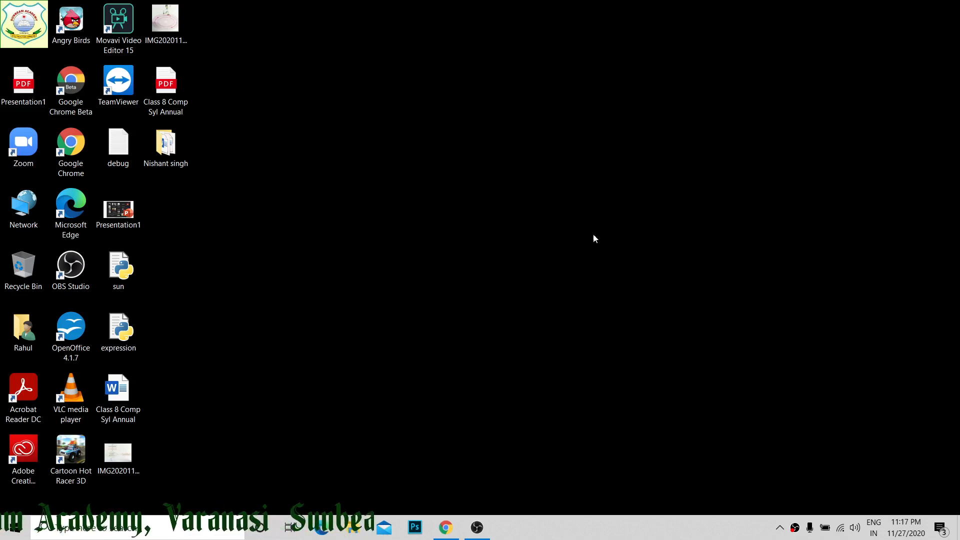
# Find OpenOffice Calc through the Windows search with "calc" and open a new blank spreadsheet
pyautogui.click(169, 529)
pyautogui.write('calc')
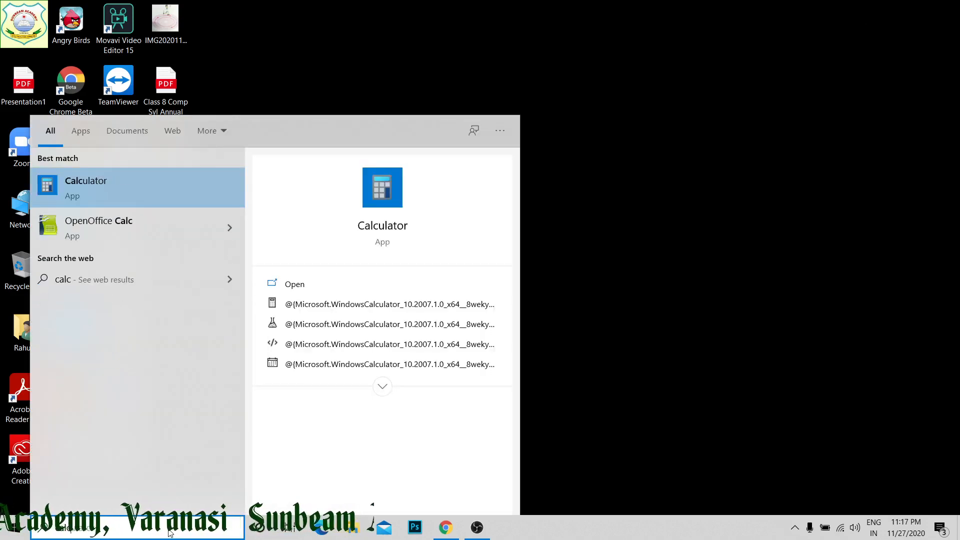
pyautogui.press('Down')
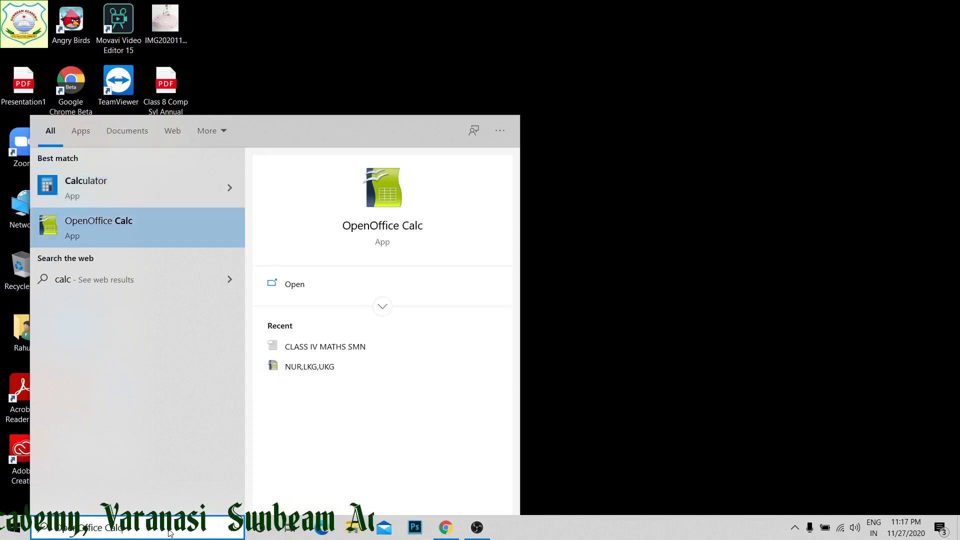
pyautogui.press('Return')
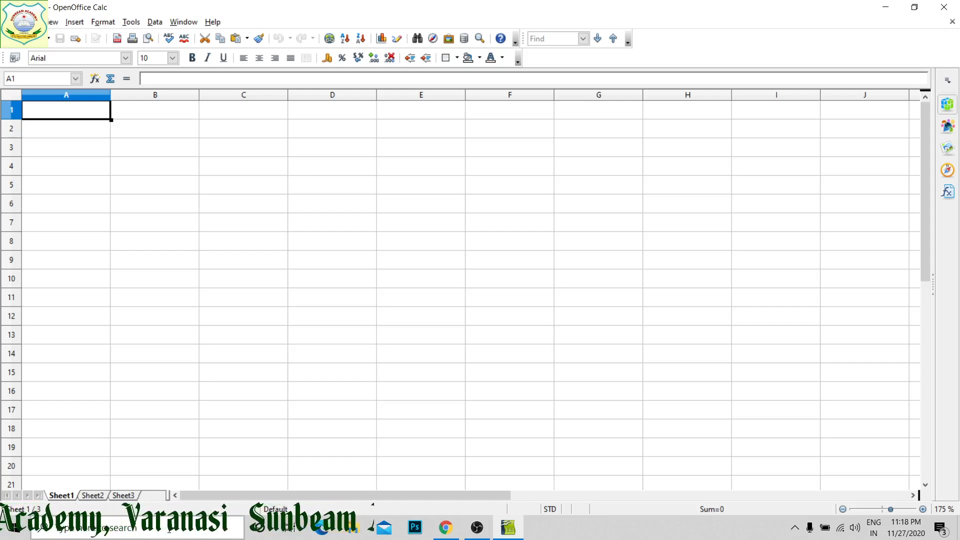
# Enter the column headings Students, Marks and Grade in cells A1, B1 and C1
pyautogui.write('Student')
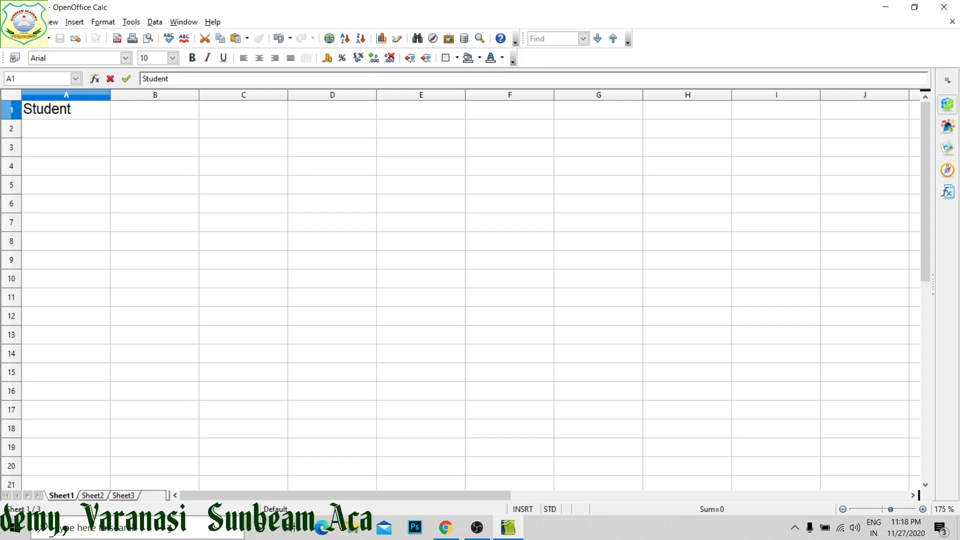
pyautogui.write('s')
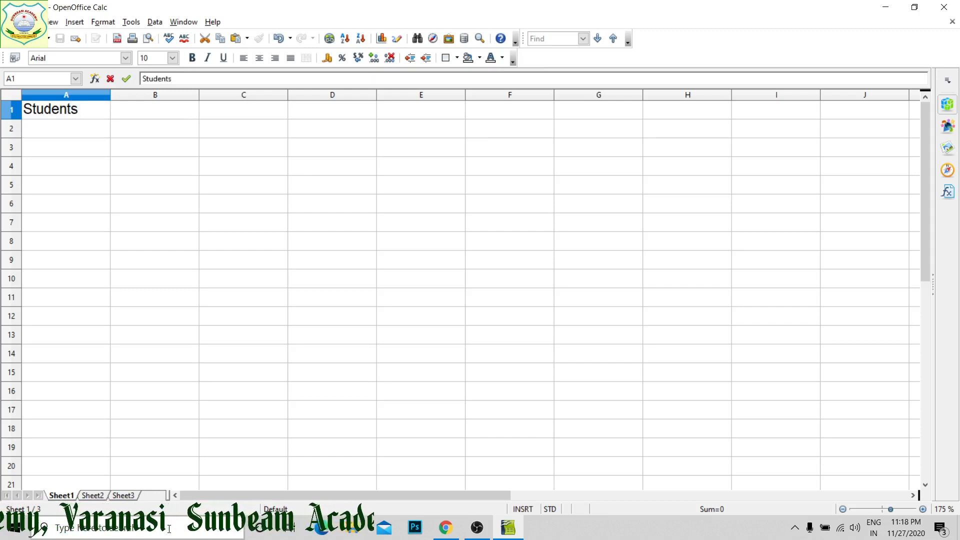
pyautogui.press('Tab')
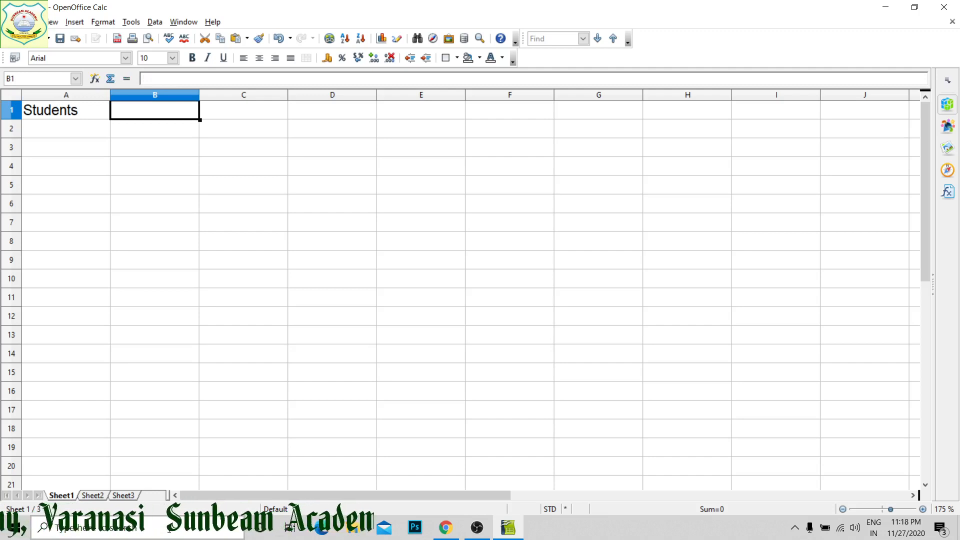
pyautogui.write('Marks')
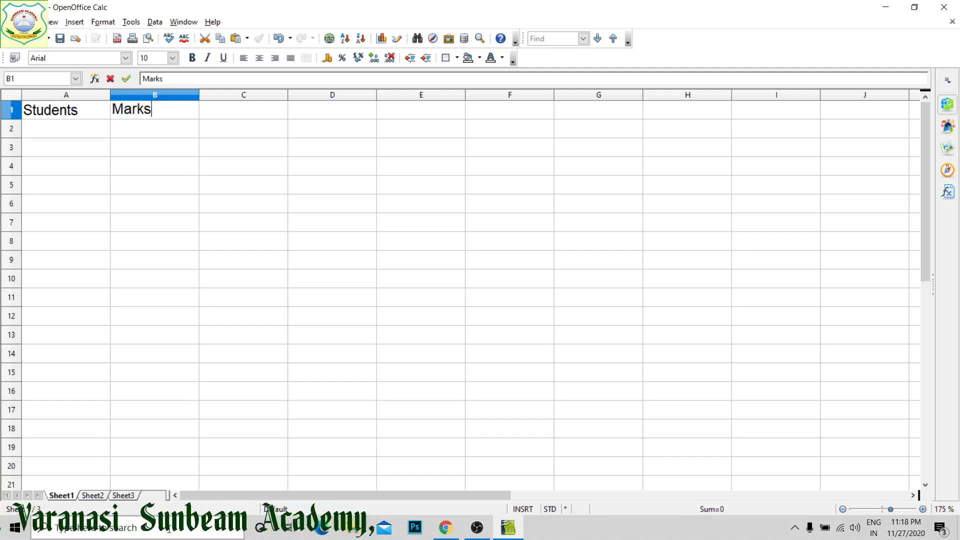
pyautogui.press('Tab')
pyautogui.write('Grade')
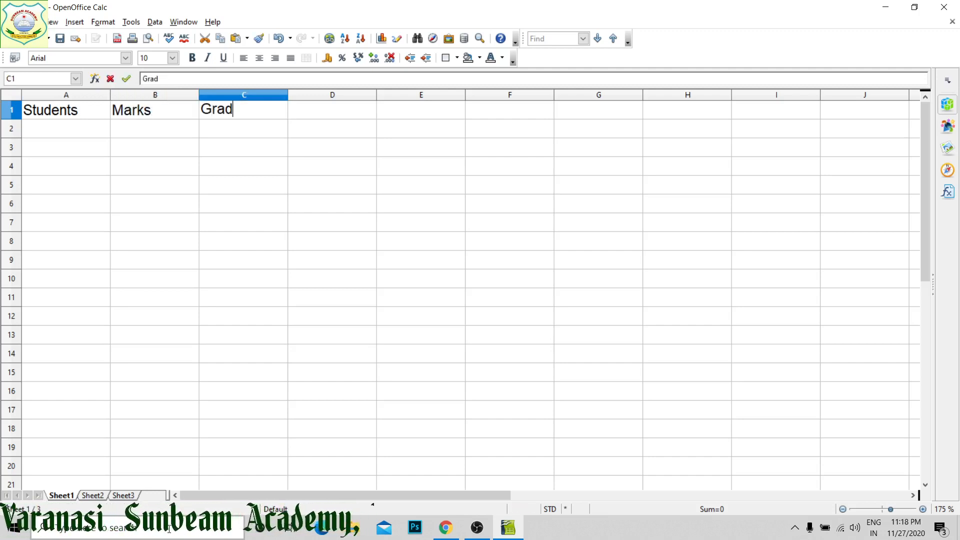
pyautogui.press('Return')
# Fill cells A2 to A7 under the Students heading with the six students' first names
pyautogui.press('Left')
pyautogui.press('Left')
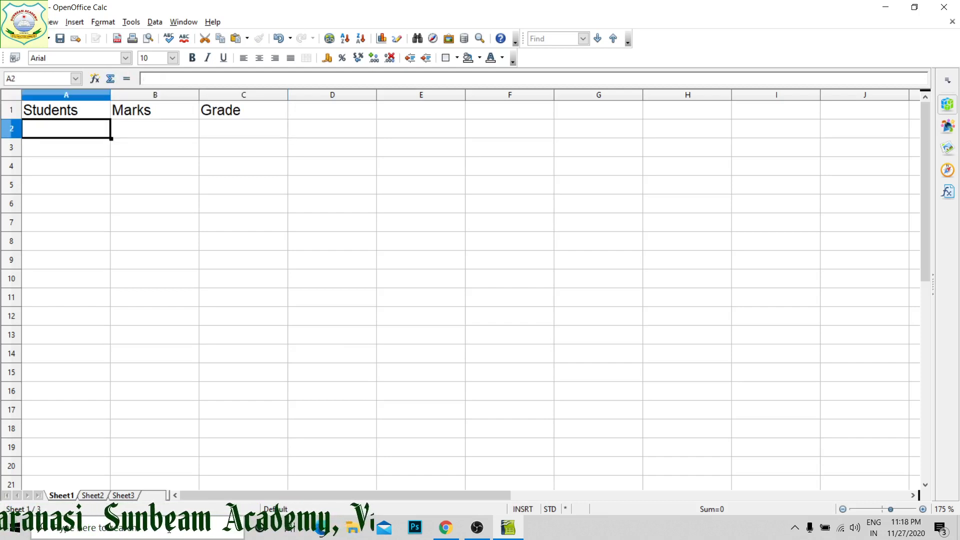
pyautogui.write('Ragini')
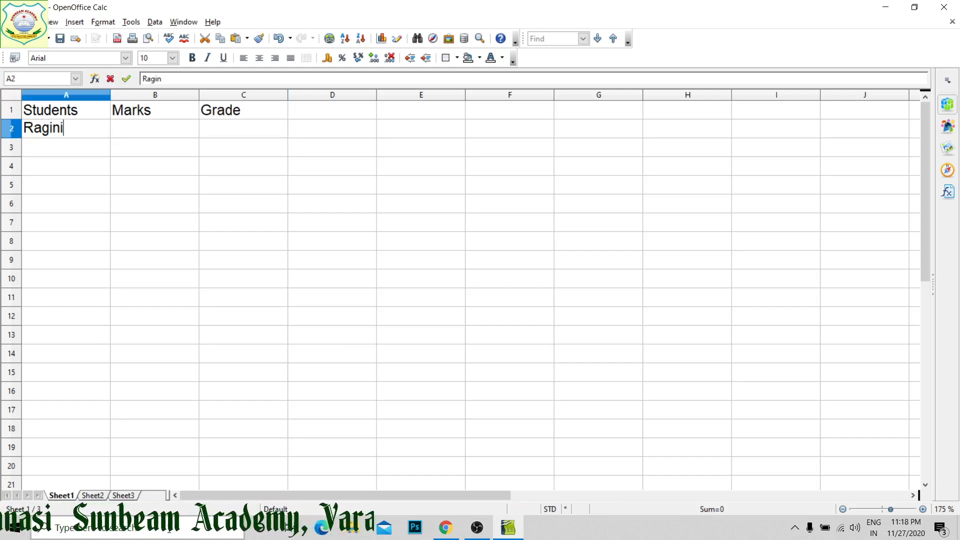
pyautogui.press('Return')
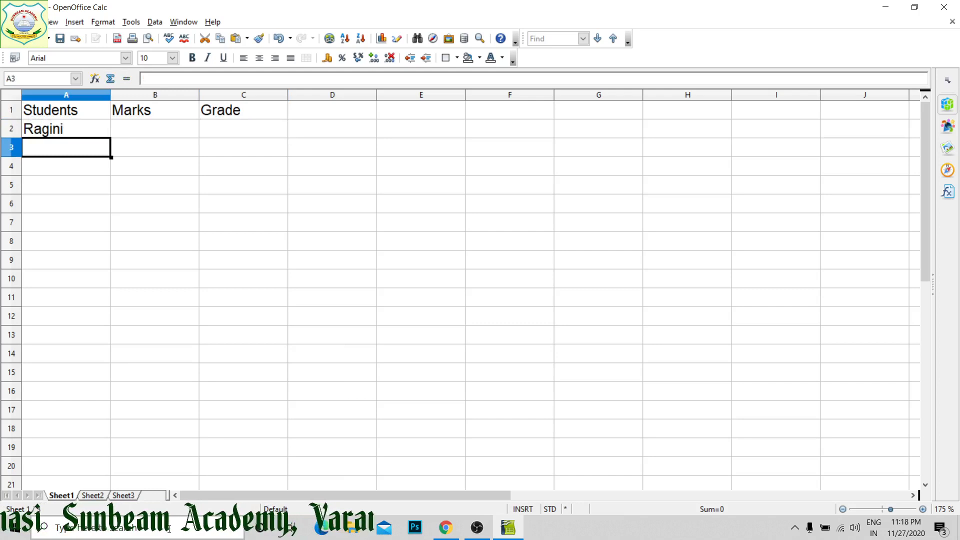
pyautogui.write('Dinesh')
pyautogui.press('Return')
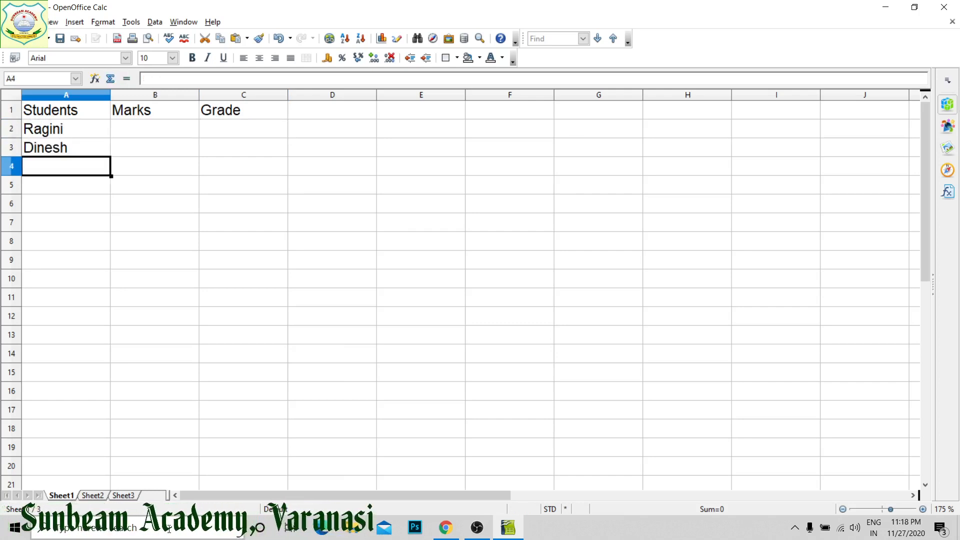
pyautogui.write('Shiro')
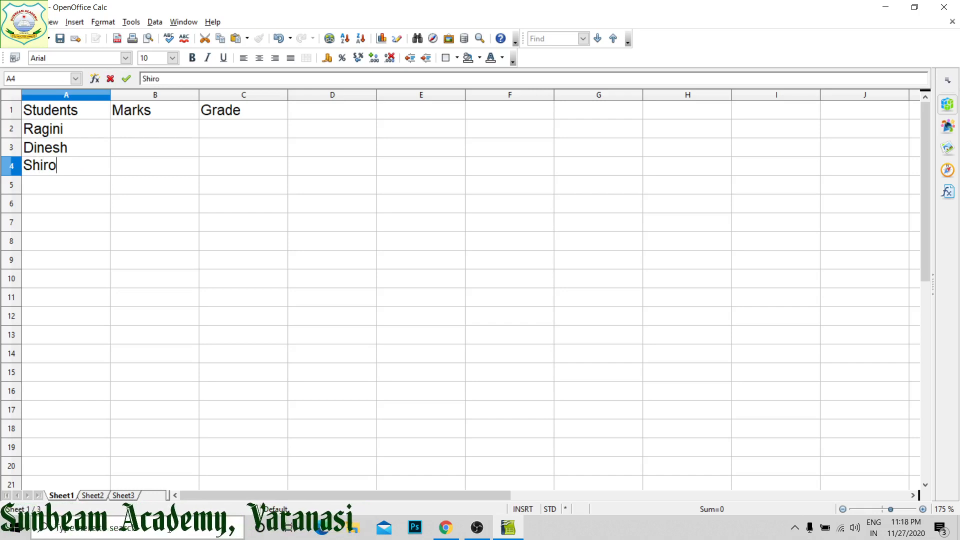
pyautogui.write('me')
pyautogui.press('Return')
pyautogui.write('Sur')
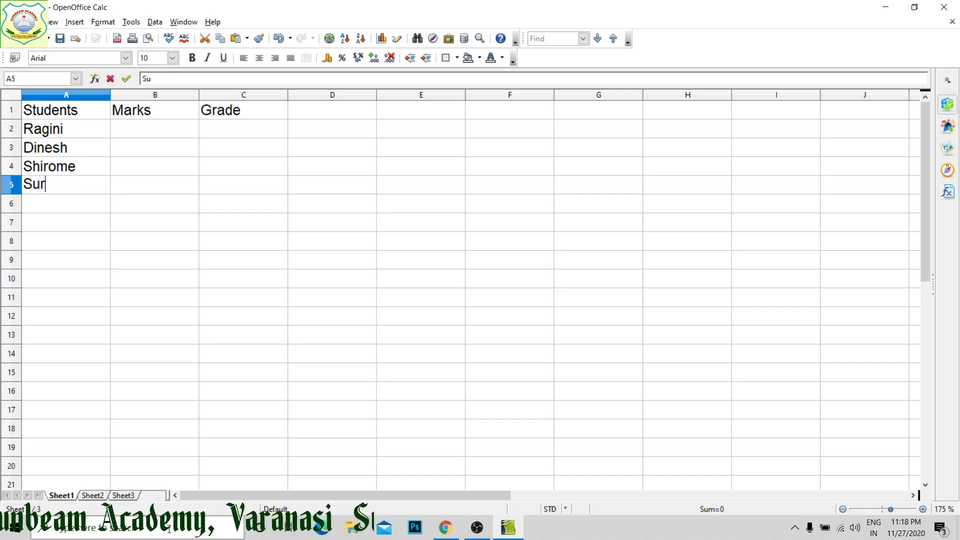
pyautogui.write('esh')
pyautogui.press('Return')
pyautogui.write('S')
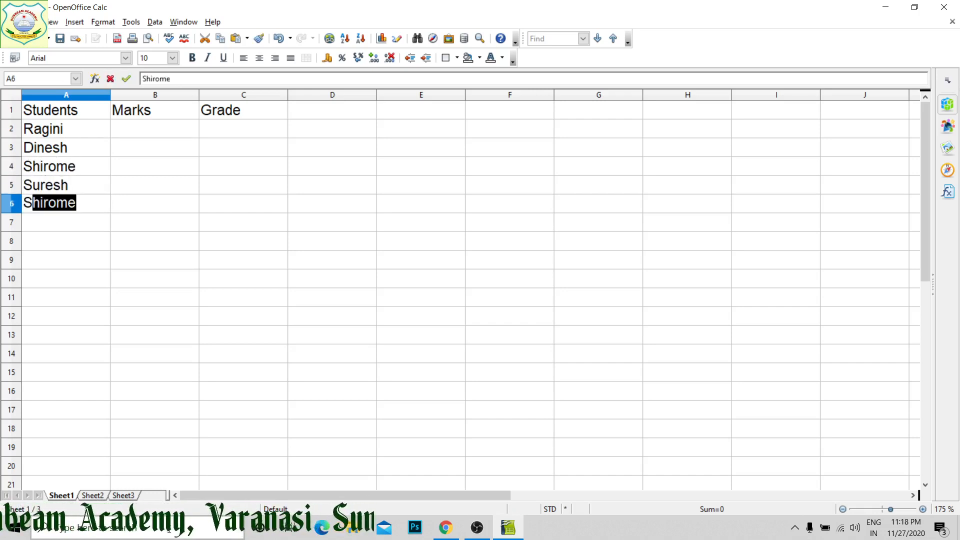
pyautogui.write('andeep')
pyautogui.press('Return')
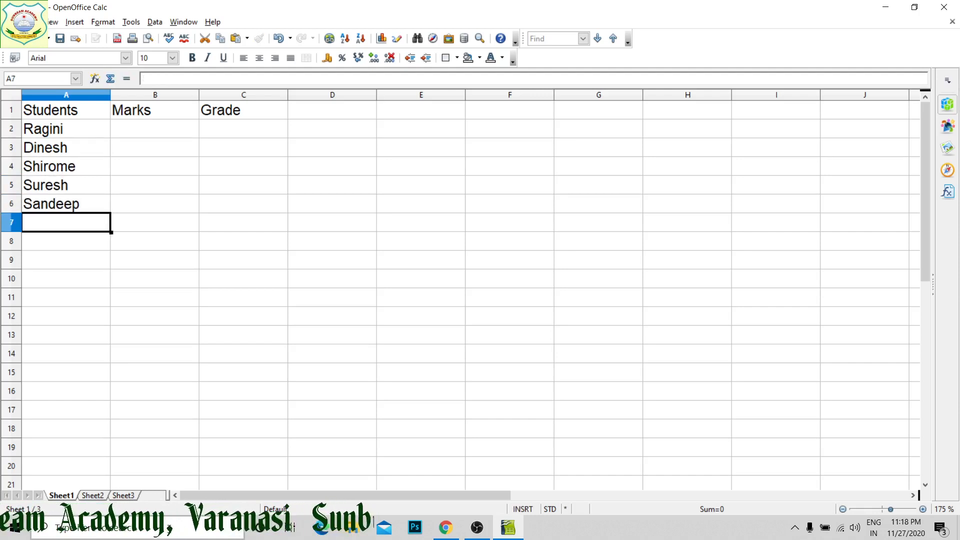
pyautogui.write('Vivek')
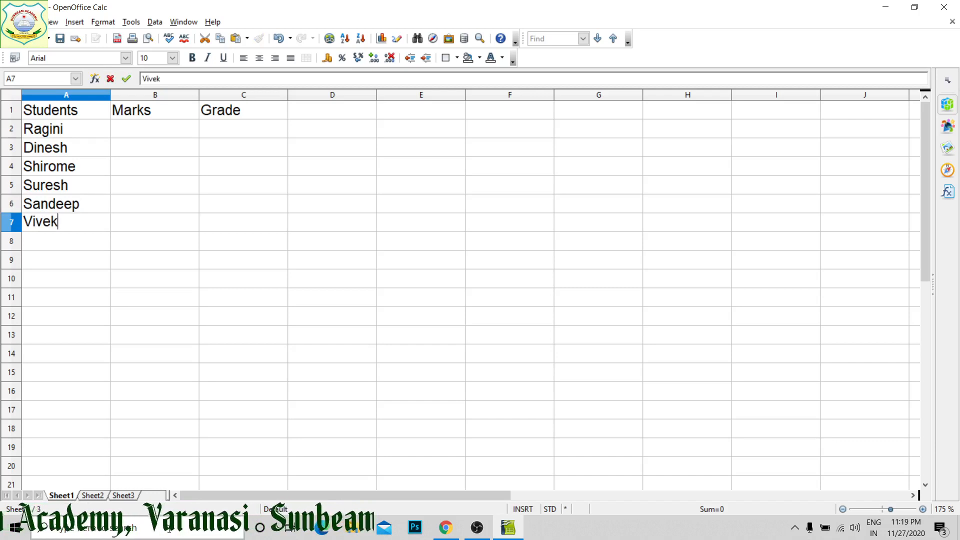
pyautogui.press('Tab')
# Enter the marks 45, 91, 75, 66, 48 and 67 in cells B2 to B7
pyautogui.press('Up')
pyautogui.press('Up')
pyautogui.press('Up')
pyautogui.press('Up')
pyautogui.press('Up')
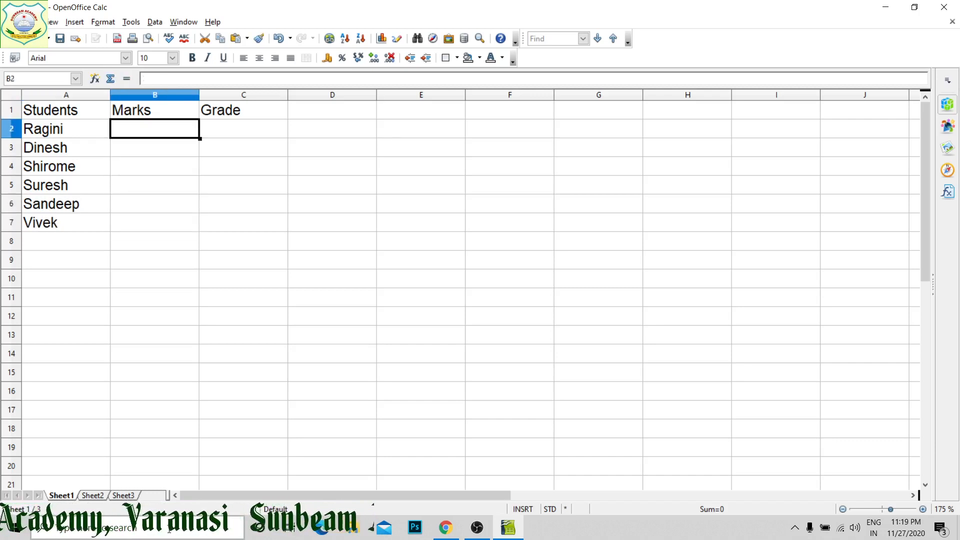
pyautogui.write('45')
pyautogui.press('Return')
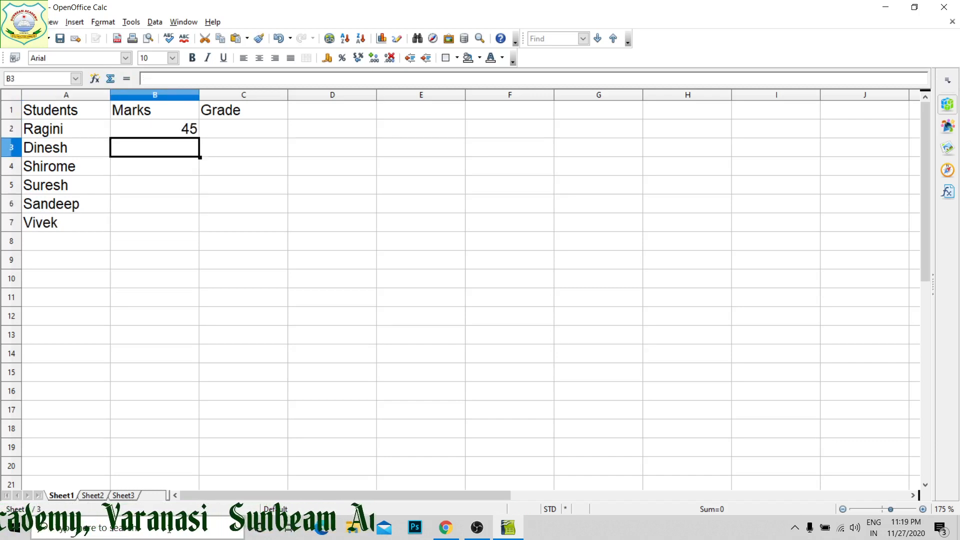
pyautogui.write('91')
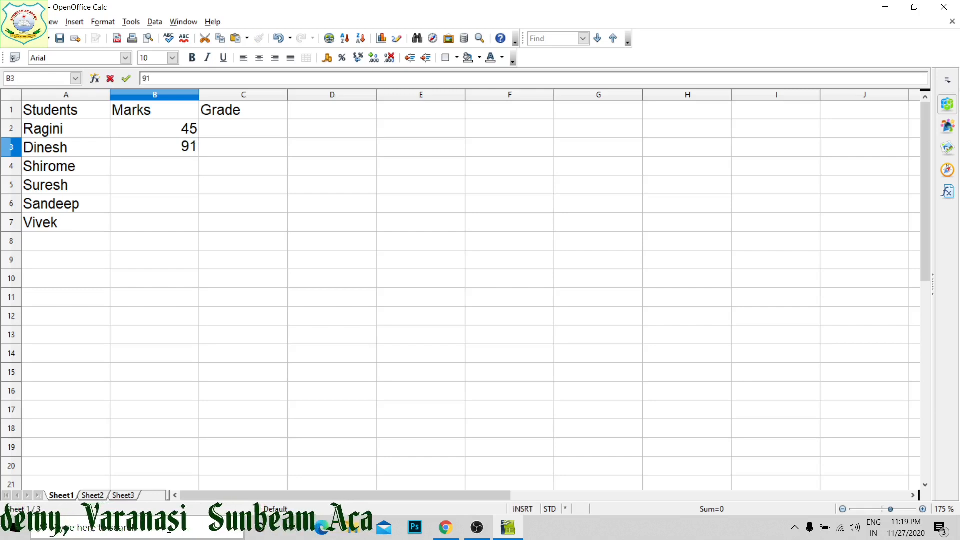
pyautogui.press('Return')
pyautogui.write('75')
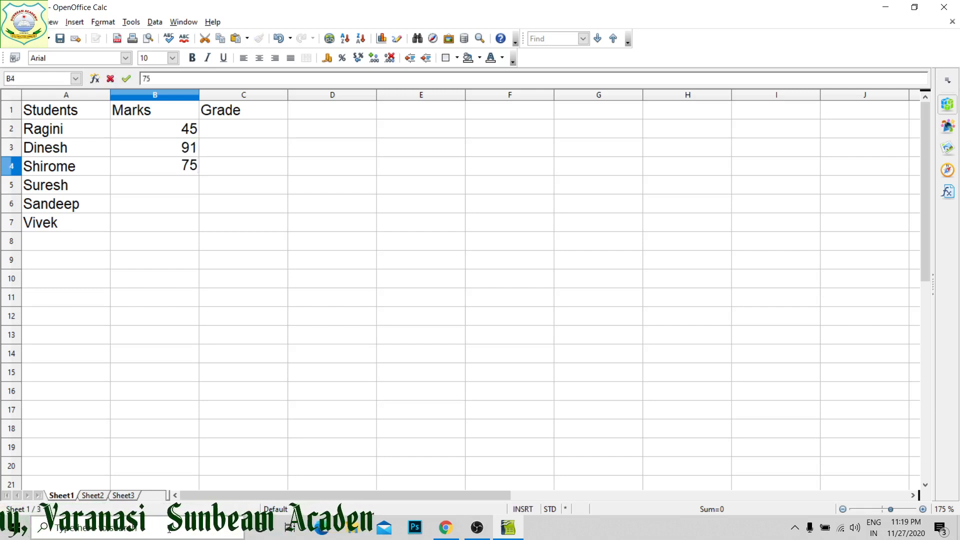
pyautogui.press('Return')
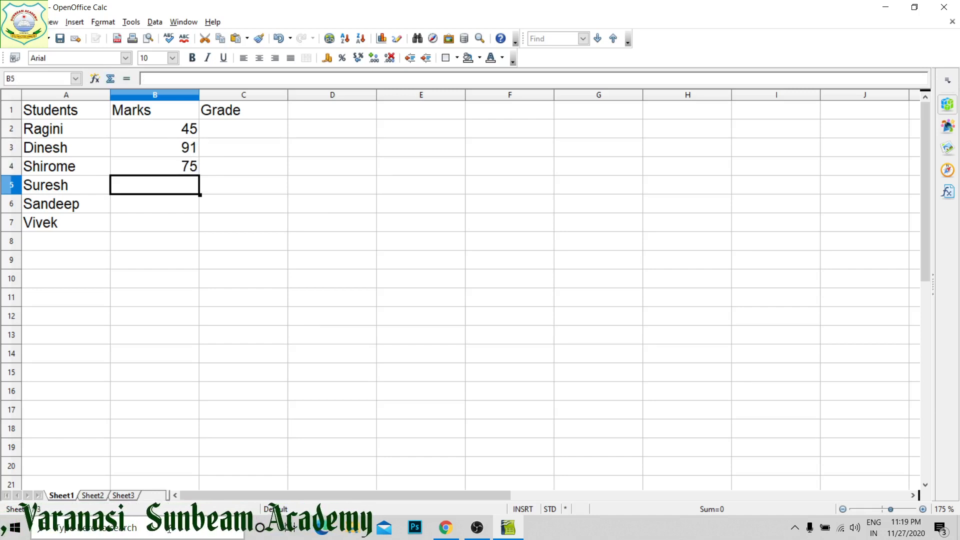
pyautogui.write('66')
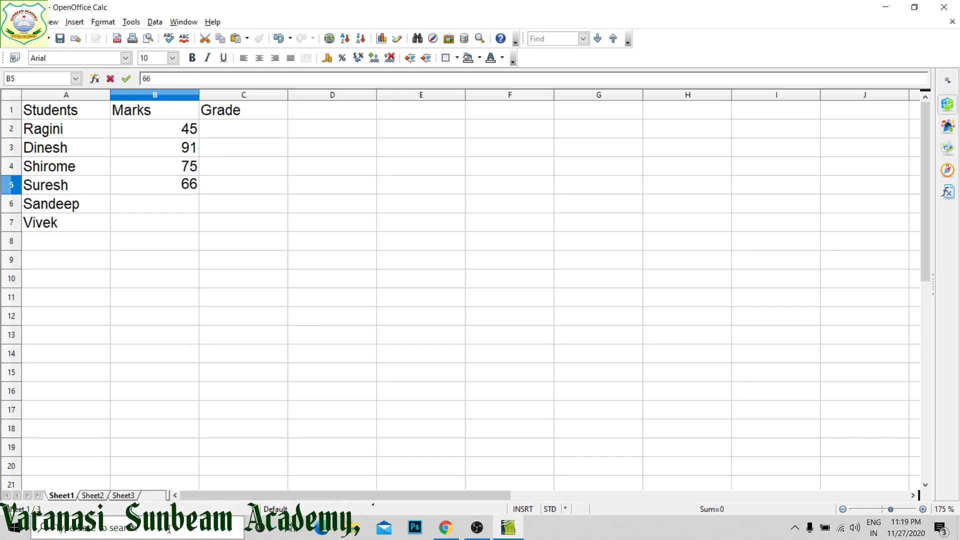
pyautogui.press('Return')
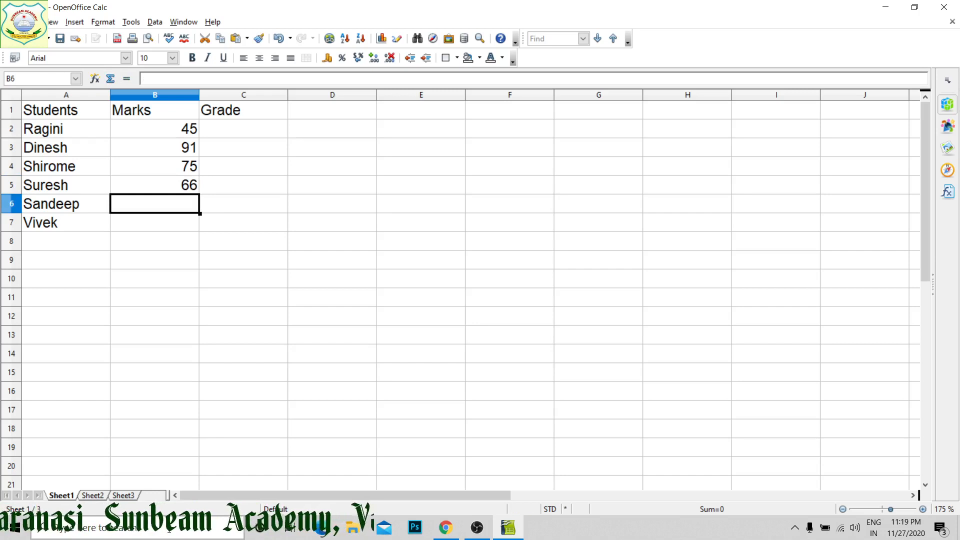
pyautogui.write('48')
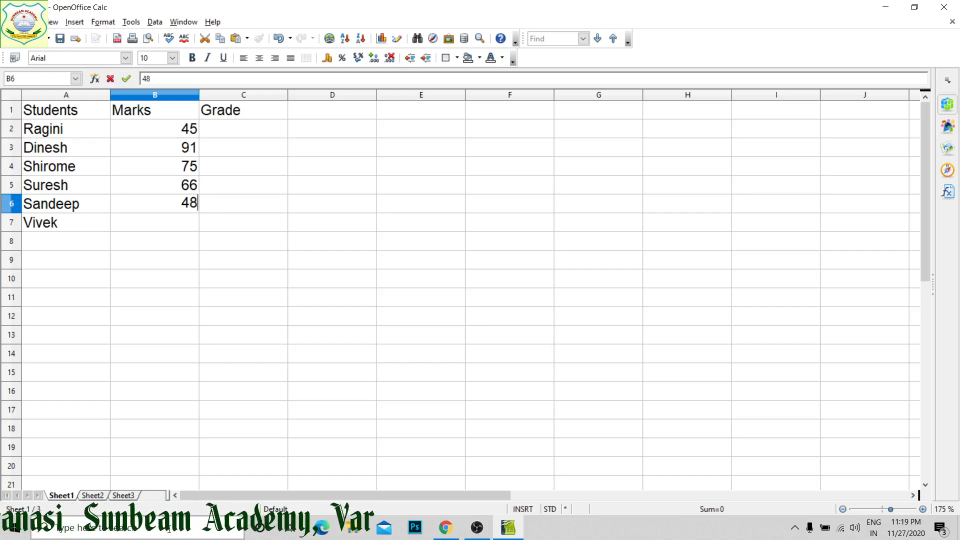
pyautogui.press('Return')
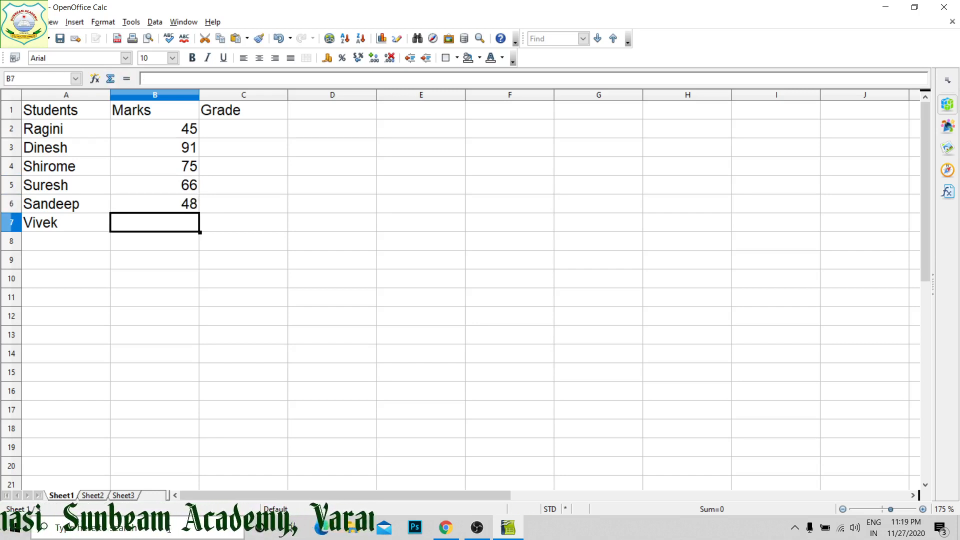
pyautogui.write('67')
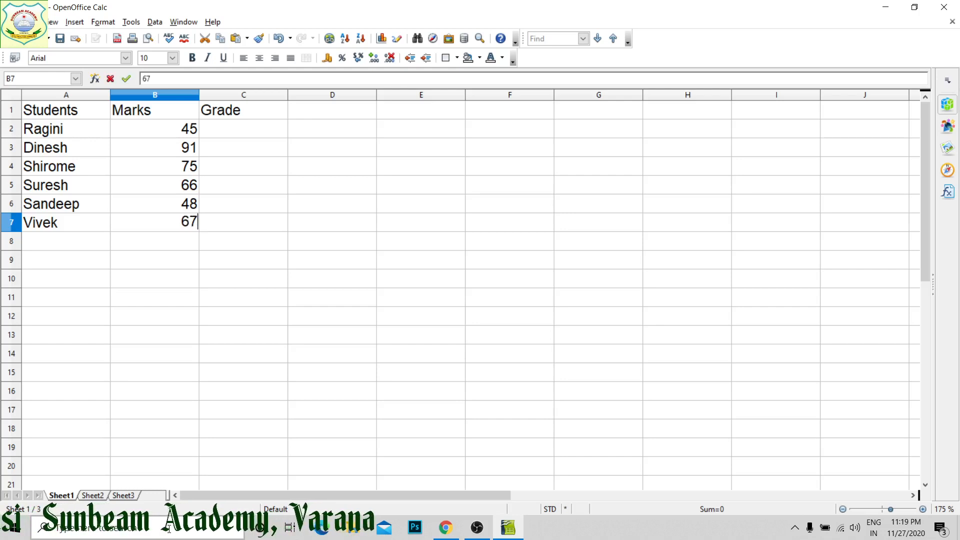
pyautogui.press('Tab')
# Begin an IF formula with "=if(" in cell C2 under the Grade heading
pyautogui.press('Up')
pyautogui.press('Up')
pyautogui.press('Up')
pyautogui.press('Up')
pyautogui.press('Up')
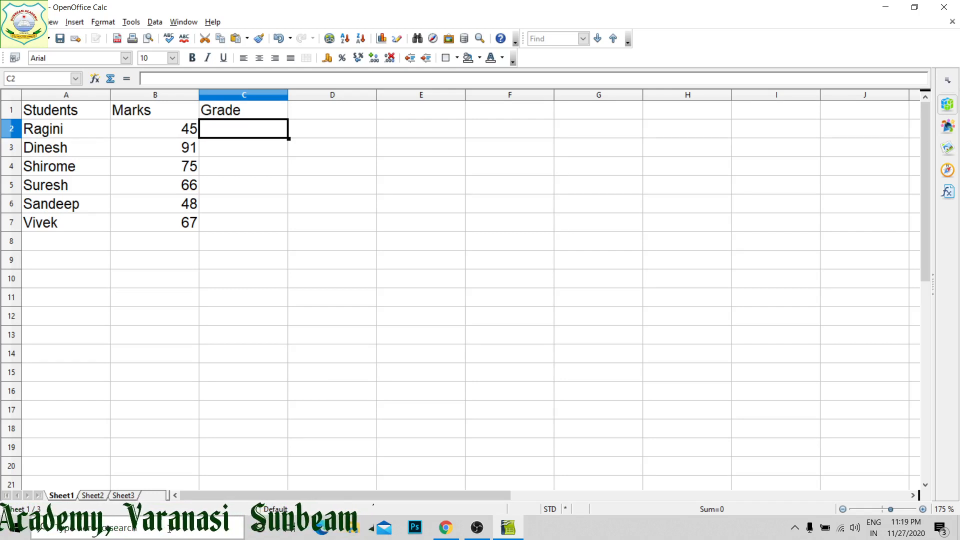
pyautogui.write('=if')
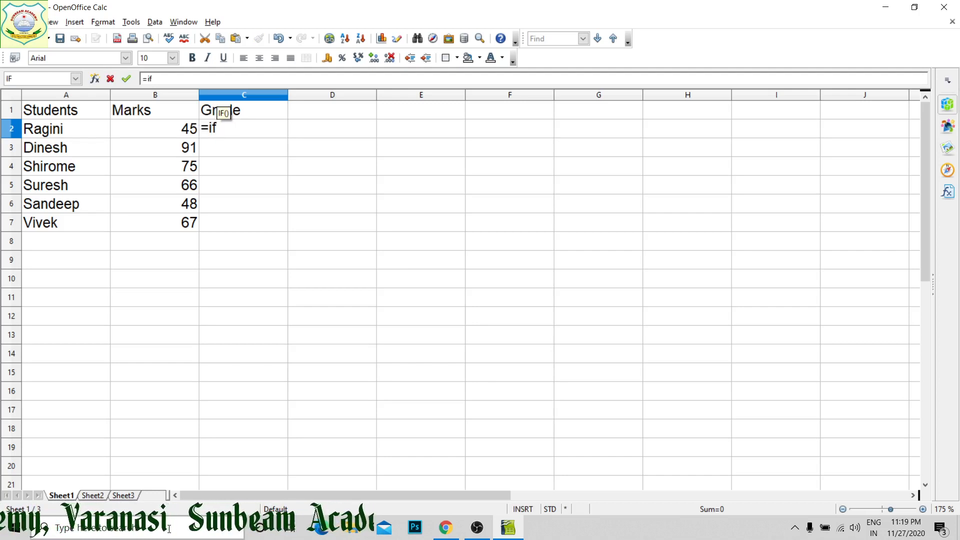
pyautogui.write('(')
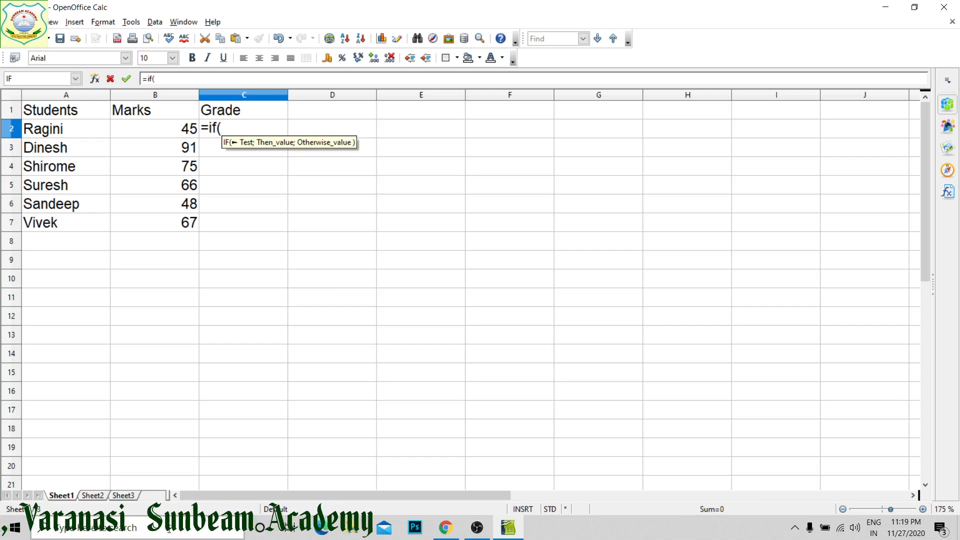
pyautogui.press('Left')
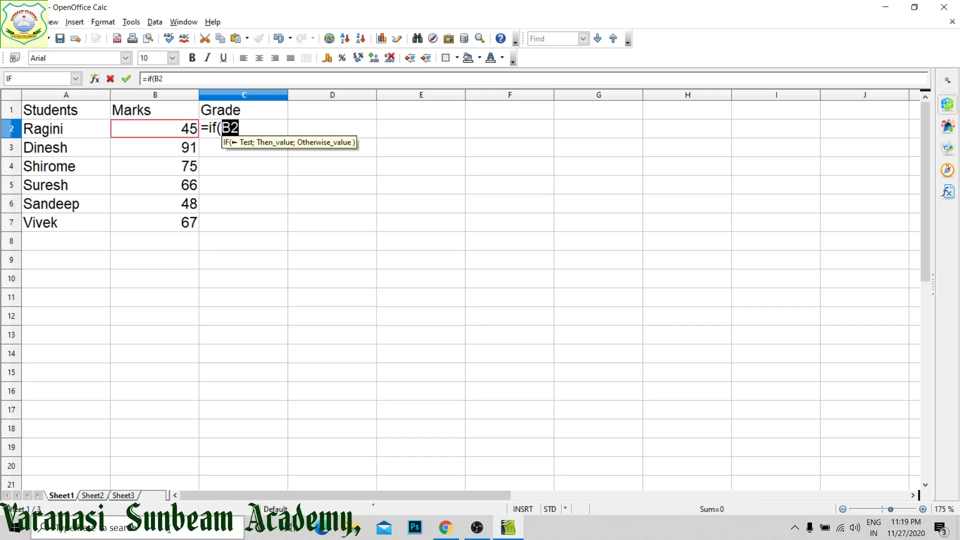
pyautogui.press('Right')
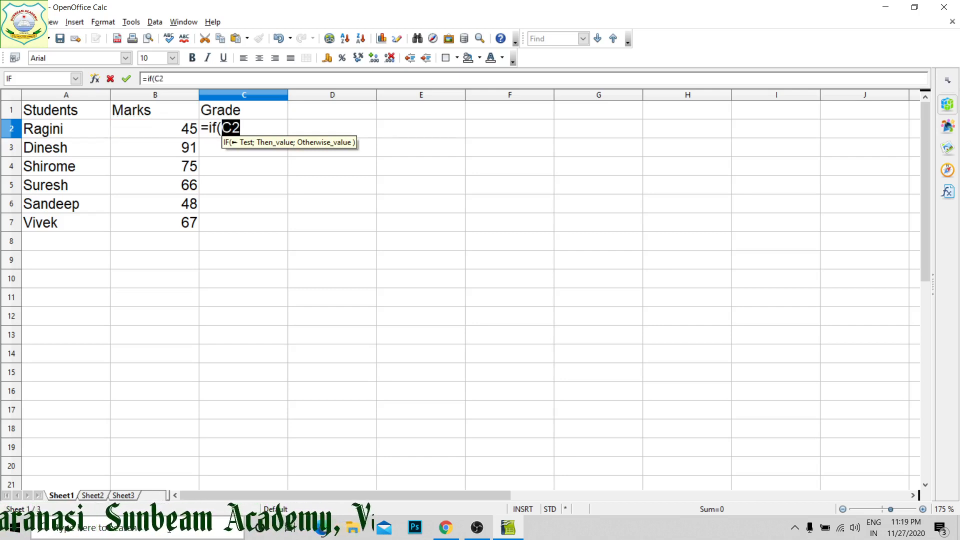
pyautogui.press('Left')
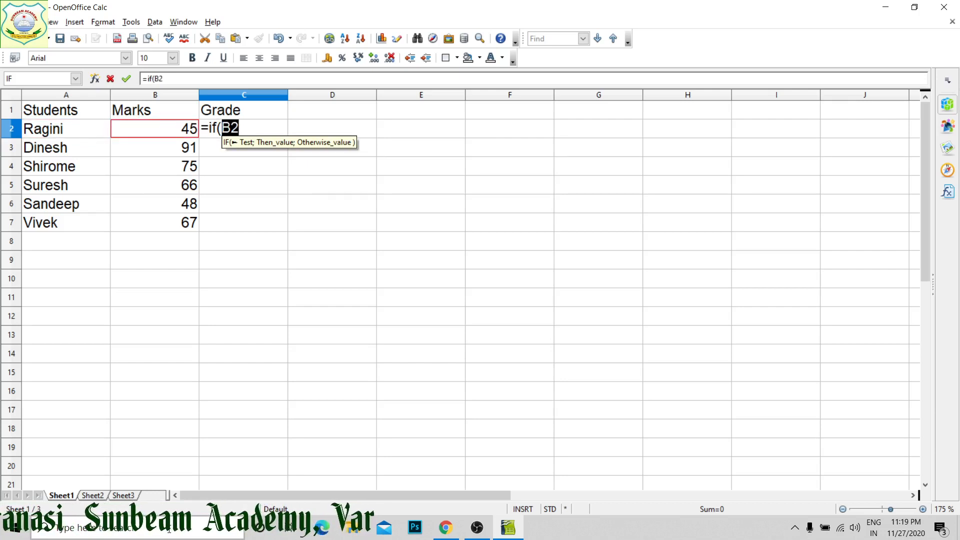
pyautogui.press('Right')
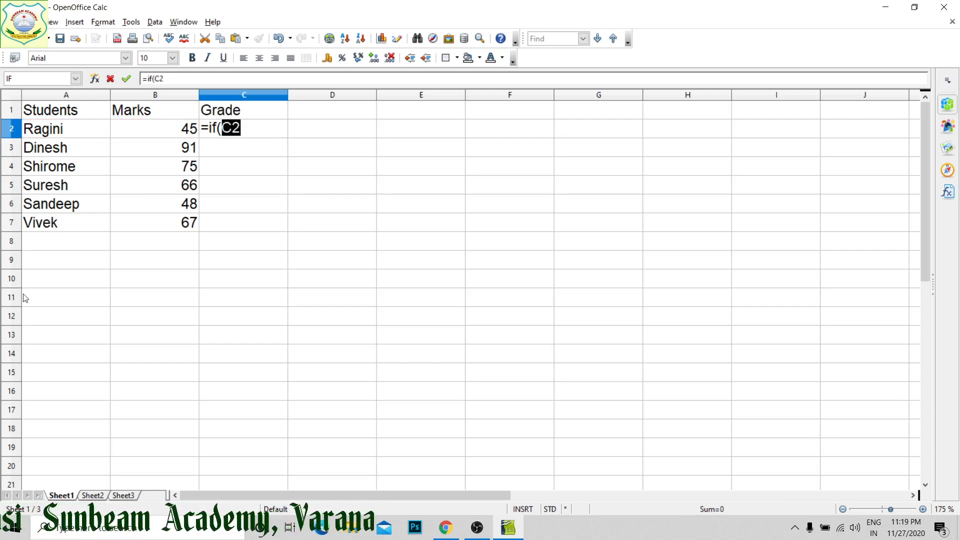
pyautogui.write('C')
pyautogui.press('BackSpace')
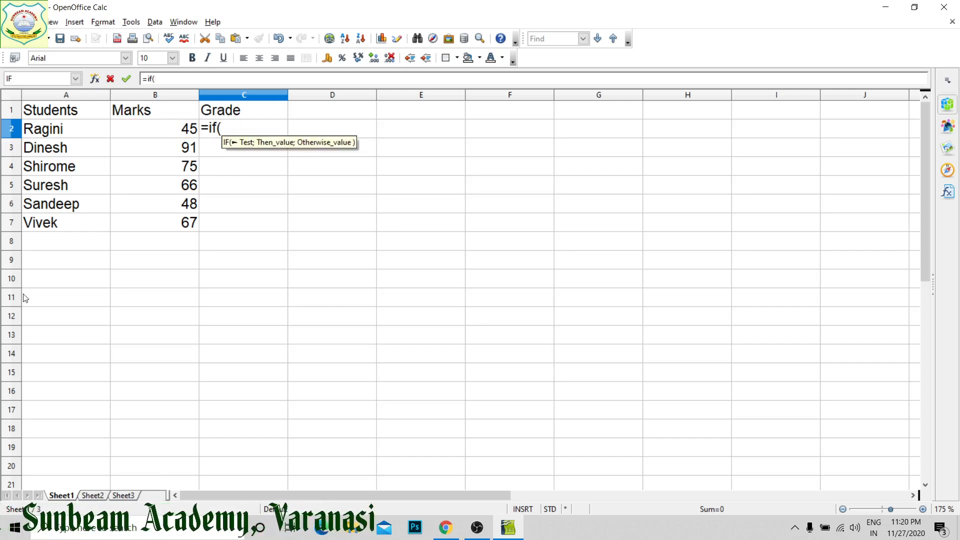
# Add the test b2>=75 with the result "AA" to the IF formula in cell C2
pyautogui.write('b2')
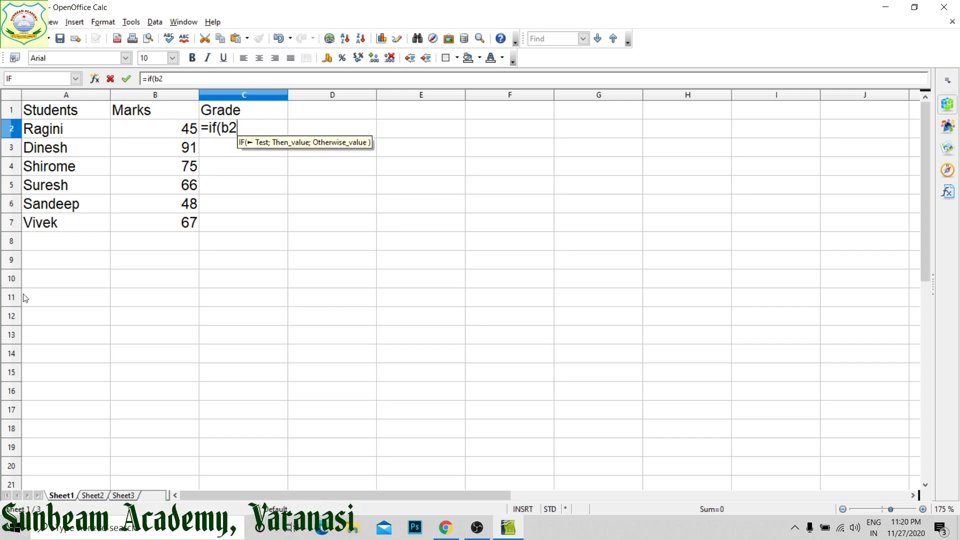
pyautogui.write('>')
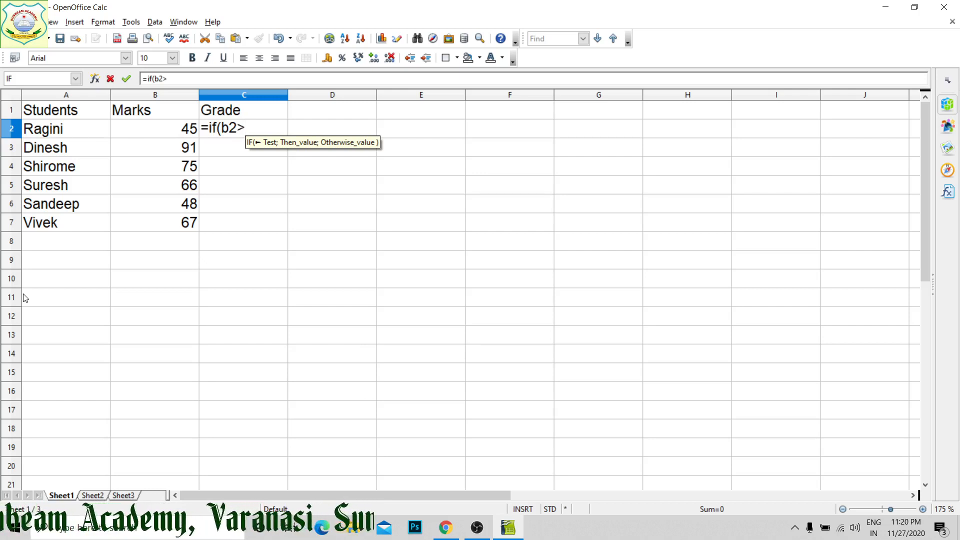
pyautogui.write('=75')
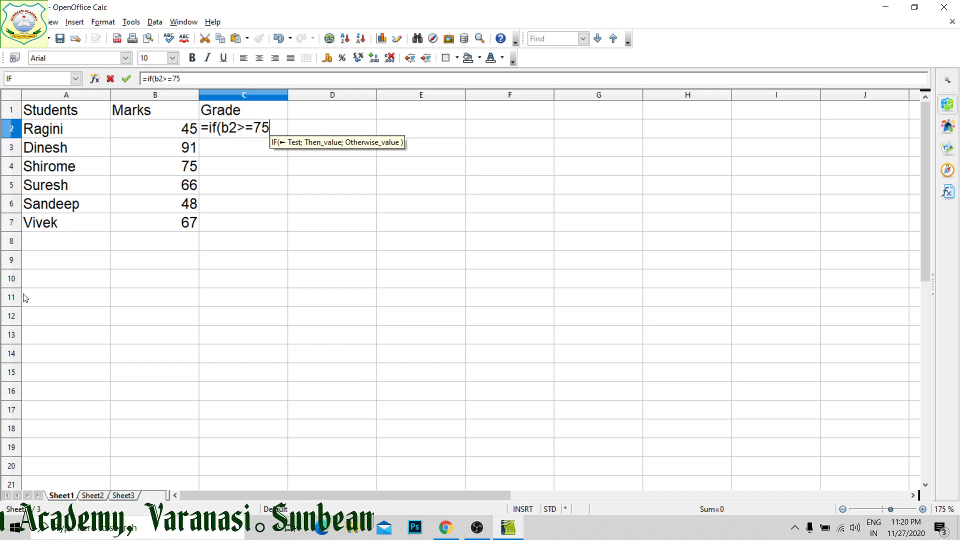
pyautogui.write(';"')
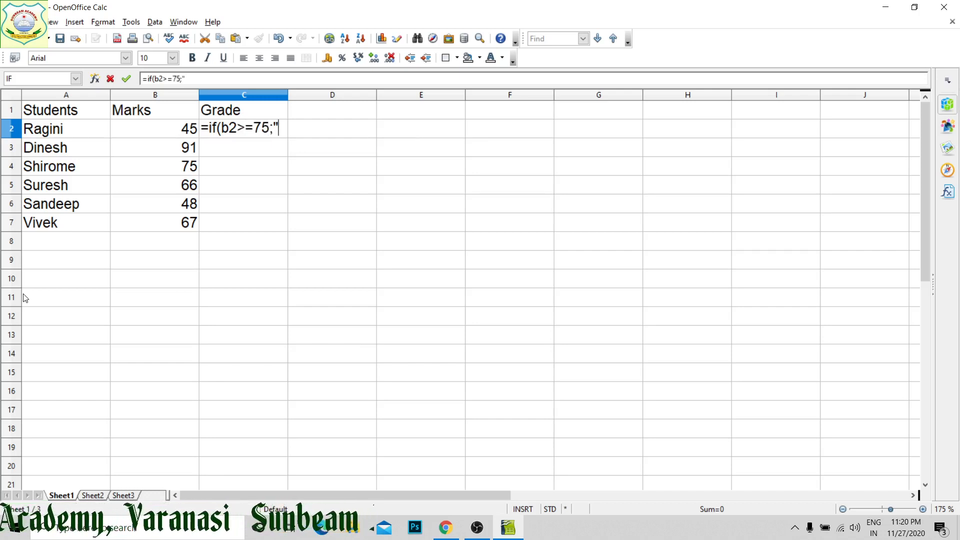
pyautogui.write('AA')
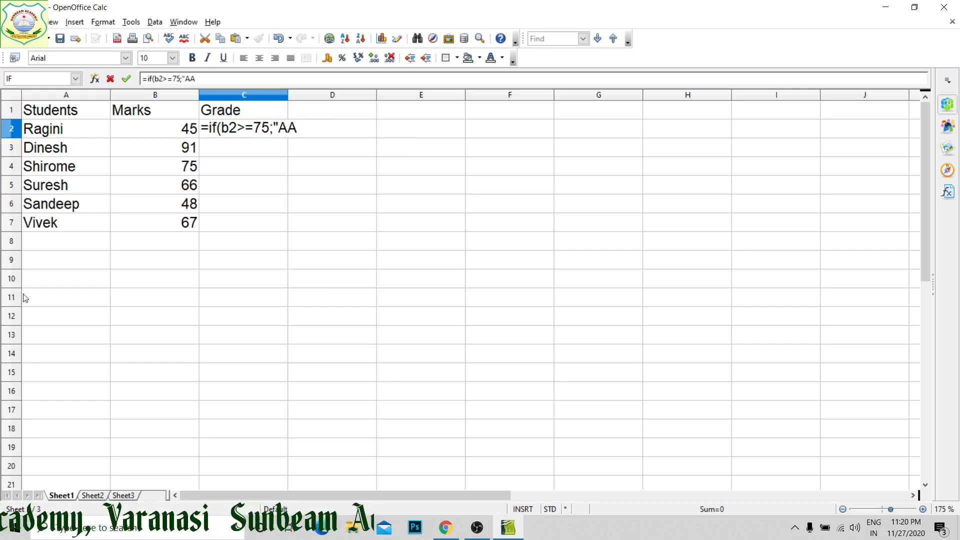
pyautogui.write('";')
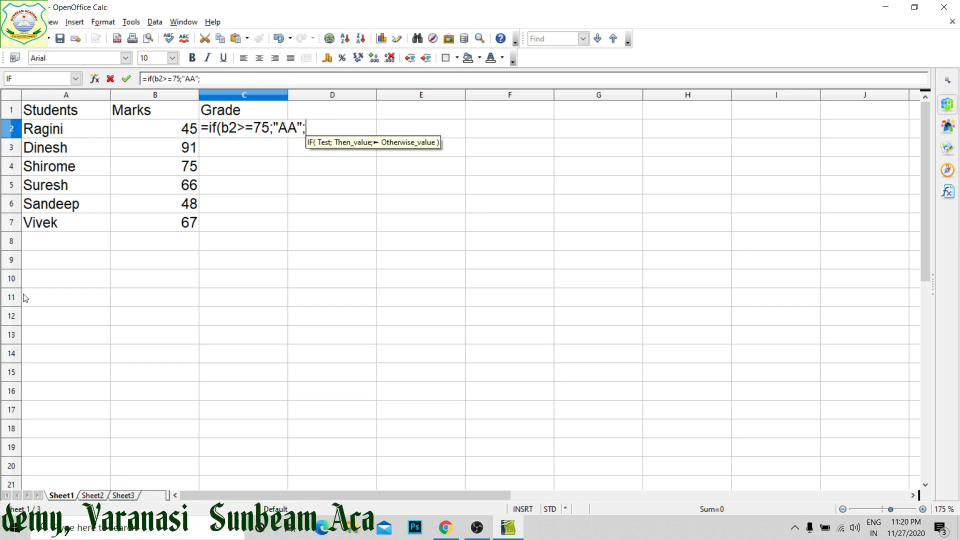
# Complete the C2 formula with a nested if(b2>=50;"CB";"E") as its otherwise value and enter it
pyautogui.write('if')
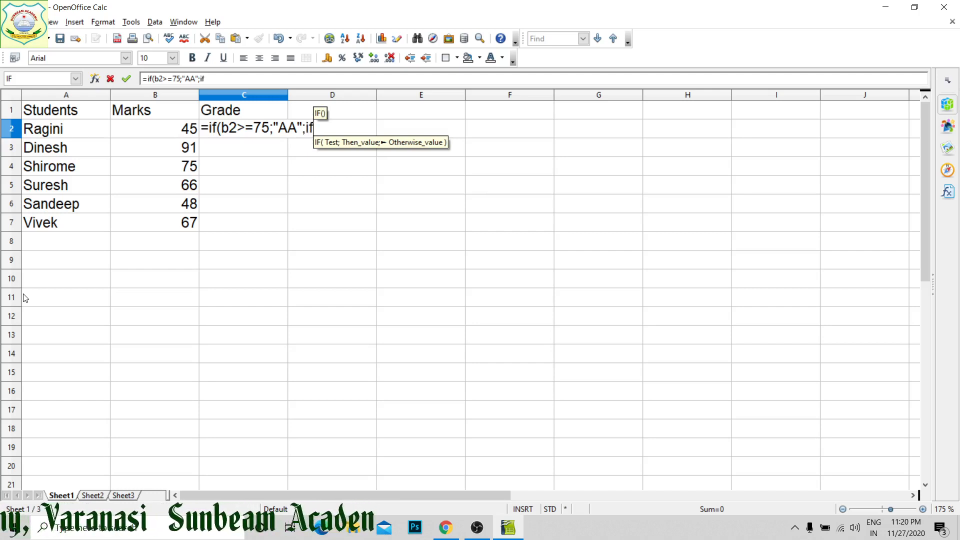
pyautogui.write('(b2')
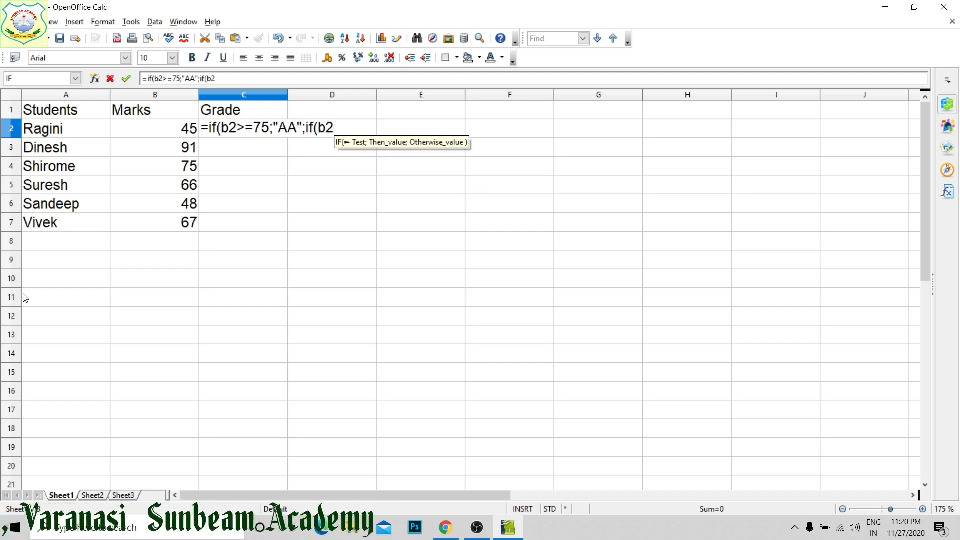
pyautogui.write('>=')
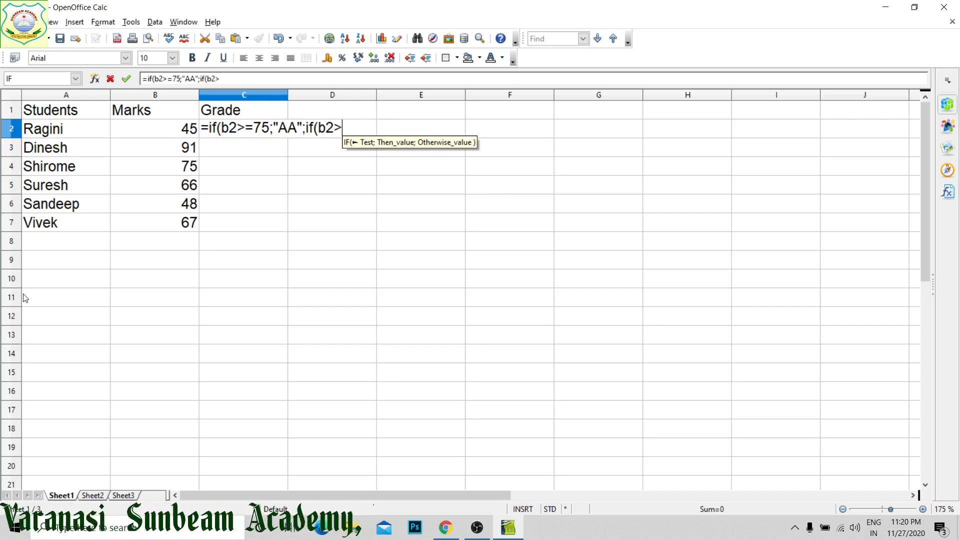
pyautogui.write('50')
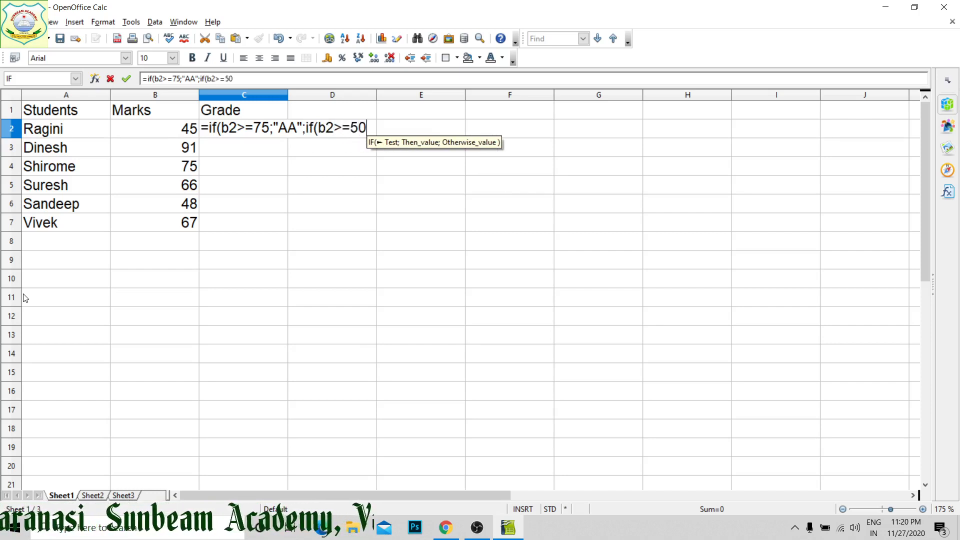
pyautogui.write(';')
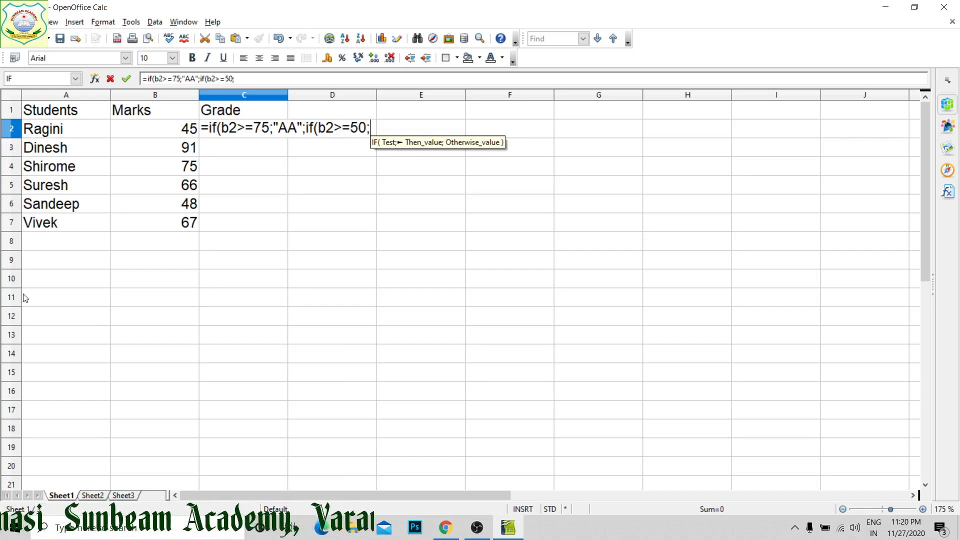
pyautogui.write('"CB')
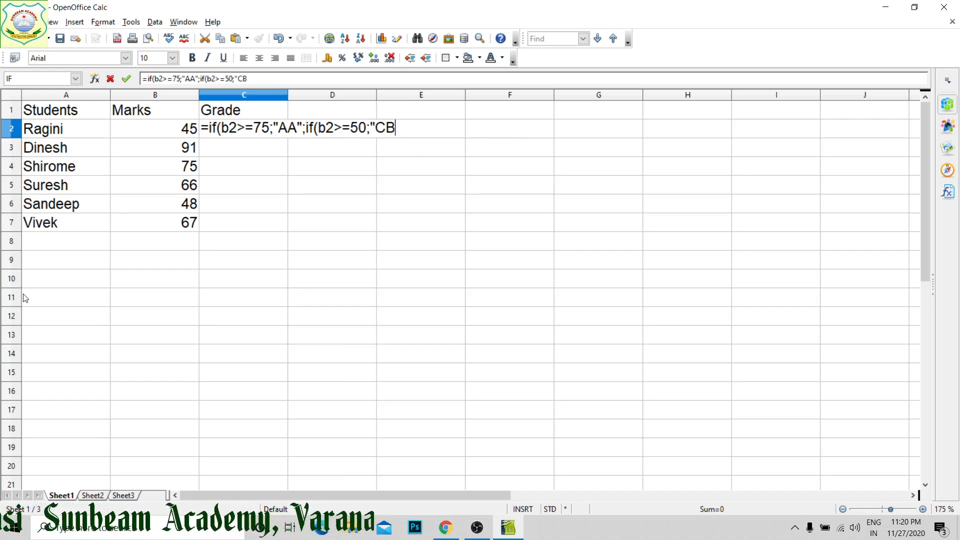
pyautogui.write('";')
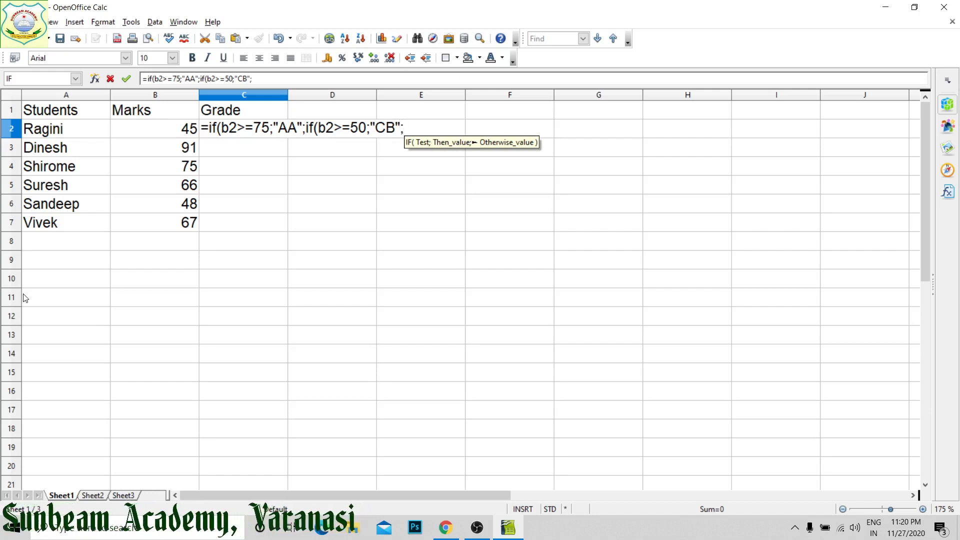
pyautogui.write('"E"')
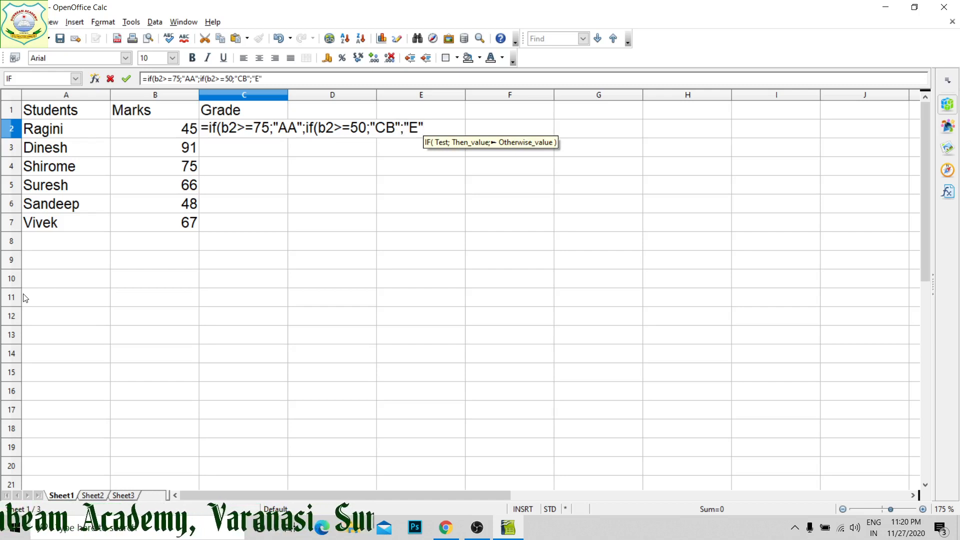
pyautogui.write('))')
pyautogui.press('Return')
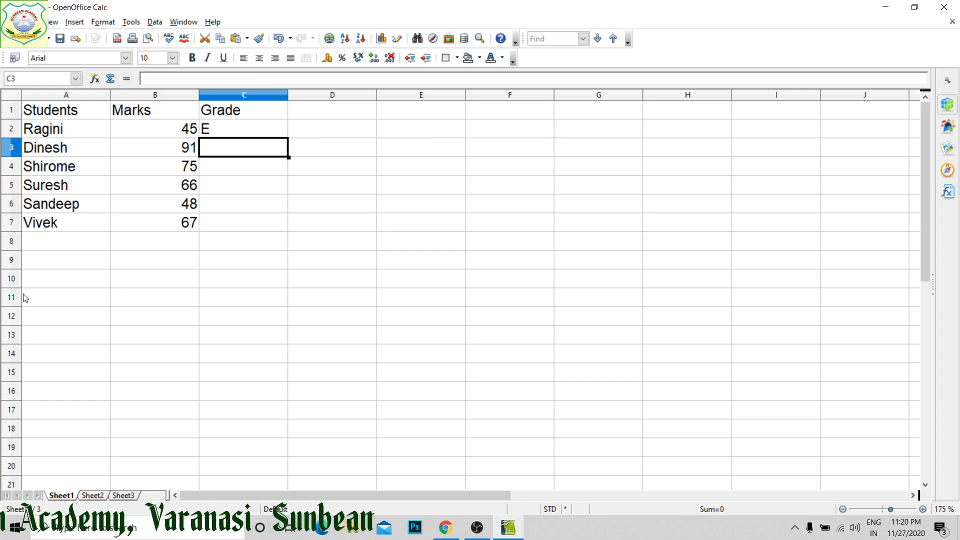
# Copy the grade formula from C2 down into cells C3 to C7
pyautogui.press('Up')
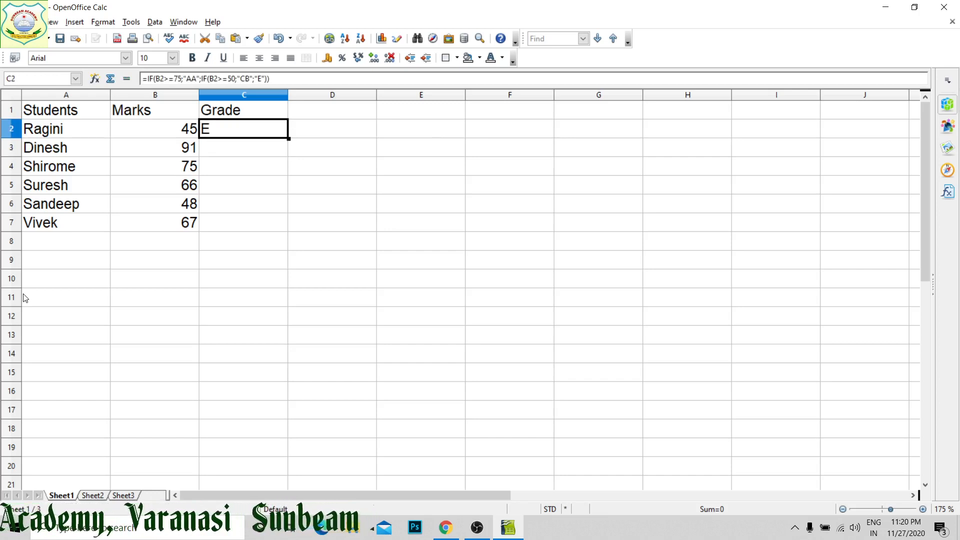
pyautogui.press('Down')
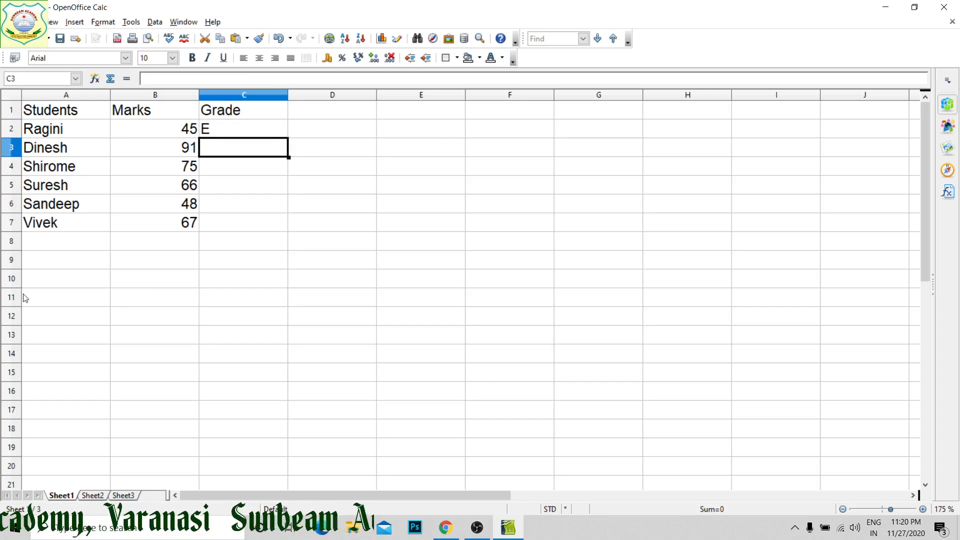
pyautogui.hotkey('shift', 'Down')
pyautogui.hotkey('shift', 'Down')
pyautogui.hotkey('shift', 'Down')
pyautogui.hotkey('shift', 'Down')
pyautogui.hotkey('ctrl', 'd')
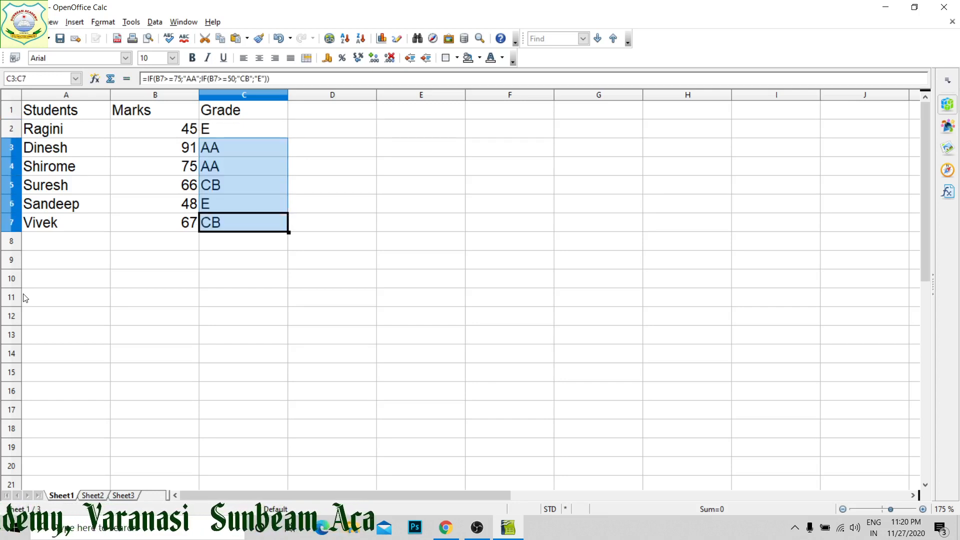
# Review the grades and their formulas cell by cell in the Grade column
pyautogui.press('Up')
pyautogui.press('Up')
pyautogui.press('Up')
pyautogui.press('Up')
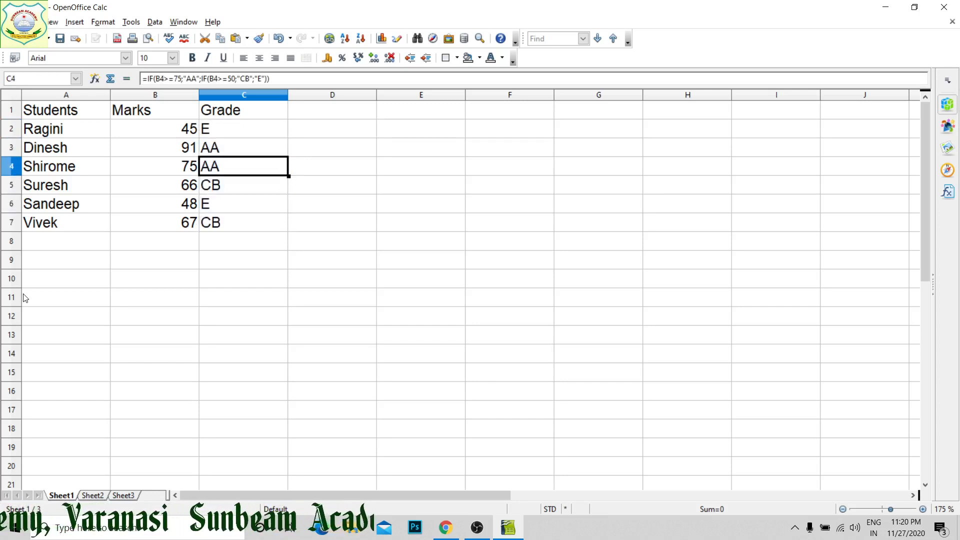
pyautogui.press('Down')
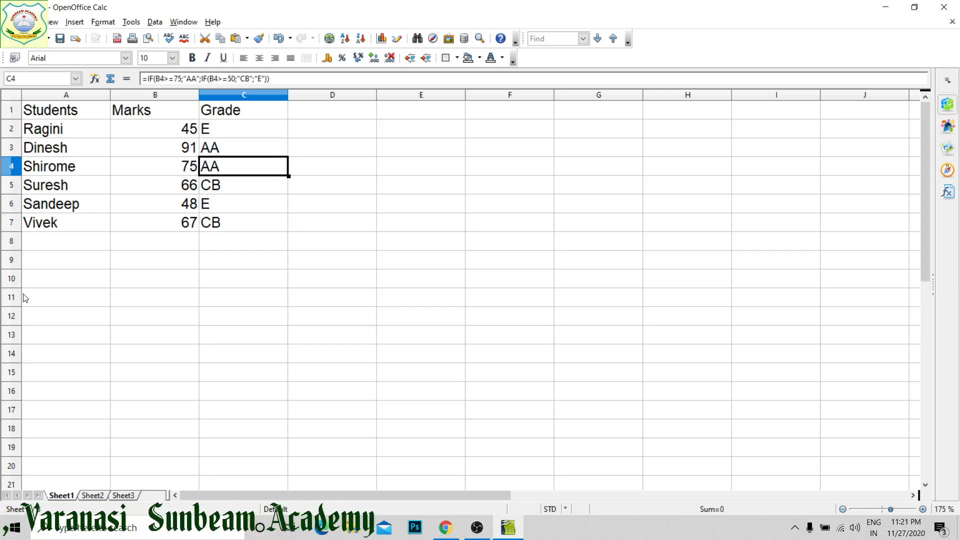
pyautogui.press('Down')
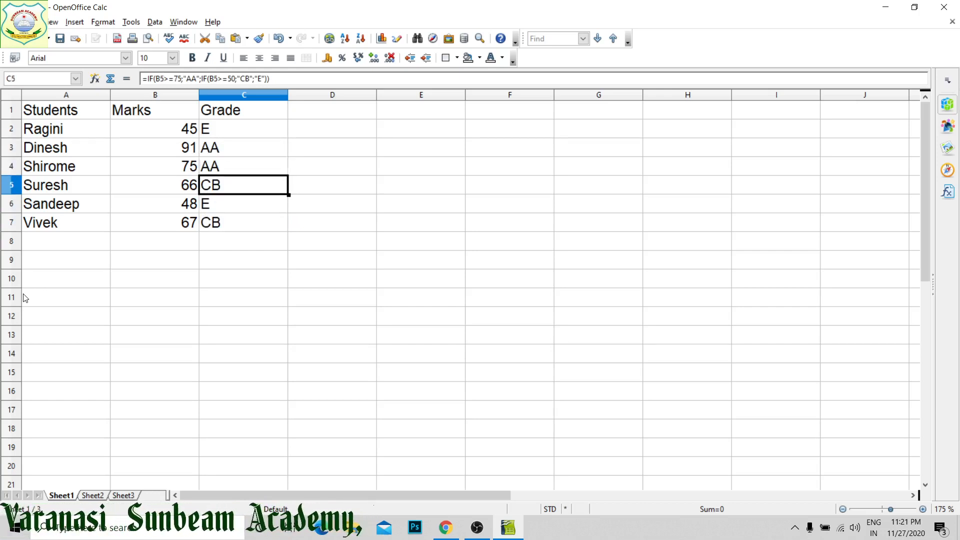
pyautogui.press('Down')
pyautogui.press('Down')
pyautogui.press('Up')
pyautogui.press('Up')
pyautogui.press('Up')
pyautogui.press('Up')
pyautogui.press('Up')
pyautogui.press('Up')
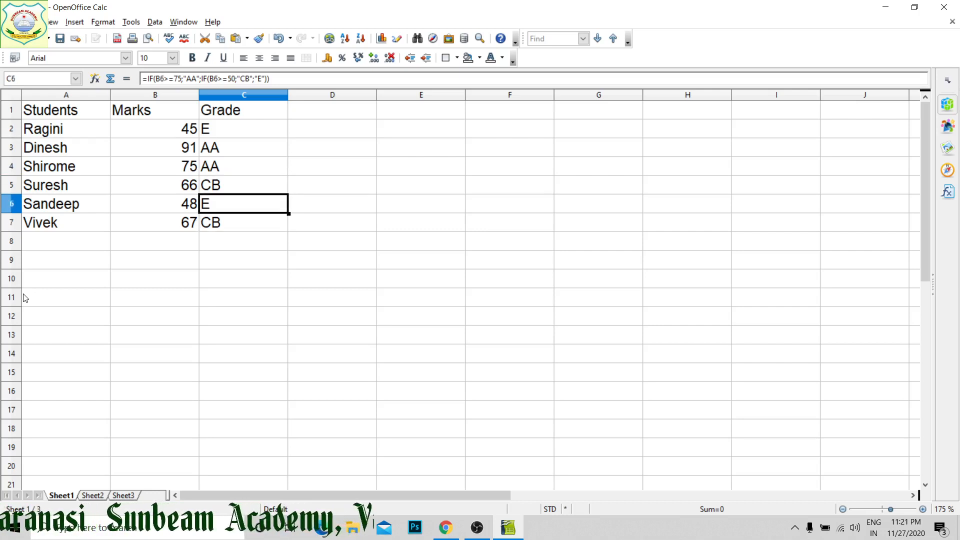
pyautogui.press('Down')
pyautogui.press('Down')
pyautogui.press('Down')
pyautogui.press('Down')
pyautogui.press('Down')
pyautogui.press('Down')
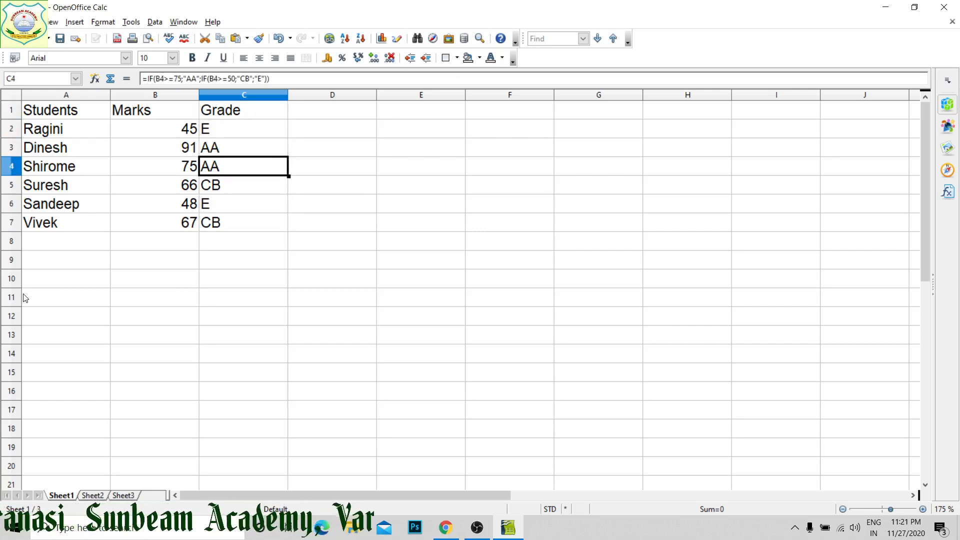
pyautogui.press('Up')
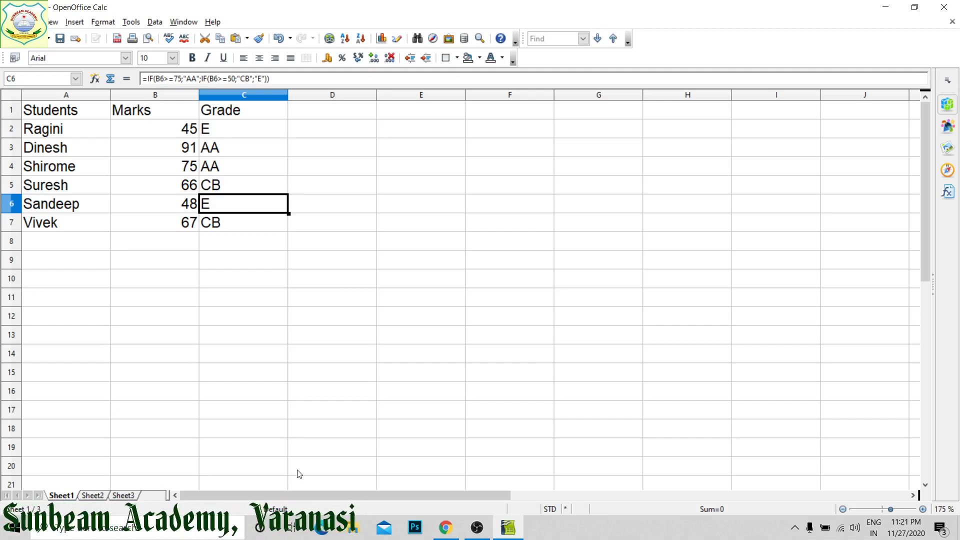
pyautogui.click(477, 527)
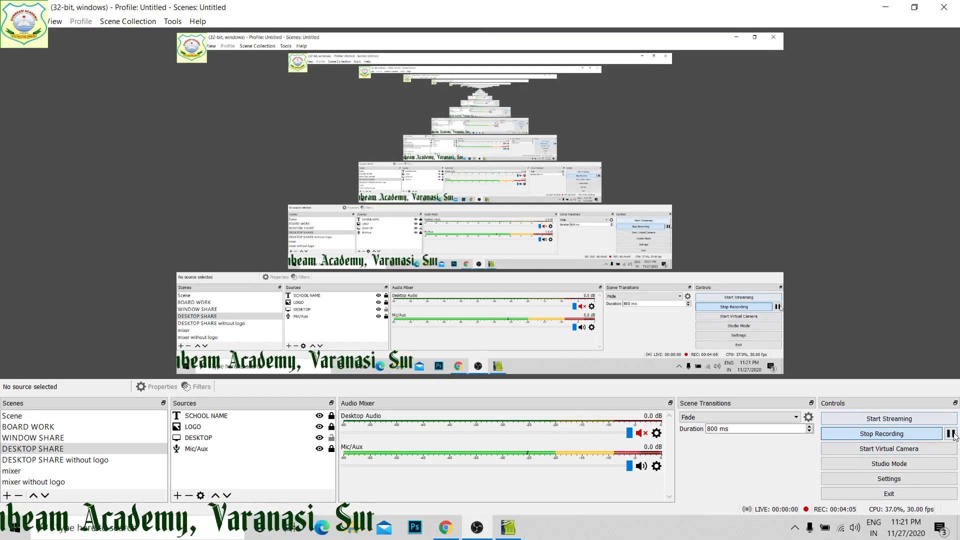
pyautogui.click(950, 433)
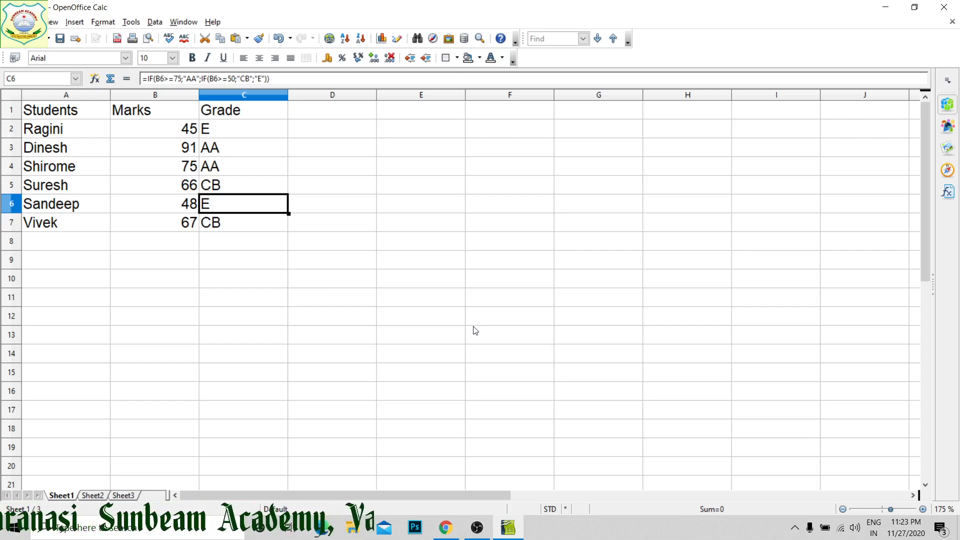
pyautogui.press('Down')
pyautogui.hotkey('shift', 'Up')
pyautogui.hotkey('shift', 'Up')
pyautogui.hotkey('shift', 'Up')
pyautogui.hotkey('shift', 'Up')
pyautogui.hotkey('shift', 'Up')
pyautogui.hotkey('shift', 'Up')
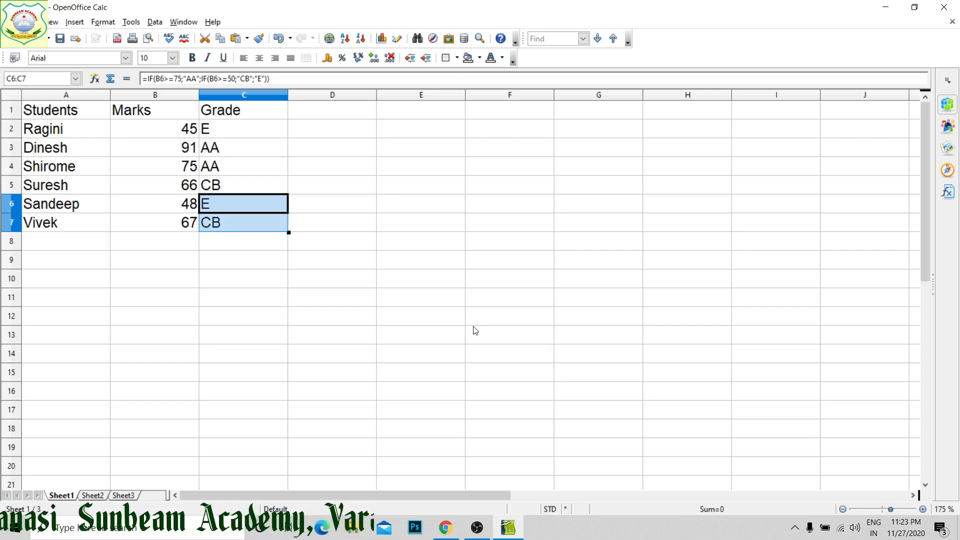
pyautogui.hotkey('shift', 'Left')
pyautogui.hotkey('shift', 'Left')
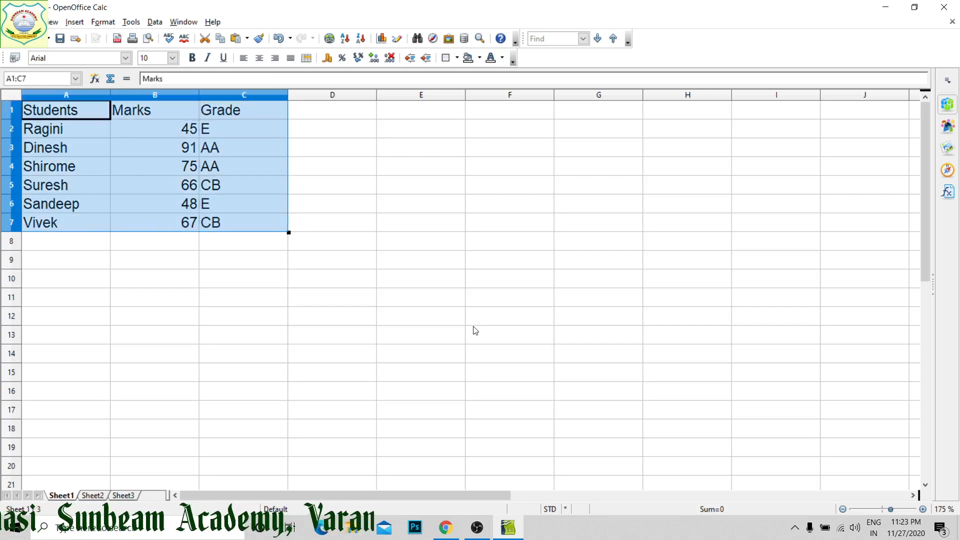
pyautogui.write('R')
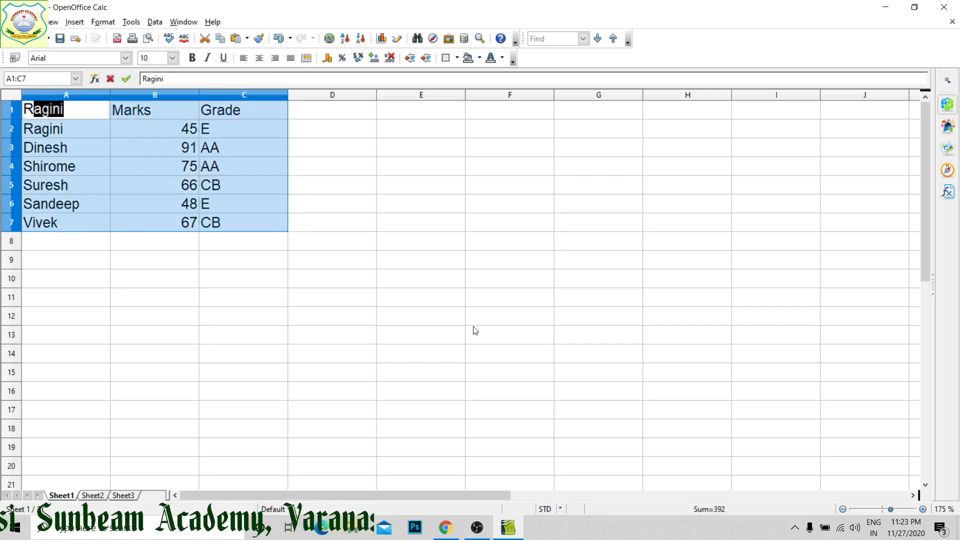
pyautogui.press('Return')
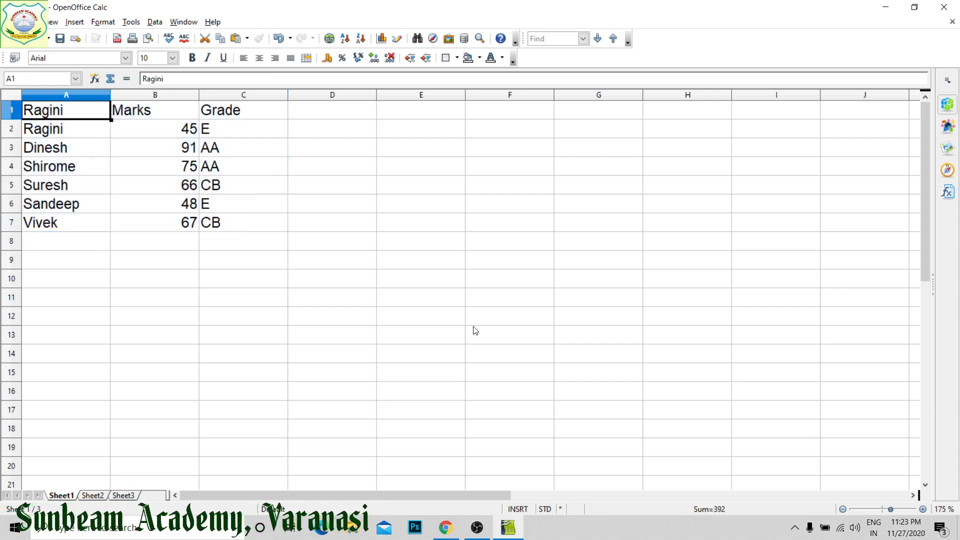
# Delete the text, numbers, dates, formulas and comments from the whole table A1:C7 and return to cell A1
pyautogui.hotkey('shift', 'Down')
pyautogui.hotkey('shift', 'Right')
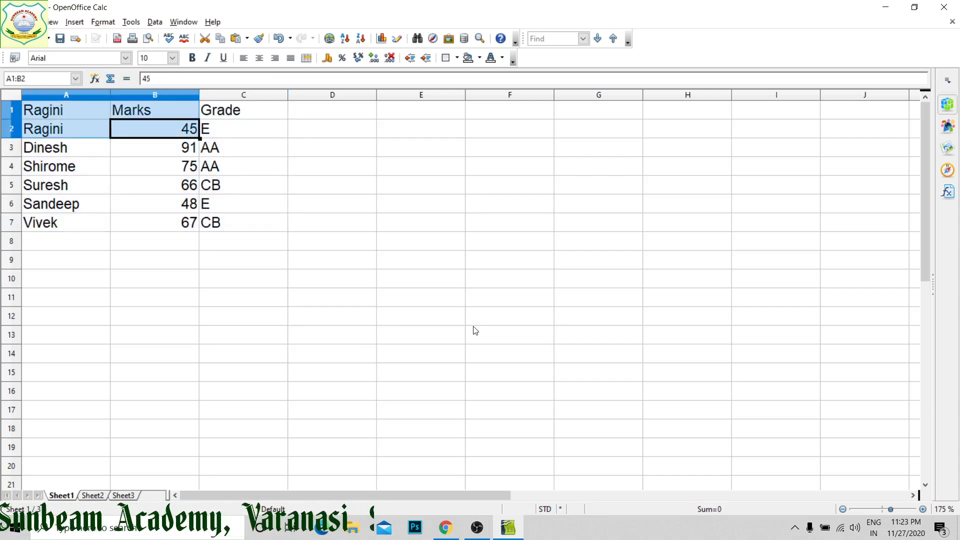
pyautogui.hotkey('shift', 'Down')
pyautogui.hotkey('shift', 'Right')
pyautogui.hotkey('shift', 'Down')
pyautogui.hotkey('shift', 'Down')
pyautogui.hotkey('shift', 'Down')
pyautogui.hotkey('shift', 'Down')
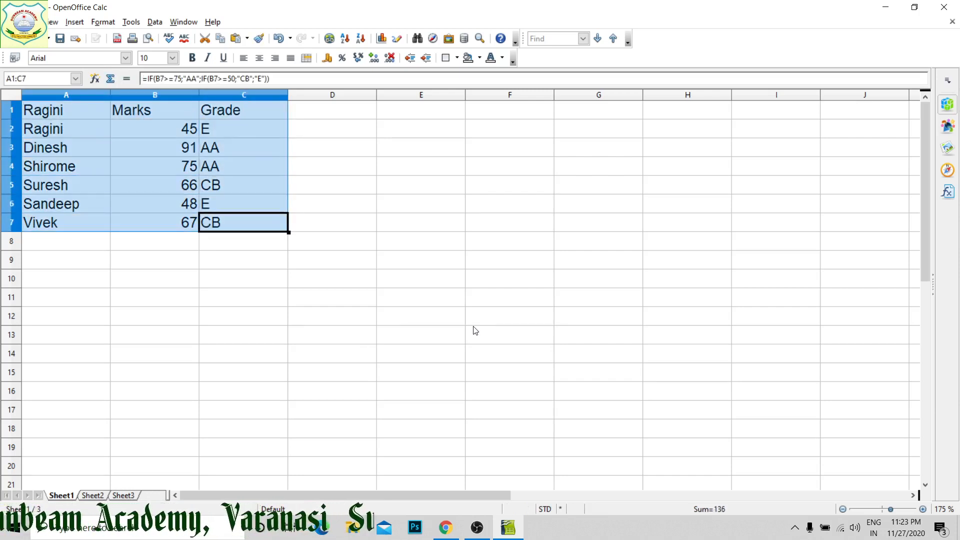
pyautogui.press('BackSpace')
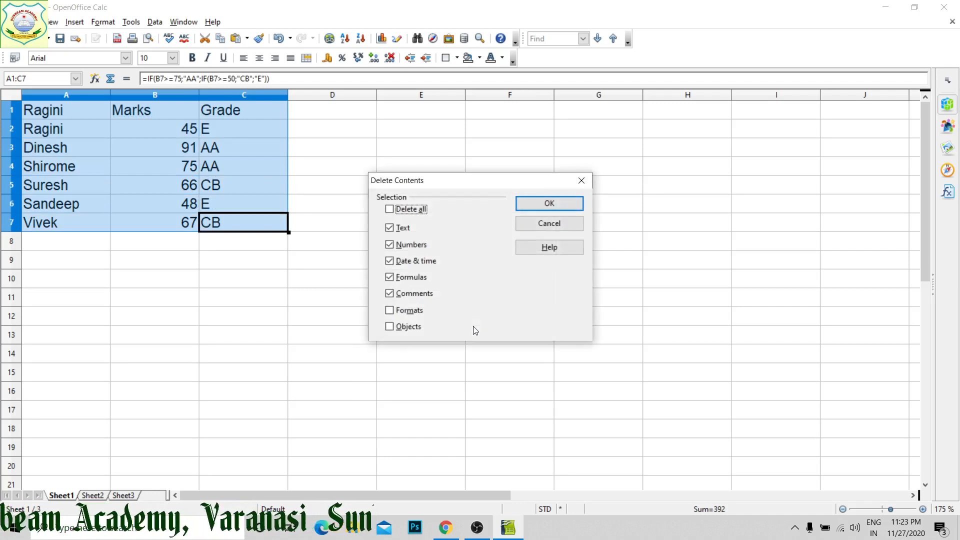
pyautogui.press('Return')
pyautogui.press('Up')
pyautogui.press('Up')
pyautogui.press('Up')
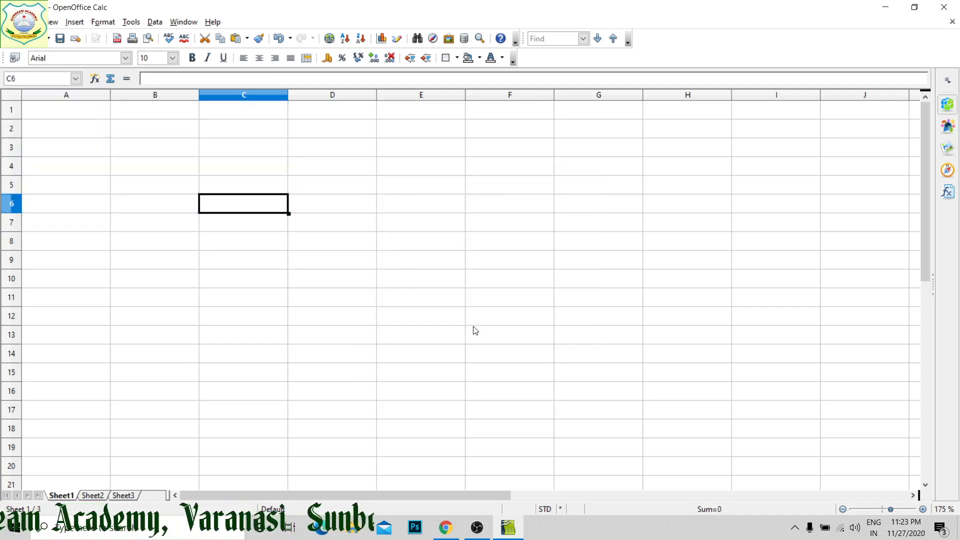
pyautogui.press('Up')
pyautogui.press('Up')
pyautogui.press('Up')
pyautogui.press('Left')
pyautogui.press('Left')
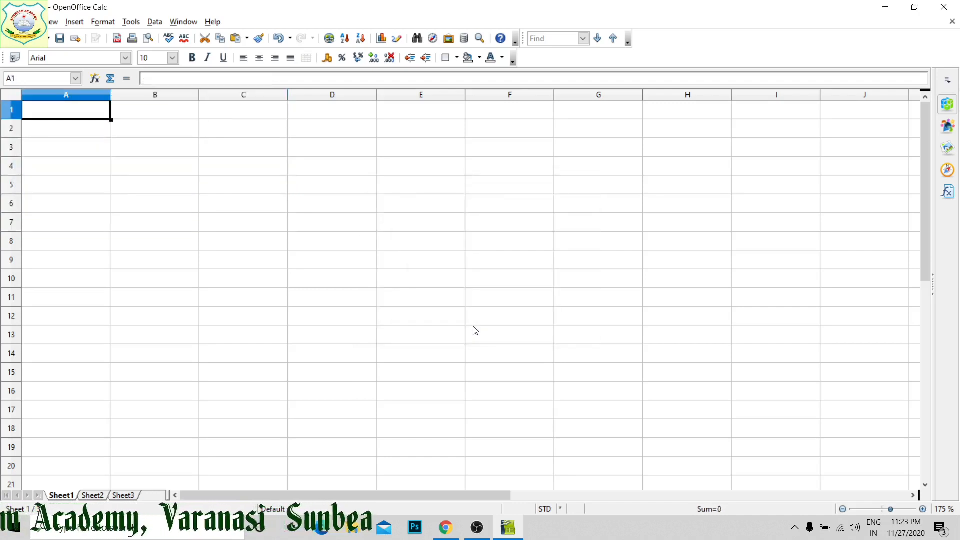
# Enter the column headers Roll No, Name, English, Maths, Science and Total in cells A1 to F1
pyautogui.write('Rol')
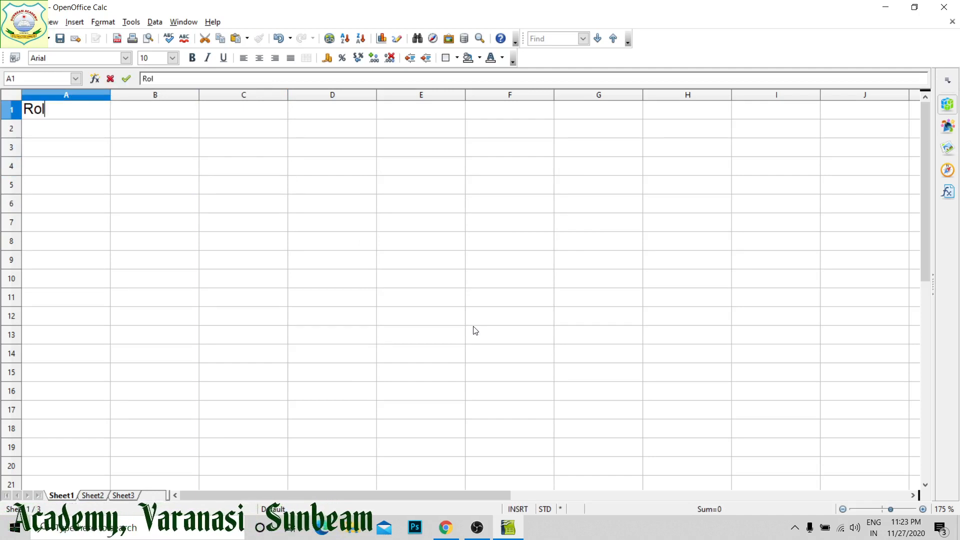
pyautogui.write('l No')
pyautogui.press('Tab')
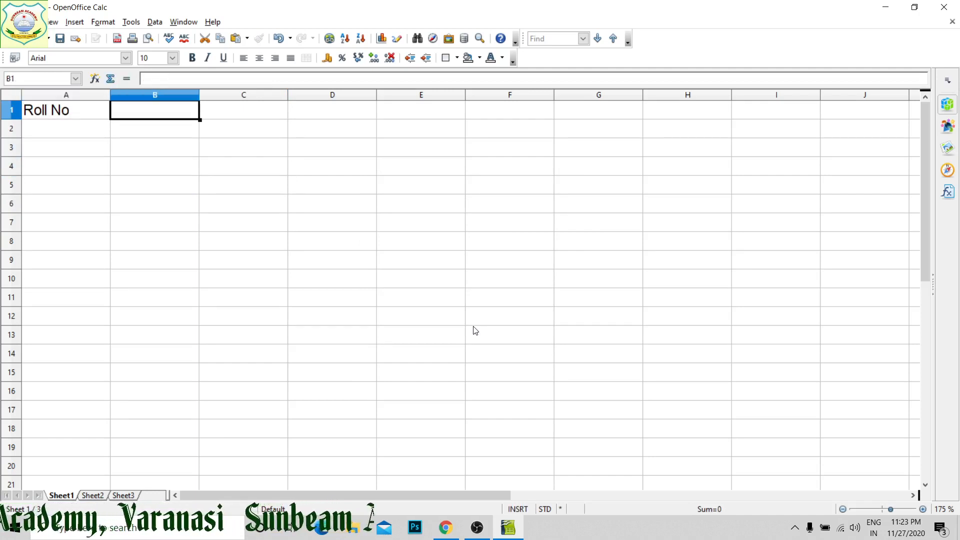
pyautogui.write('Name')
pyautogui.press('Tab')
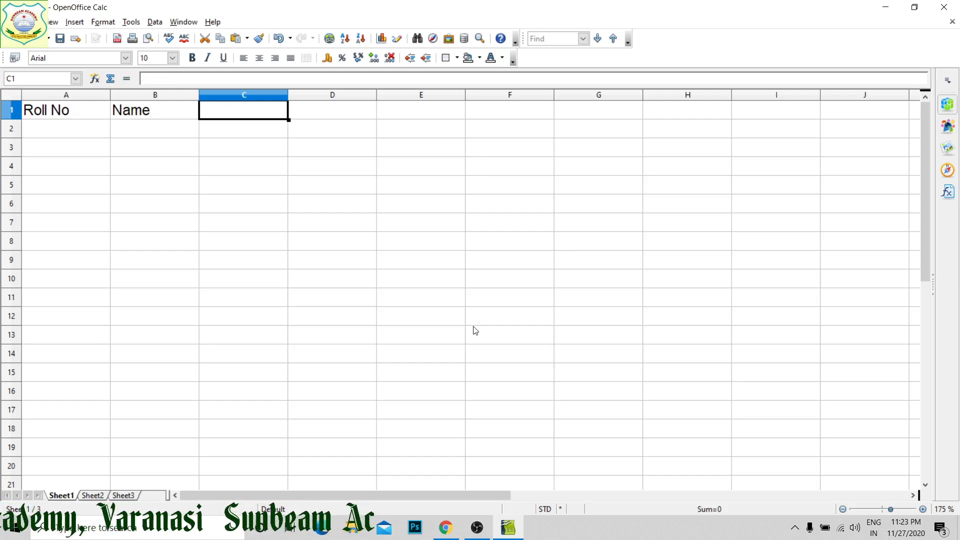
pyautogui.write('English')
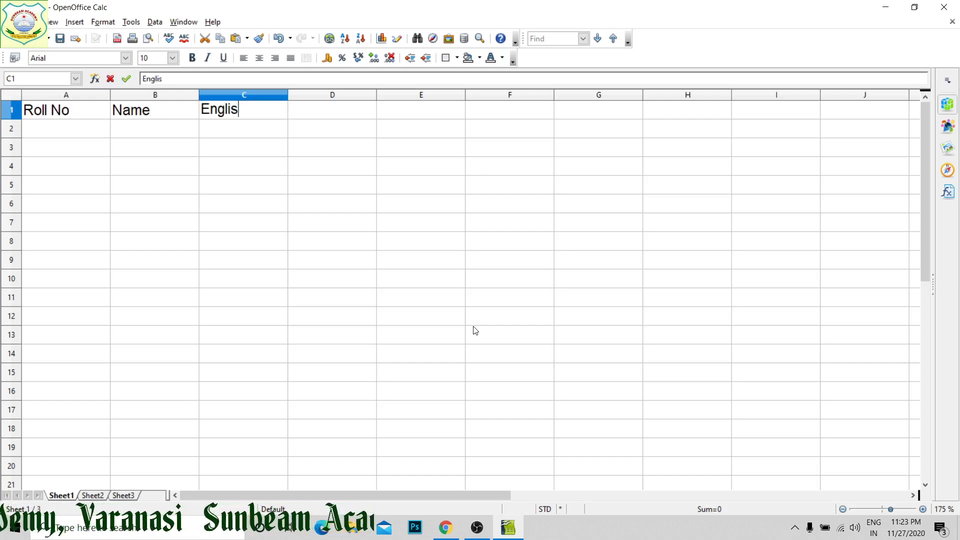
pyautogui.press('Tab')
pyautogui.write('Maths')
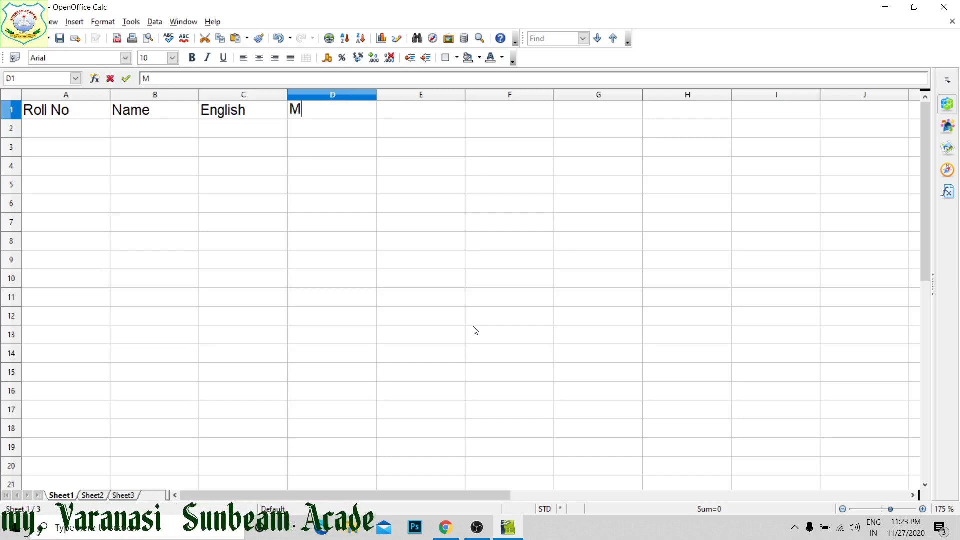
pyautogui.press('Tab')
pyautogui.write('Science')
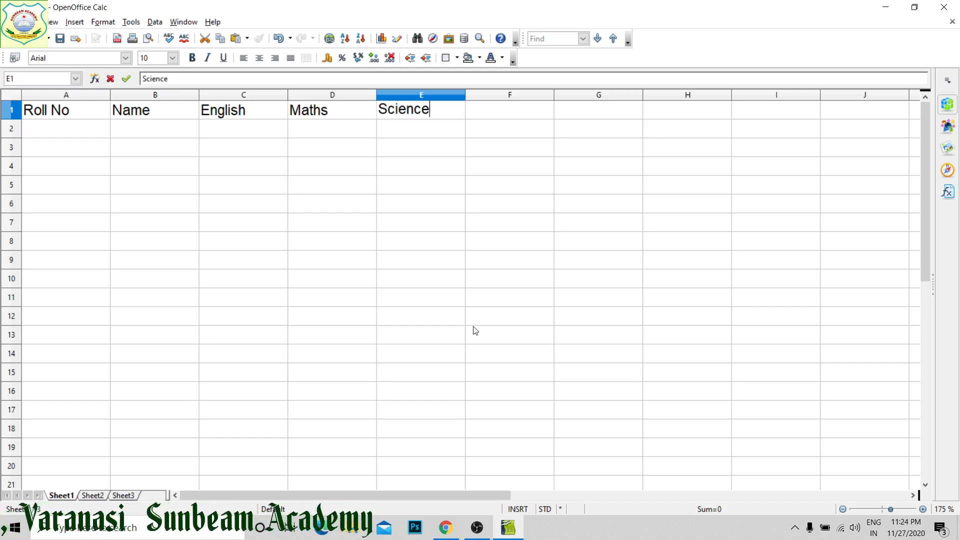
pyautogui.press('Tab')
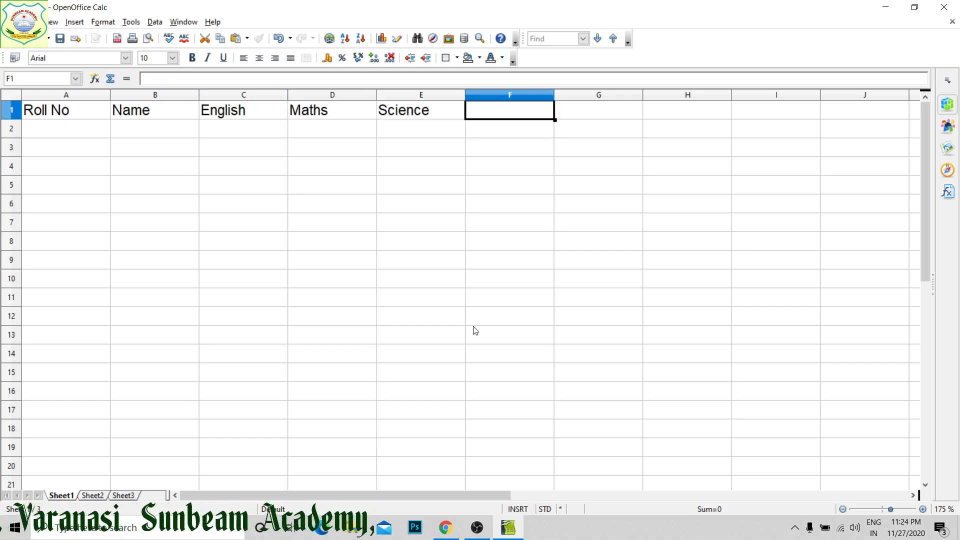
pyautogui.write('T')
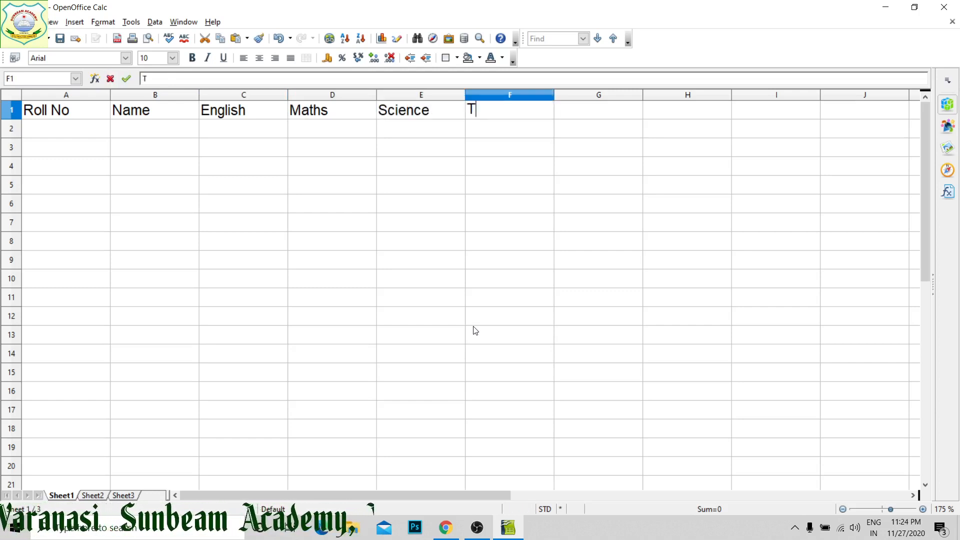
pyautogui.write('otal')
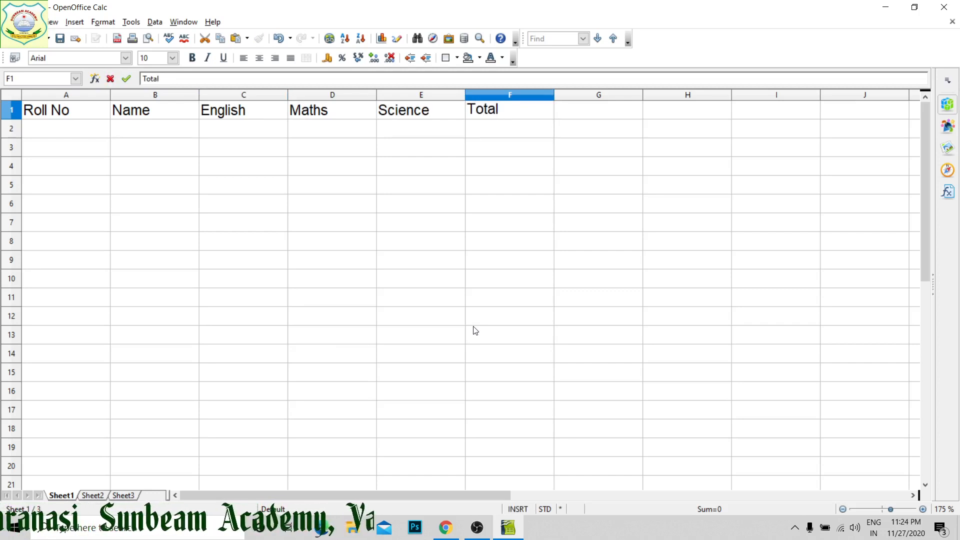
pyautogui.press('Return')
# Fill the Roll No column with the roll numbers 101 to 105 in cells A2 to A6
pyautogui.press('Left')
pyautogui.press('Left')
pyautogui.press('Left')
pyautogui.press('Left')
pyautogui.press('Left')
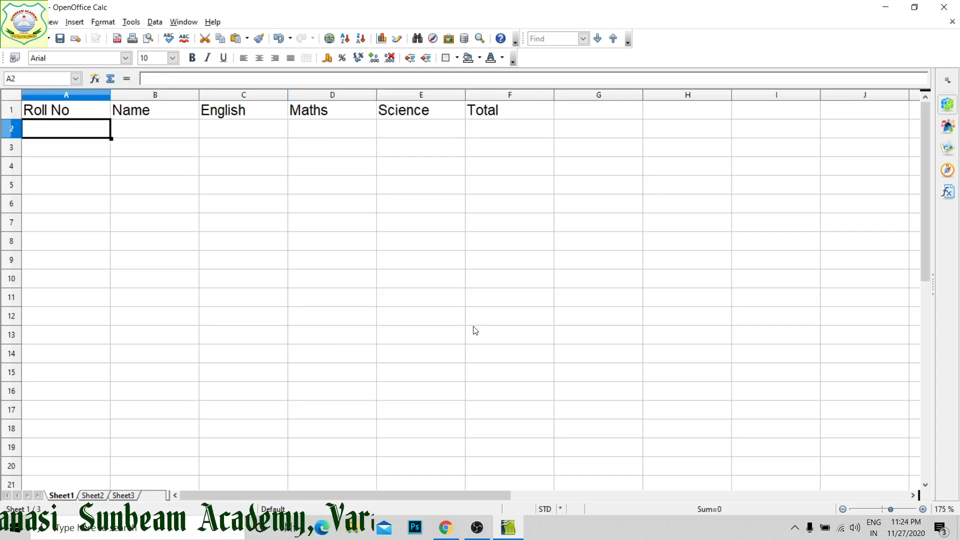
pyautogui.write('101')
pyautogui.press('Return')
pyautogui.write('102')
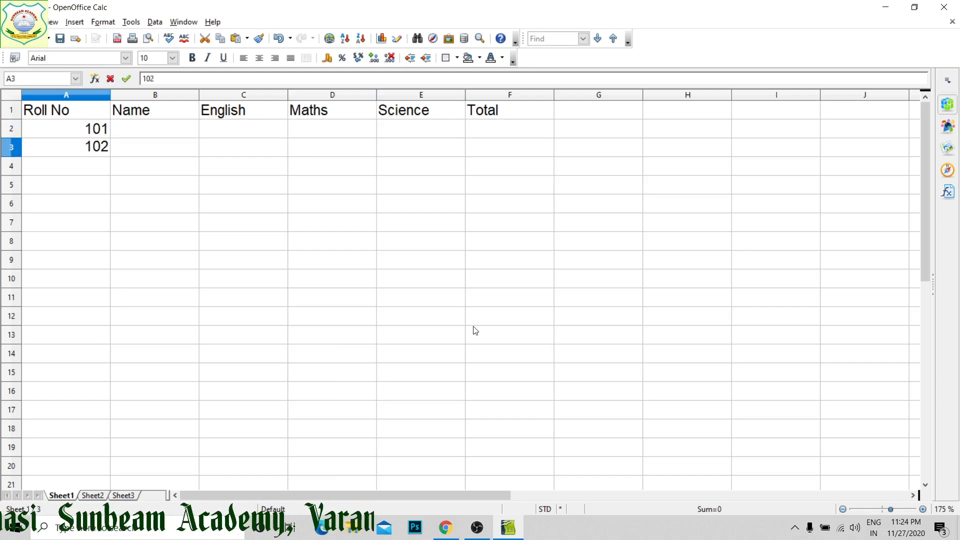
pyautogui.press('Return')
pyautogui.write('103')
pyautogui.press('Return')
pyautogui.write('104')
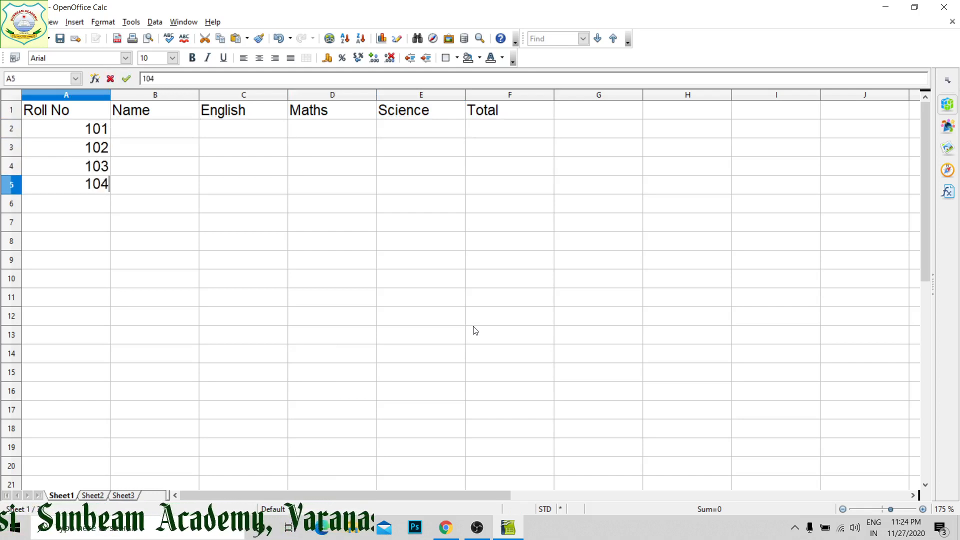
pyautogui.press('Return')
pyautogui.write('105')
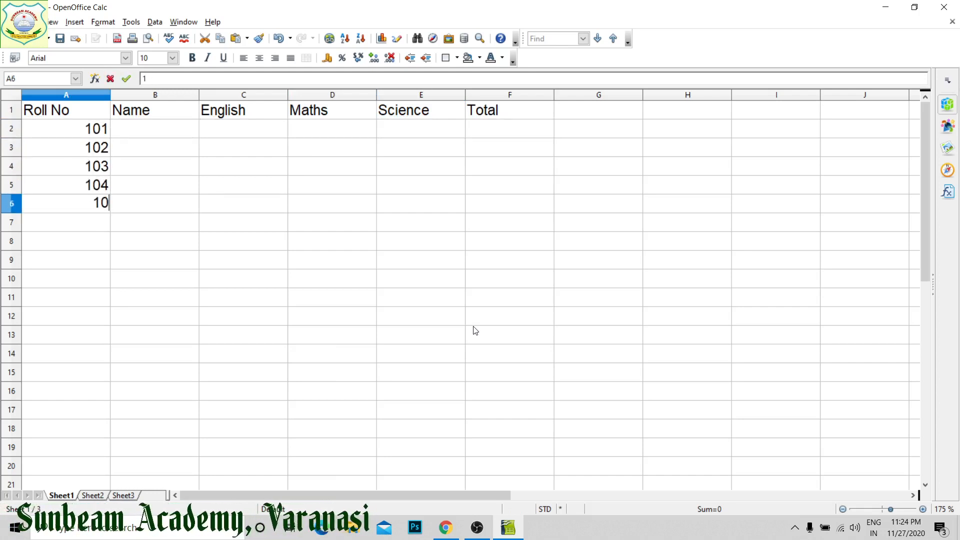
pyautogui.press('Return')
# Enter the five students' first names in the Name column, cells B2 to B6
pyautogui.press('Tab')
pyautogui.press('Up')
pyautogui.press('Up')
pyautogui.press('Up')
pyautogui.press('Up')
pyautogui.press('Up')
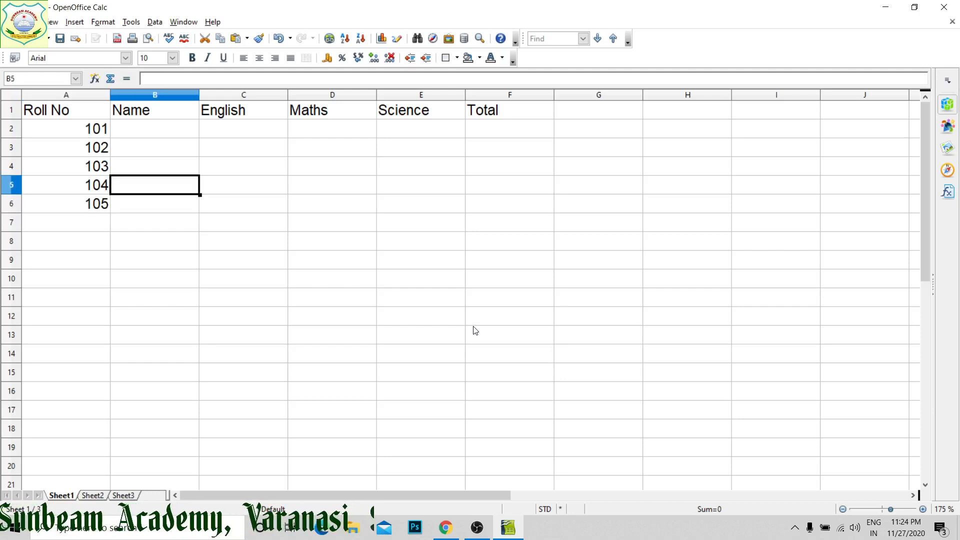
pyautogui.press('Up')
pyautogui.press('Down')
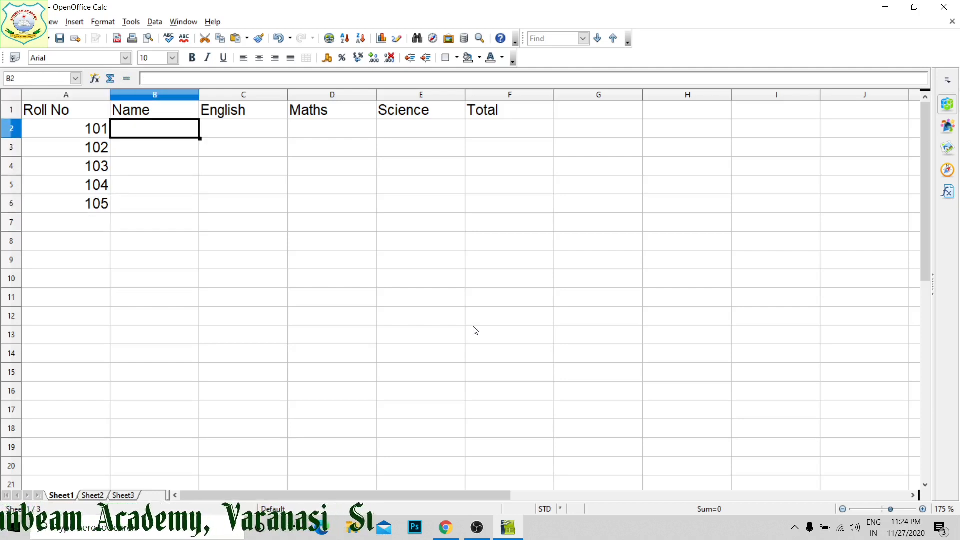
pyautogui.write('Ragini')
pyautogui.press('Return')
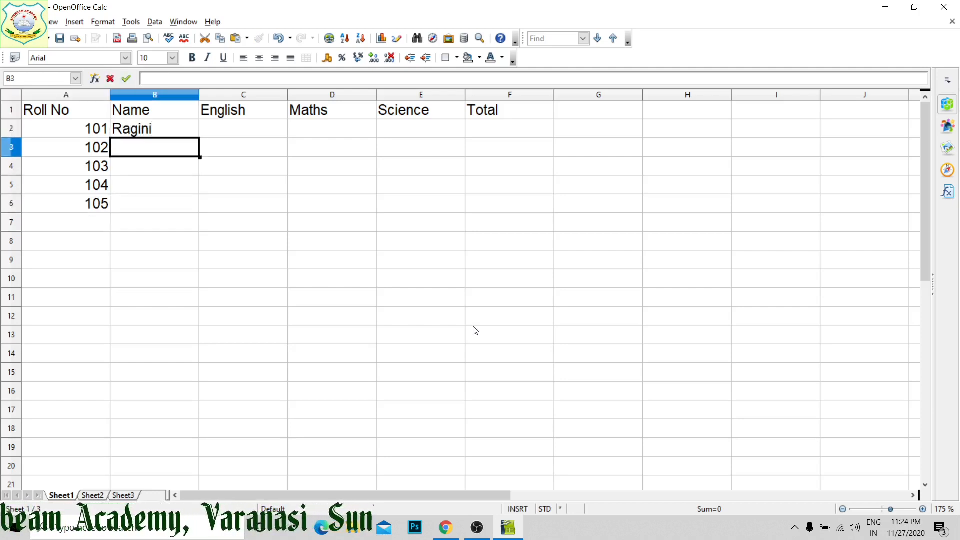
pyautogui.write('Namita')
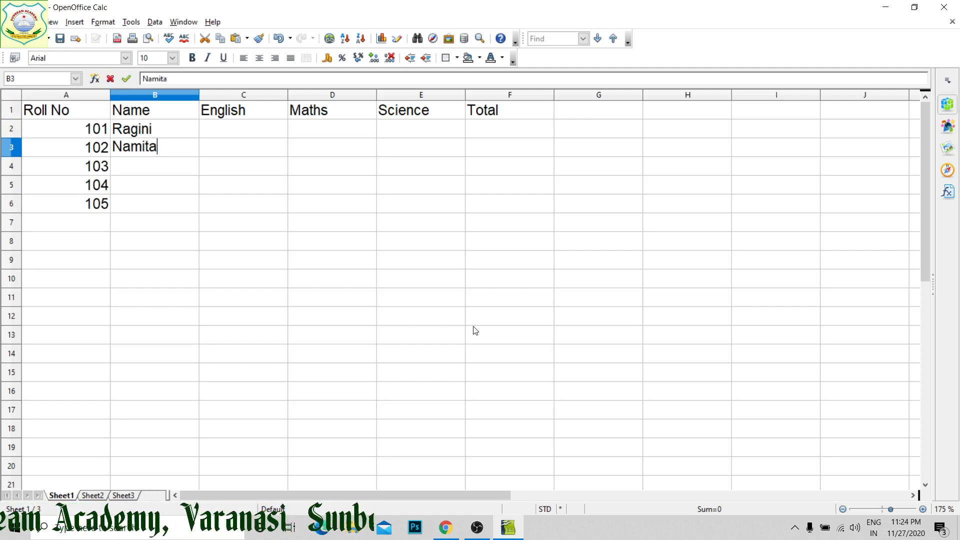
pyautogui.press('Return')
pyautogui.write('Bharti')
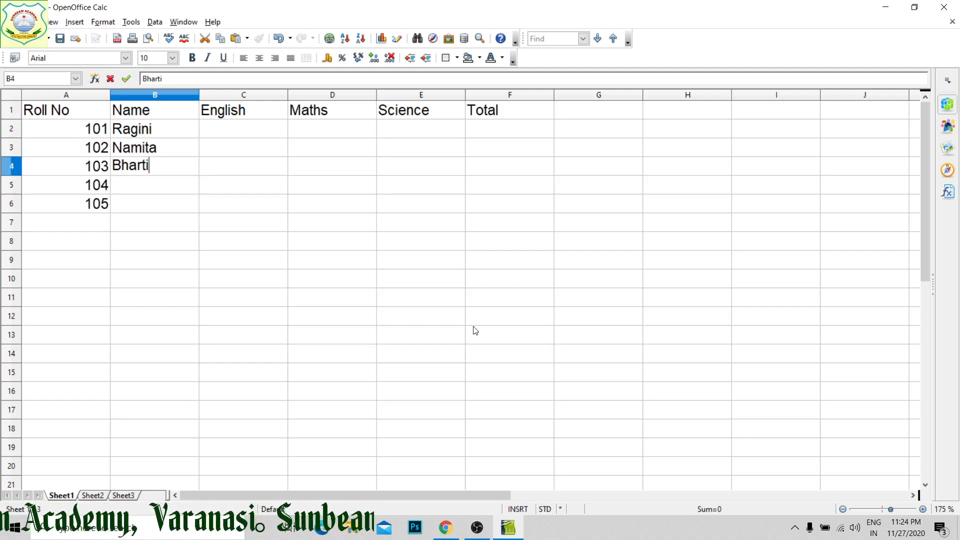
pyautogui.press('Return')
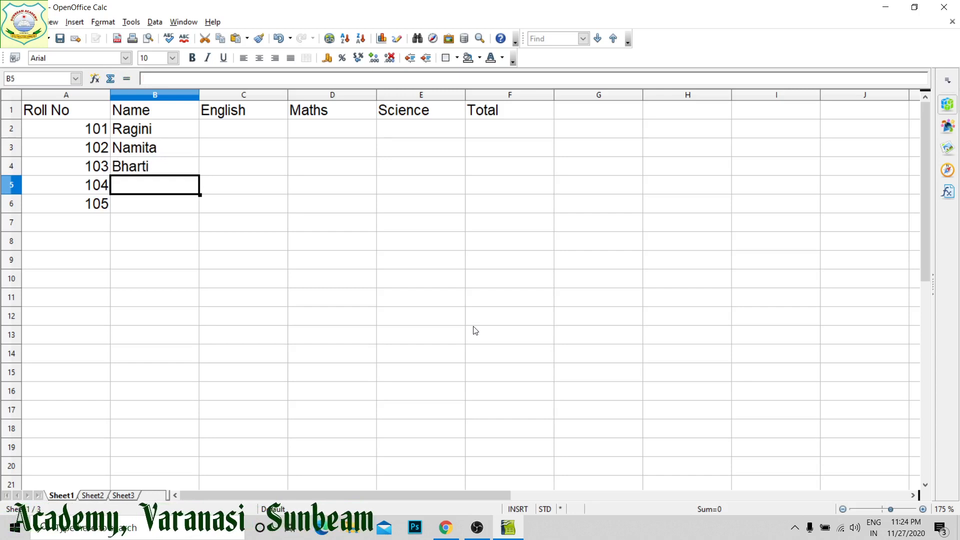
pyautogui.write('Aditi')
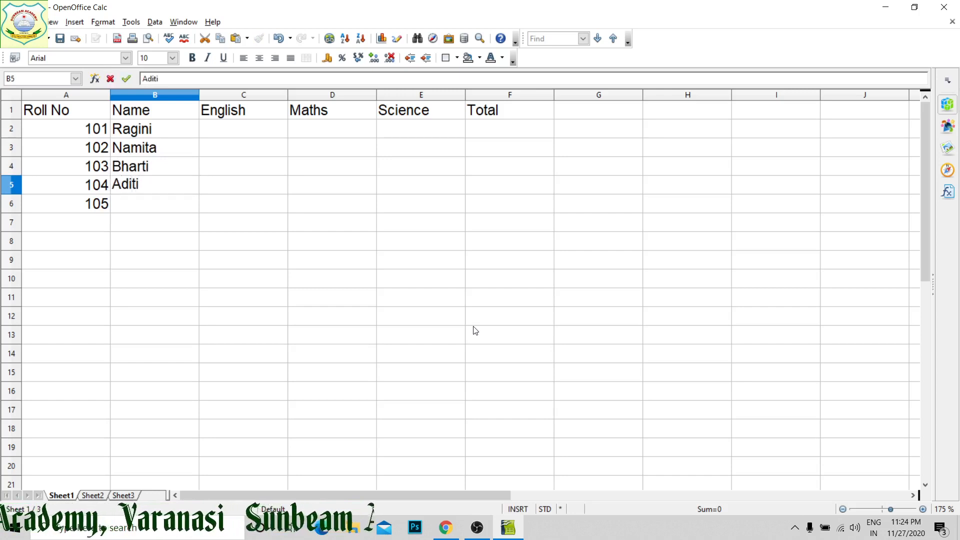
pyautogui.press('Return')
pyautogui.write('Shiro')
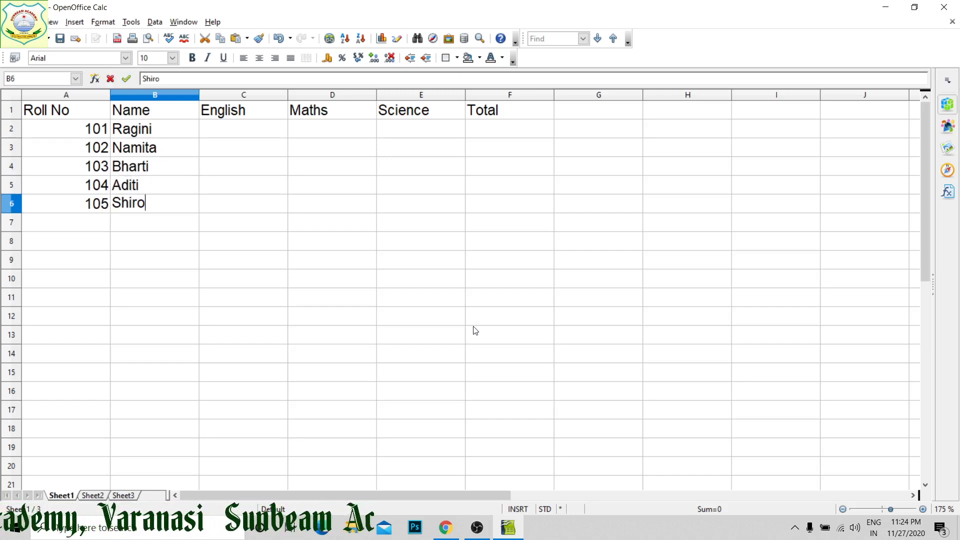
pyautogui.write('me')
# Enter 95 as the first student's English mark in cell C2
pyautogui.press('Tab')
pyautogui.press('Up')
pyautogui.press('Up')
pyautogui.press('Up')
pyautogui.press('Up')
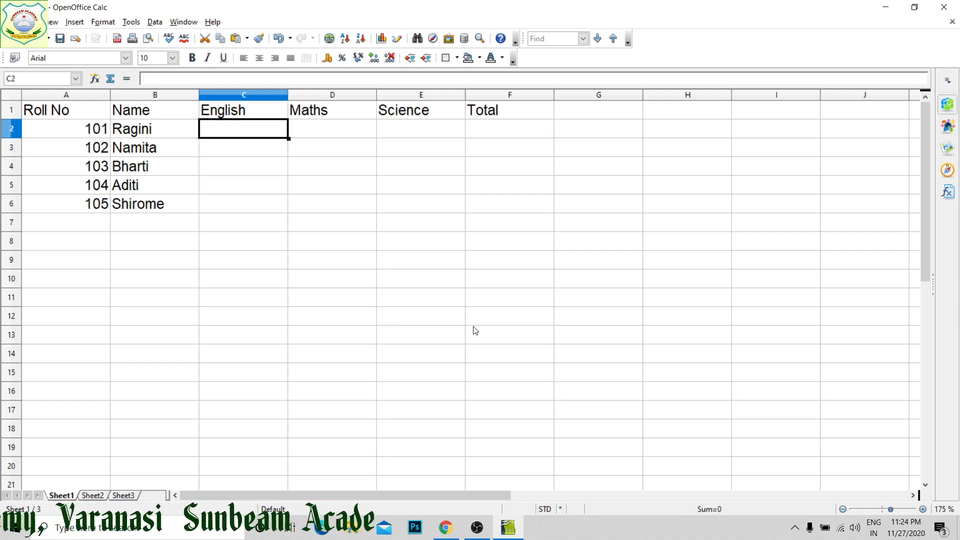
pyautogui.write('95')
pyautogui.click(475, 330)
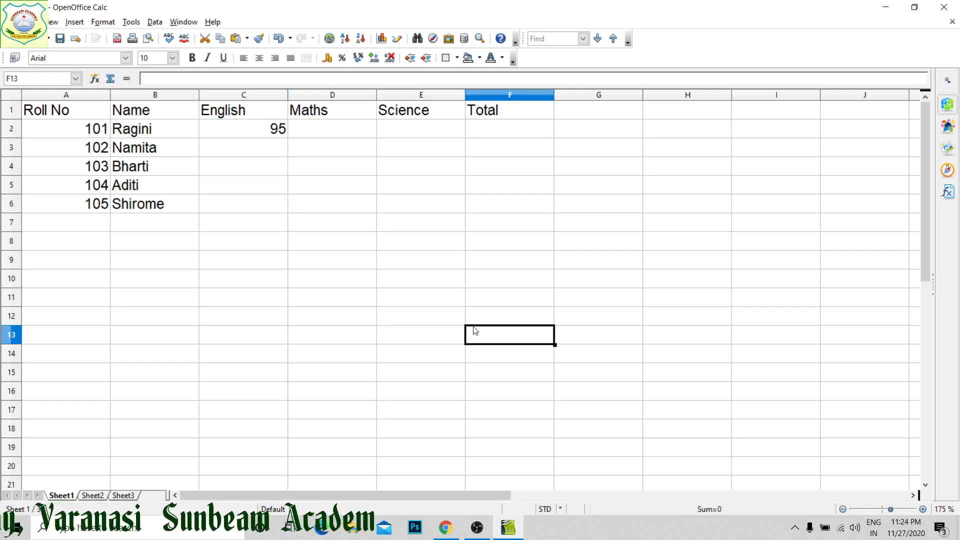
# Enter the remaining English marks 99, 89, 89 and 80 in cells C3 to C6
pyautogui.press('Up')
pyautogui.press('Up')
pyautogui.press('Up')
pyautogui.press('Up')
pyautogui.press('Up')
pyautogui.press('Left')
pyautogui.press('Left')
pyautogui.press('Left')
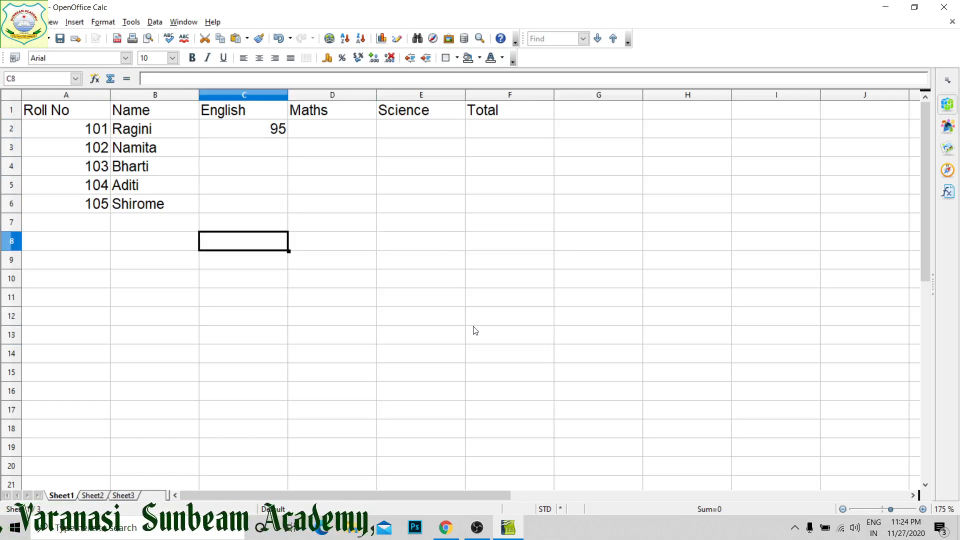
pyautogui.press('Up')
pyautogui.press('Up')
pyautogui.press('Up')
pyautogui.press('Up')
pyautogui.press('Up')
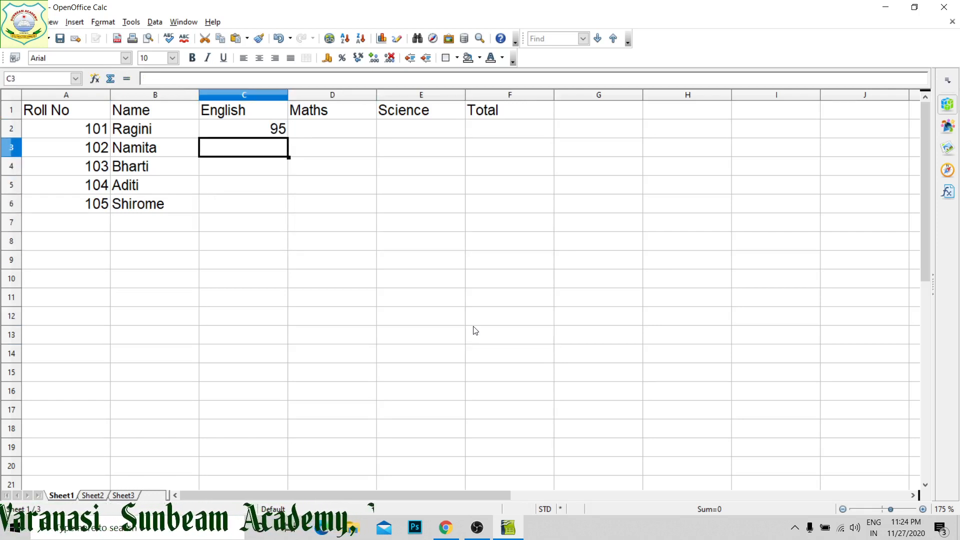
pyautogui.write('99')
pyautogui.press('Return')
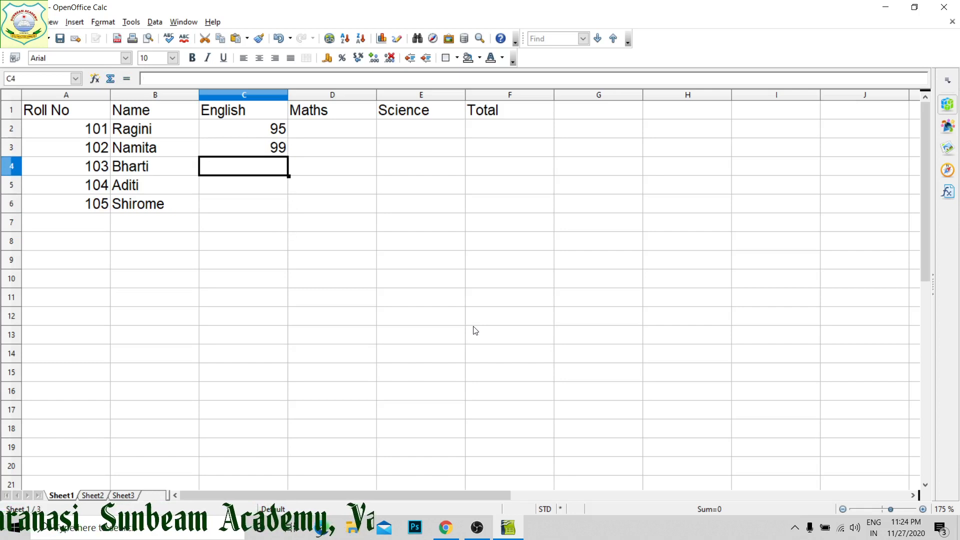
pyautogui.write('89')
pyautogui.press('Return')
pyautogui.write('89')
pyautogui.press('Return')
pyautogui.write('8')
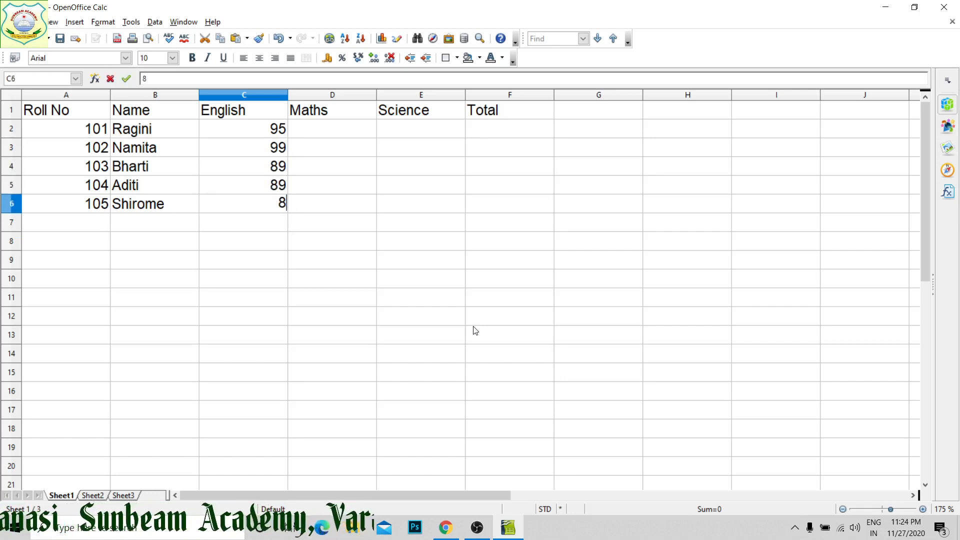
pyautogui.write('0')
# Enter the Maths marks 78, 97, 88, 98 and 87 in cells D2 to D6
pyautogui.press('Tab')
pyautogui.press('Up')
pyautogui.press('Up')
pyautogui.press('Up')
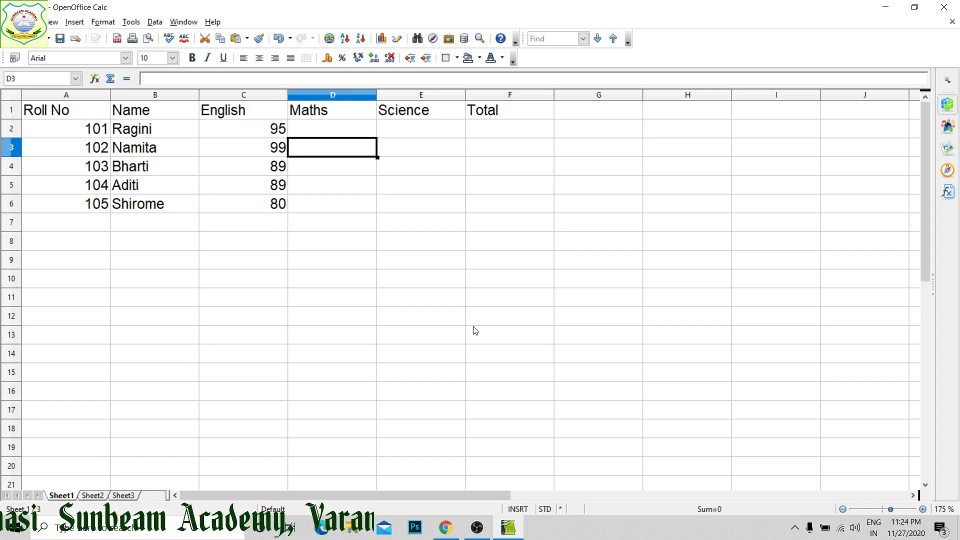
pyautogui.press('Up')
pyautogui.write('78')
pyautogui.press('Return')
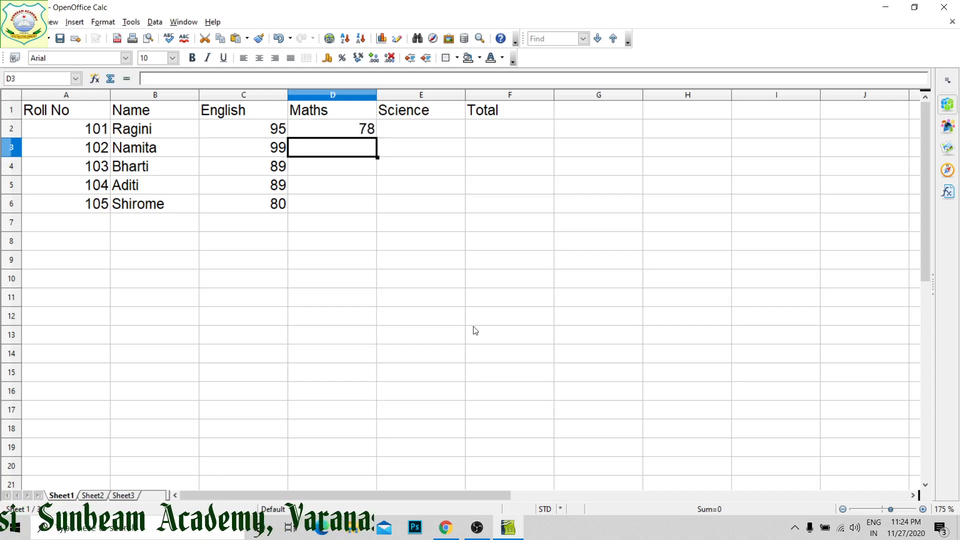
pyautogui.write('97')
pyautogui.press('Return')
pyautogui.write('88')
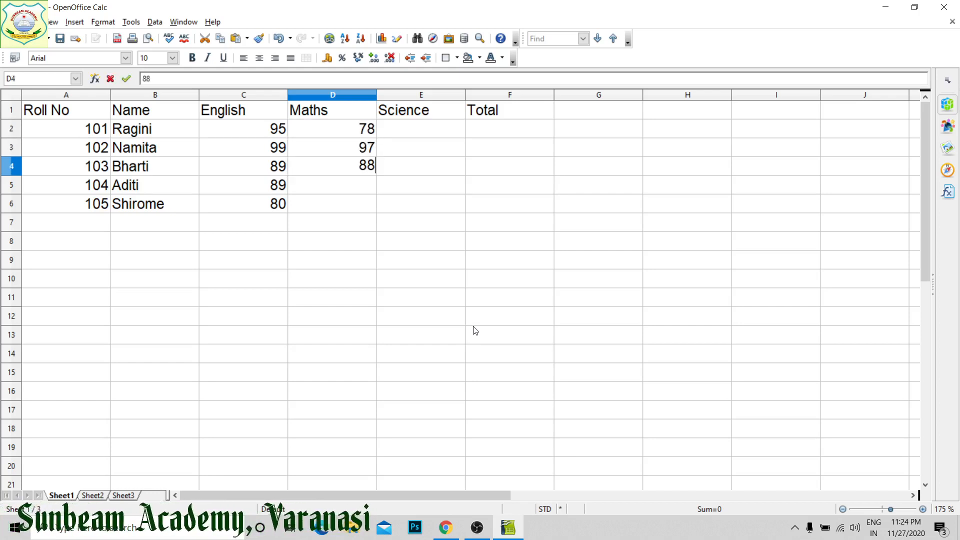
pyautogui.press('Return')
pyautogui.write('98')
pyautogui.press('Return')
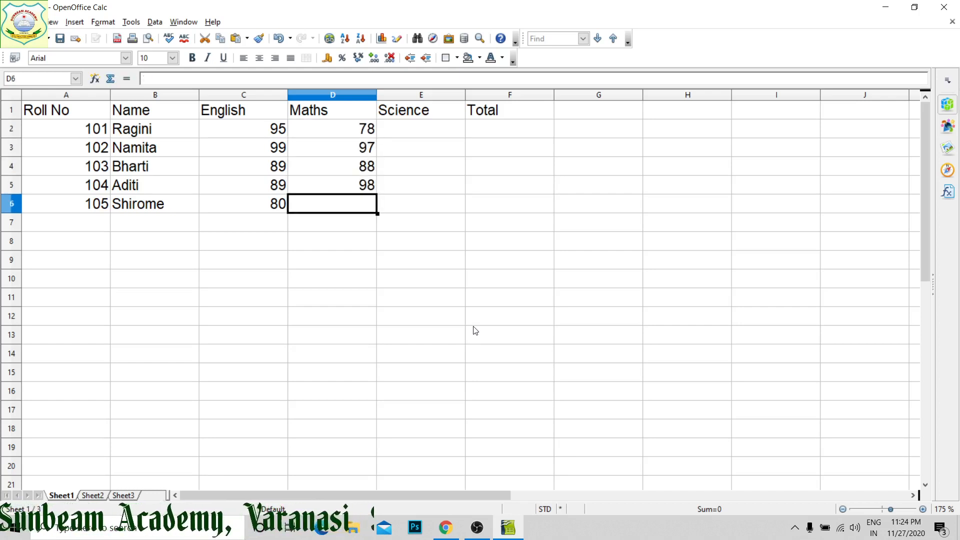
pyautogui.write('87')
# Enter the first two students' Science marks 68 and 67 in cells E2 and E3
pyautogui.press('Tab')
pyautogui.press('Up')
pyautogui.press('Up')
pyautogui.press('Up')
pyautogui.press('Up')
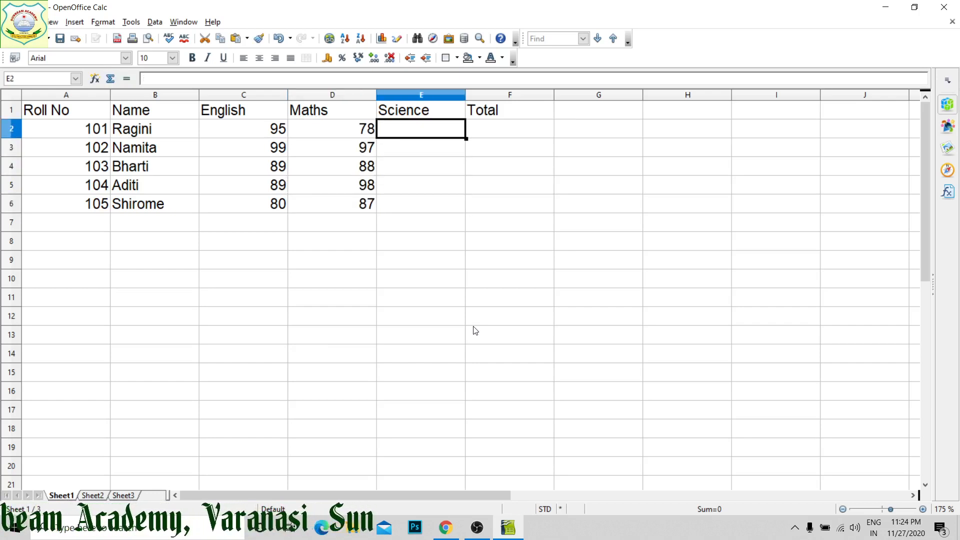
pyautogui.write('68')
pyautogui.press('Return')
pyautogui.write('67')
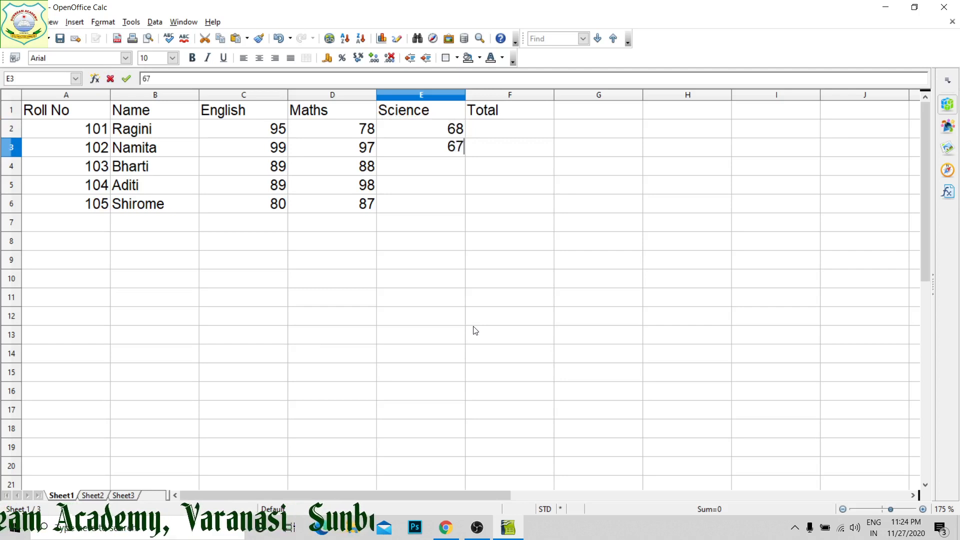
pyautogui.press('Return')
# Enter the remaining Science marks 87, 80 and 88 in cells E4 to E6
pyautogui.write('8')
pyautogui.press('Return')
pyautogui.press('Up')
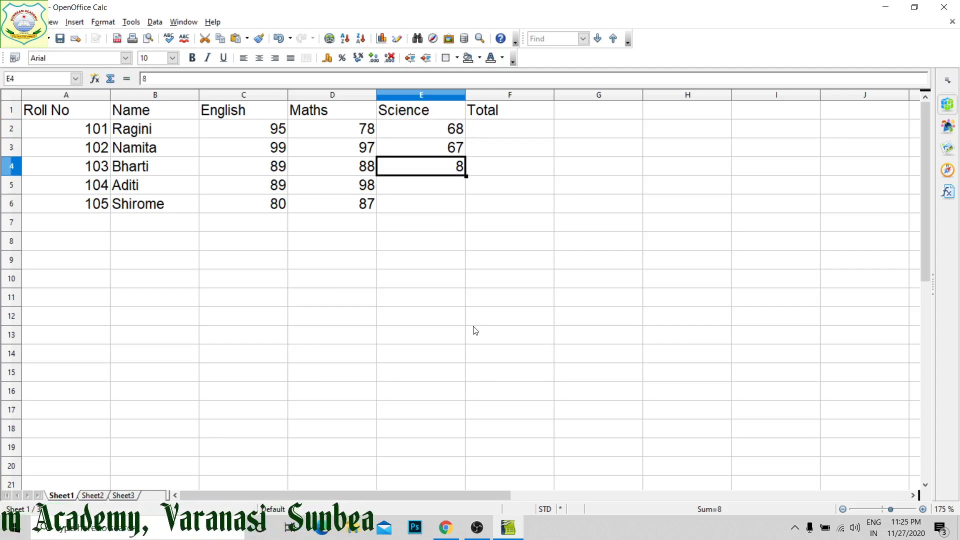
pyautogui.write('87')
pyautogui.press('Return')
pyautogui.write('80')
pyautogui.press('Return')
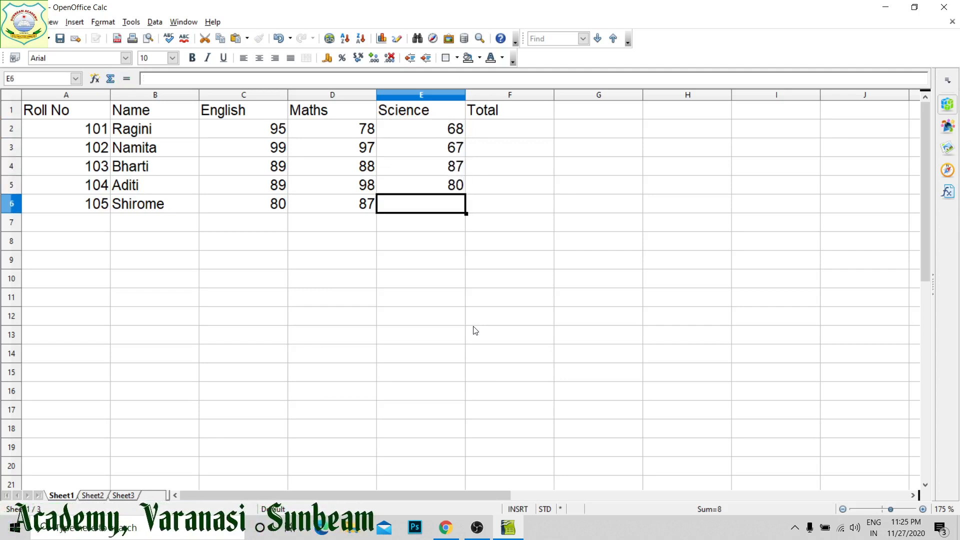
pyautogui.write('88')
pyautogui.press('Return')
pyautogui.press('Up')
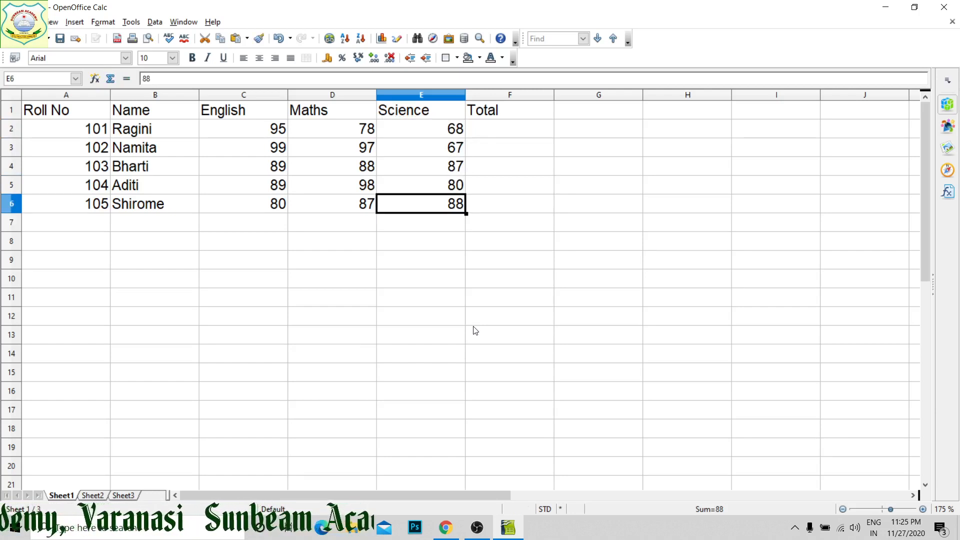
# Examine the first student's marks across cells C2 to E2 and the Total cell F2
pyautogui.press('Up')
pyautogui.press('Up')
pyautogui.press('Up')
pyautogui.press('Up')
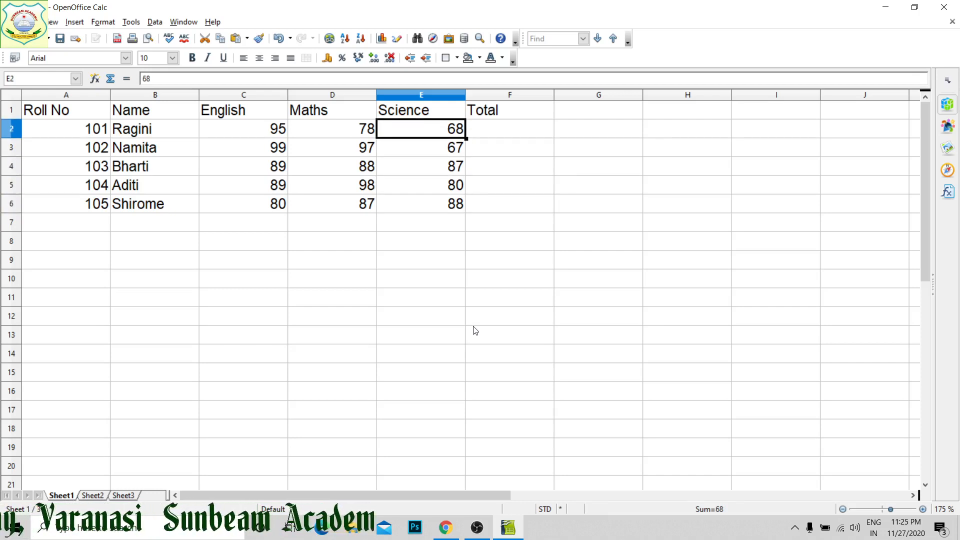
pyautogui.press('Left')
pyautogui.press('Left')
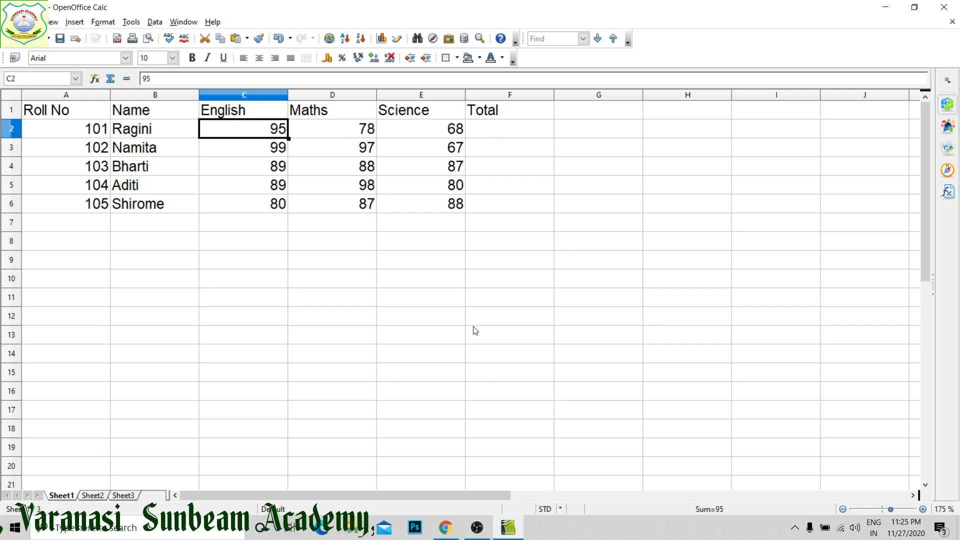
pyautogui.hotkey('shift', 'Right')
pyautogui.hotkey('shift', 'Right')
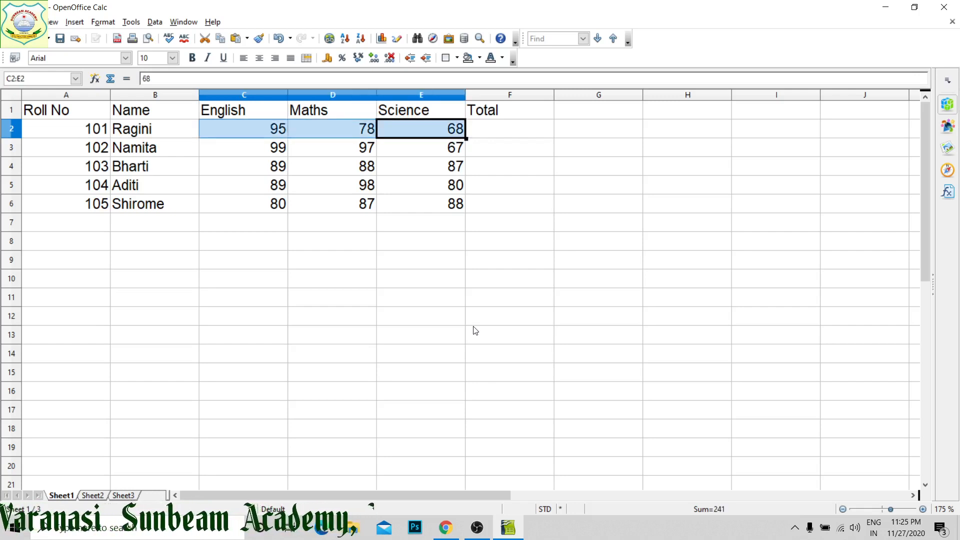
pyautogui.press('Right')
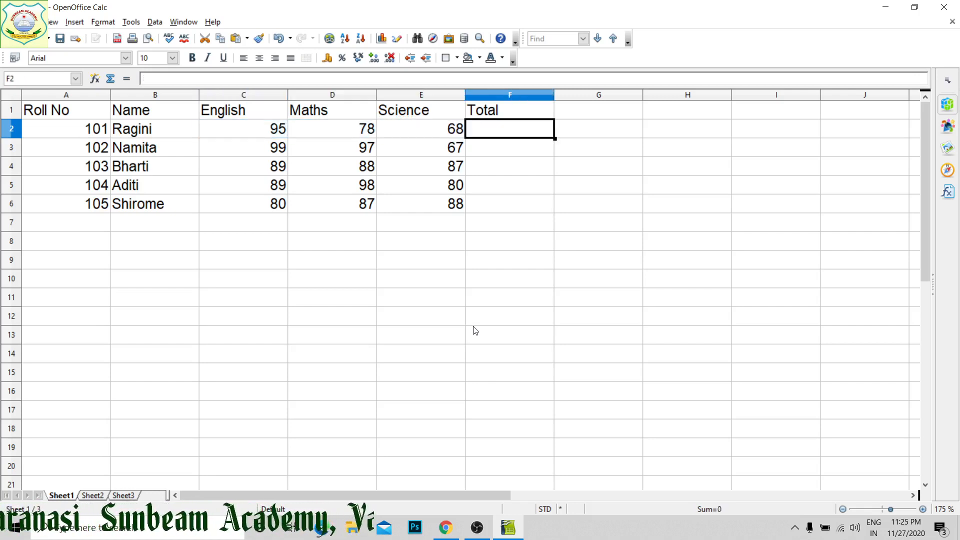
pyautogui.press('Left')
pyautogui.press('Left')
pyautogui.press('Left')
pyautogui.hotkey('shift', 'Right')
# Calculate the average of all students' marks in cell C8 with =average(C2:E6)
pyautogui.press('Down')
pyautogui.press('Down')
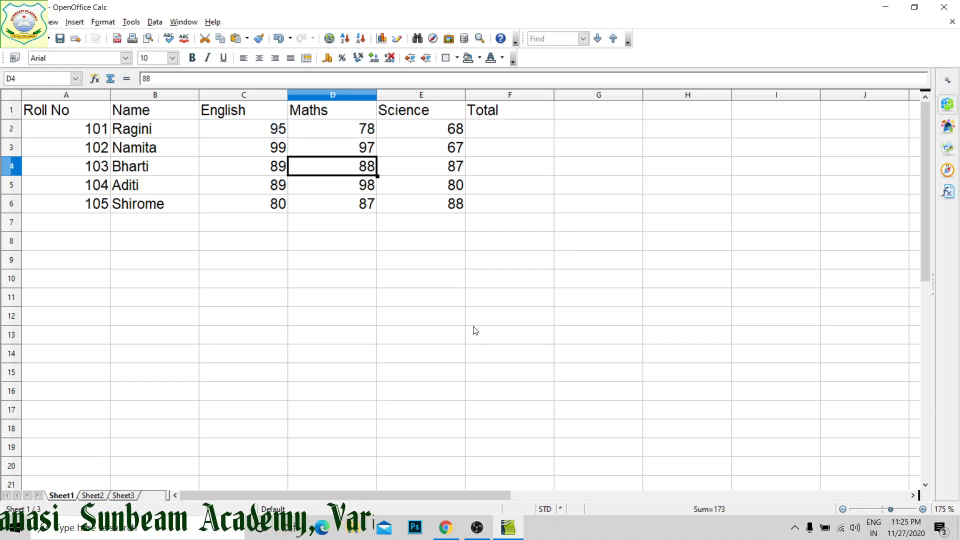
pyautogui.press('Down')
pyautogui.press('Down')
pyautogui.press('Down')
pyautogui.press('Down')
pyautogui.press('Left')
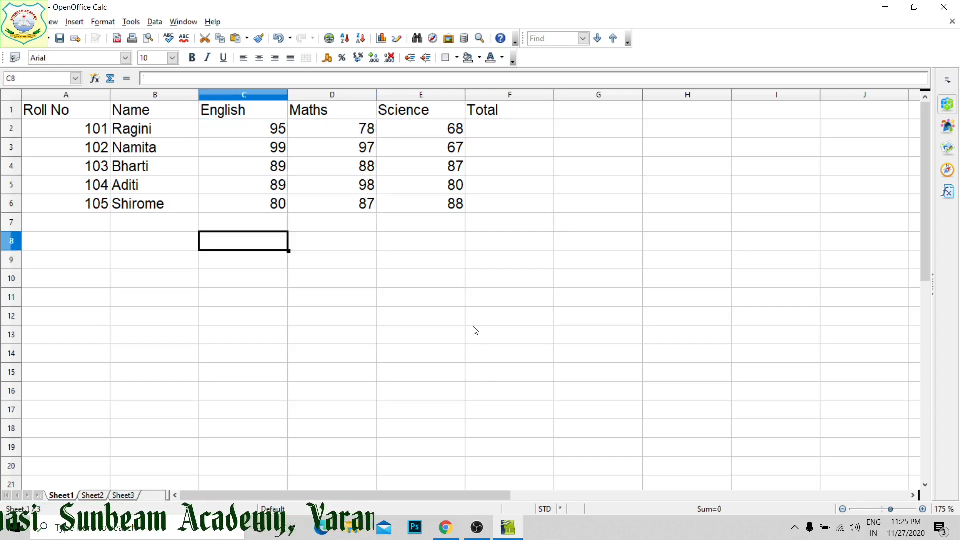
pyautogui.write('=')
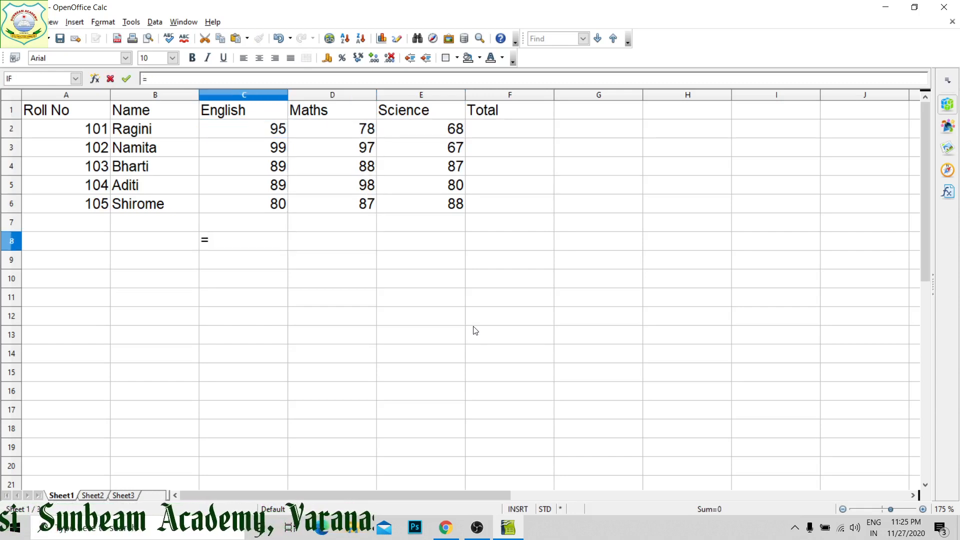
pyautogui.write('averga')
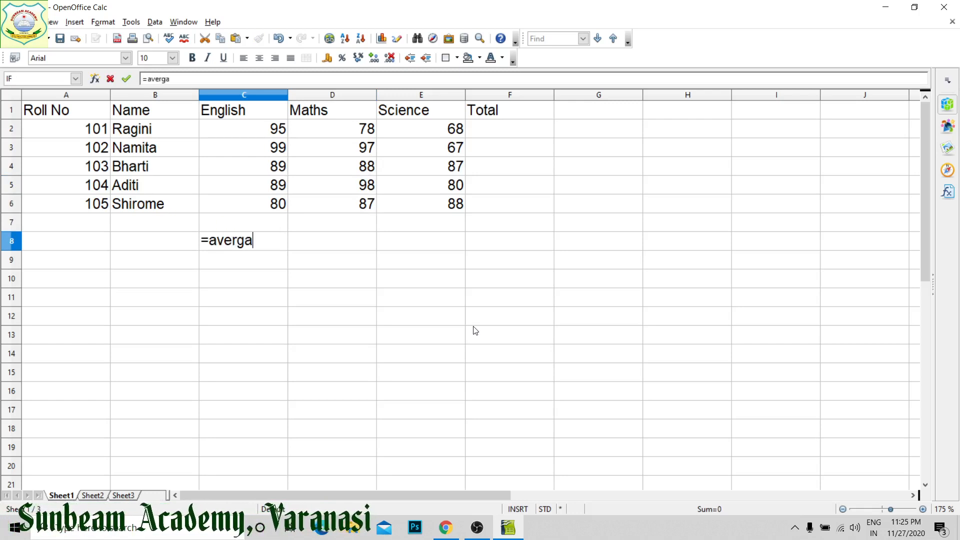
pyautogui.press('BackSpace')
pyautogui.press('BackSpace')
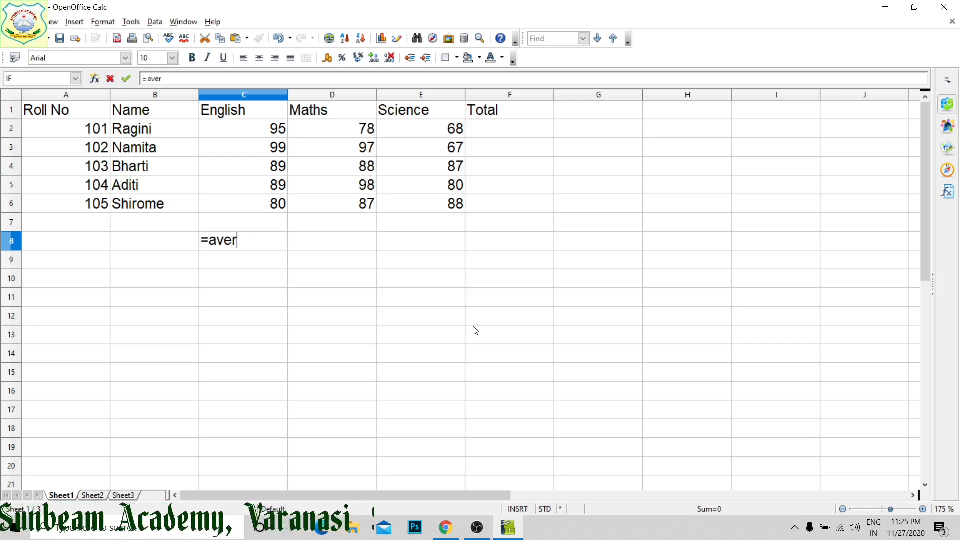
pyautogui.write('age(')
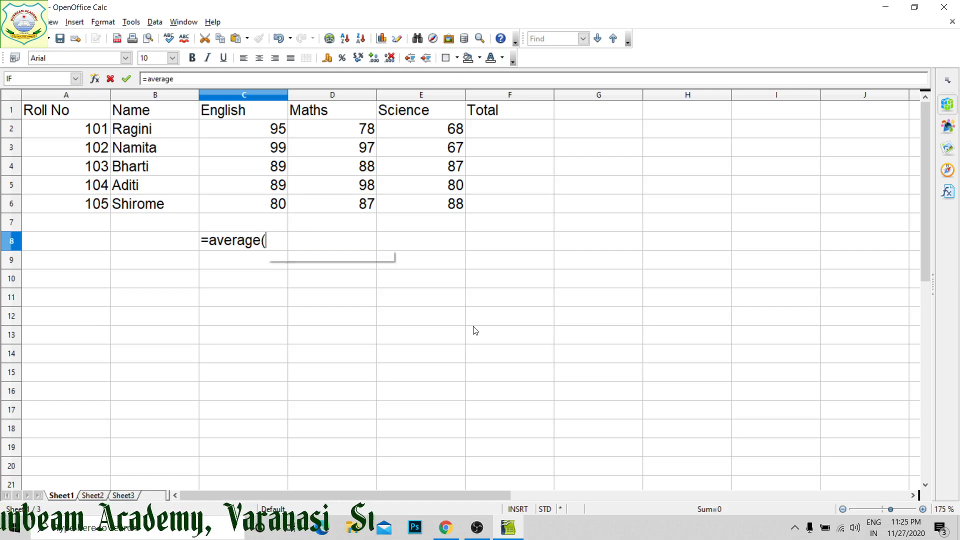
pyautogui.click(265, 129)
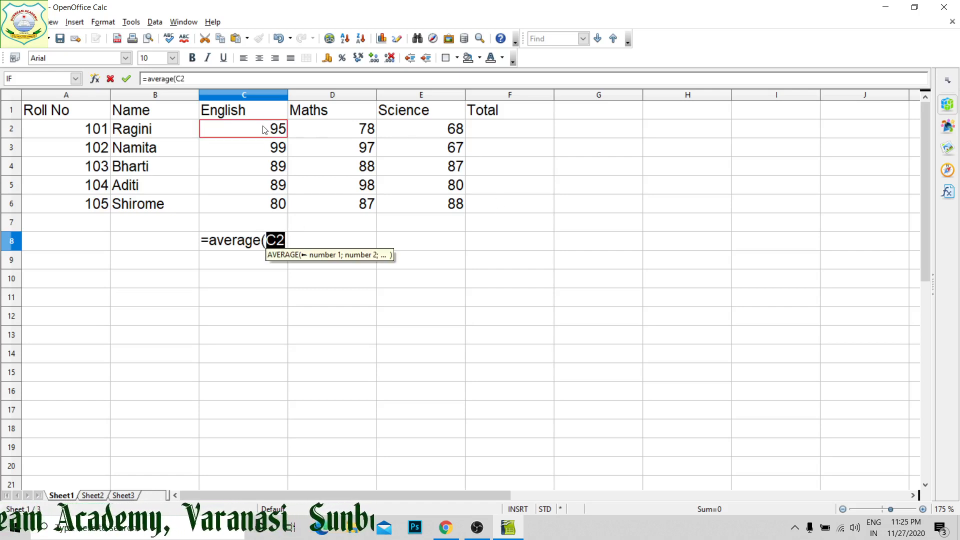
pyautogui.write(':')
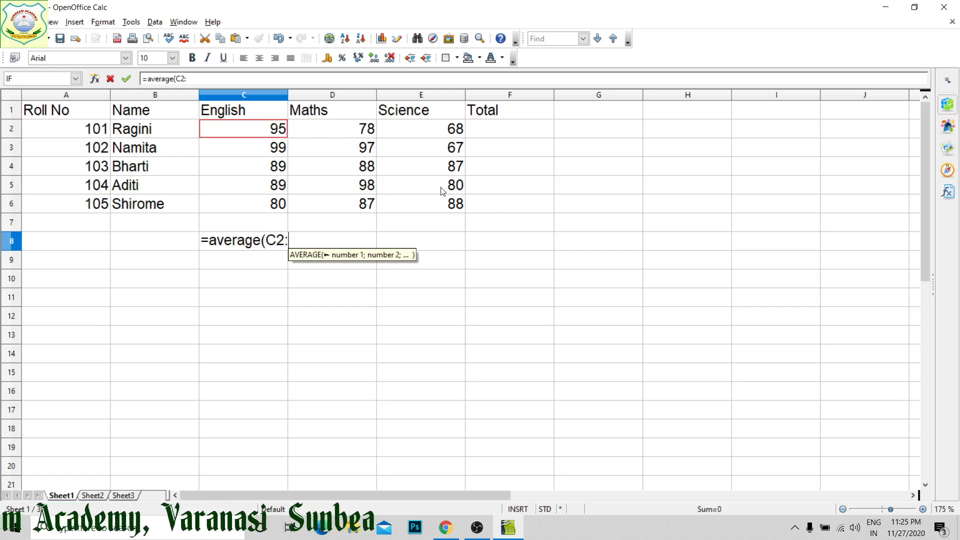
pyautogui.click(438, 208)
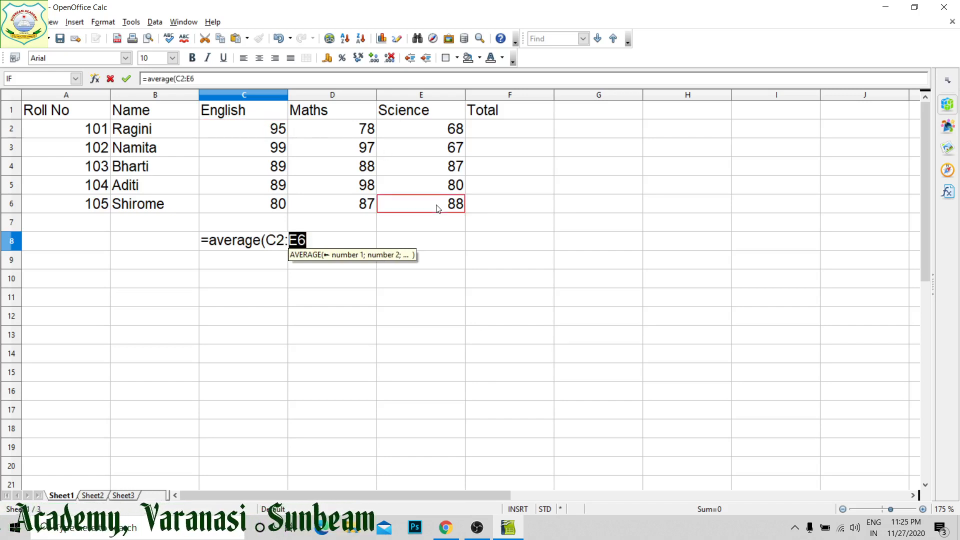
pyautogui.write(')')
pyautogui.press('Return')
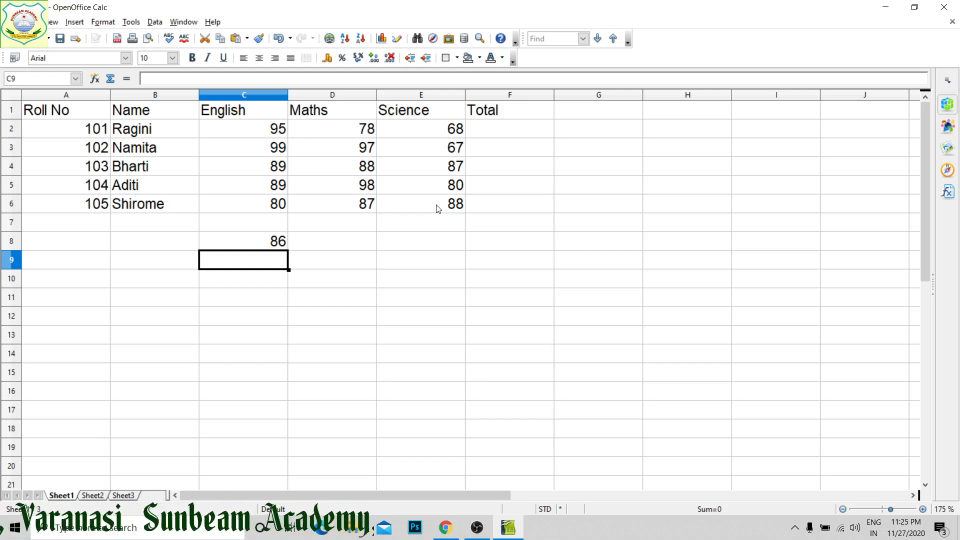
# Calculate the first student's total in cell F2 with the SUM function over C2:E2
pyautogui.click(530, 129)
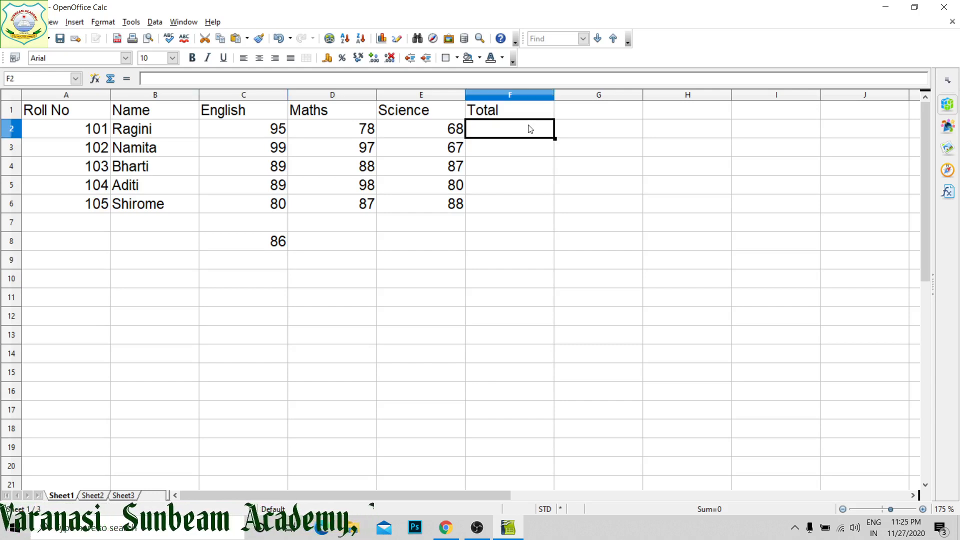
pyautogui.write('=')
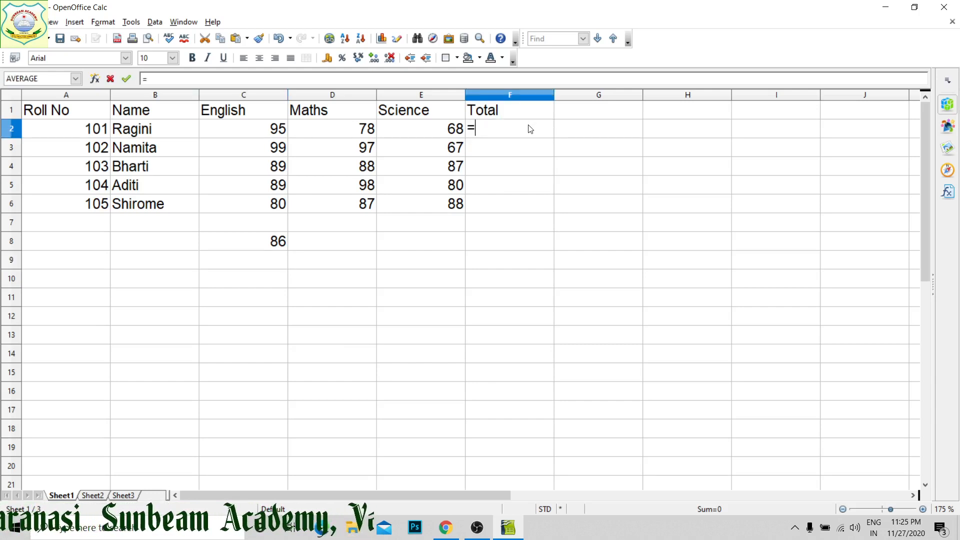
pyautogui.write('sum(')
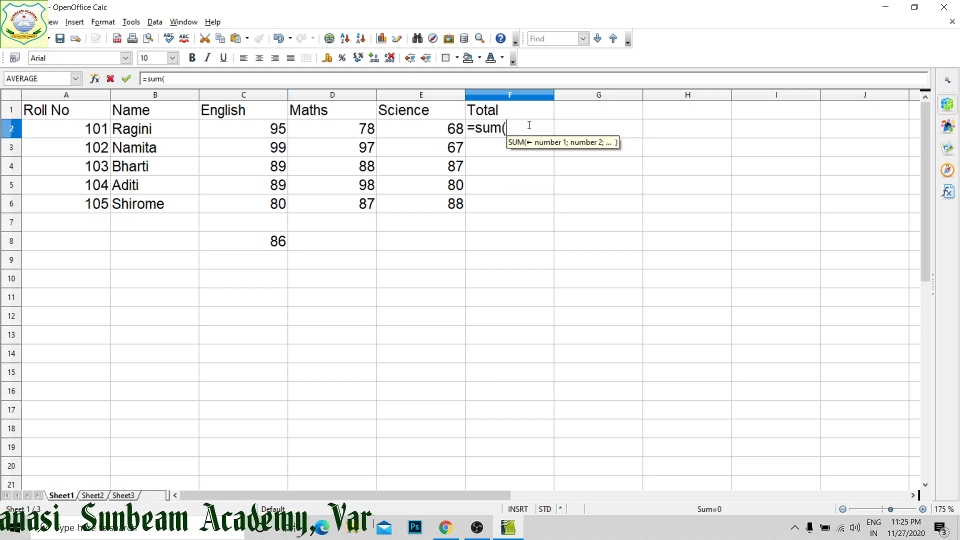
pyautogui.press('Left')
pyautogui.press('Left')
pyautogui.press('Left')
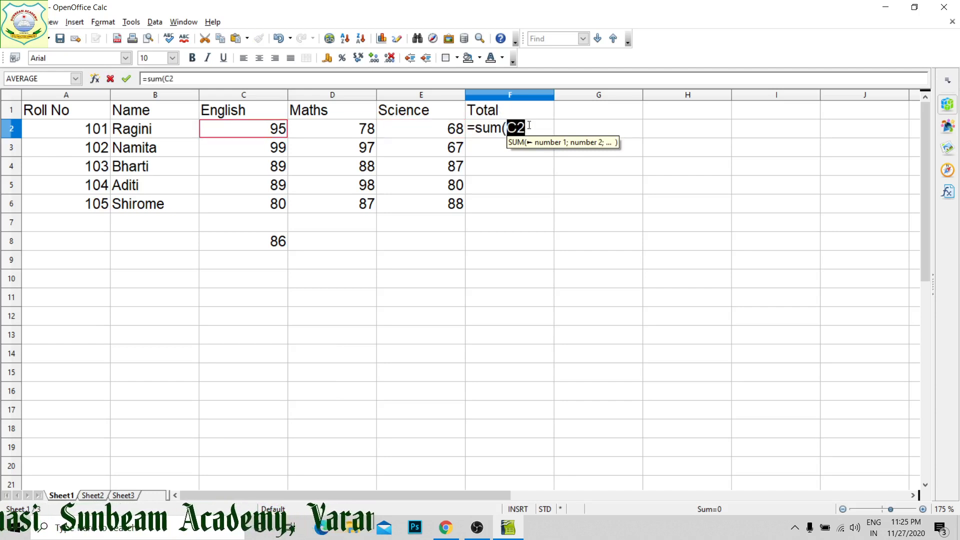
pyautogui.write(':')
pyautogui.press('Right')
pyautogui.press('Right')
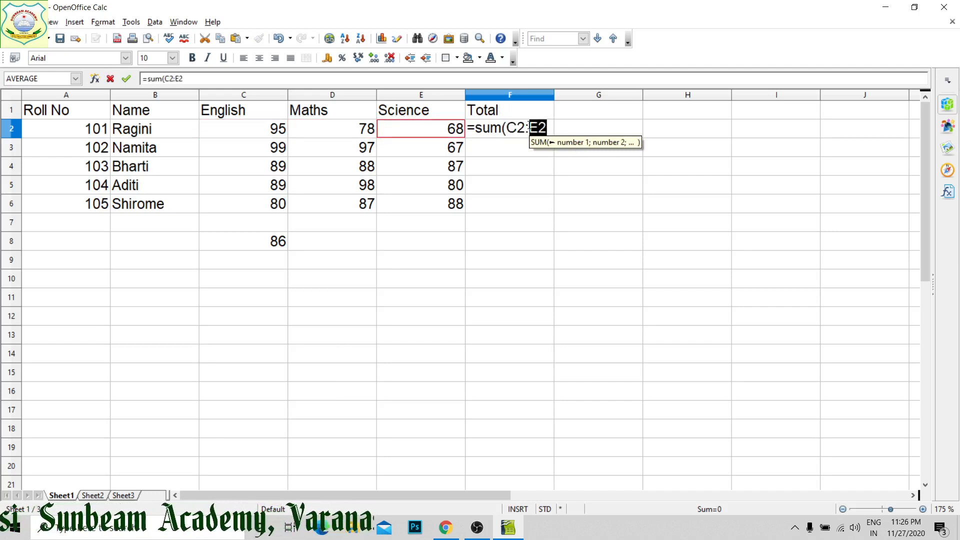
pyautogui.press('Return')
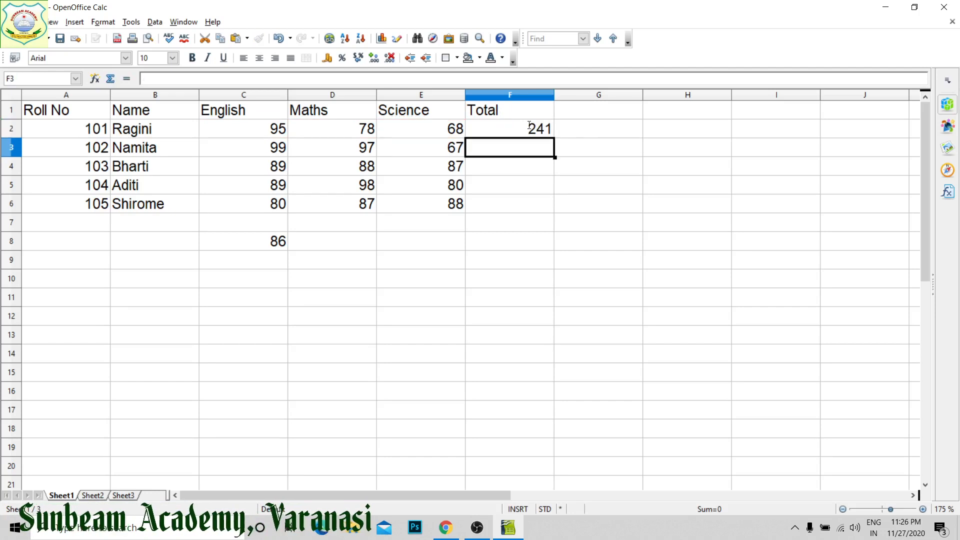
# Add the column heading Average in cell G1, next to Total
pyautogui.click(529, 124)
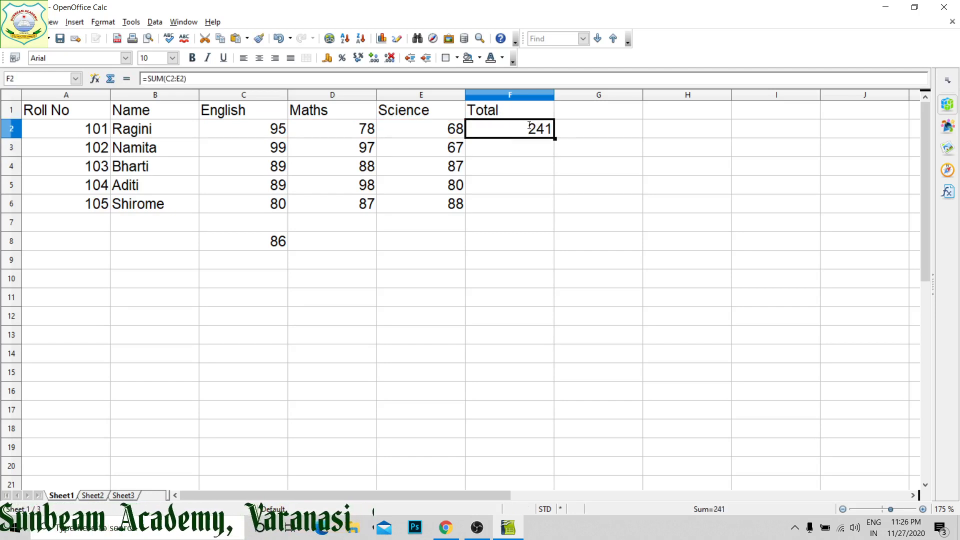
pyautogui.press('Right')
pyautogui.press('Up')
pyautogui.write('Av')
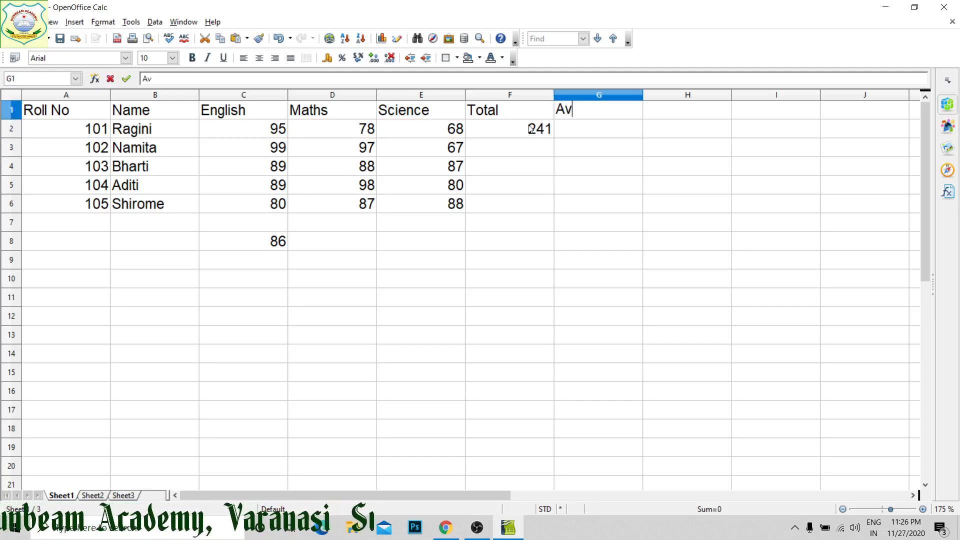
pyautogui.write('ergae')
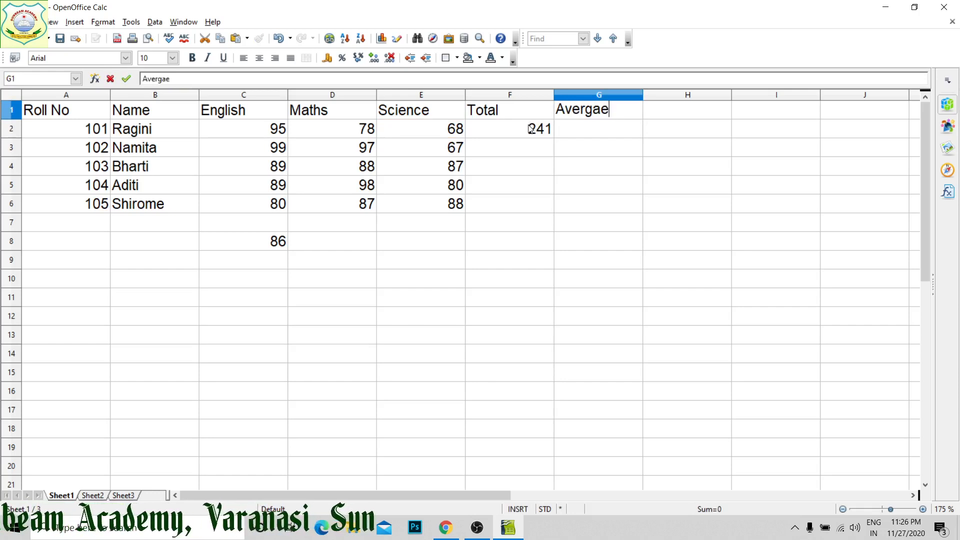
pyautogui.press('BackSpace')
pyautogui.press('BackSpace')
pyautogui.press('BackSpace')
pyautogui.write('age')
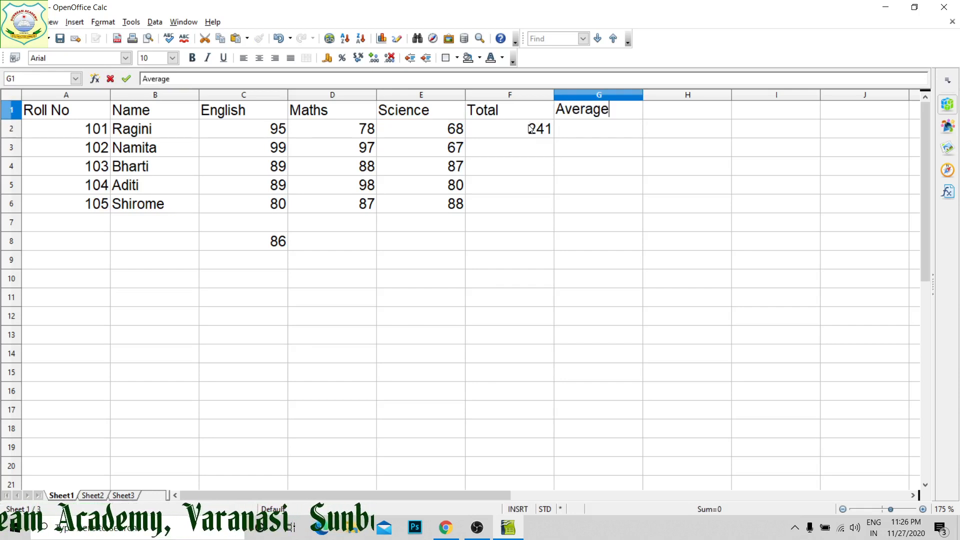
pyautogui.press('Return')
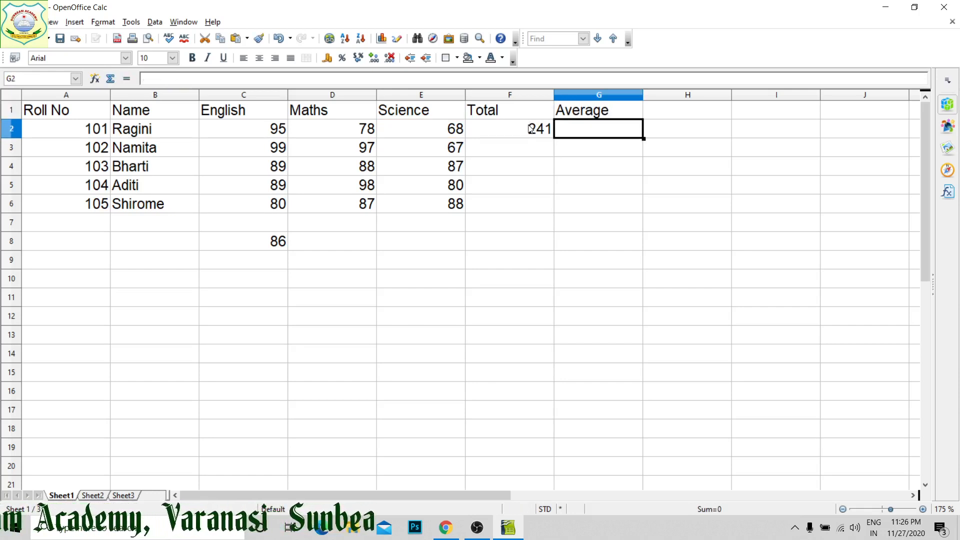
# Calculate the first student's average in cell G2 with the AVERAGE function over C2:E2
pyautogui.write('=')
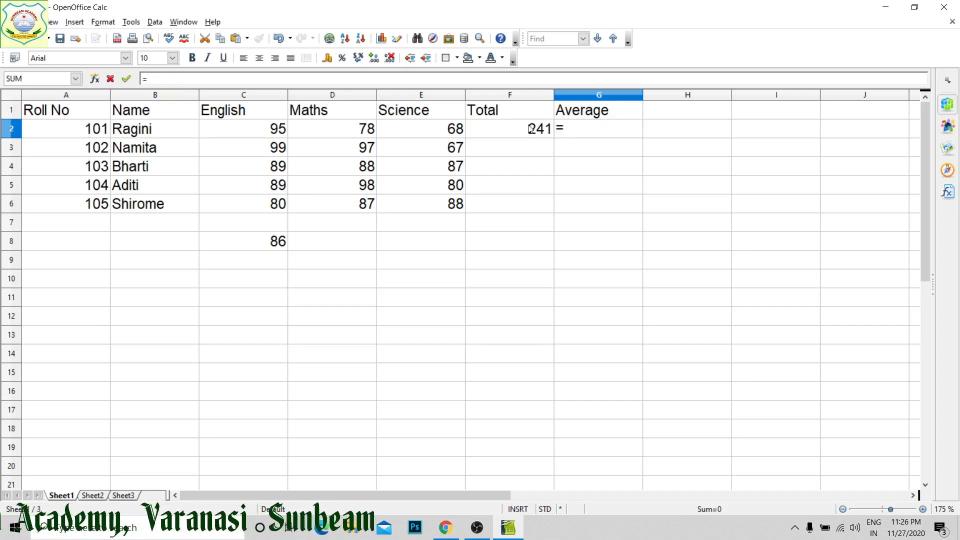
pyautogui.write('averag')
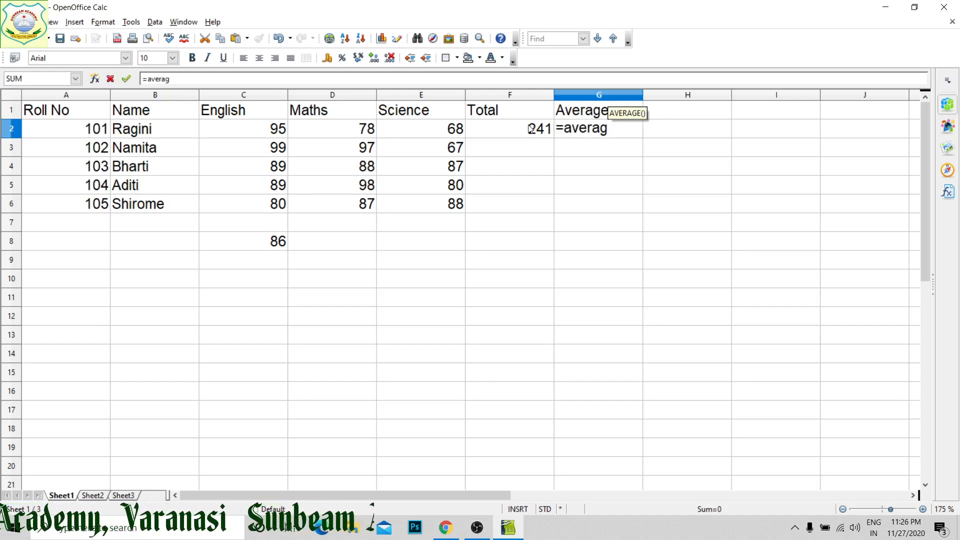
pyautogui.write('e(')
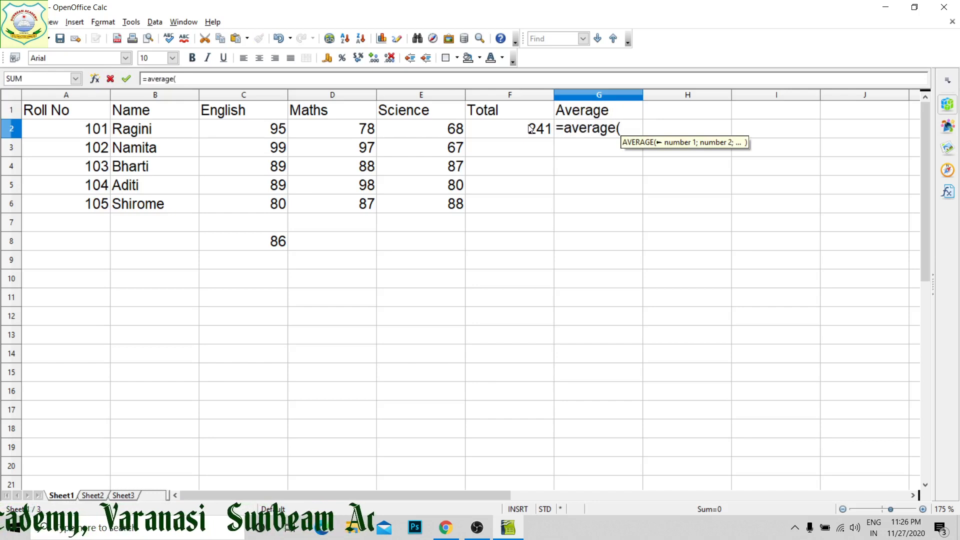
pyautogui.press('Left')
pyautogui.press('Left')
pyautogui.press('Left')
pyautogui.press('Left')
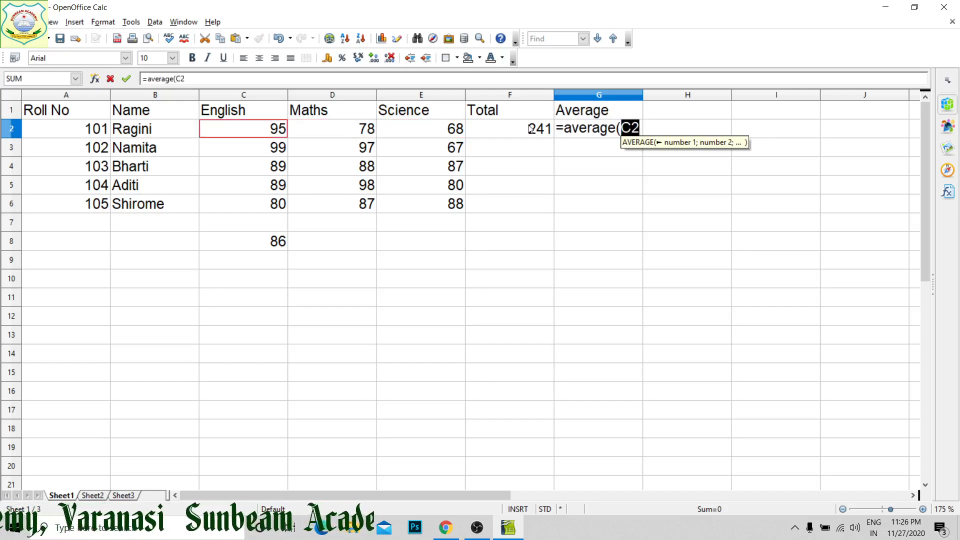
pyautogui.write(':')
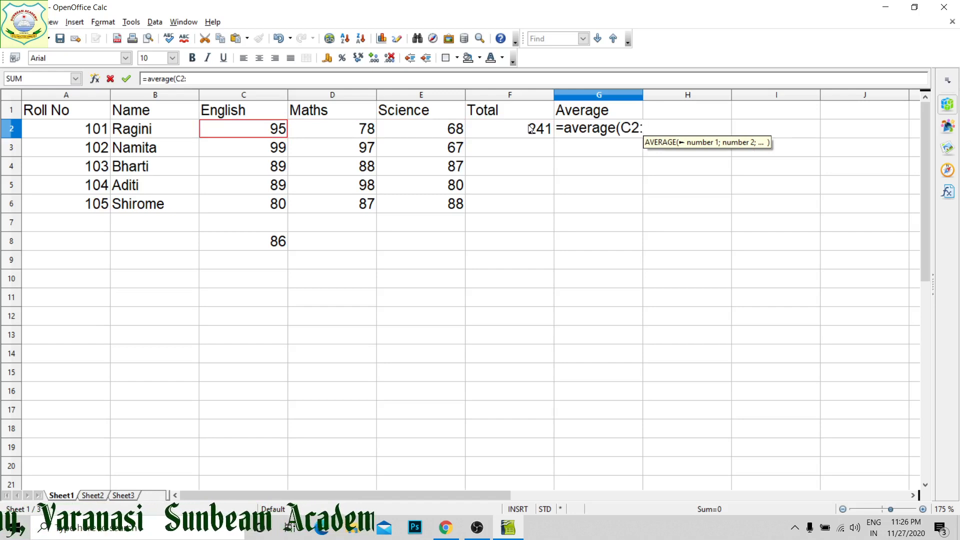
pyautogui.press('Right')
pyautogui.press('Right')
pyautogui.write(')')
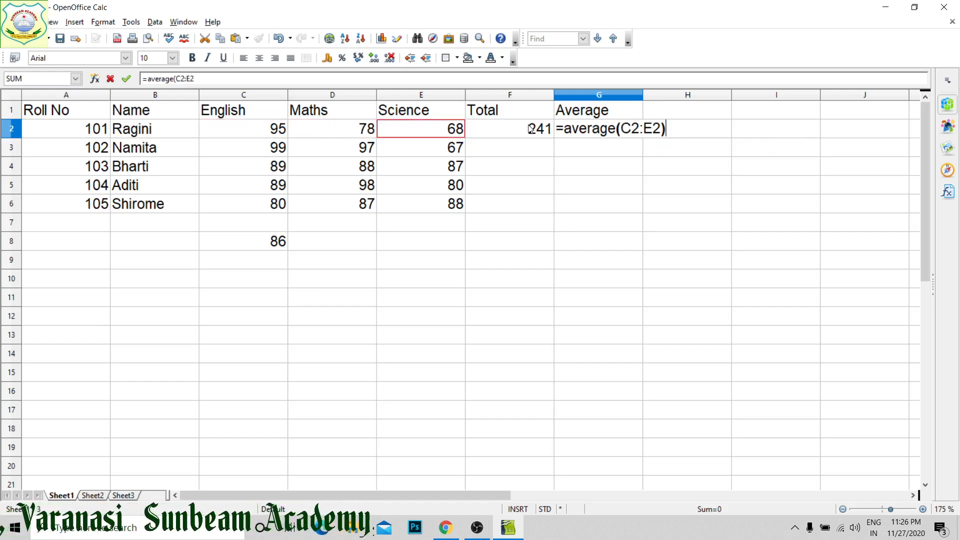
pyautogui.press('Return')
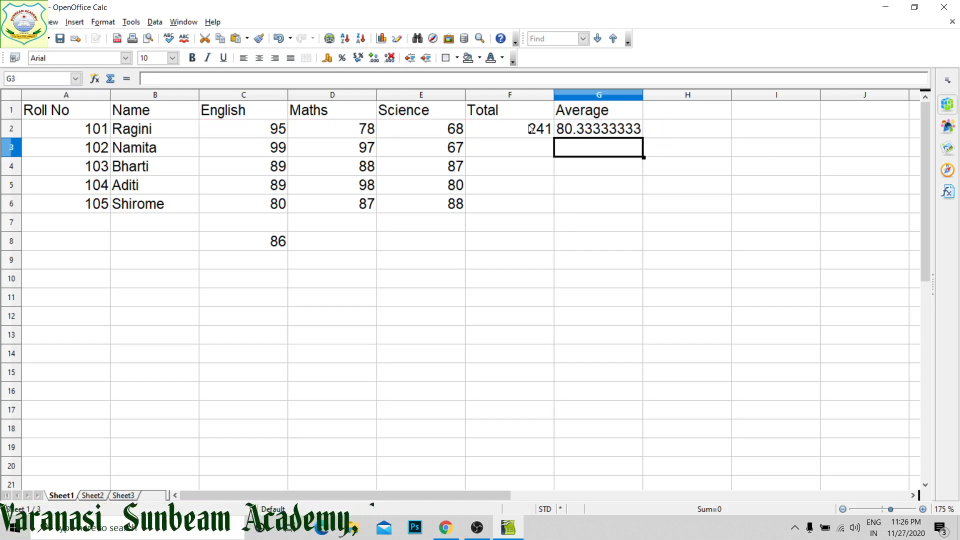
# Copy the total formula from F2 into F3:F6 for the remaining students
pyautogui.click(531, 130)
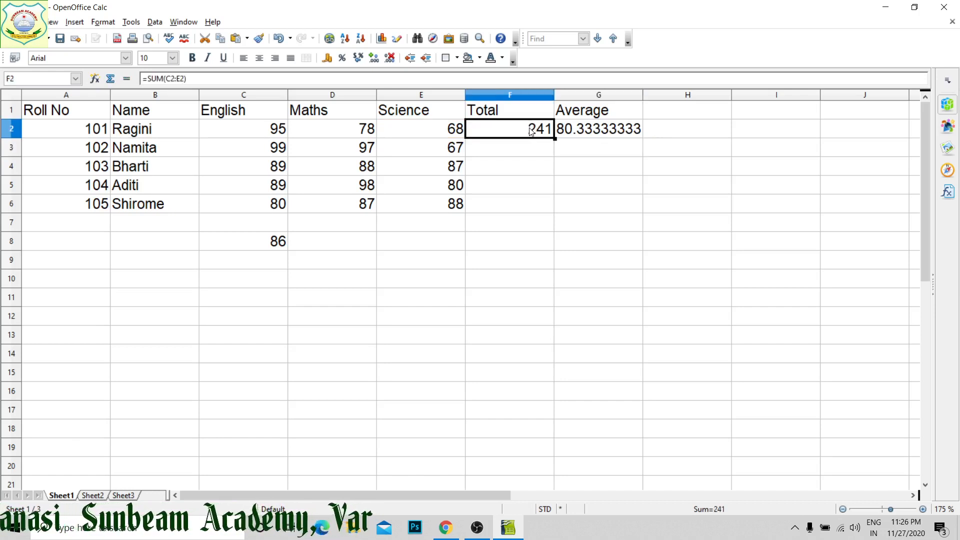
pyautogui.press('Down')
pyautogui.hotkey('shift', 'Down')
pyautogui.hotkey('shift', 'Down')
pyautogui.hotkey('shift', 'Down')
pyautogui.hotkey('ctrl', 'v')
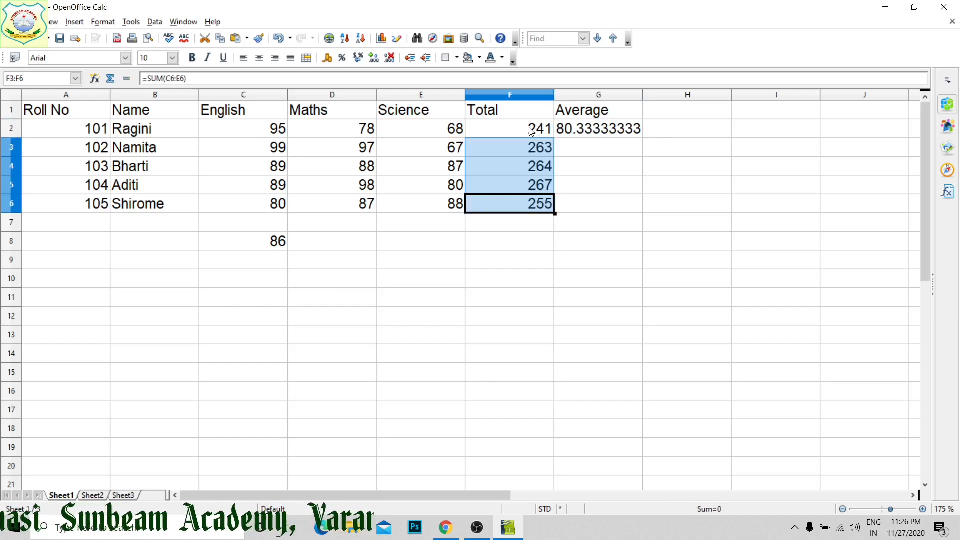
# Copy the average formula from G2 into G3:G6 for the remaining students
pyautogui.click(593, 131)
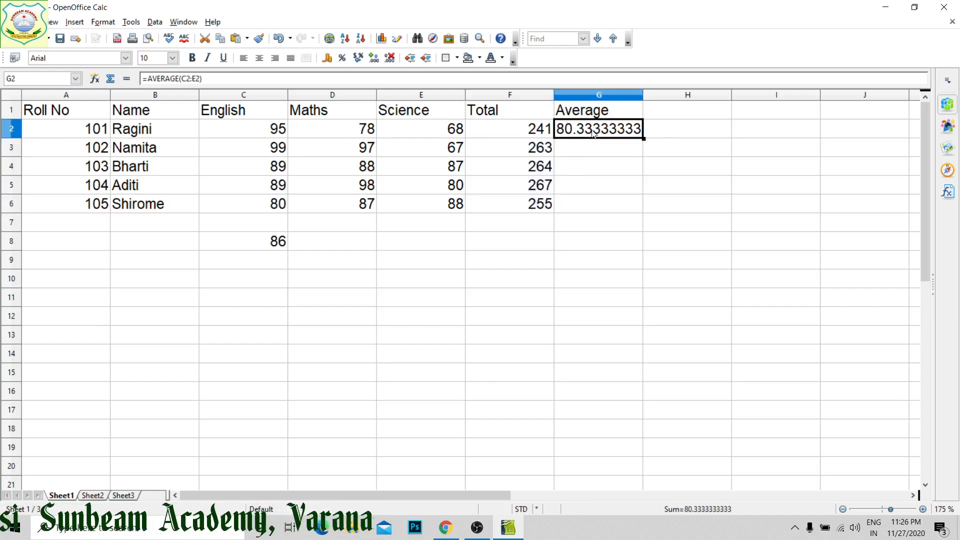
pyautogui.press('Down')
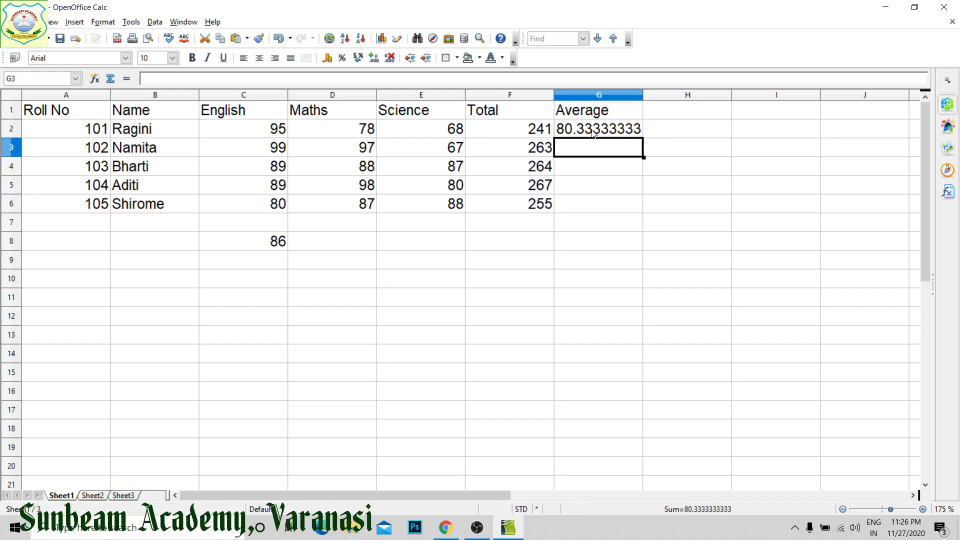
pyautogui.hotkey('shift', 'Down')
pyautogui.hotkey('shift', 'Down')
pyautogui.hotkey('shift', 'Down')
pyautogui.hotkey('ctrl', 'v')
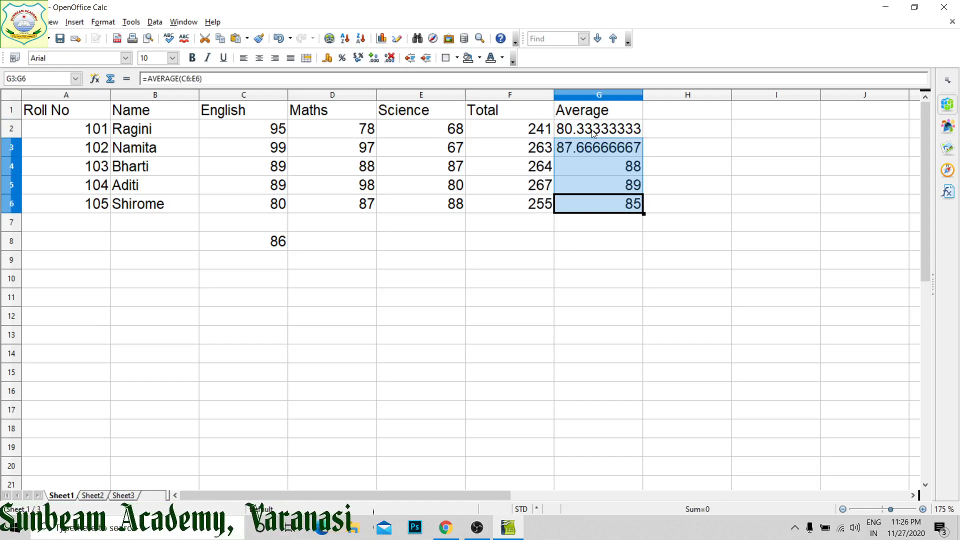
pyautogui.click(532, 233)
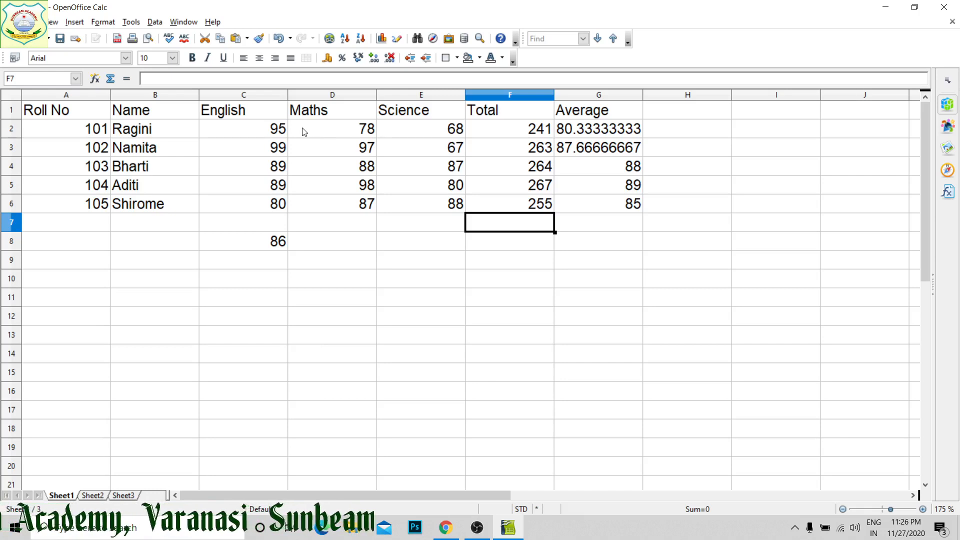
# Move the marks from C2:E6 to C12:E16 and inspect the formula in Total cell F2
pyautogui.moveTo(257, 128); pyautogui.dragTo(405, 203)
pyautogui.hotkey('ctrl', 'c')
pyautogui.press('Delete')
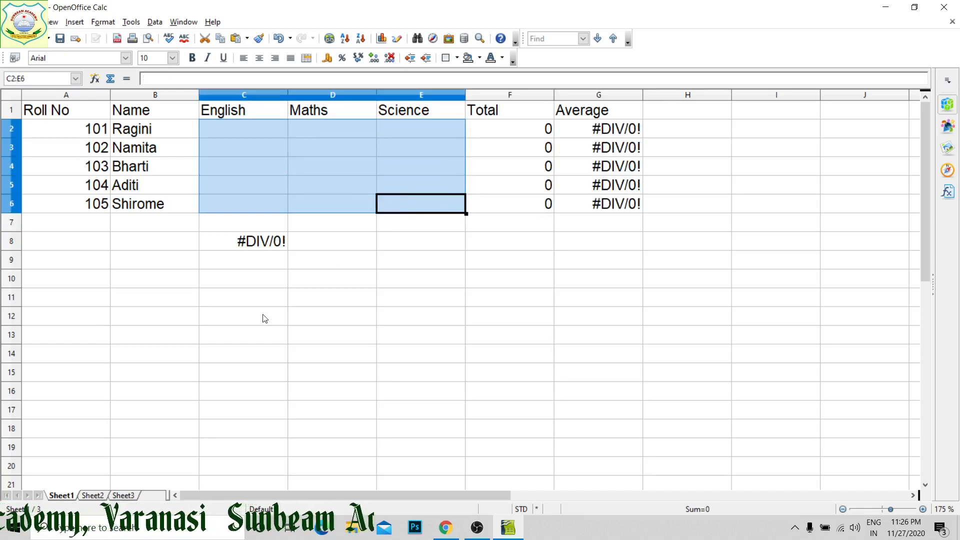
pyautogui.click(223, 321)
pyautogui.hotkey('ctrl', 'v')
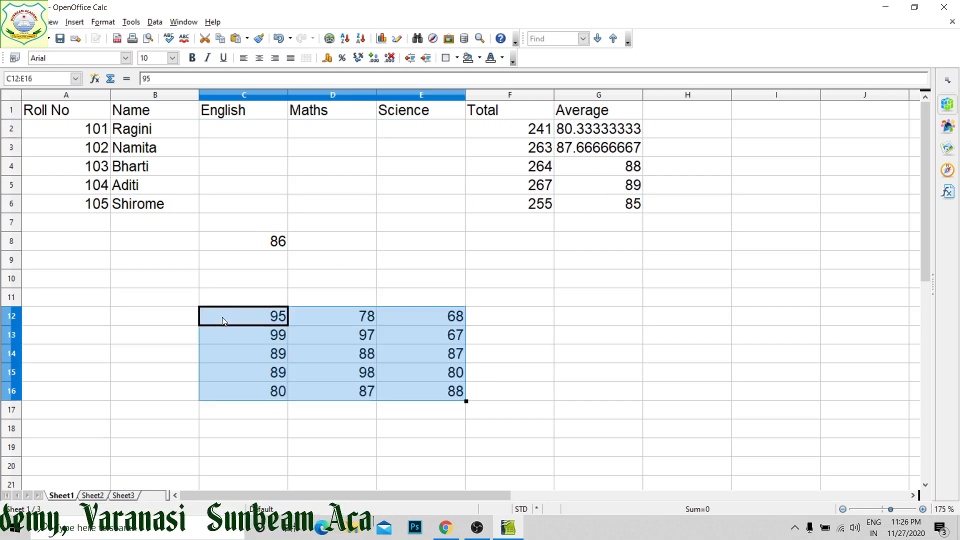
pyautogui.click(519, 341)
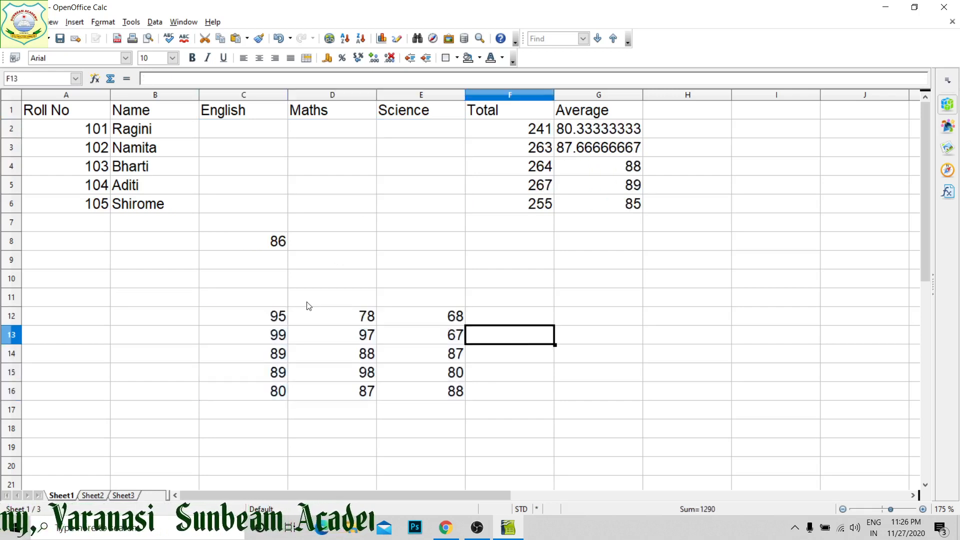
pyautogui.click(270, 320)
pyautogui.click(511, 133)
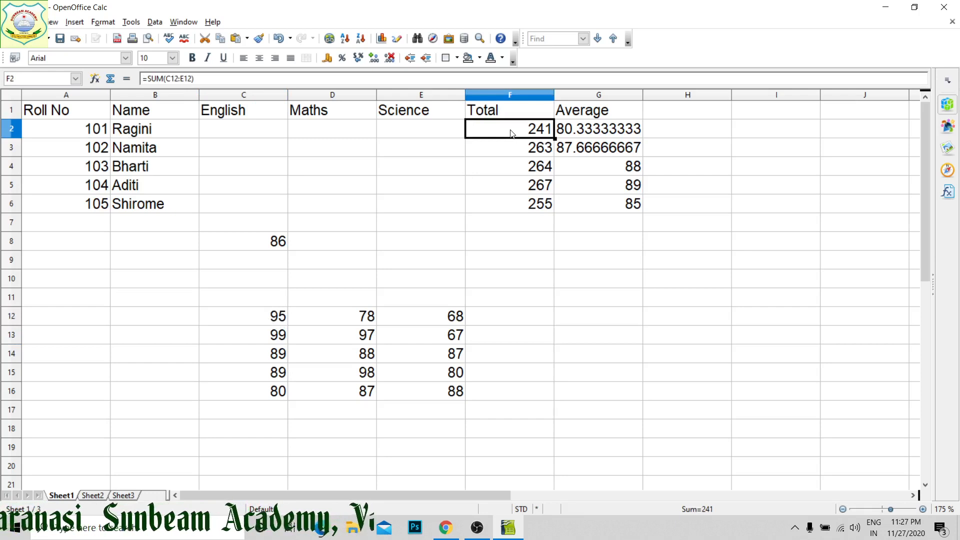
# Move the marks from C12:E16 back to C2:E6 under the subject headings
pyautogui.moveTo(273, 320); pyautogui.dragTo(439, 395)
pyautogui.hotkey('ctrl', 'c')
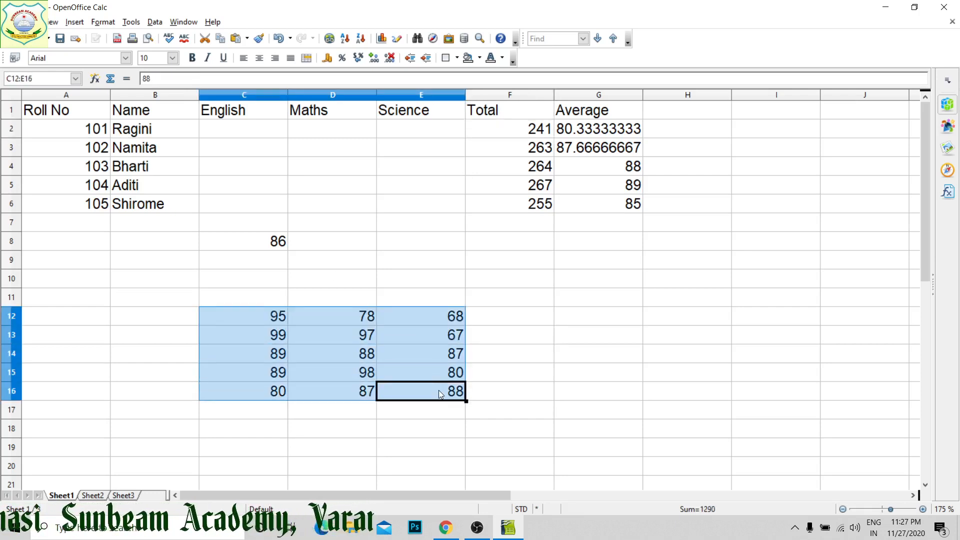
pyautogui.press('Delete')
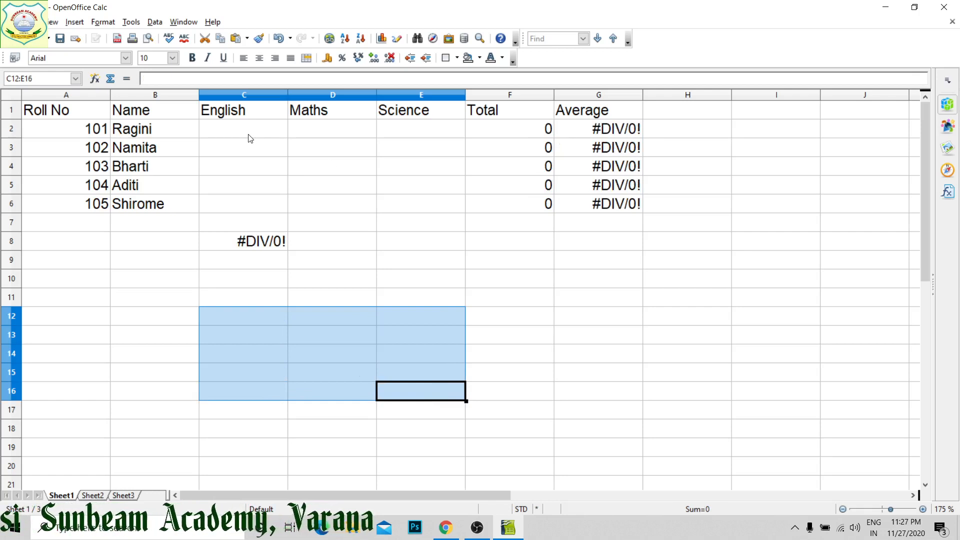
pyautogui.click(250, 138)
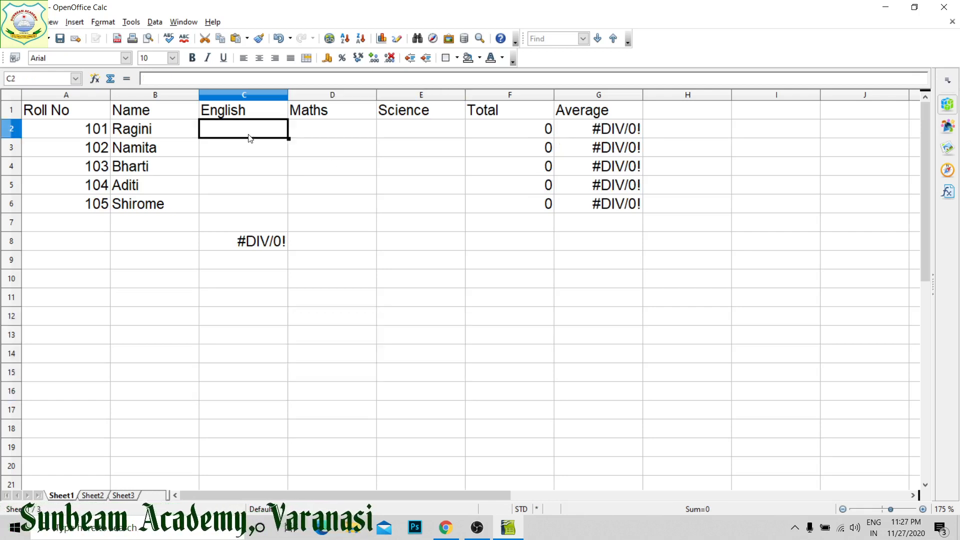
pyautogui.hotkey('ctrl', 'v')
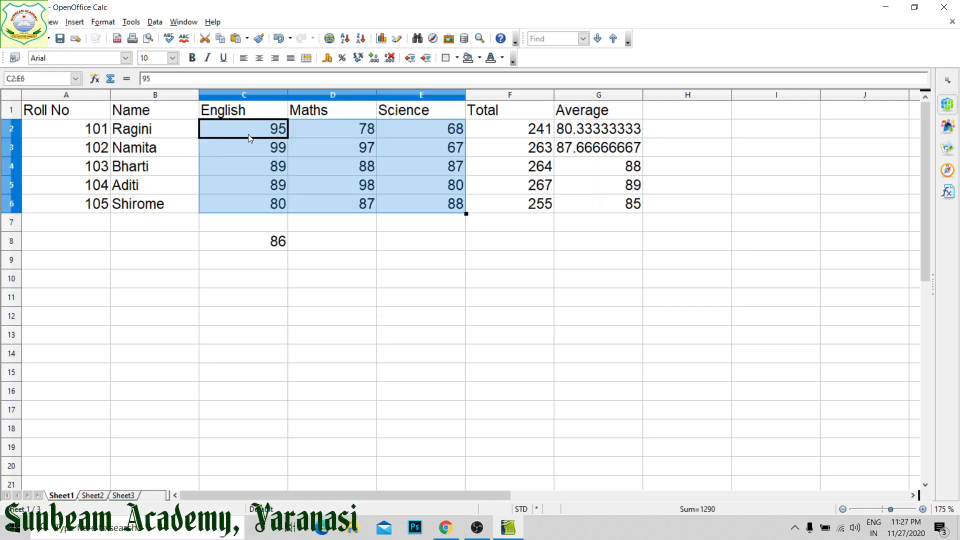
pyautogui.click(336, 251)
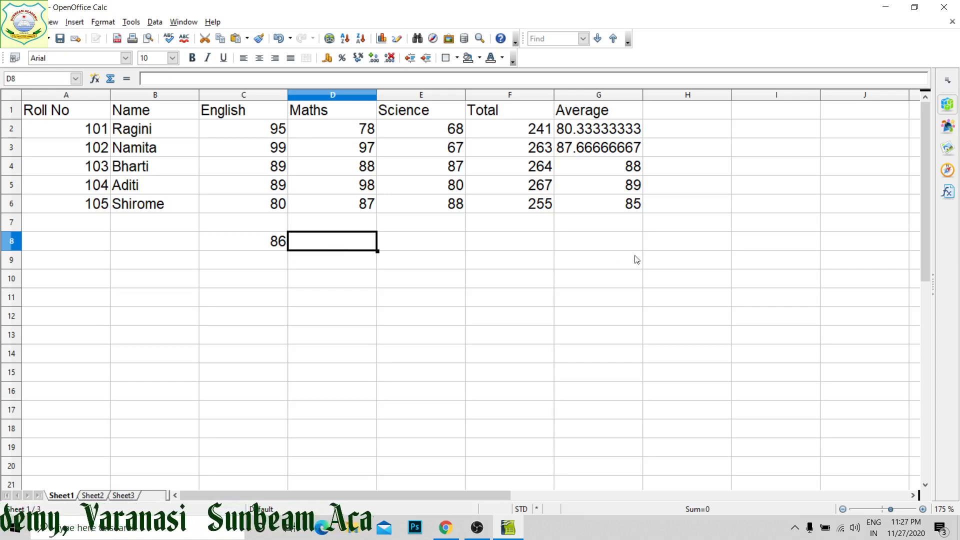
# Clear the text, numbers and formulas of the whole marks table in A1:G9
pyautogui.moveTo(638, 260); pyautogui.dragTo(57, 116)
pyautogui.press('BackSpace')
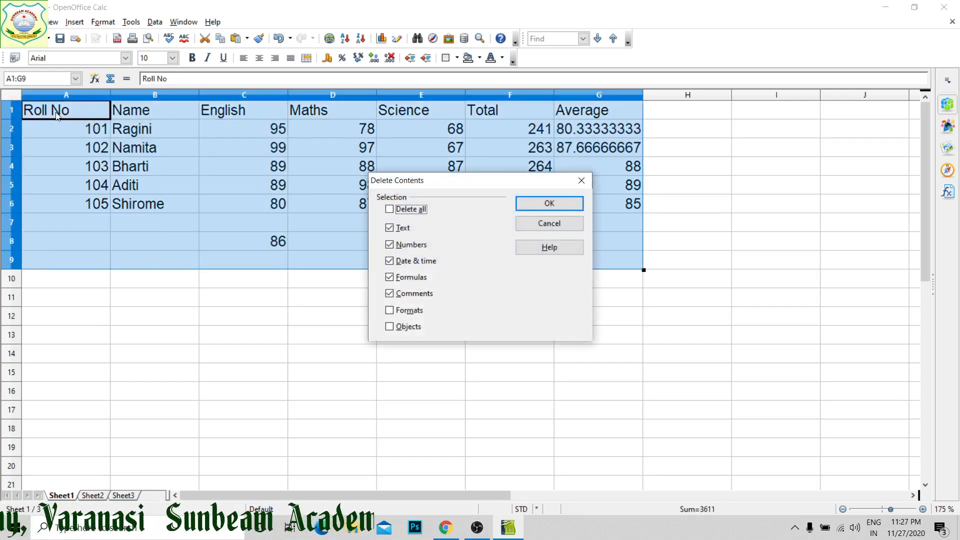
pyautogui.press('Return')
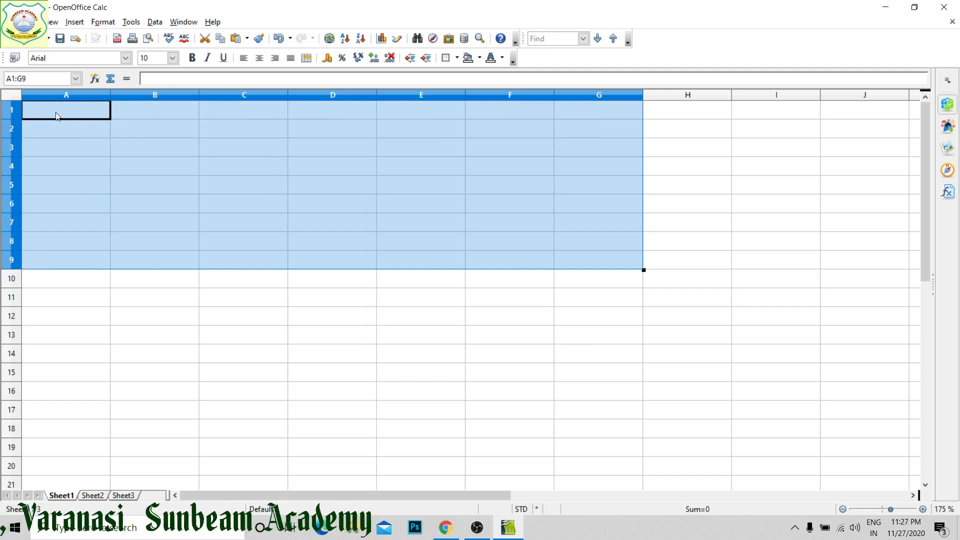
# Enter the column headings Name in A1 and Basic (Monthly) (Rs) in B1
pyautogui.click(56, 116)
pyautogui.write('Name')
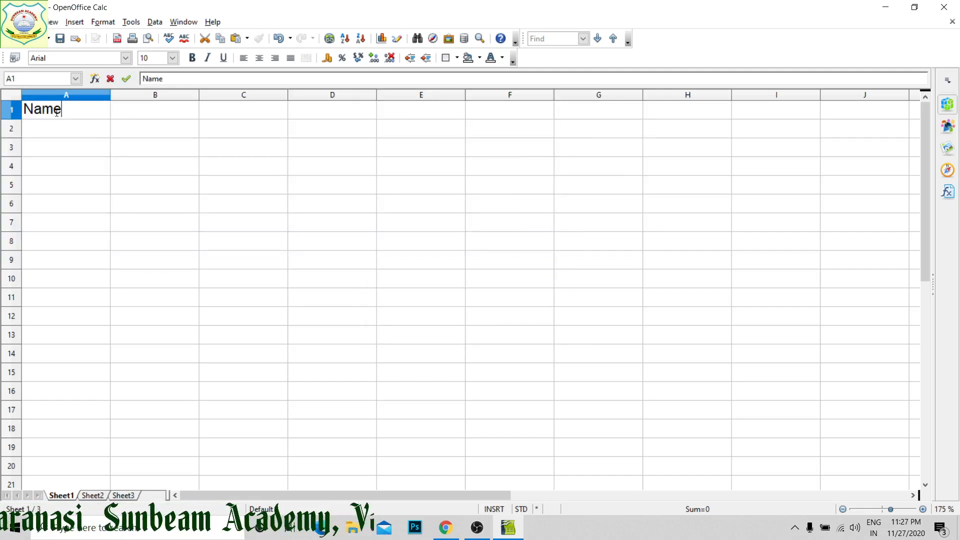
pyautogui.press('Tab')
pyautogui.write('Basic')
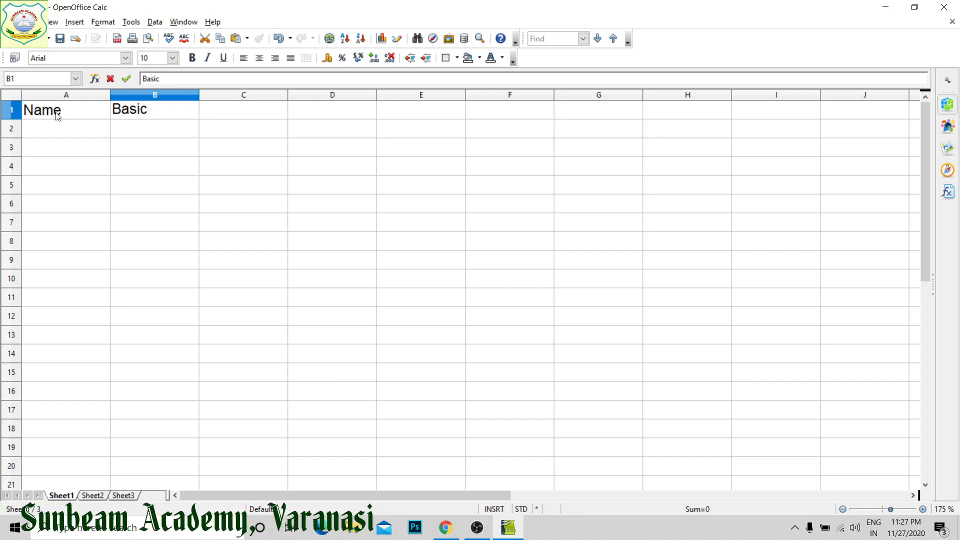
pyautogui.write('(Mo')
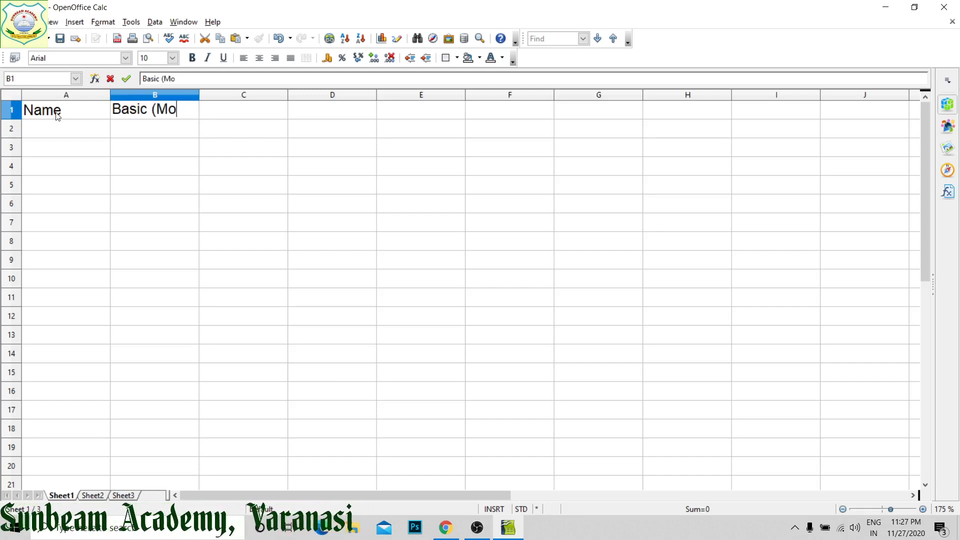
pyautogui.write('nthly)')
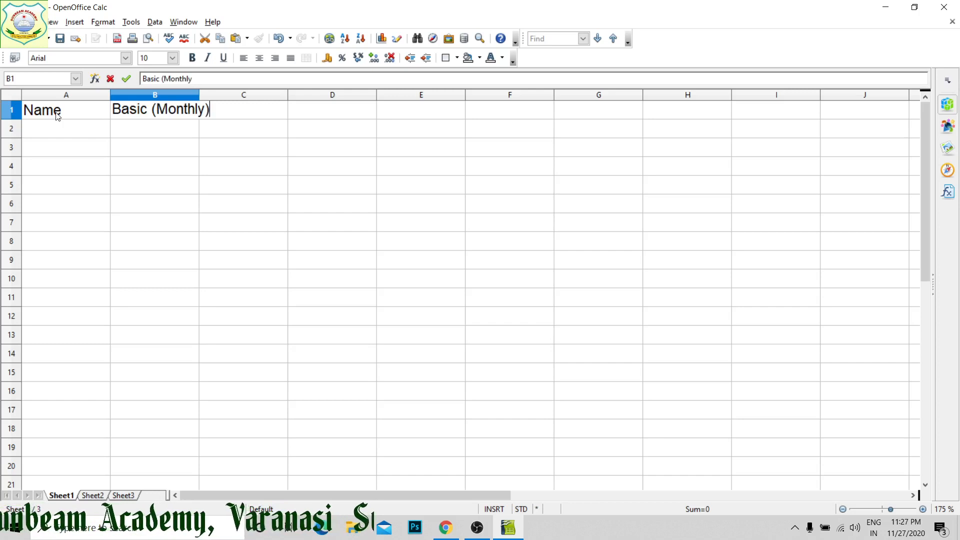
pyautogui.write(' (R')
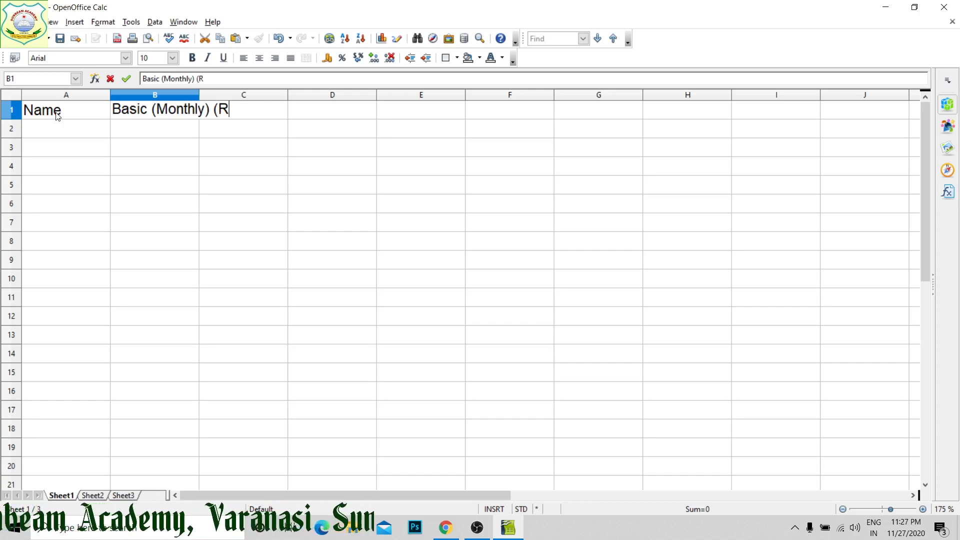
pyautogui.write('s)')
pyautogui.click(57, 116)
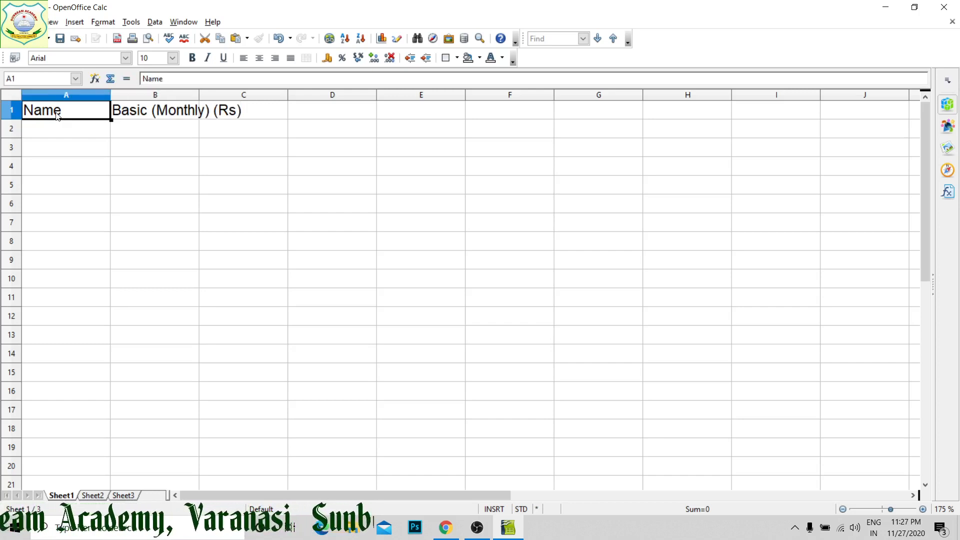
# Split the B1 heading onto three lines inside the cell: Basic, (Monthly) and (Rs)
pyautogui.press('Right')
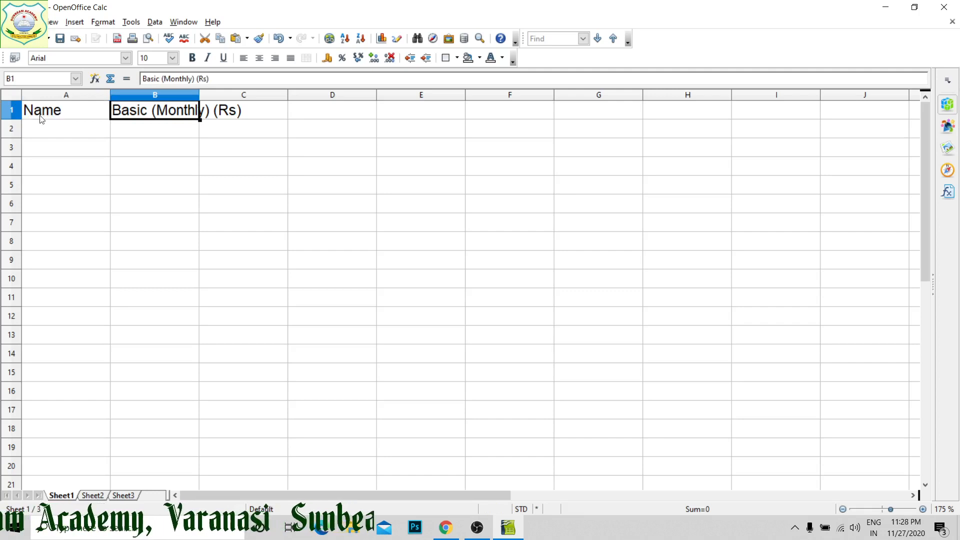
pyautogui.doubleClick(153, 113)
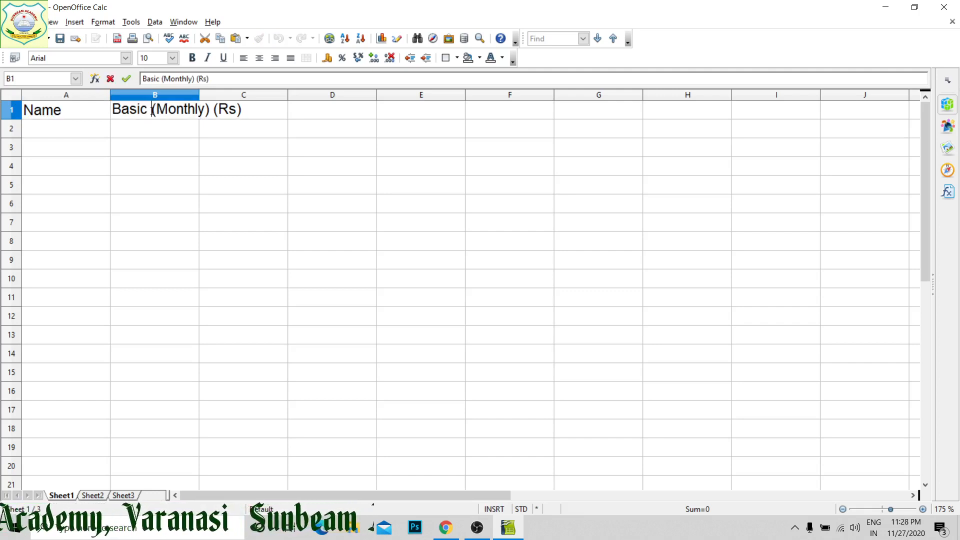
pyautogui.press('Return')
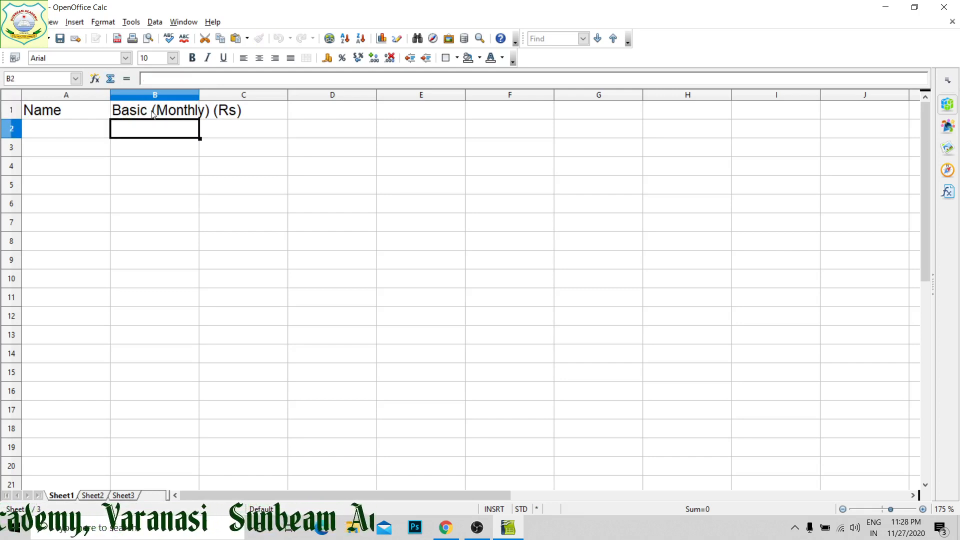
pyautogui.doubleClick(154, 113)
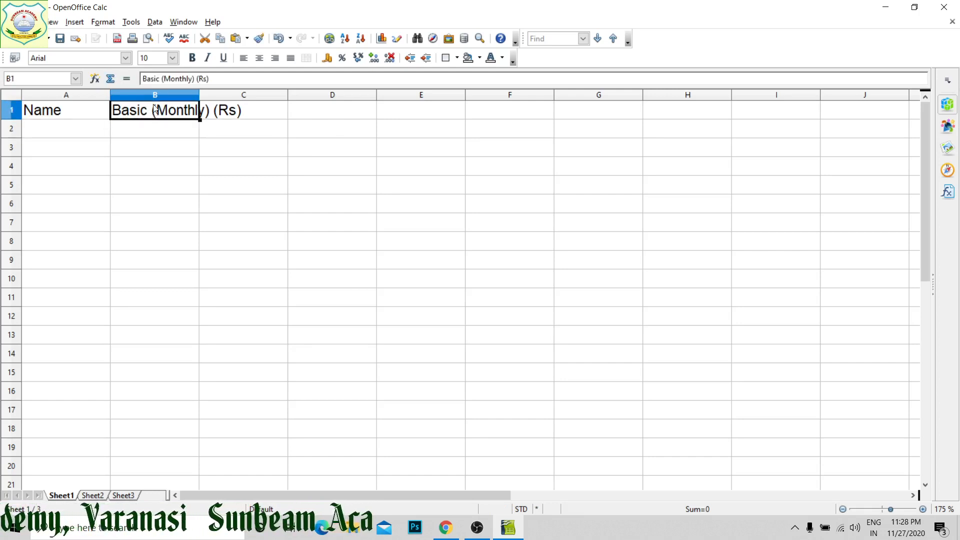
pyautogui.hotkey('ctrl', 'Return')
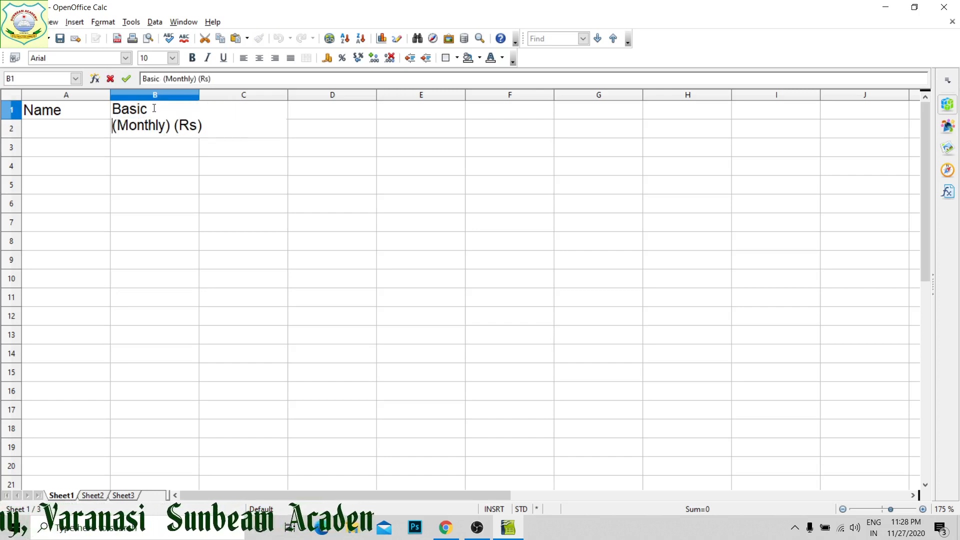
pyautogui.press('Left')
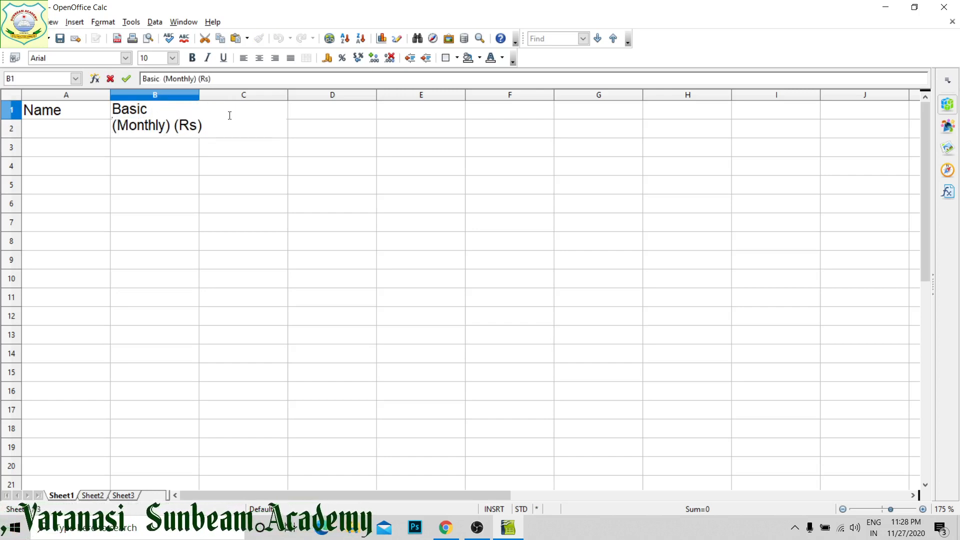
pyautogui.click(174, 126)
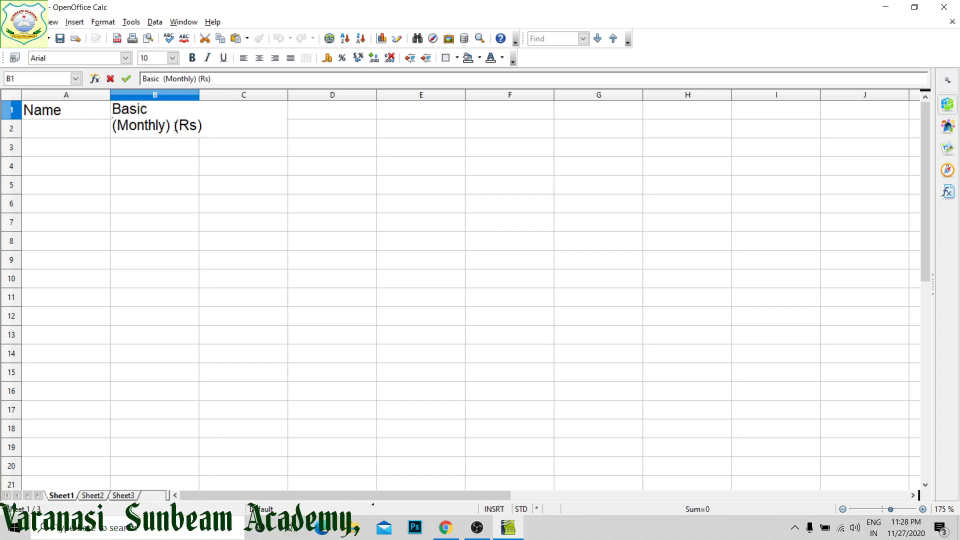
pyautogui.hotkey('ctrl', 'Return')
pyautogui.click(344, 155)
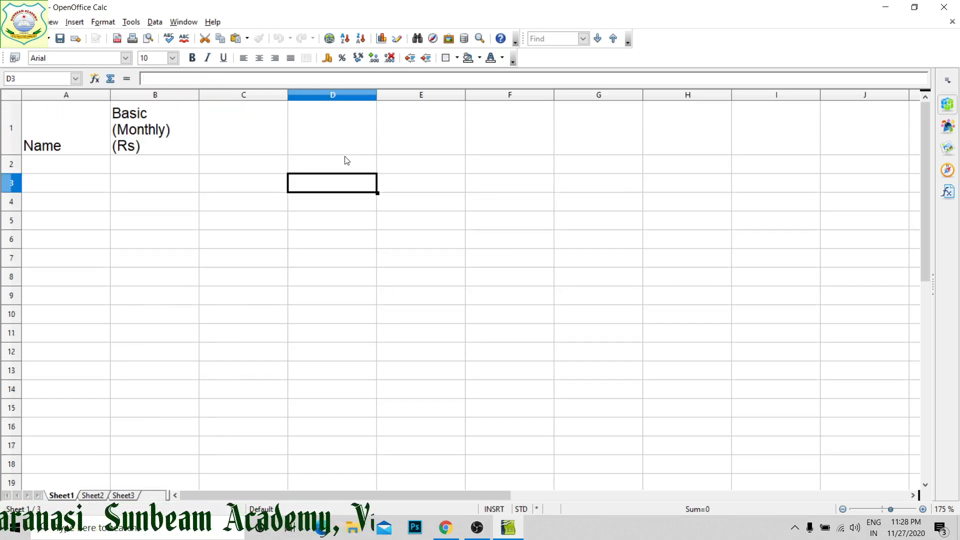
# Enter the column heading HRA (% of Basic) in C1
pyautogui.click(225, 134)
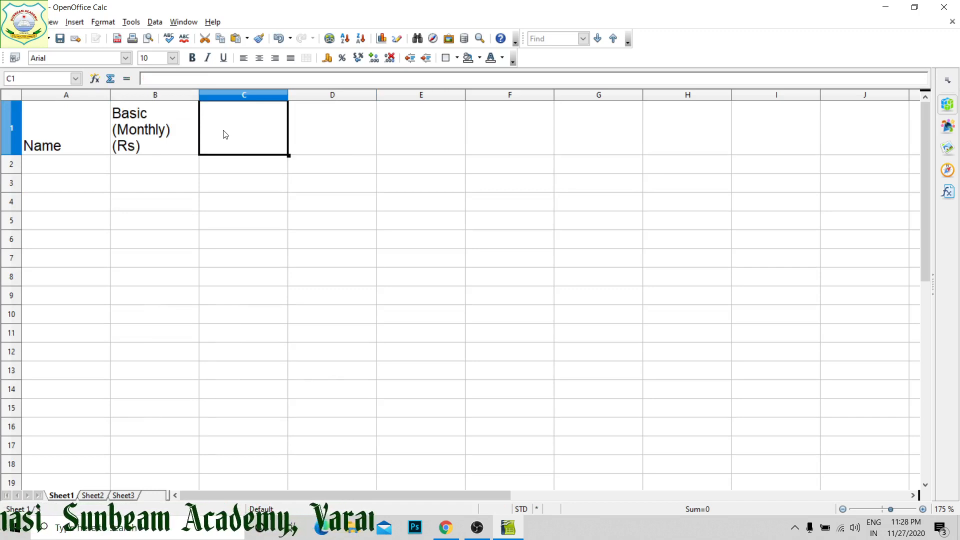
pyautogui.write('HRA')
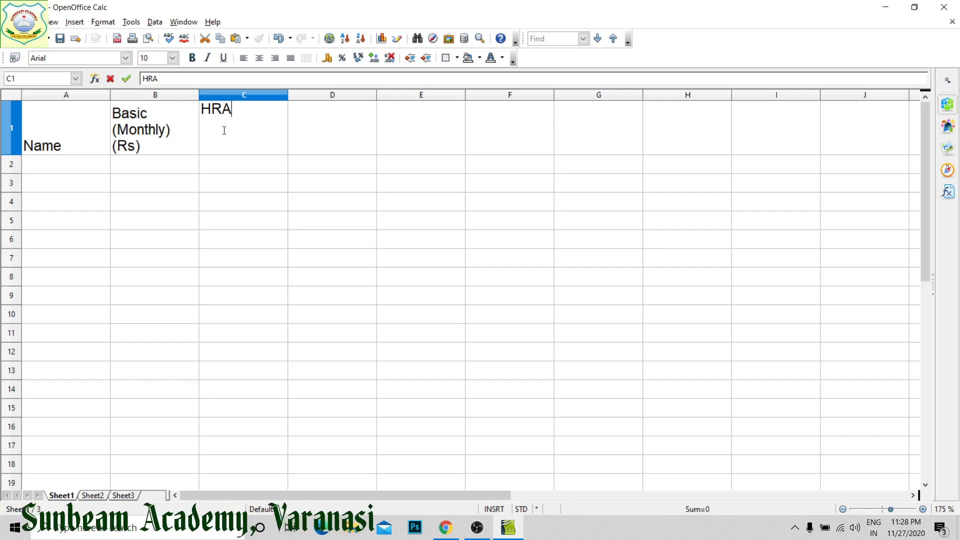
pyautogui.write(' (')
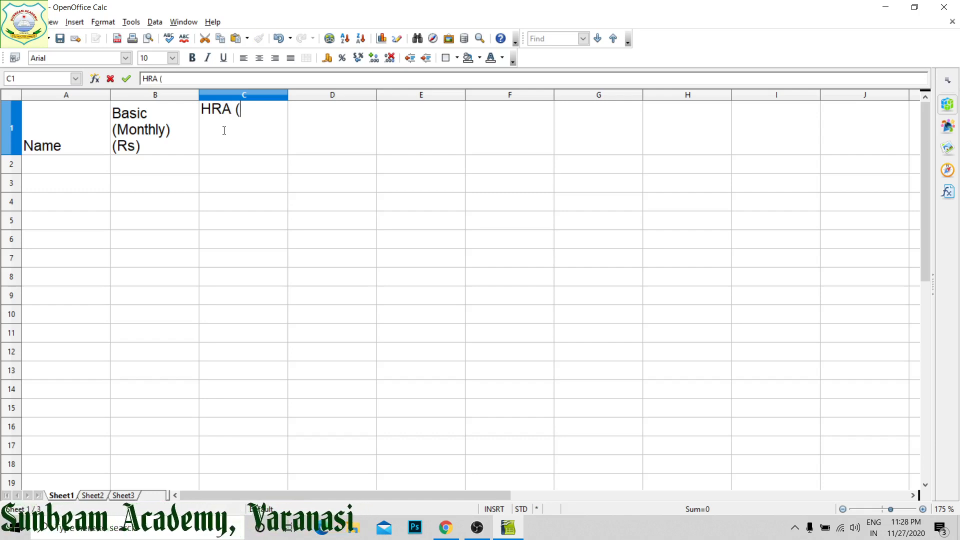
pyautogui.write('% o')
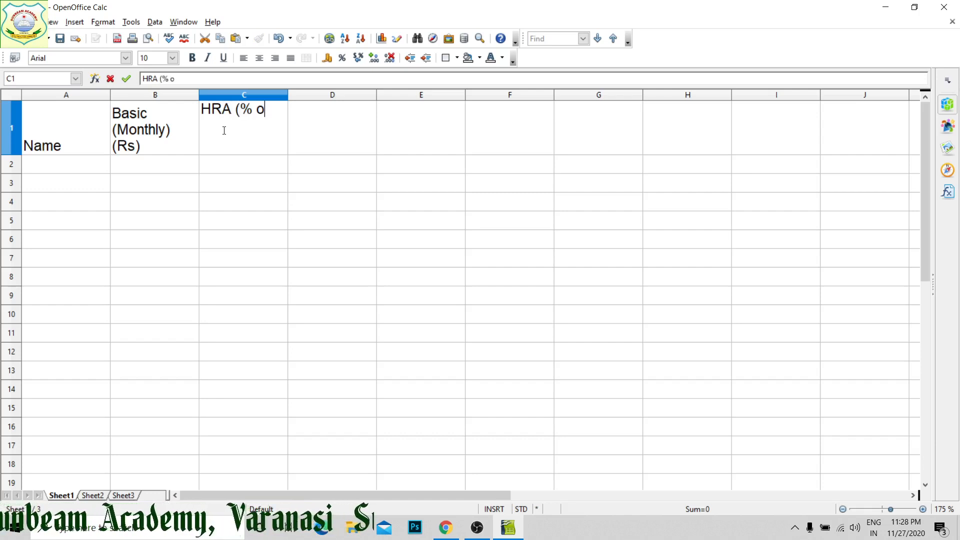
pyautogui.write('f Basic')
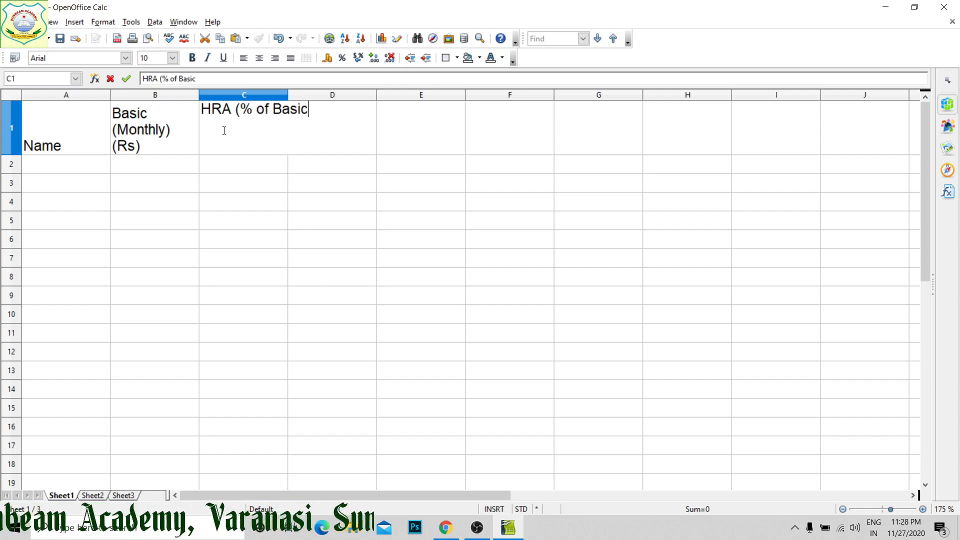
pyautogui.write(')')
pyautogui.press('Return')
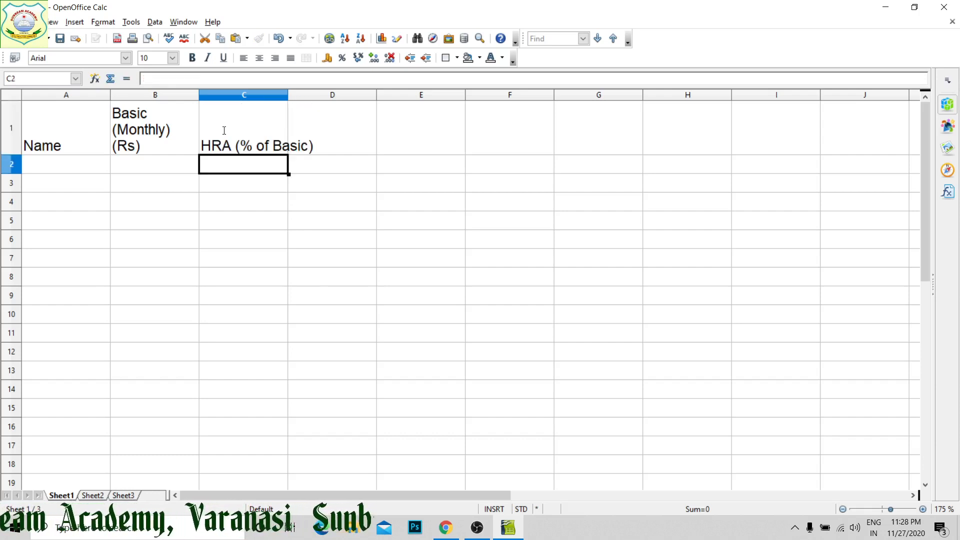
# Insert a line break in the C1 heading so that (% of Basic) sits below HRA
pyautogui.click(238, 150)
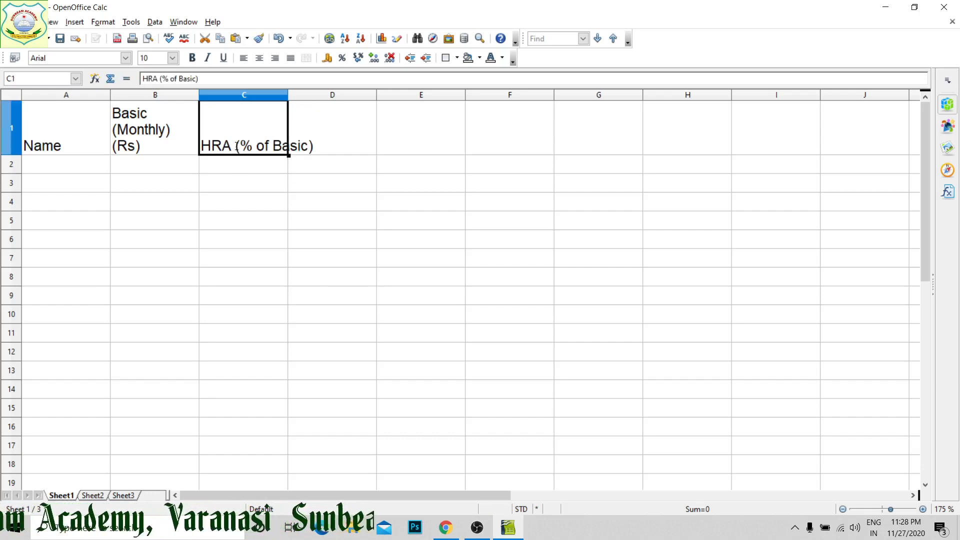
pyautogui.doubleClick(236, 146)
pyautogui.click(237, 109)
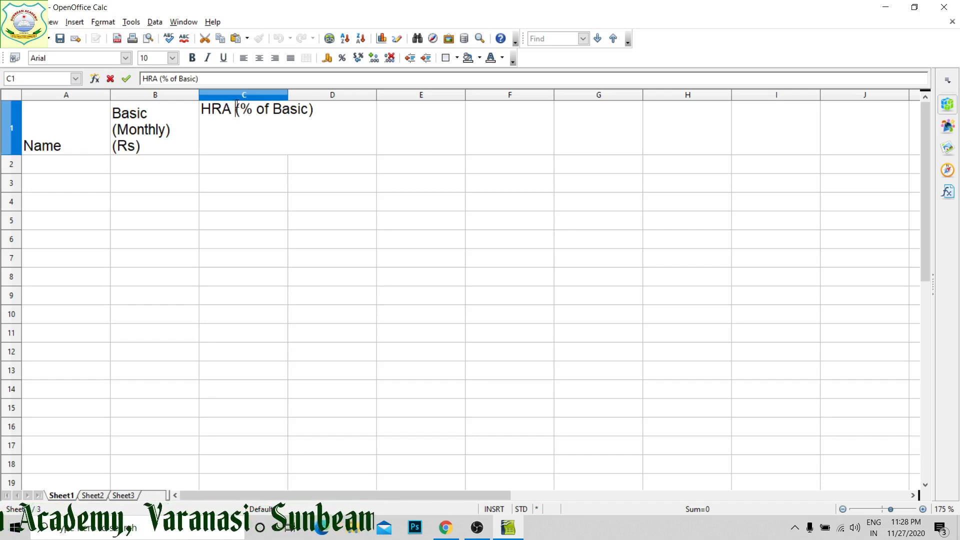
pyautogui.hotkey('ctrl', 'Return')
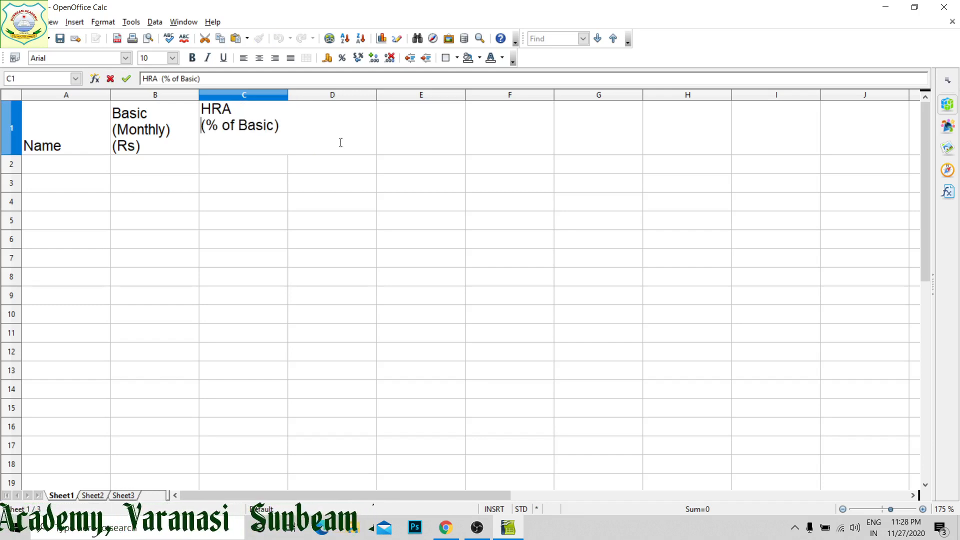
pyautogui.click(340, 143)
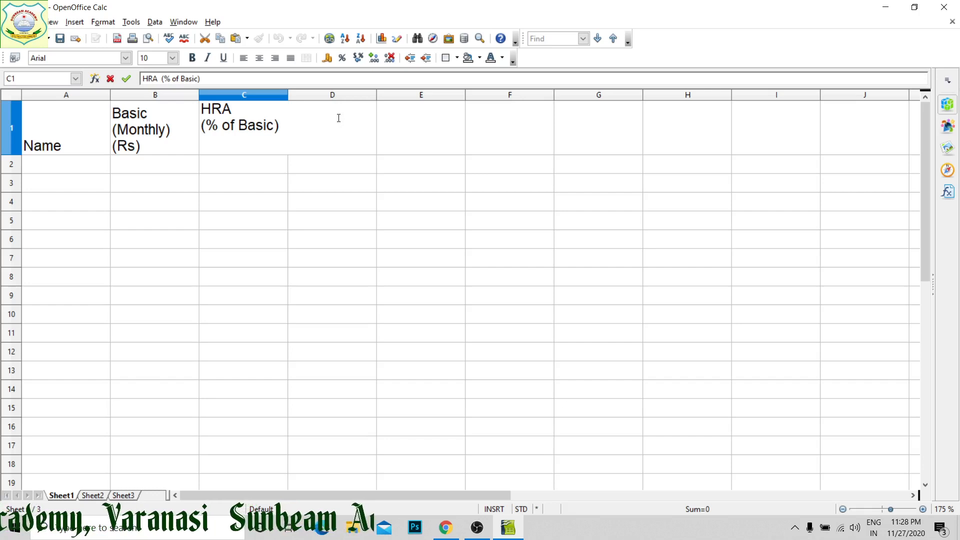
pyautogui.click(345, 190)
# Enter the column heading DA (Rs) in D1
pyautogui.click(335, 145)
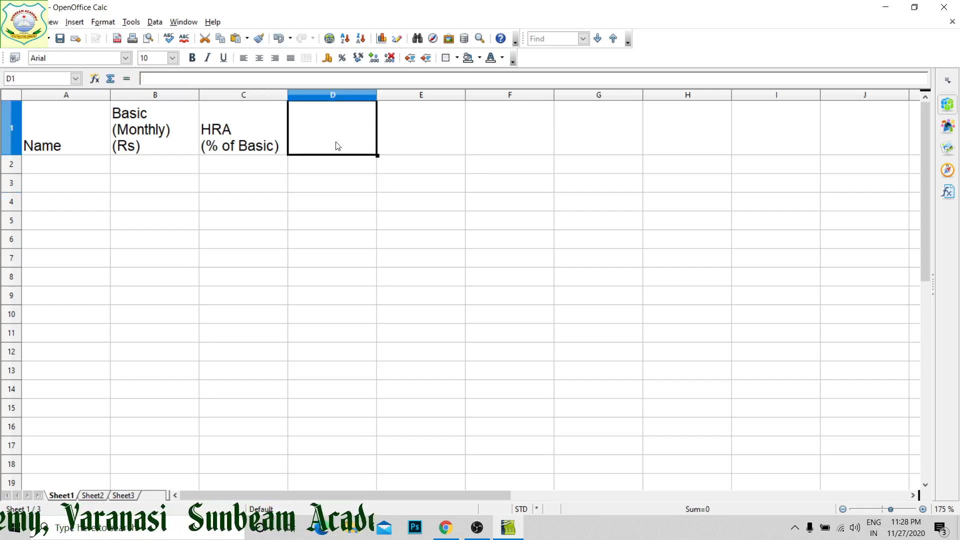
pyautogui.write('DA (rs')
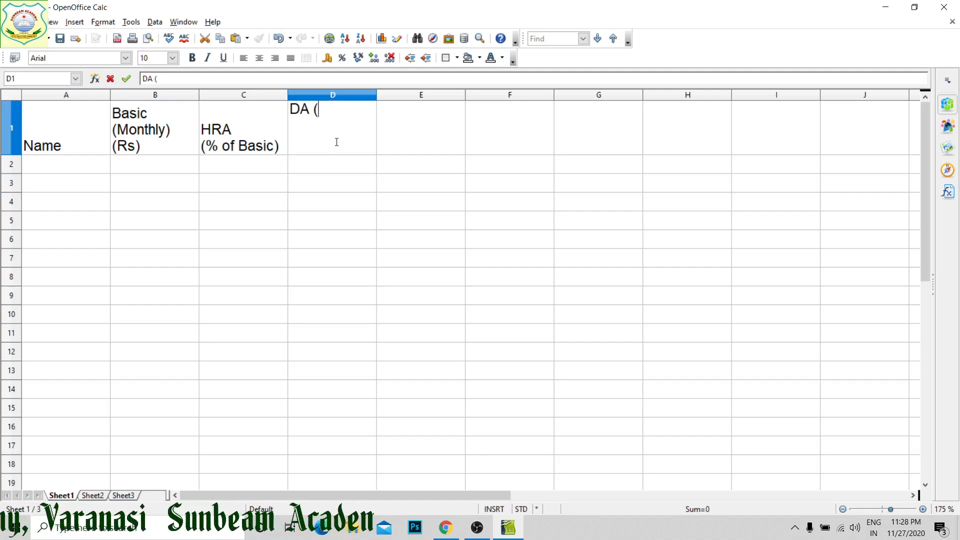
pyautogui.press('BackSpace')
pyautogui.press('BackSpace')
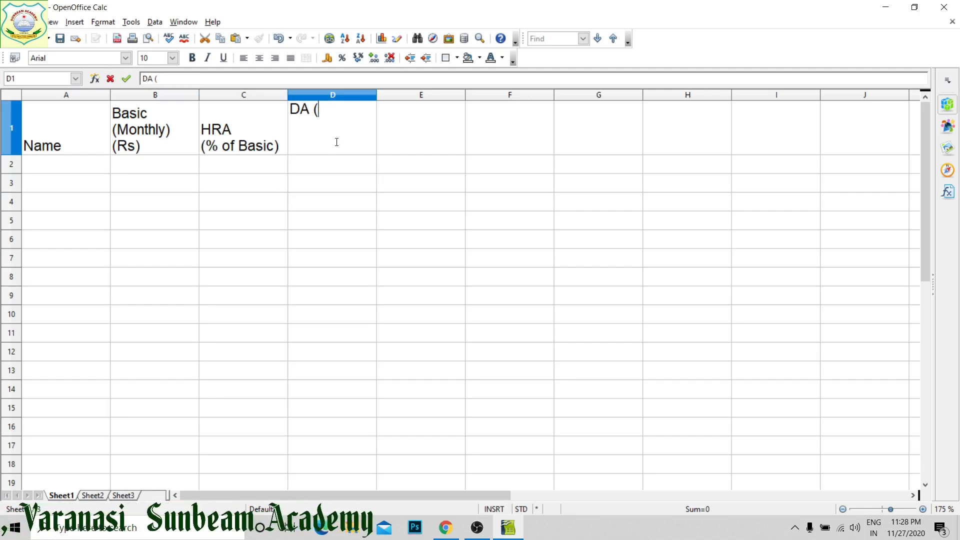
pyautogui.write('Rs')
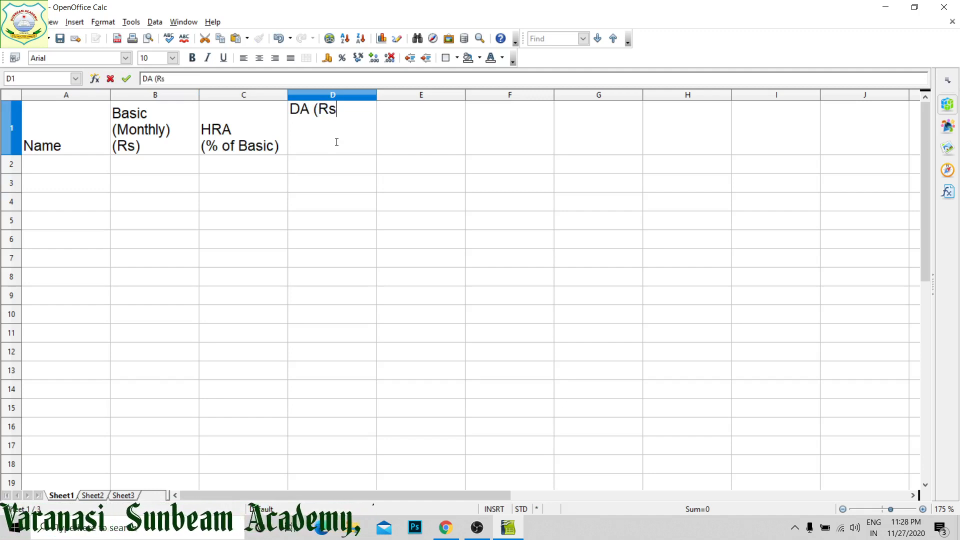
pyautogui.write('(')
pyautogui.write(')')
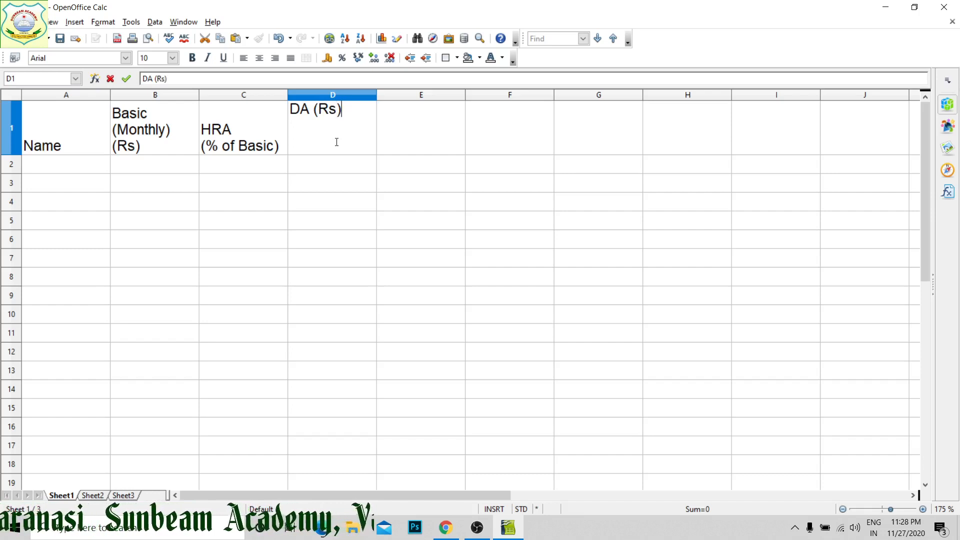
pyautogui.press('Tab')
# Enter the column heading Total Salary (1997) in E1
pyautogui.write('T')
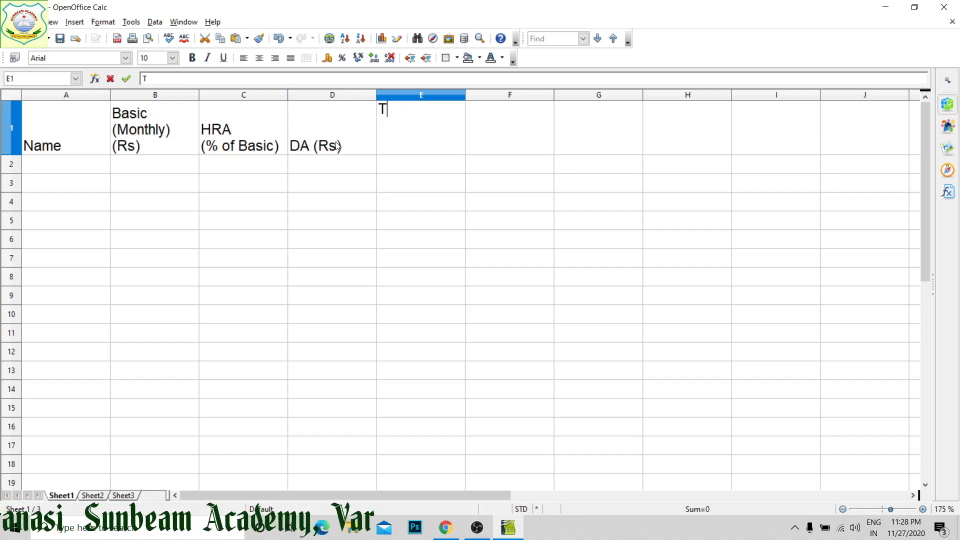
pyautogui.write('otal Salry')
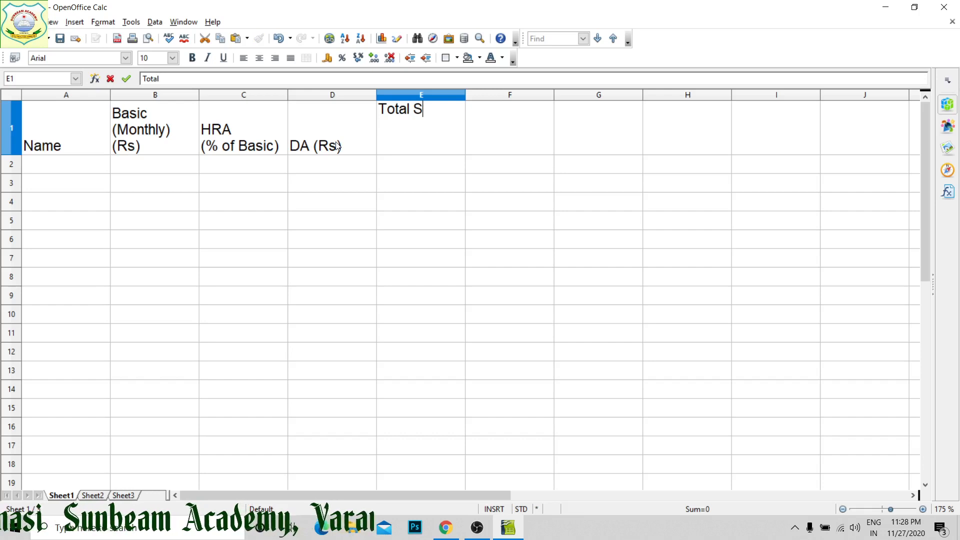
pyautogui.press('BackSpace')
pyautogui.press('BackSpace')
pyautogui.press('BackSpace')
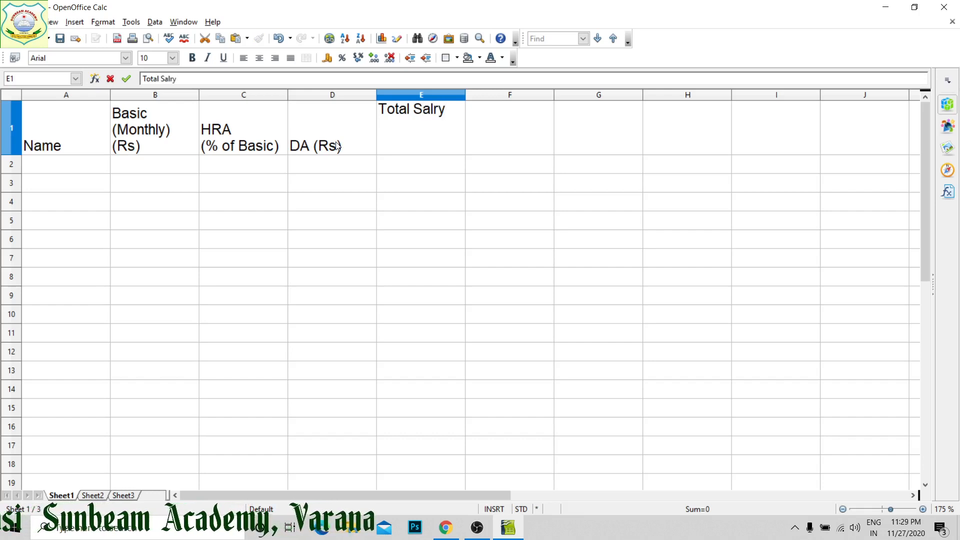
pyautogui.write('lary (')
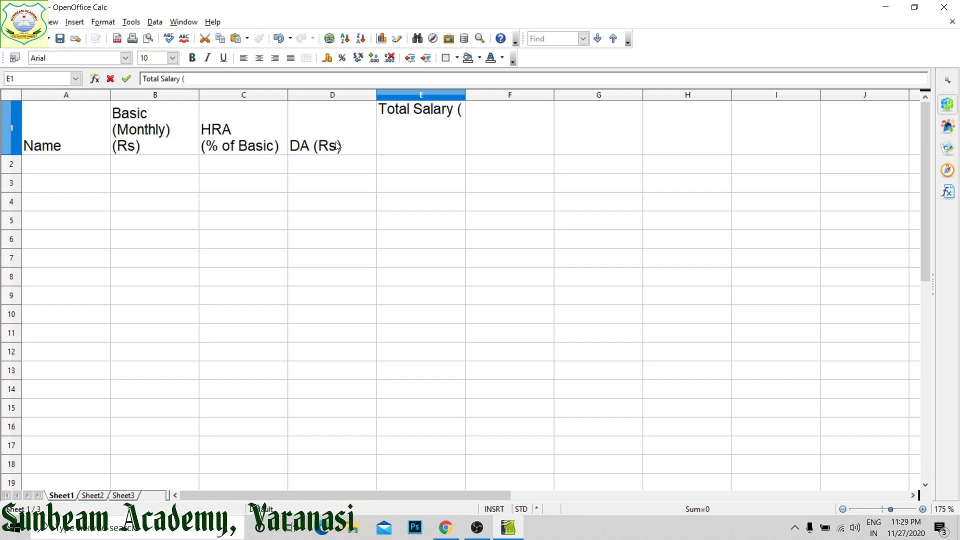
pyautogui.write('199')
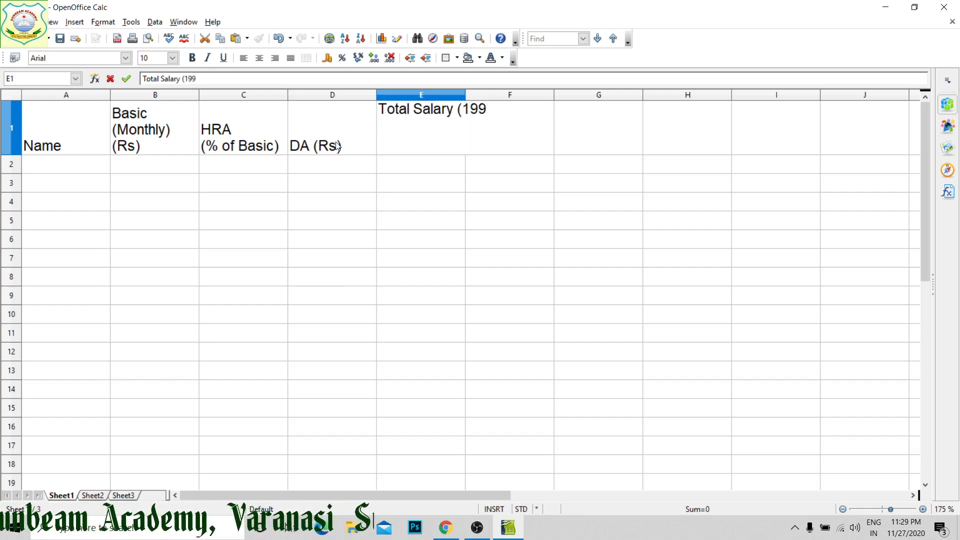
pyautogui.write('7)')
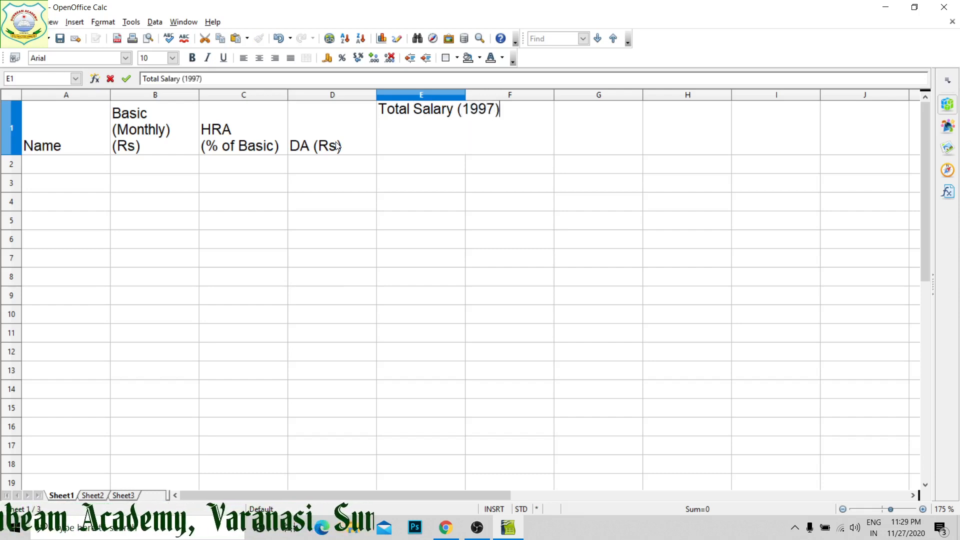
pyautogui.click(338, 146)
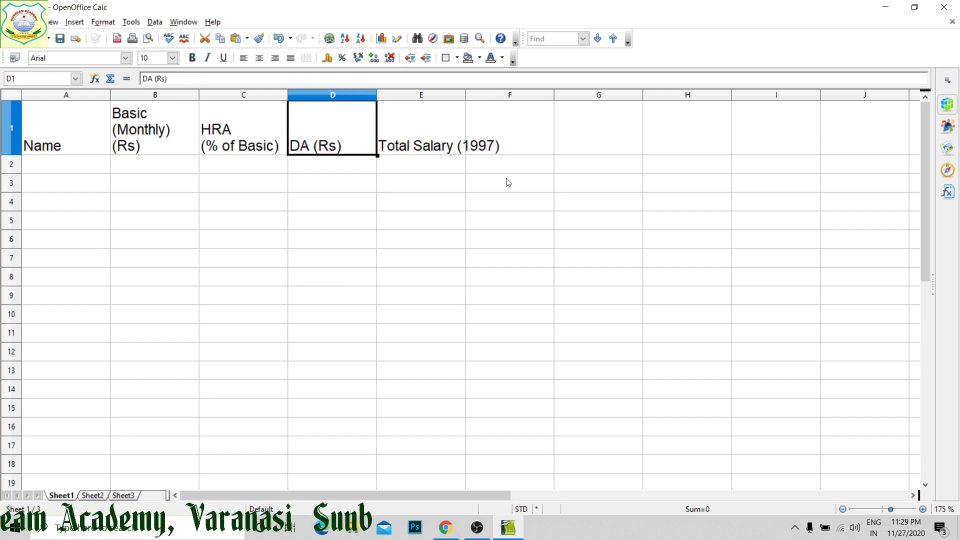
# Insert a line break in the E1 heading before (1997), and select the empty heading cell F1
pyautogui.doubleClick(456, 148)
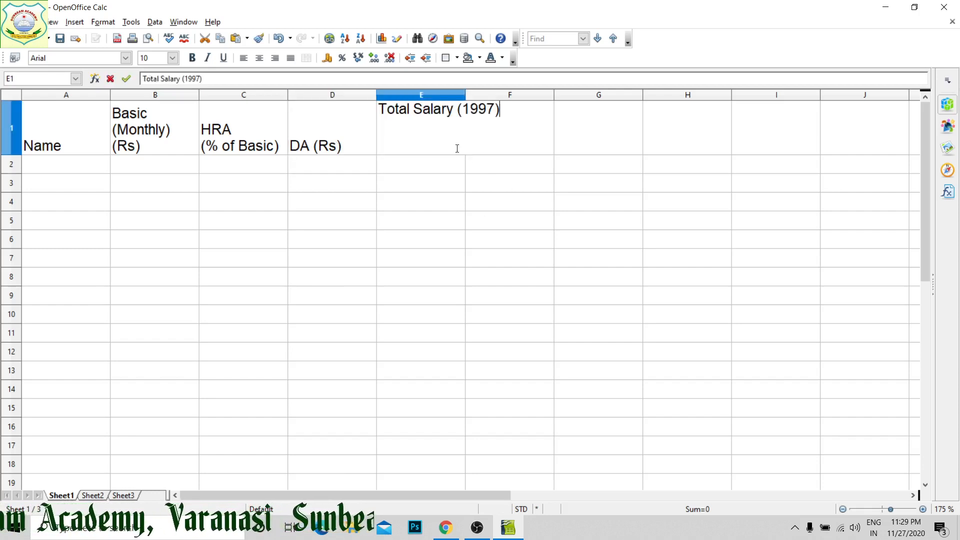
pyautogui.click(457, 111)
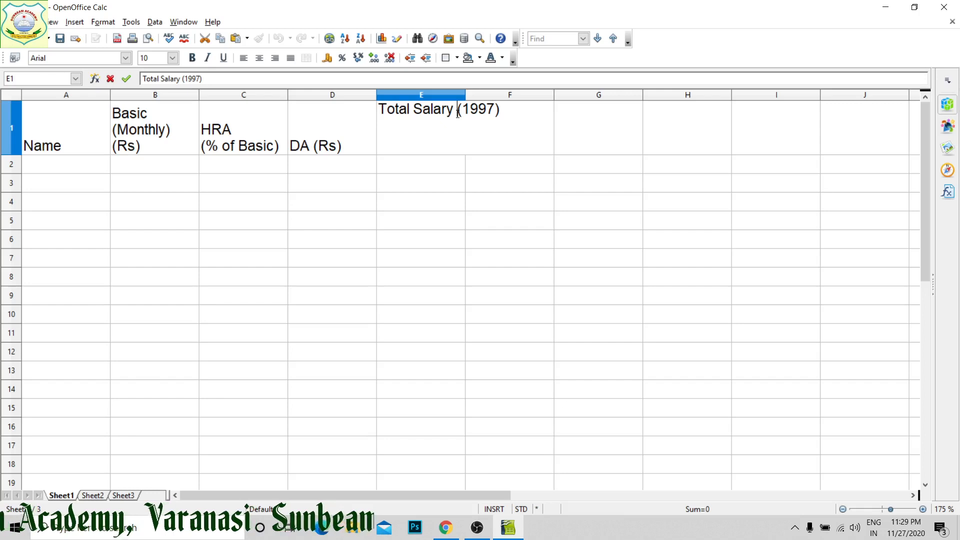
pyautogui.hotkey('ctrl', 'Return')
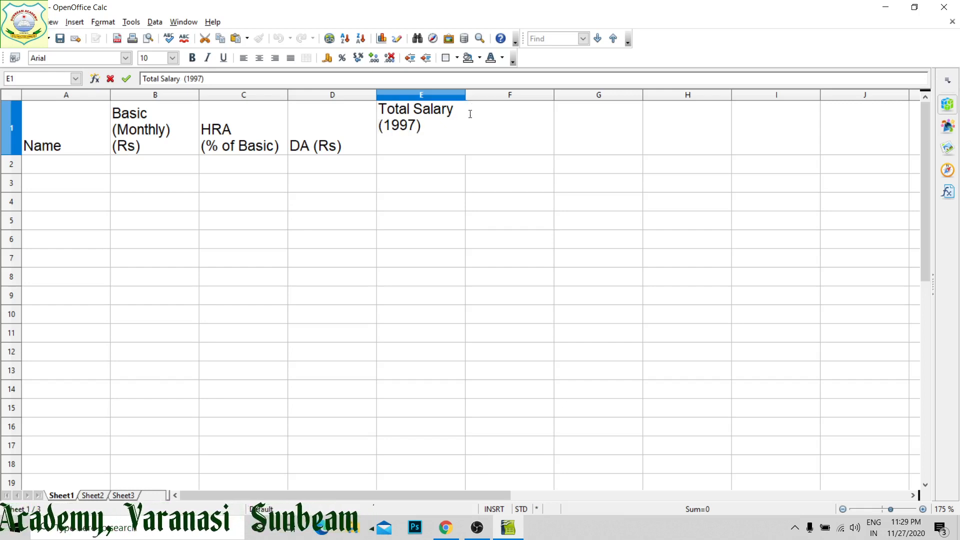
pyautogui.click(561, 128)
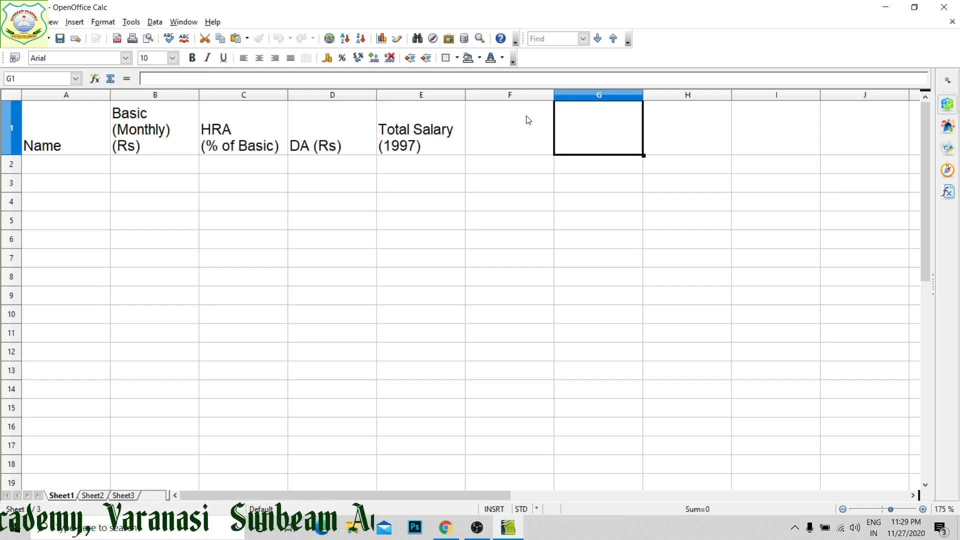
pyautogui.click(523, 120)
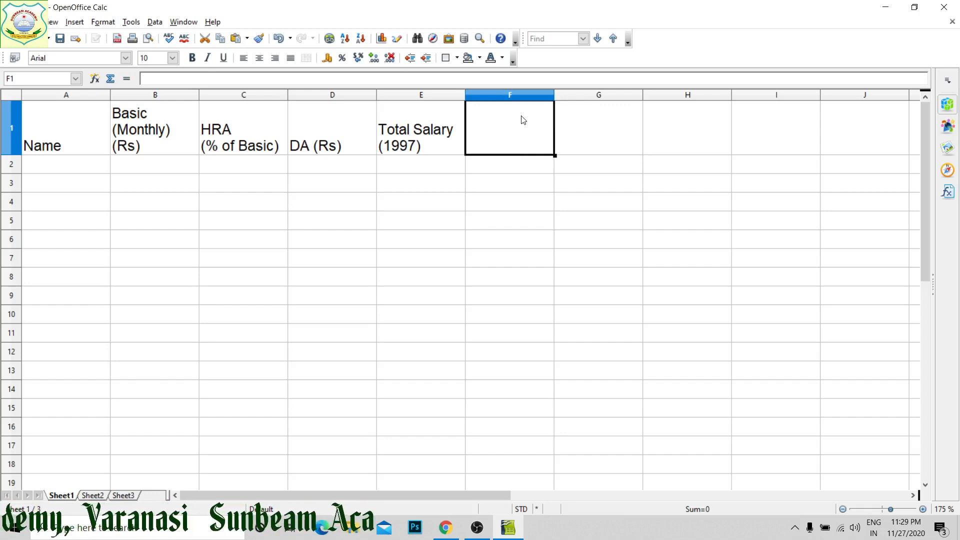
# Enter the column heading Bonus (Rs) in F1
pyautogui.write('Bon')
pyautogui.write('us (Rs')
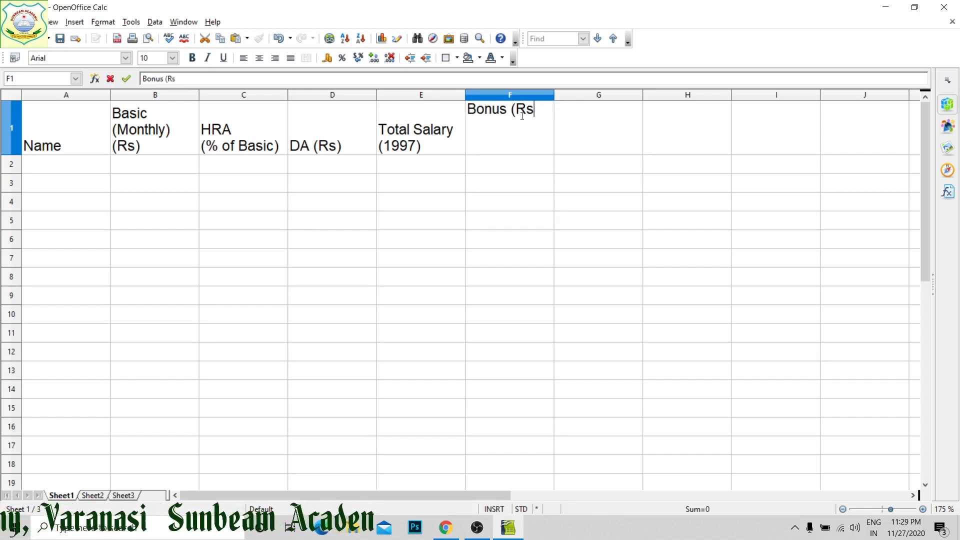
pyautogui.write(')')
pyautogui.press('Tab')
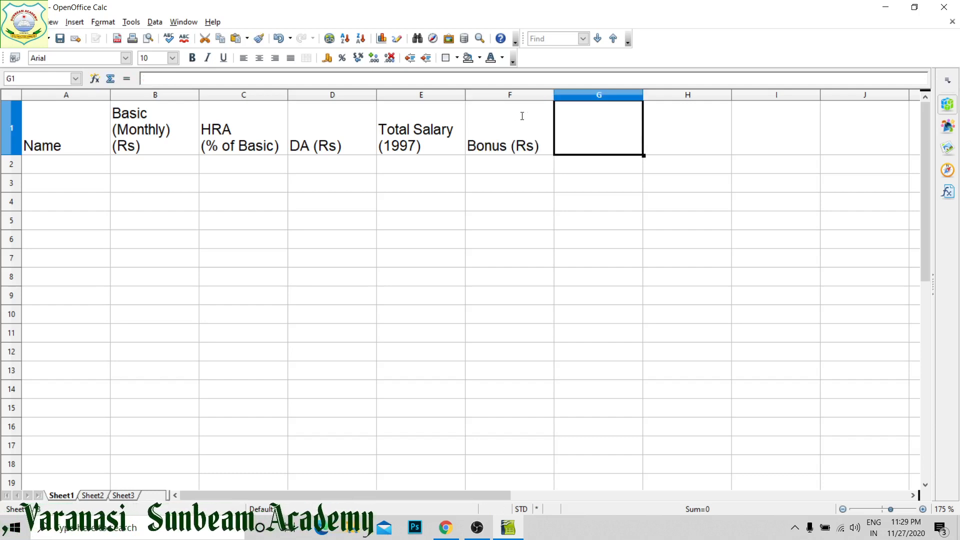
# Enter the column heading Total Salary (1998) in G1
pyautogui.write('To')
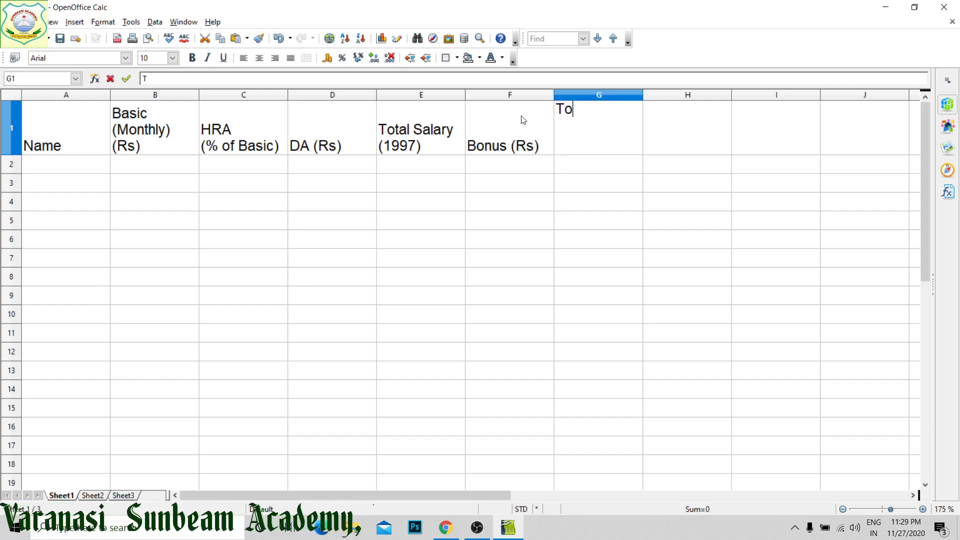
pyautogui.write('tal Sala')
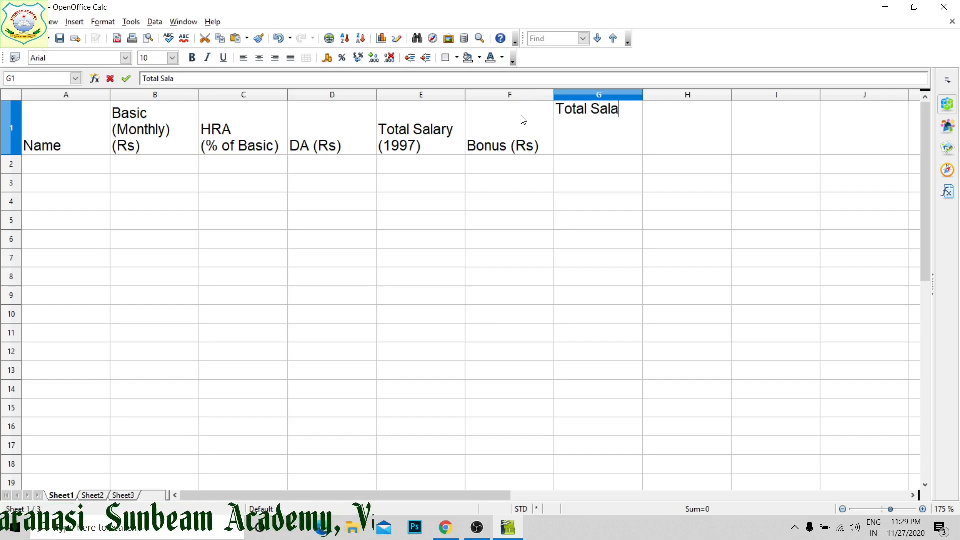
pyautogui.write('ry (')
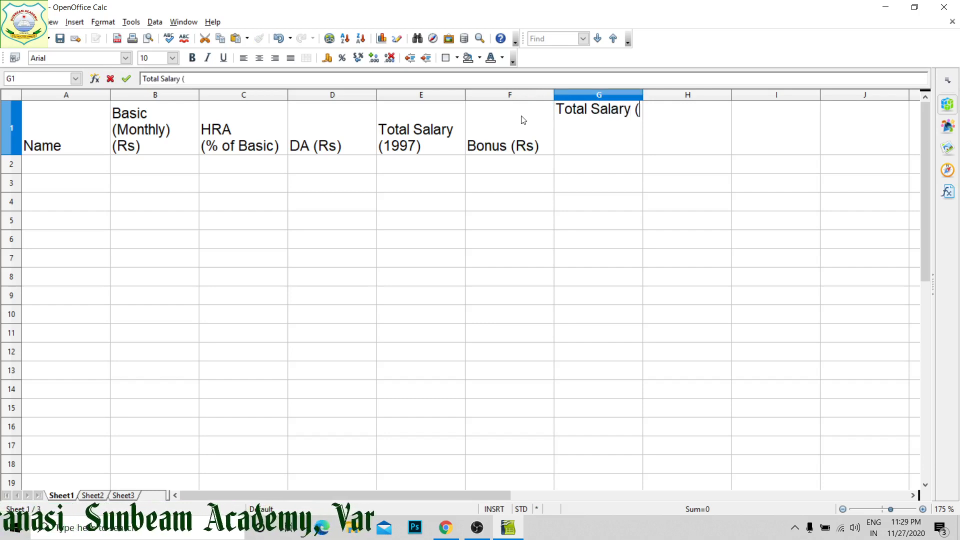
pyautogui.write('1998)')
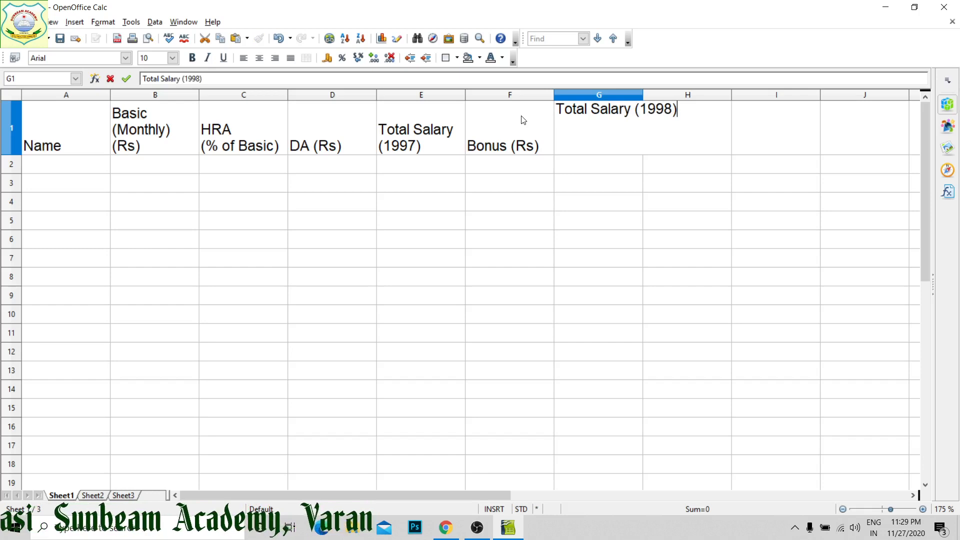
pyautogui.press('Return')
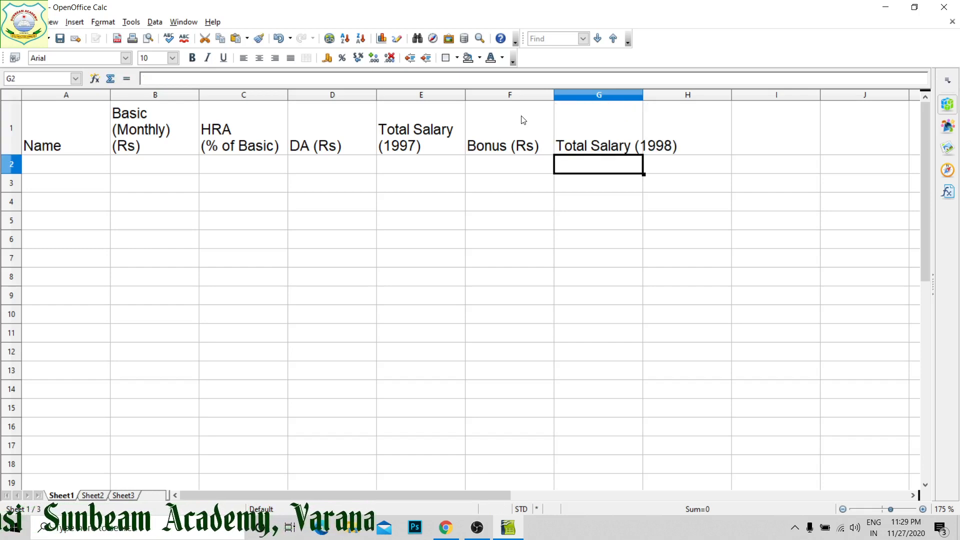
# Insert a line break in the G1 heading so that (1998) sits below Total Salary
pyautogui.press('Up')
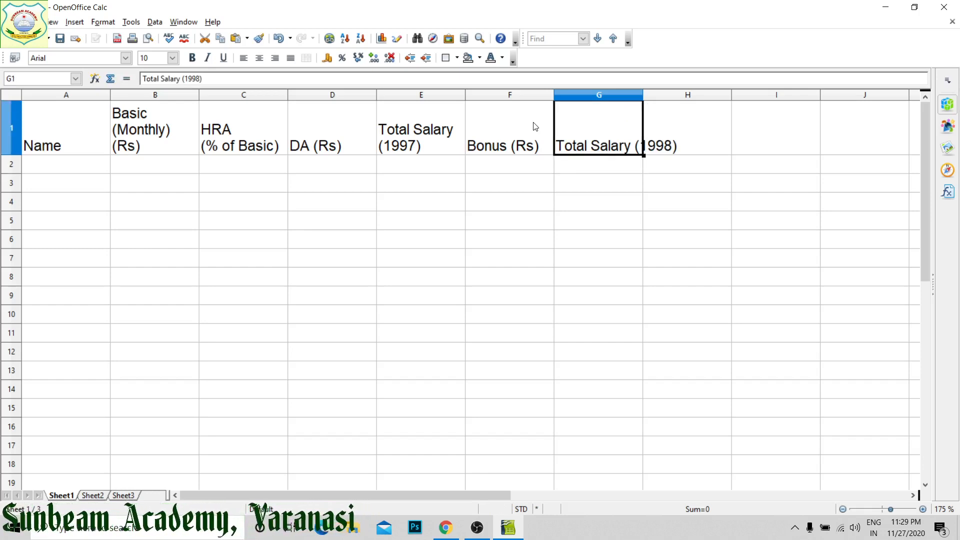
pyautogui.press('F2')
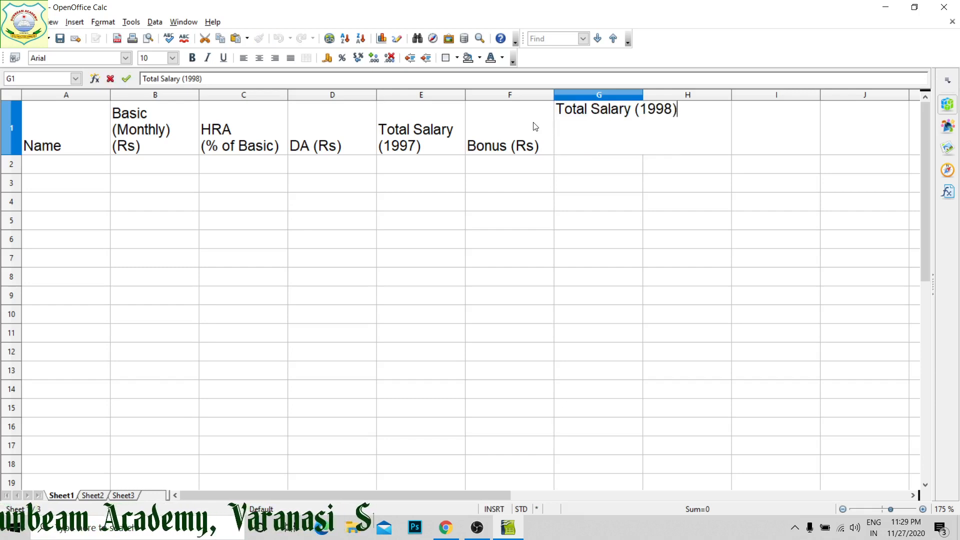
pyautogui.press('Left')
pyautogui.press('Left')
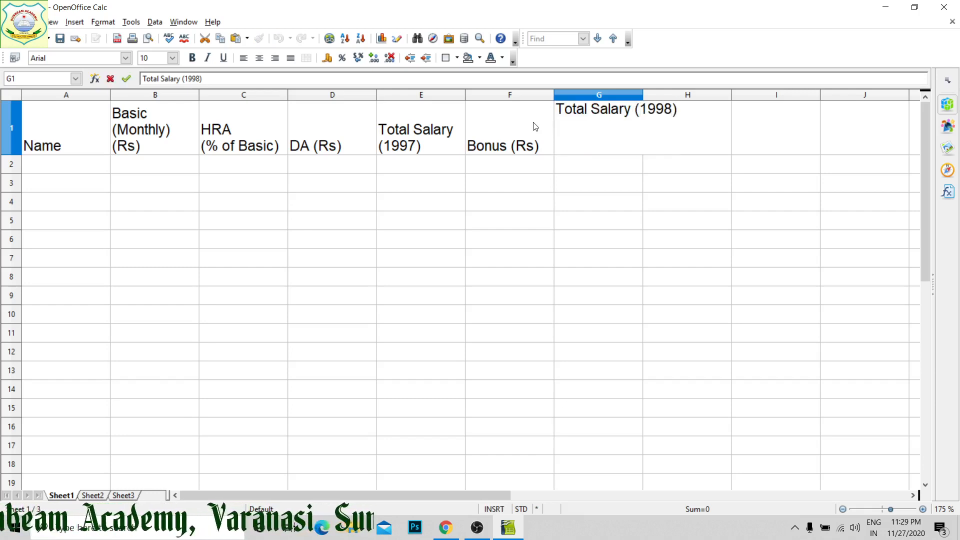
pyautogui.hotkey('ctrl', 'Return')
pyautogui.press('Return')
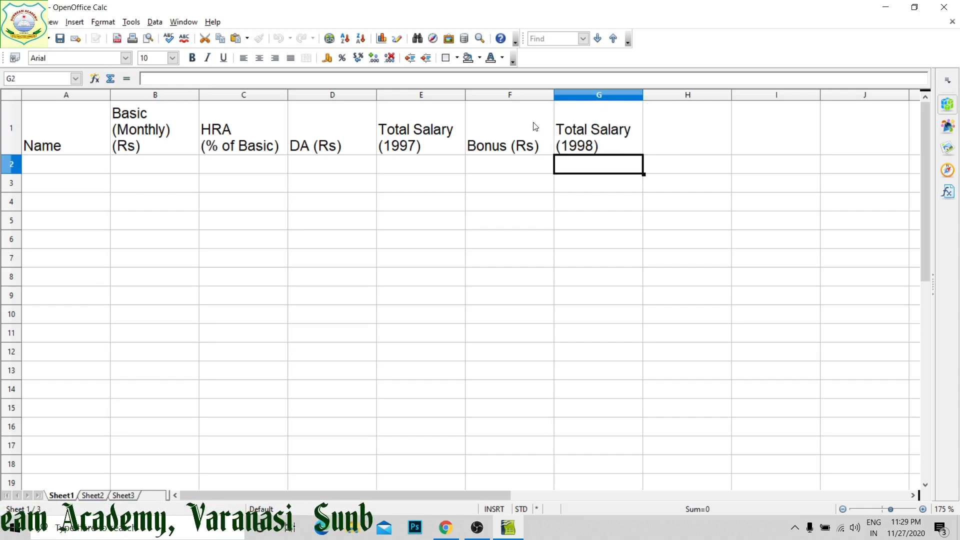
# Enter the column heading % increase in H1
pyautogui.press('Right')
pyautogui.press('Up')
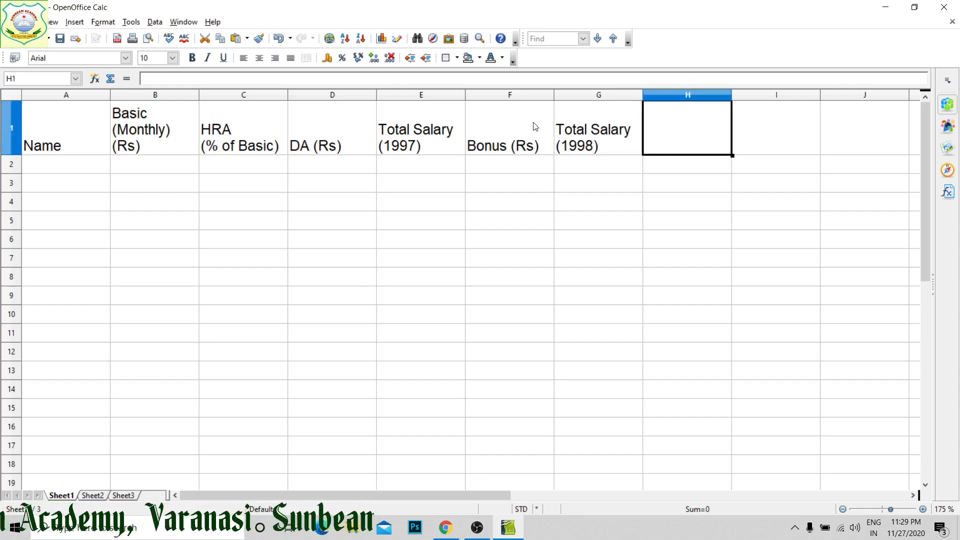
pyautogui.write('% ')
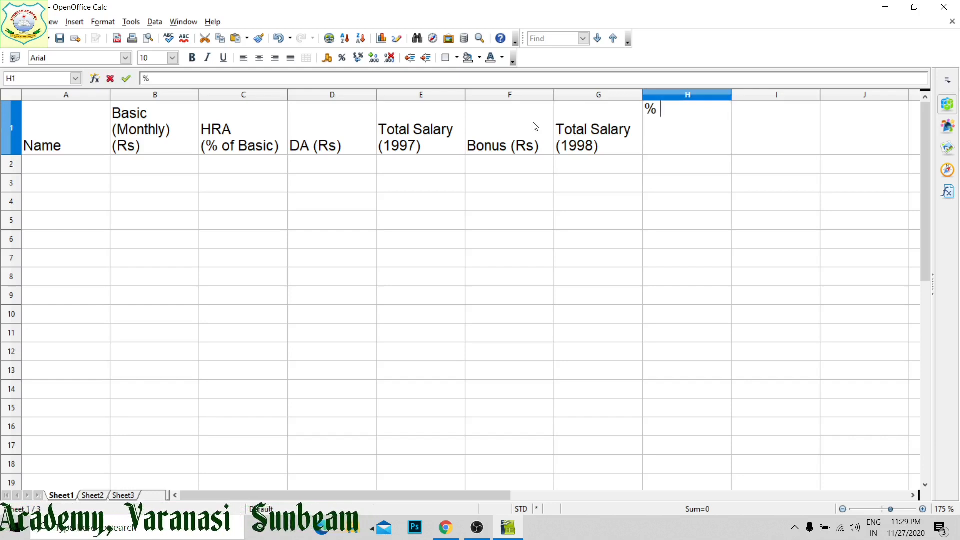
pyautogui.write('increase')
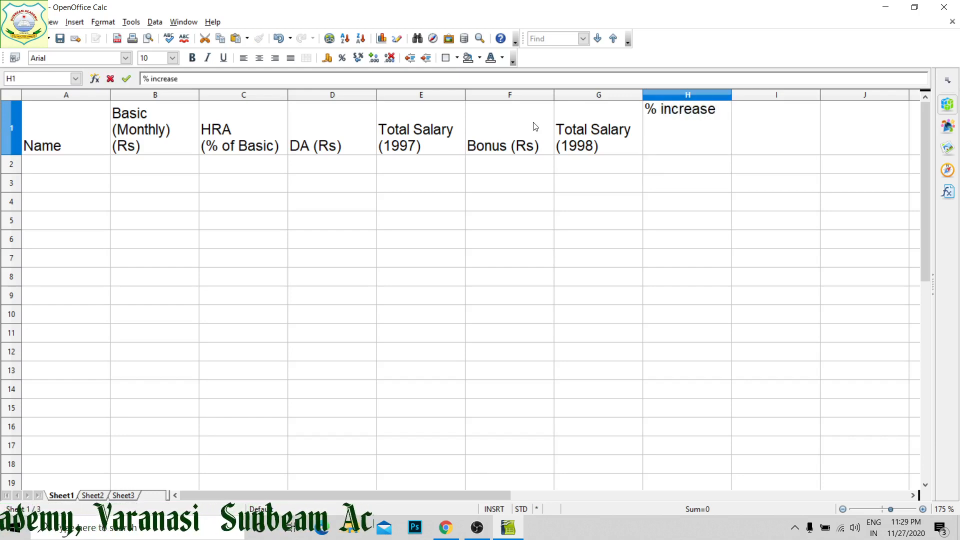
pyautogui.press('Return')
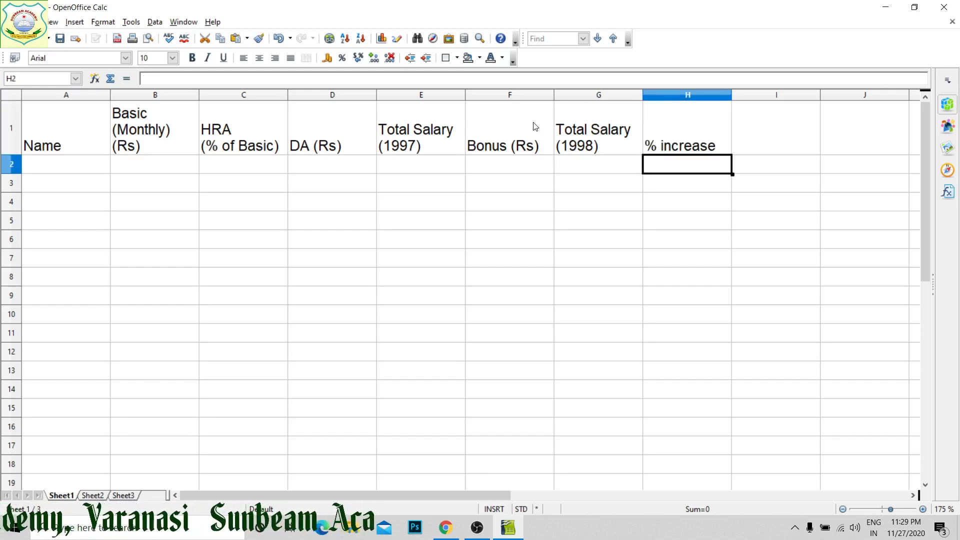
# Enter the first three employees' names under the Name heading, in A2 to A4
pyautogui.press('Left')
pyautogui.press('Left')
pyautogui.press('Left')
pyautogui.press('Left')
pyautogui.press('Left')
pyautogui.press('Left')
pyautogui.press('Left')
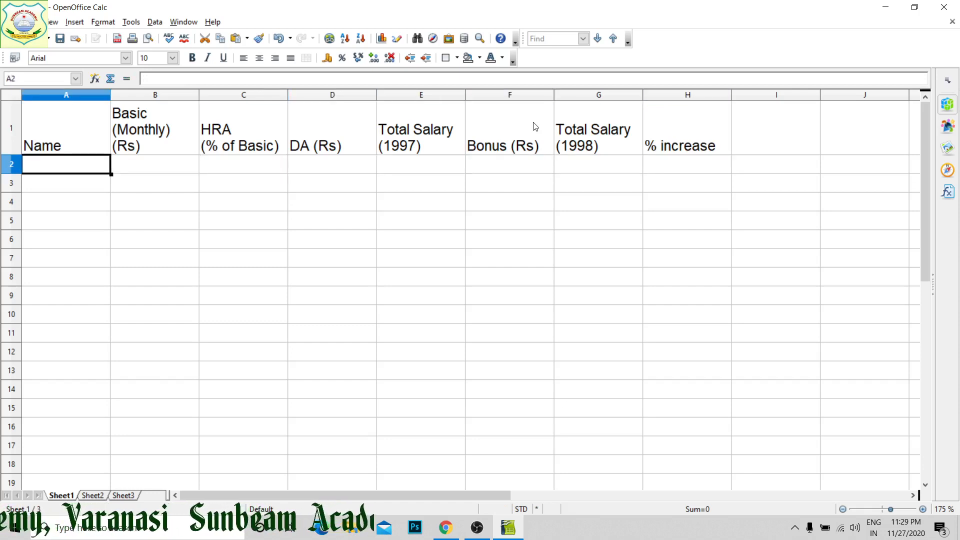
pyautogui.write('Shirome')
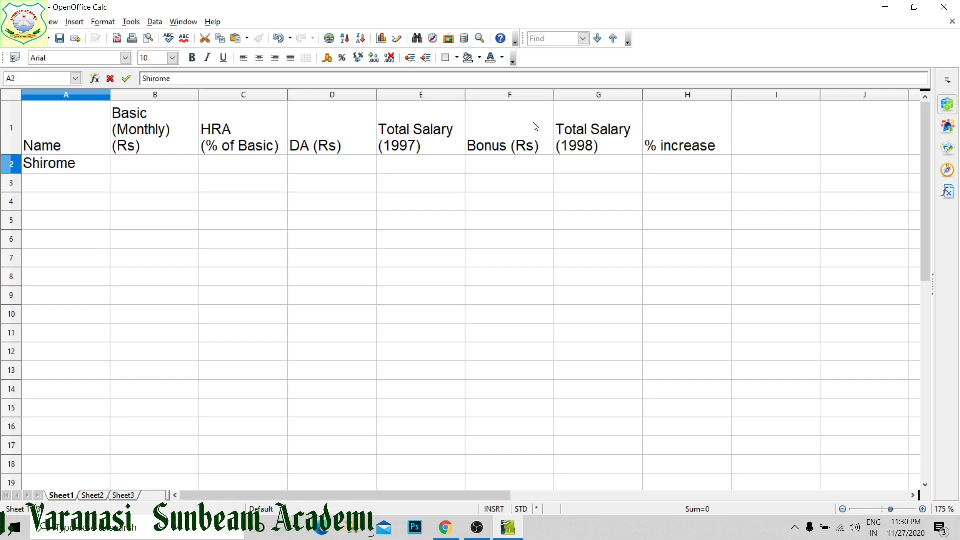
pyautogui.press('Return')
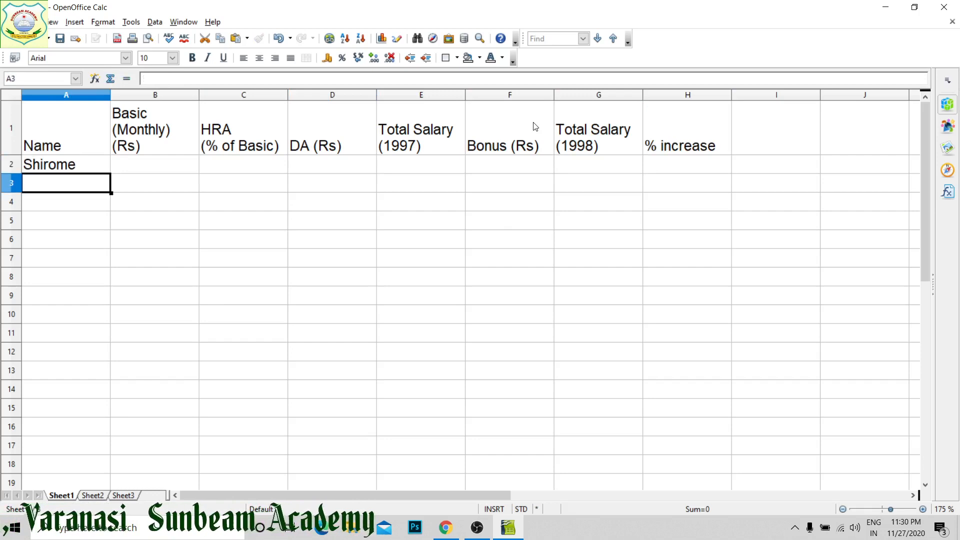
pyautogui.write('So')
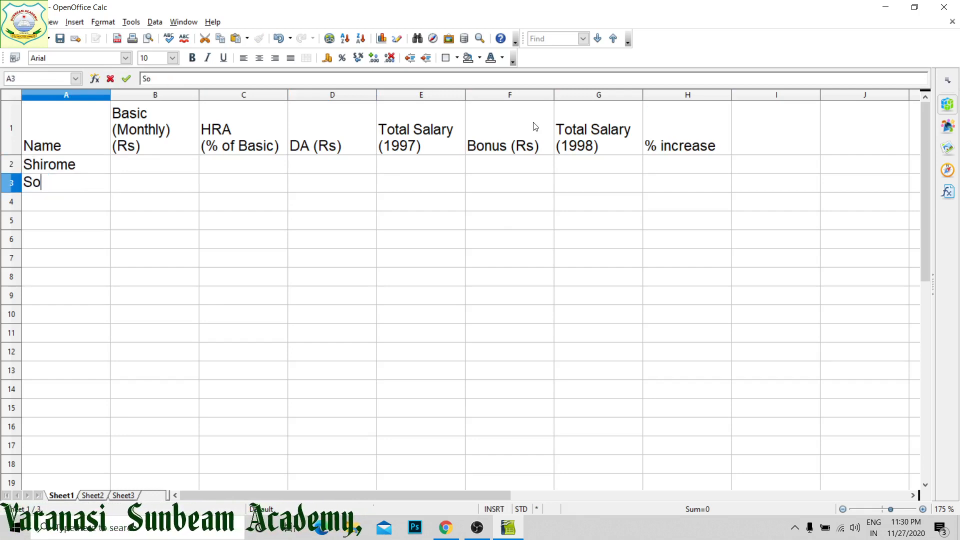
pyautogui.write('mya')
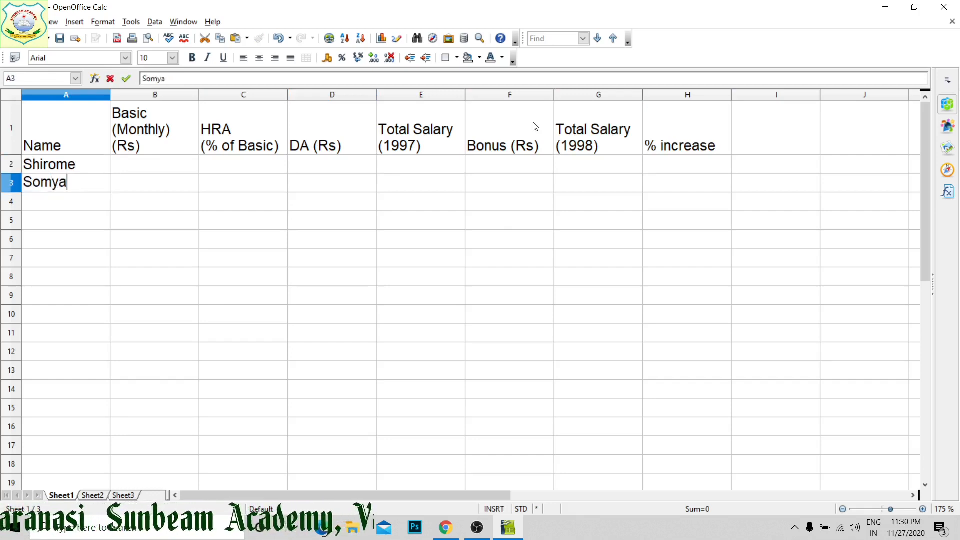
pyautogui.press('Return')
pyautogui.write('Ta')
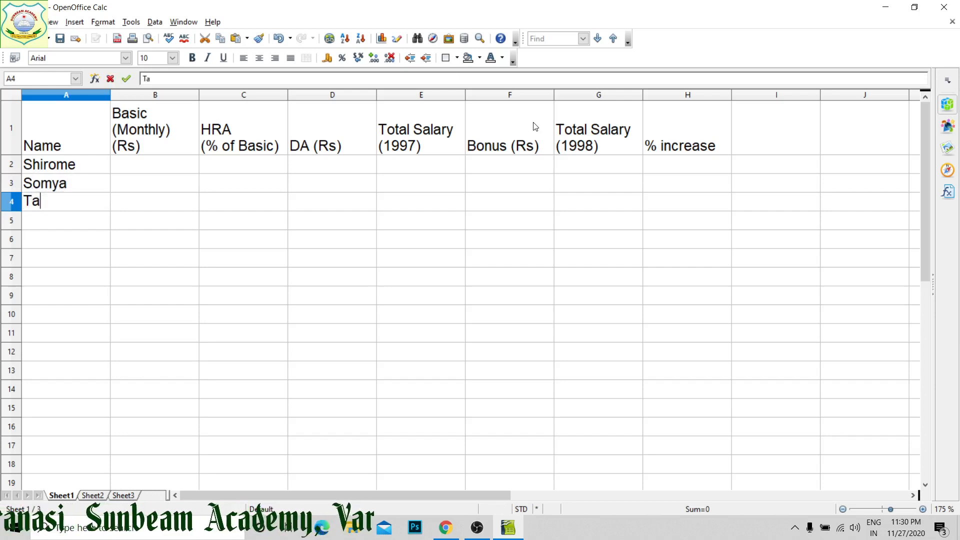
pyautogui.write('nya')
pyautogui.press('Return')
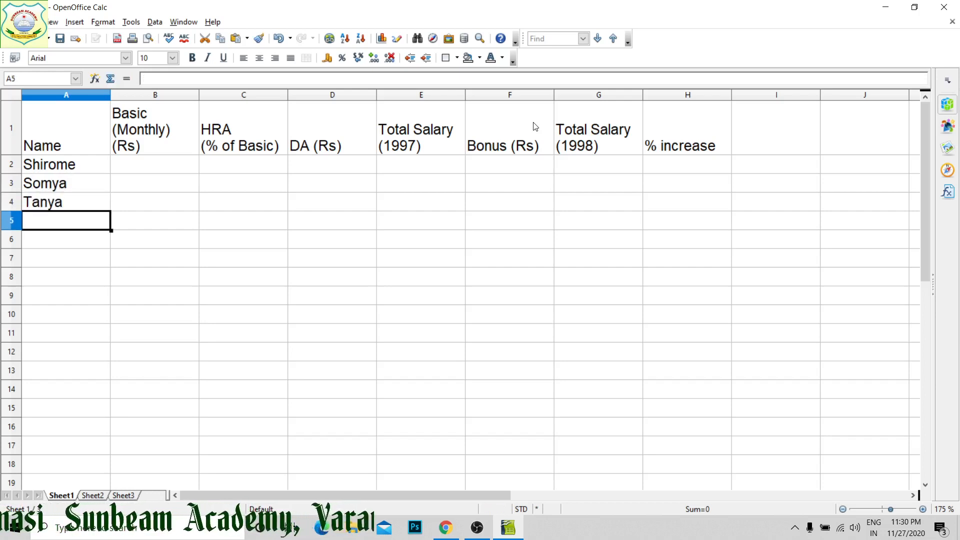
# Enter the remaining three employees' names in A5 to A7
pyautogui.write('Aziz')
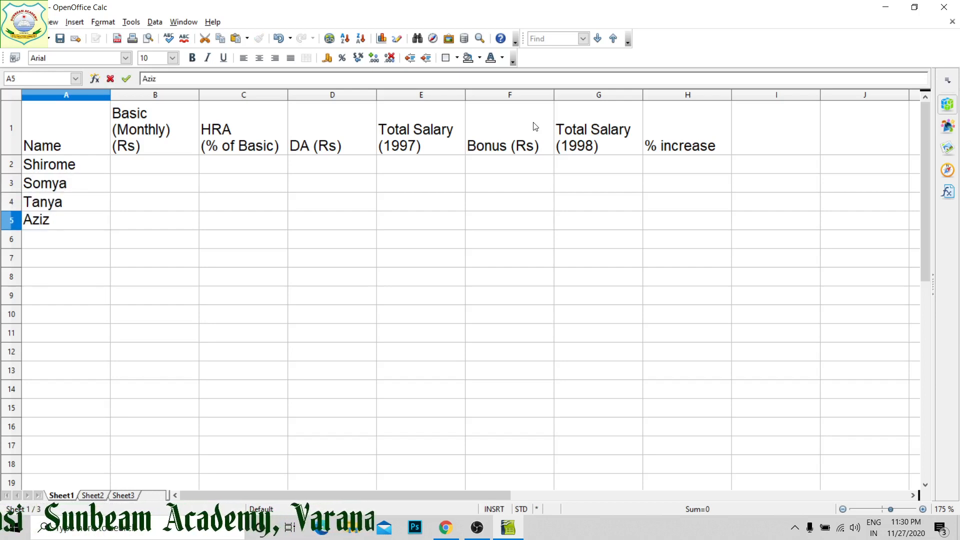
pyautogui.press('Return')
pyautogui.write('Ar')
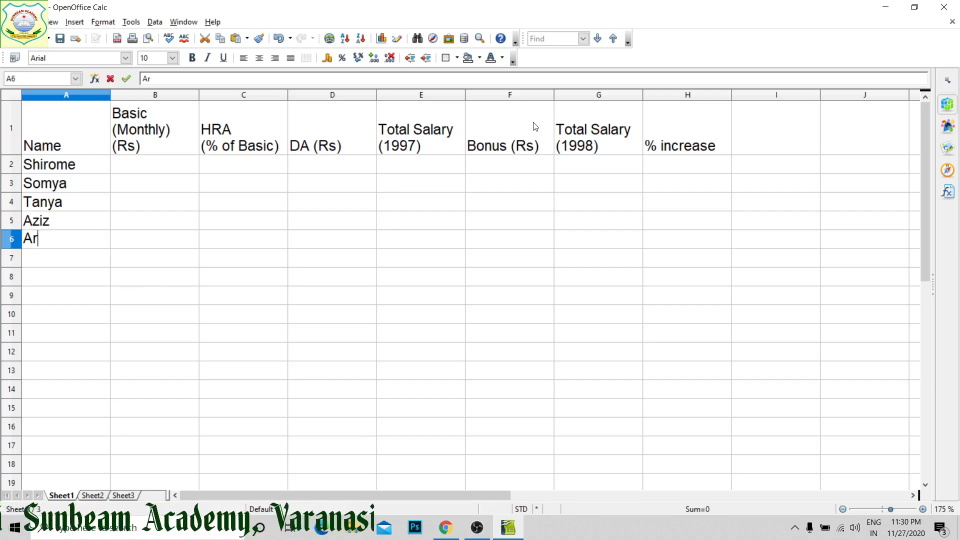
pyautogui.write('jun')
pyautogui.press('Return')
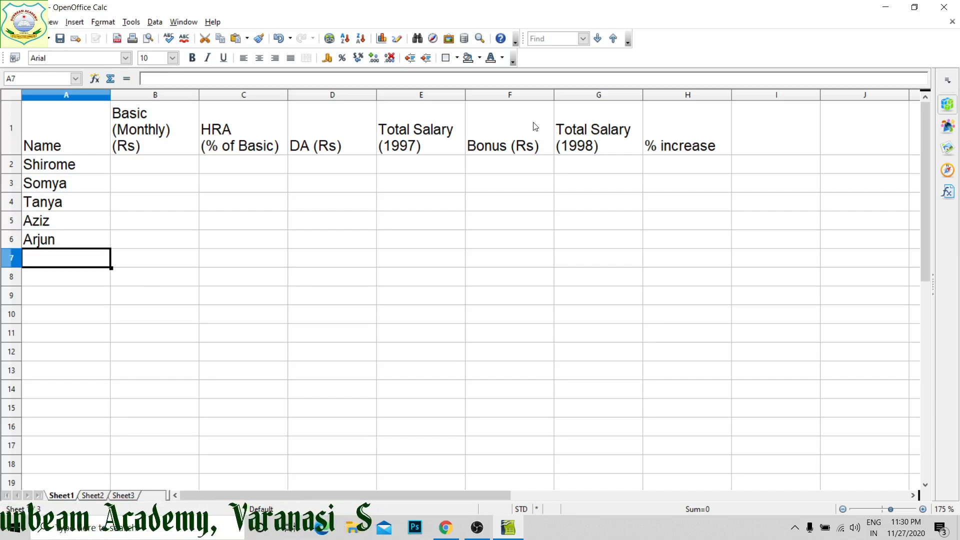
pyautogui.write('Kushagra')
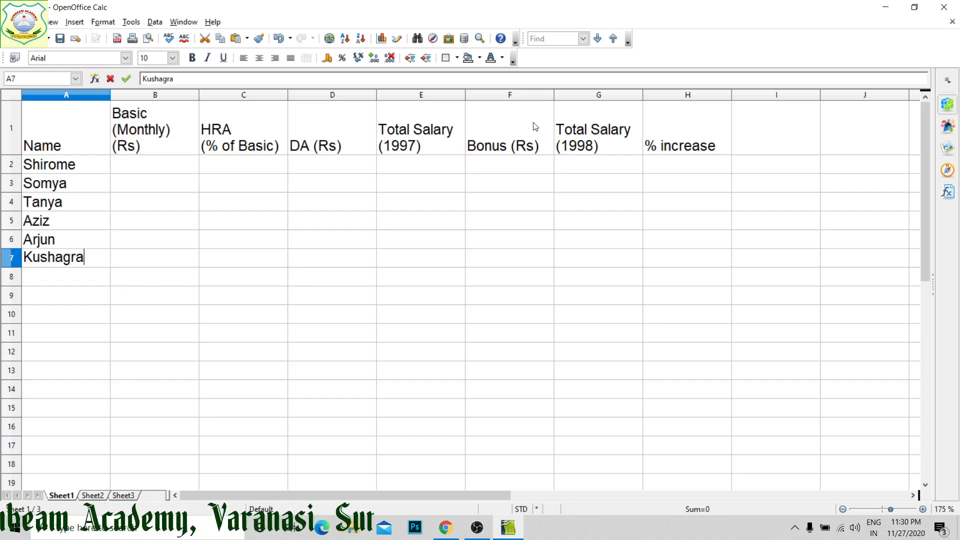
pyautogui.press('Tab')
# Fill the Basic (Monthly) column from B2 to B7 with 5000, 6000, 7000, 4000, 8000 and 9000
pyautogui.press('Up')
pyautogui.press('Up')
pyautogui.press('Up')
pyautogui.press('Up')
pyautogui.press('Up')
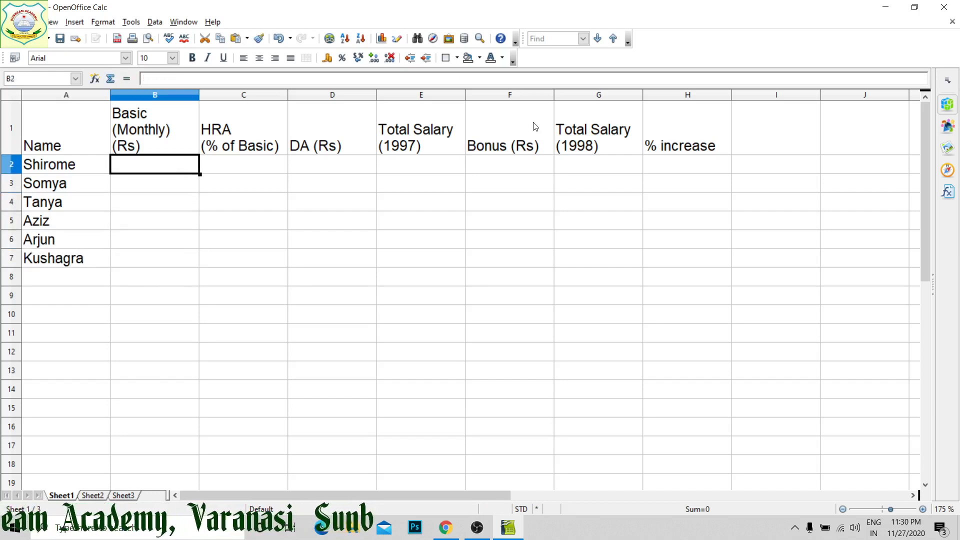
pyautogui.write('5000')
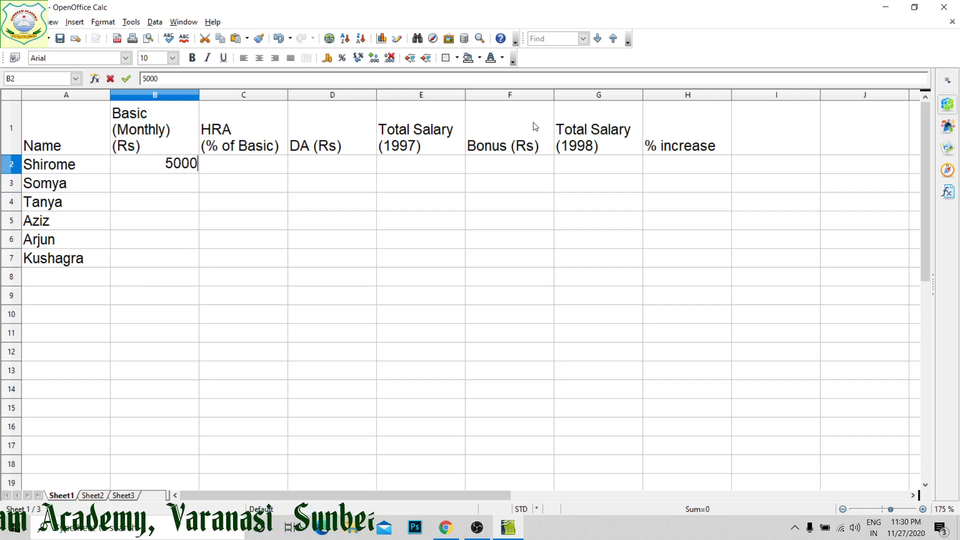
pyautogui.press('Return')
pyautogui.write('6000')
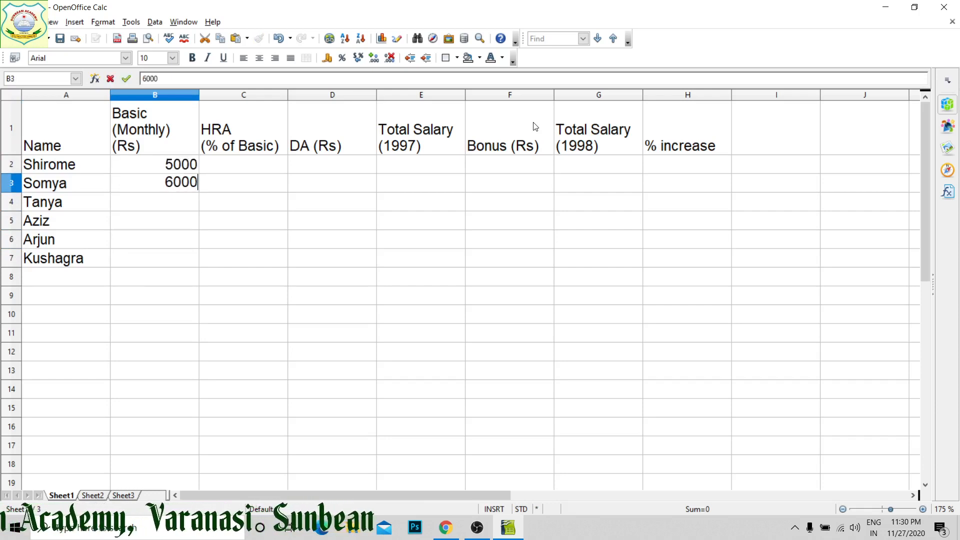
pyautogui.press('Return')
pyautogui.write('7000')
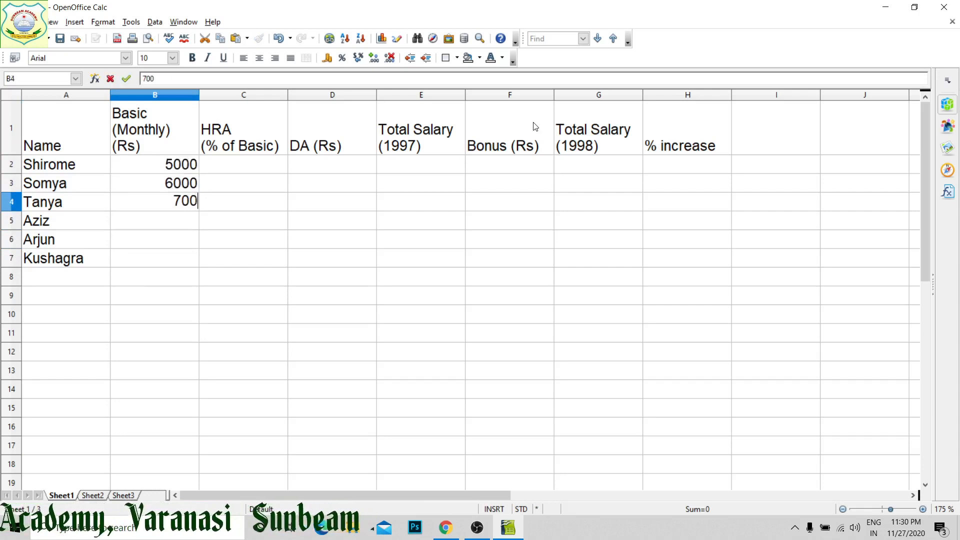
pyautogui.press('Return')
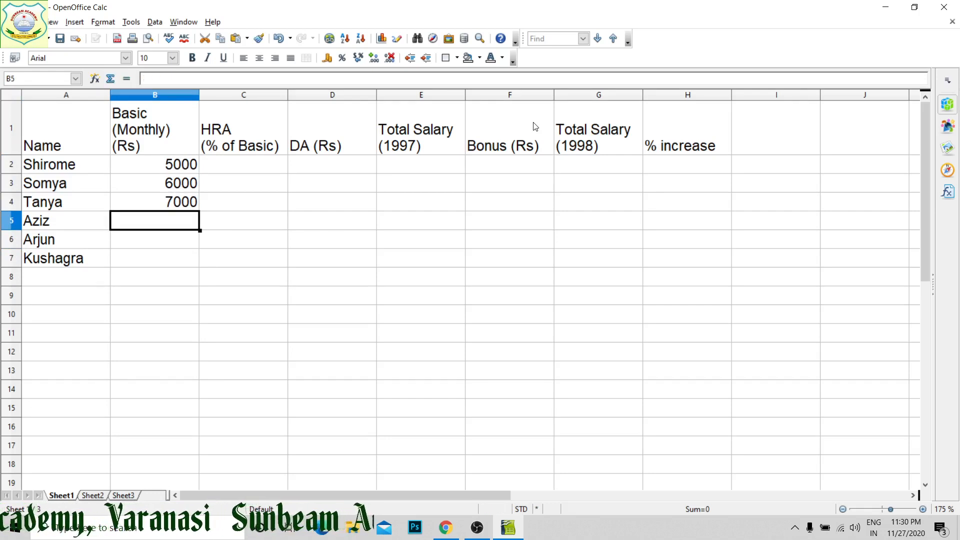
pyautogui.write('4000')
pyautogui.press('Return')
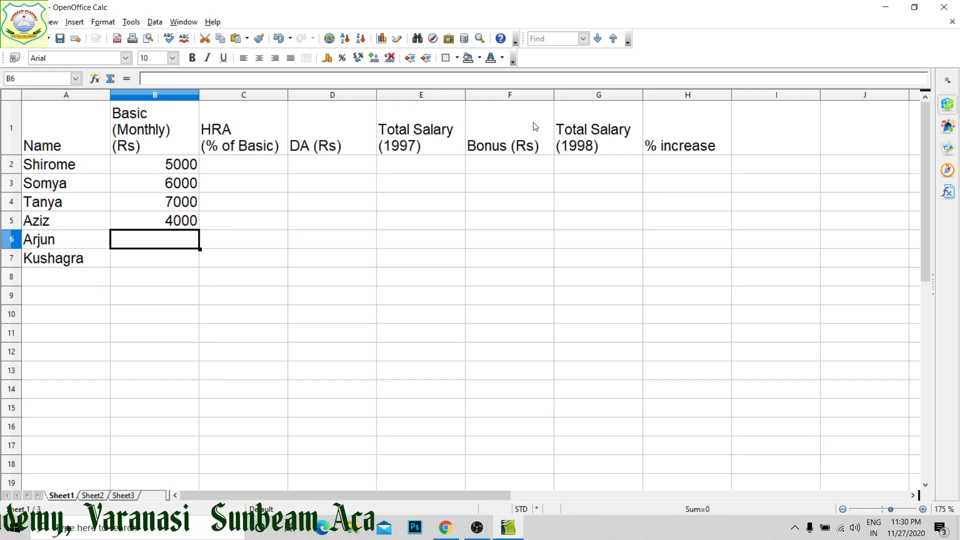
pyautogui.write('8000')
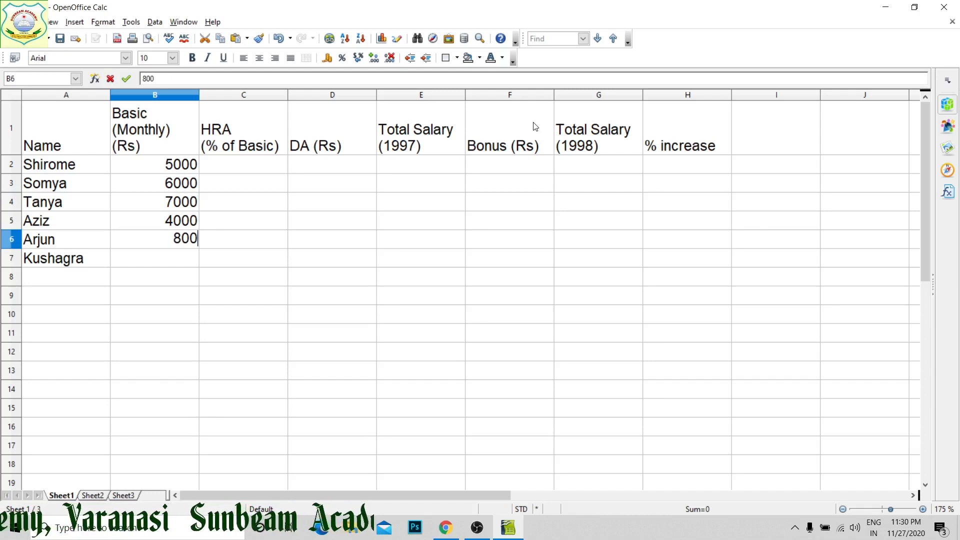
pyautogui.press('Return')
pyautogui.write('9000')
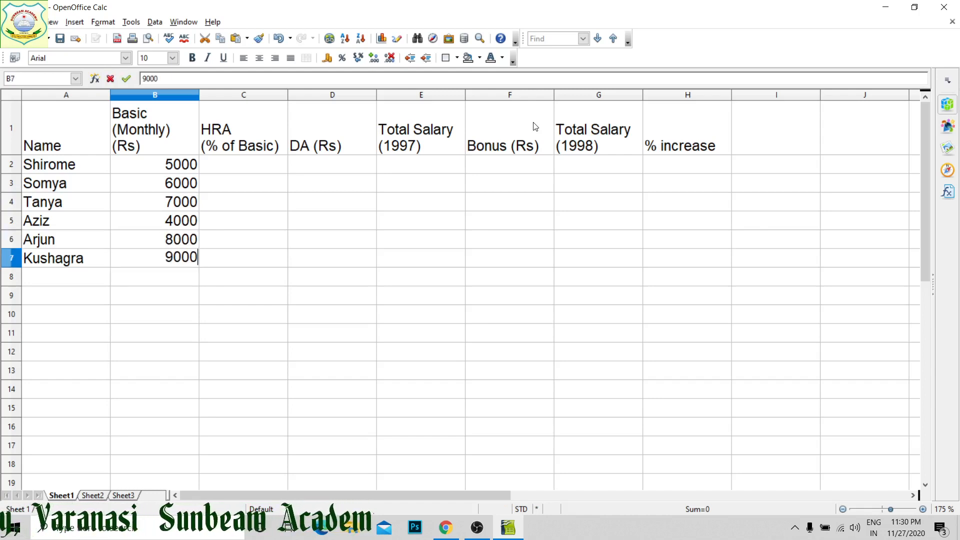
# Complete the 9000 basic salary entry in B7 and enter the HRA formula =10*B2 in C2
pyautogui.press('Return')
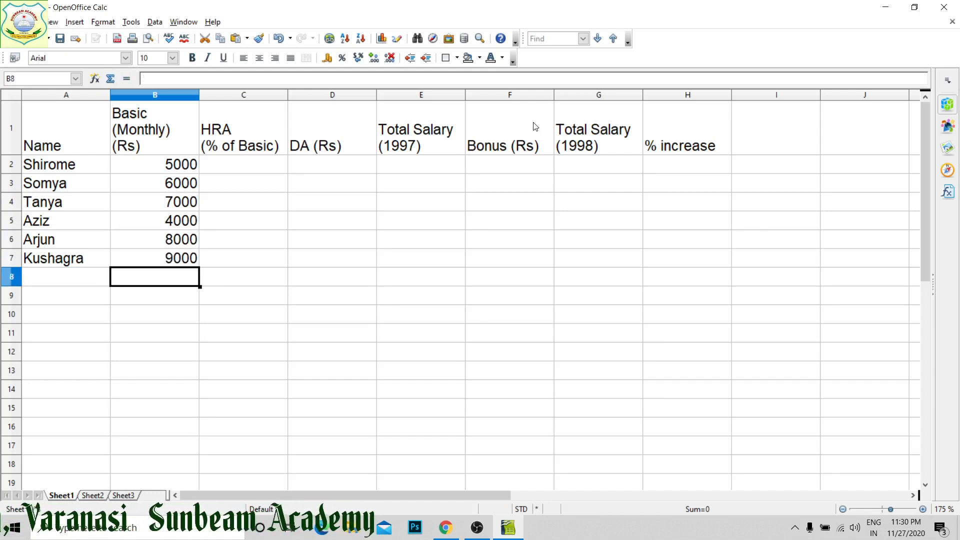
pyautogui.press('Right')
pyautogui.press('Up')
pyautogui.press('Up')
pyautogui.press('Up')
pyautogui.press('Up')
pyautogui.press('Up')
pyautogui.press('Up')
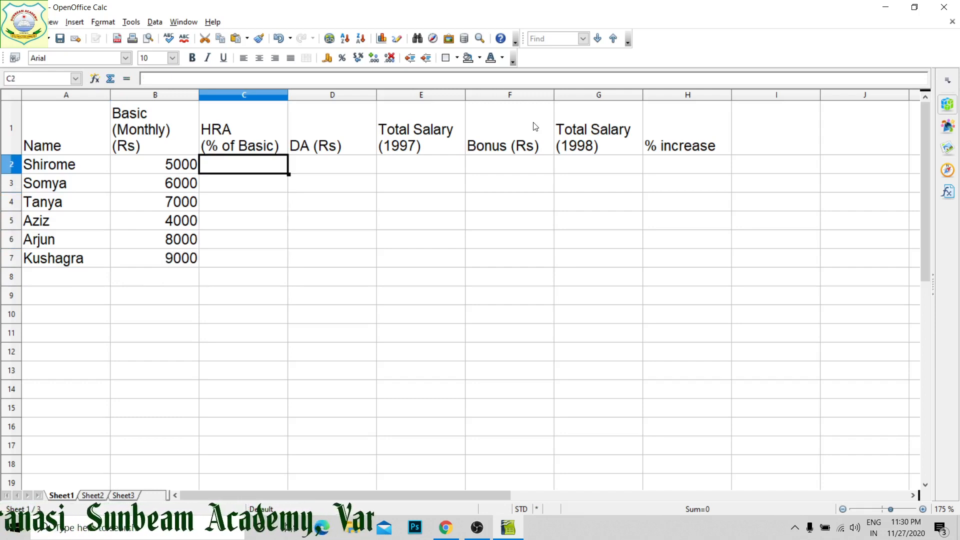
pyautogui.write('=10')
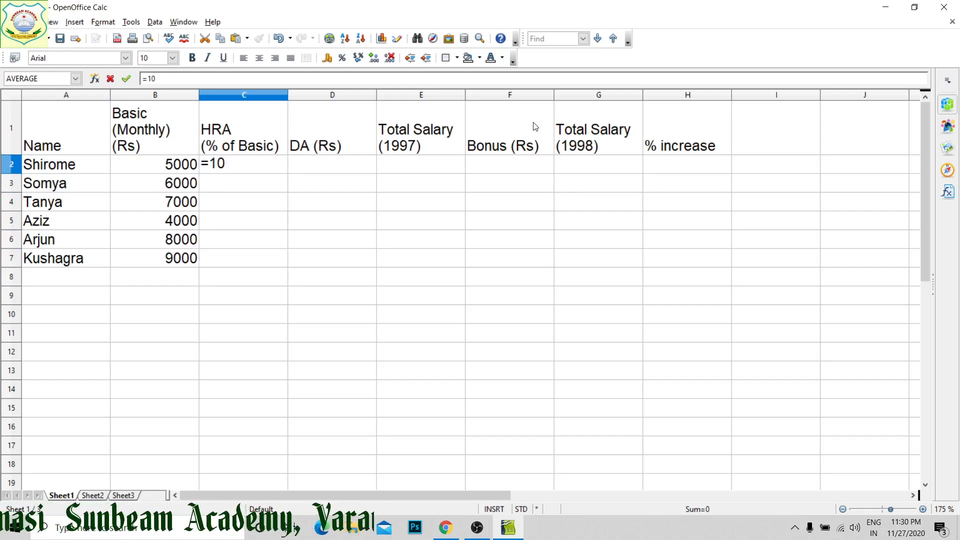
pyautogui.write('$*')
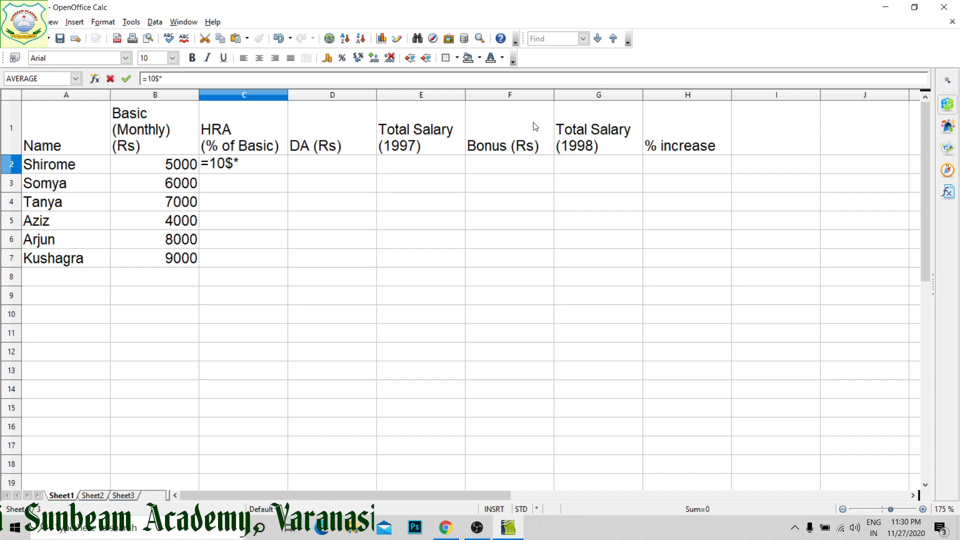
pyautogui.press('Left')
pyautogui.press('Return')
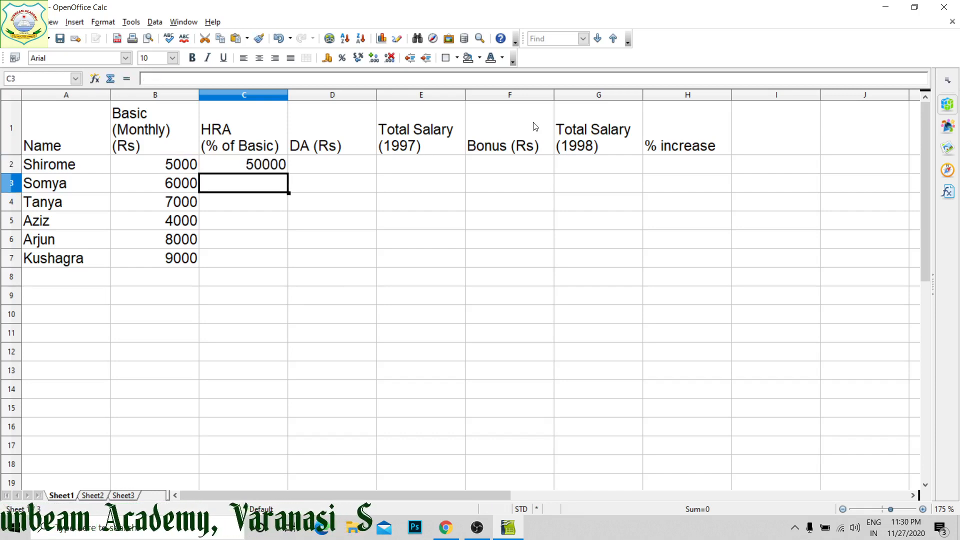
# Correct the HRA formula in C2 to take a percentage of the basic salary, =10%*B2
pyautogui.press('Up')
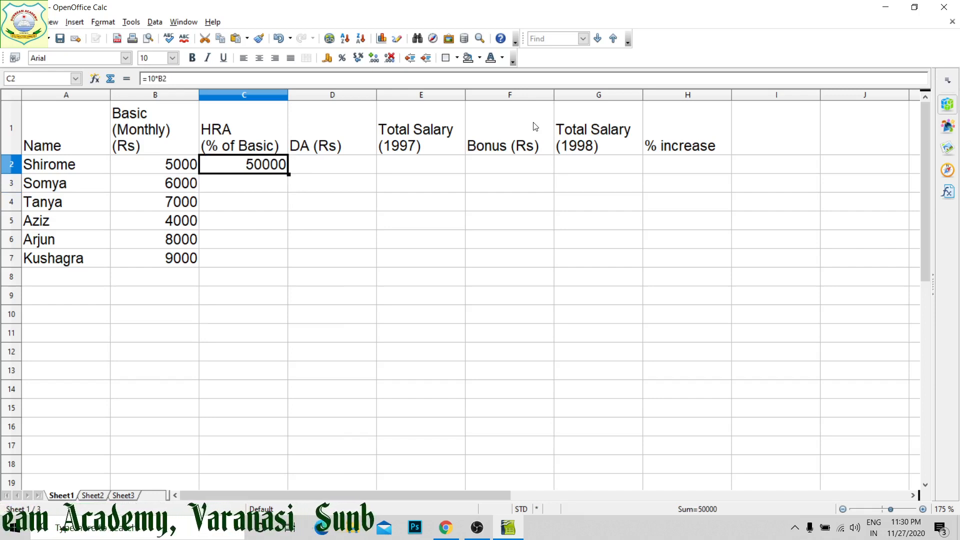
pyautogui.press('F2')
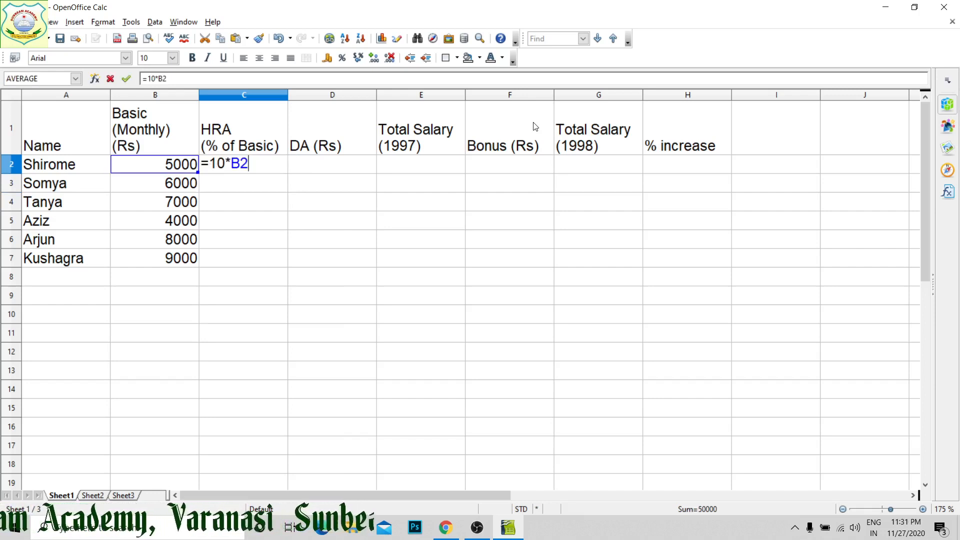
pyautogui.press('Left')
pyautogui.press('Left')
pyautogui.press('Left')
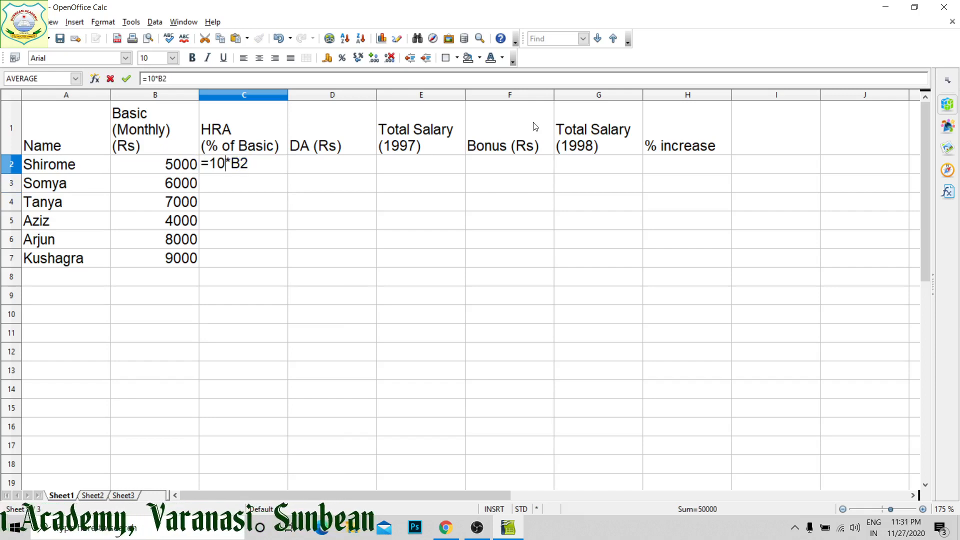
pyautogui.write('%')
pyautogui.press('Return')
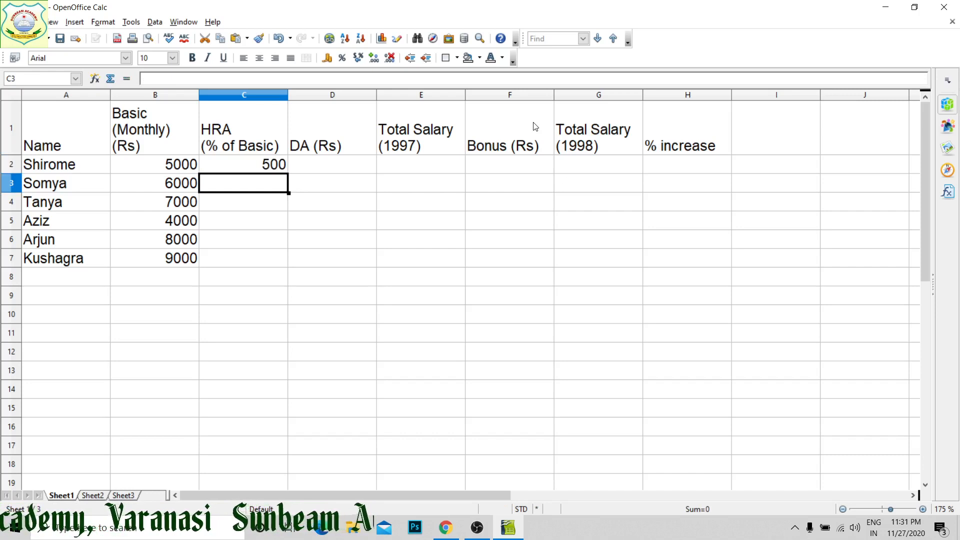
pyautogui.press('Up')
pyautogui.press('Down')
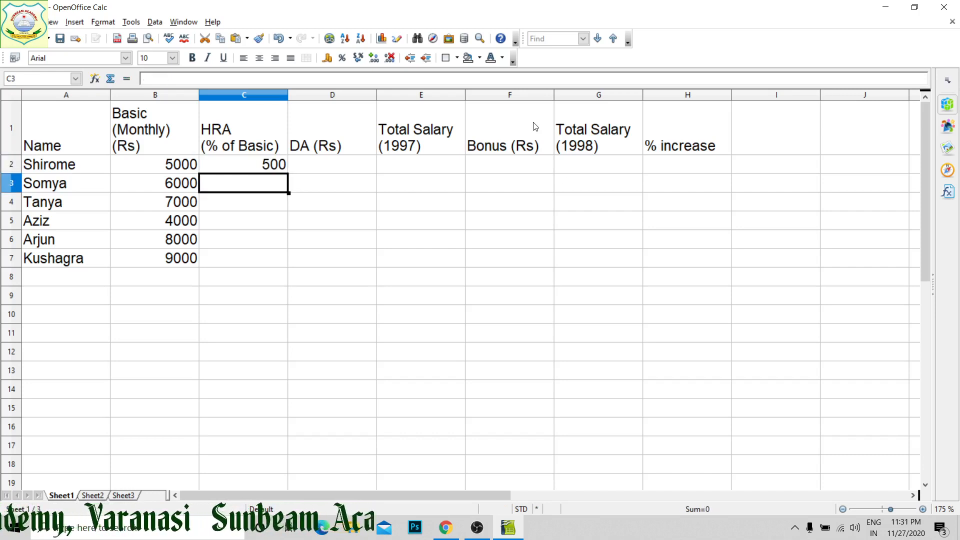
# Enter the HRA formulas =15%*b3 in C3 and =12%*b4 in C4
pyautogui.write('=')
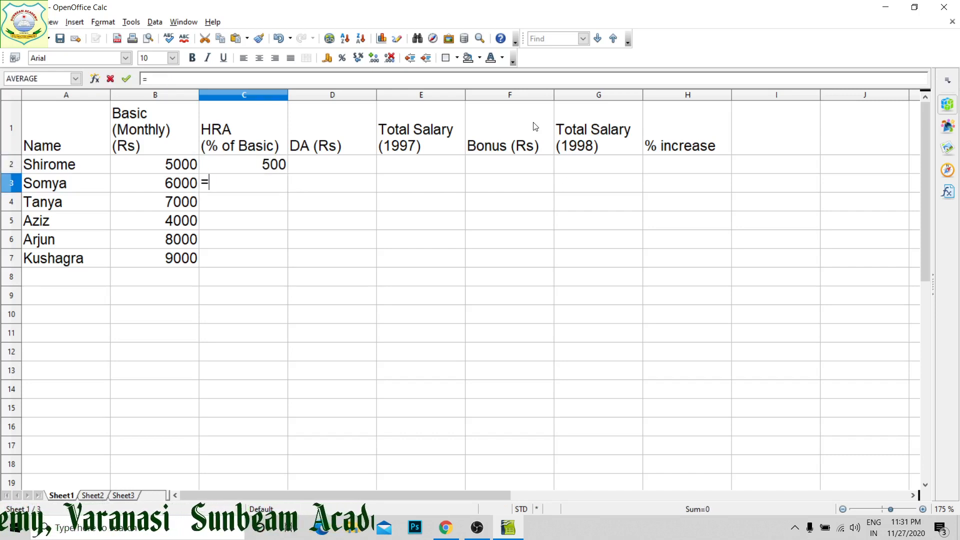
pyautogui.write('15%')
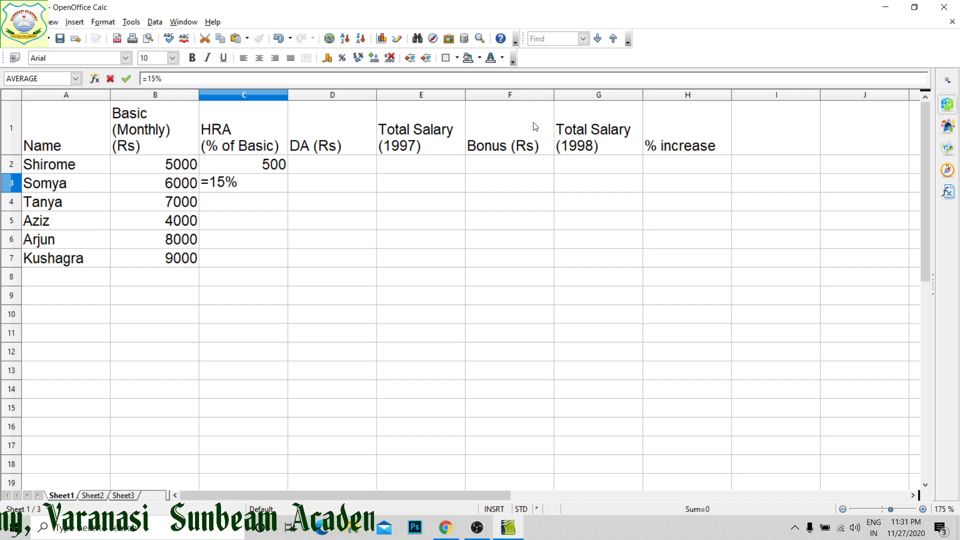
pyautogui.write('*')
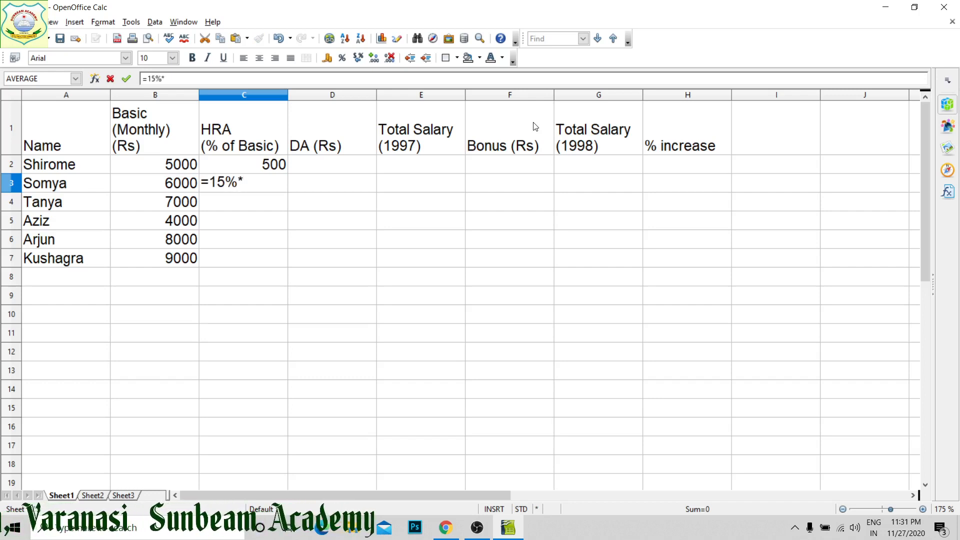
pyautogui.write('b3')
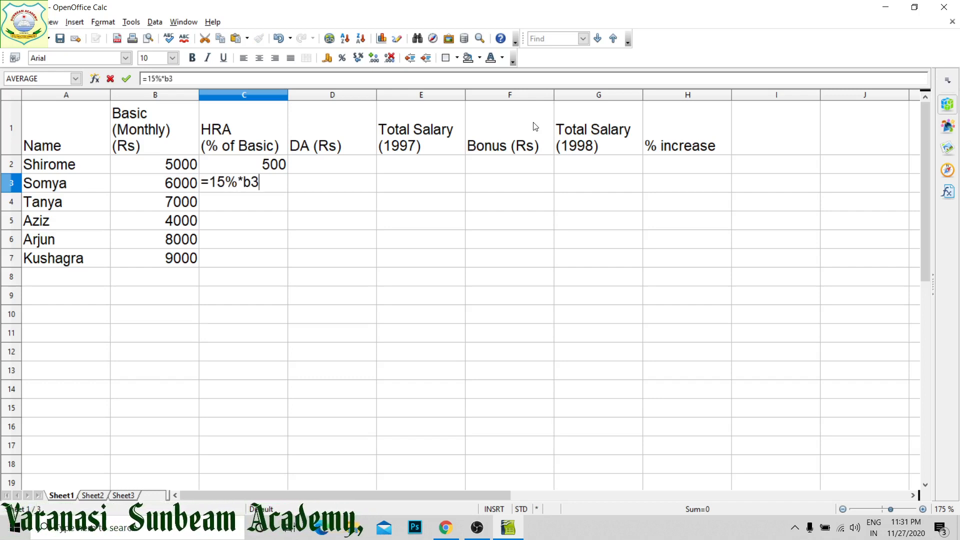
pyautogui.press('Return')
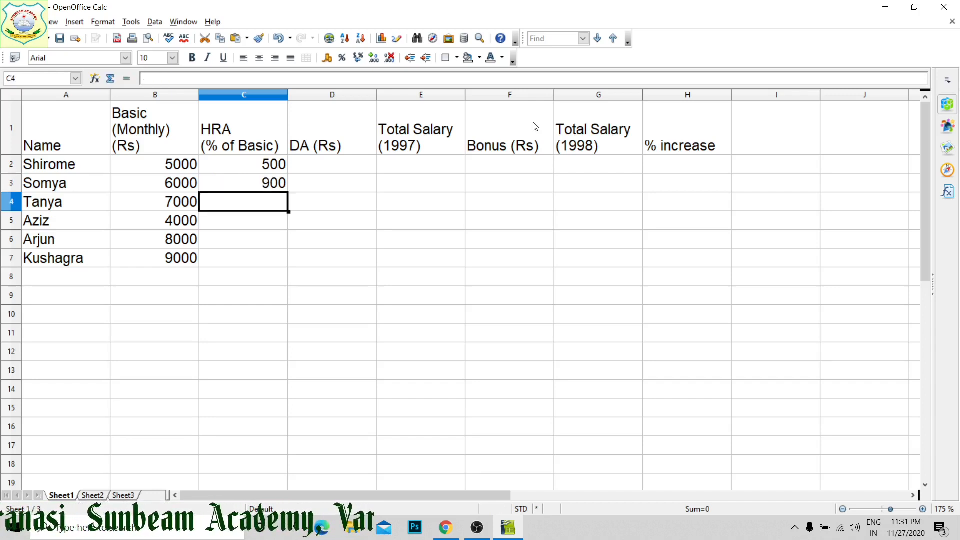
pyautogui.write('=12')
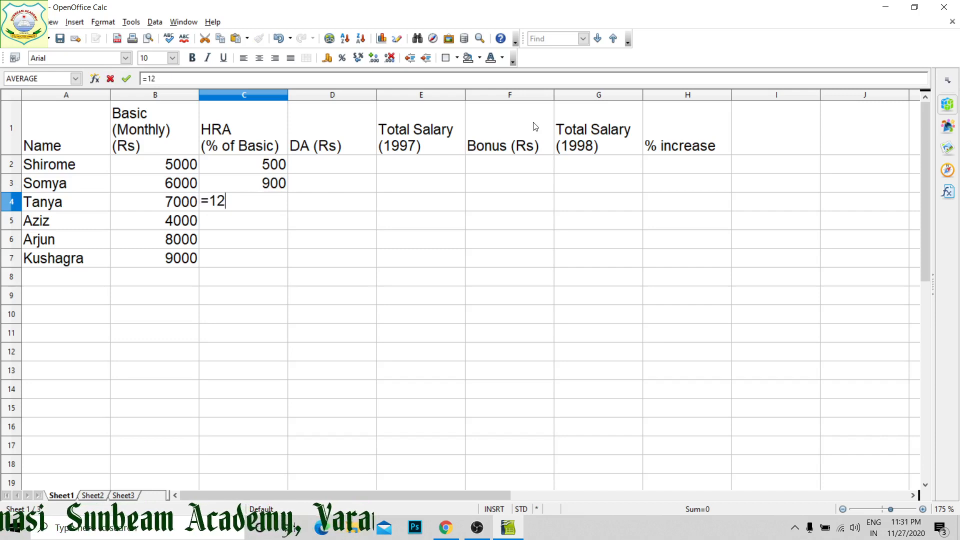
pyautogui.write('%*')
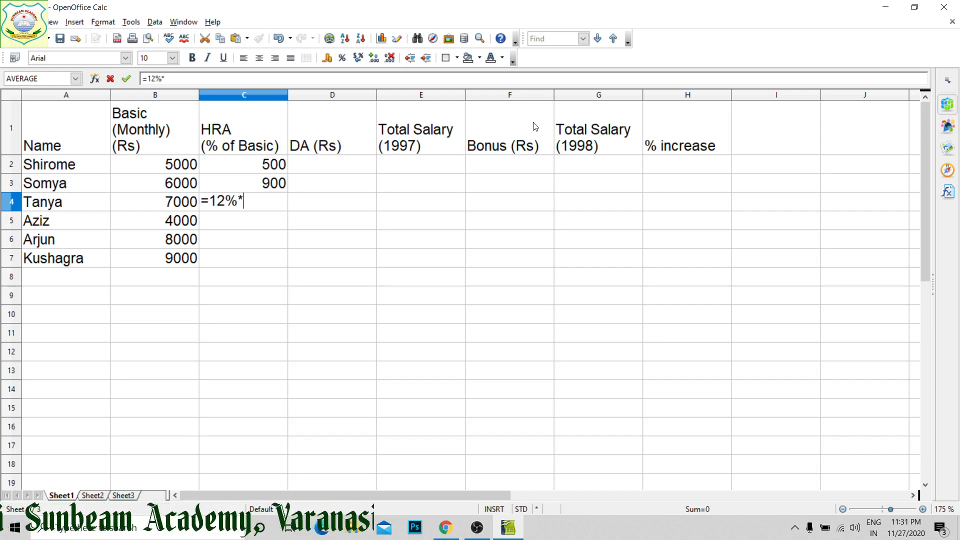
pyautogui.write('b4')
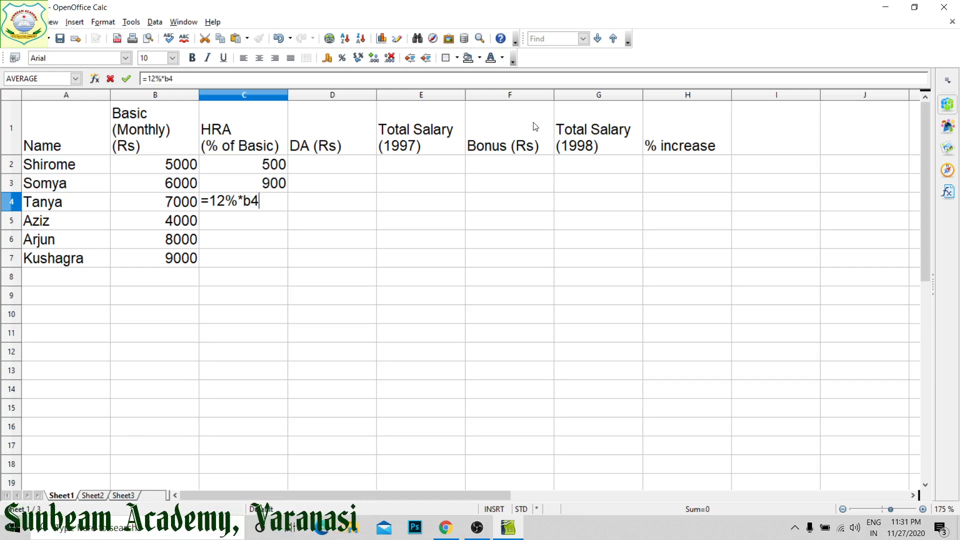
pyautogui.press('Return')
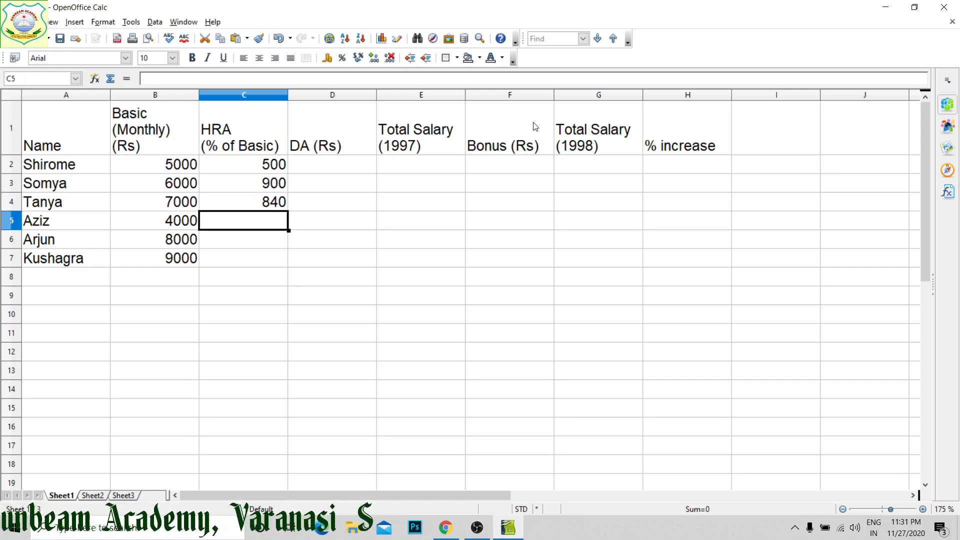
# Calculate the HRA in C5 as 10% of the basic salary with the formula =10%*b5
pyautogui.write('10')
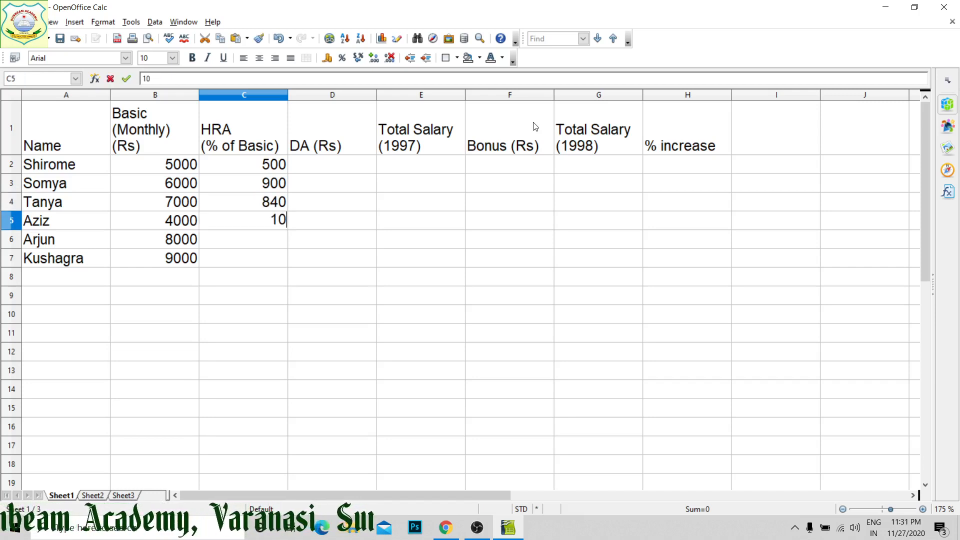
pyautogui.press('BackSpace')
pyautogui.press('BackSpace')
pyautogui.write('=10%')
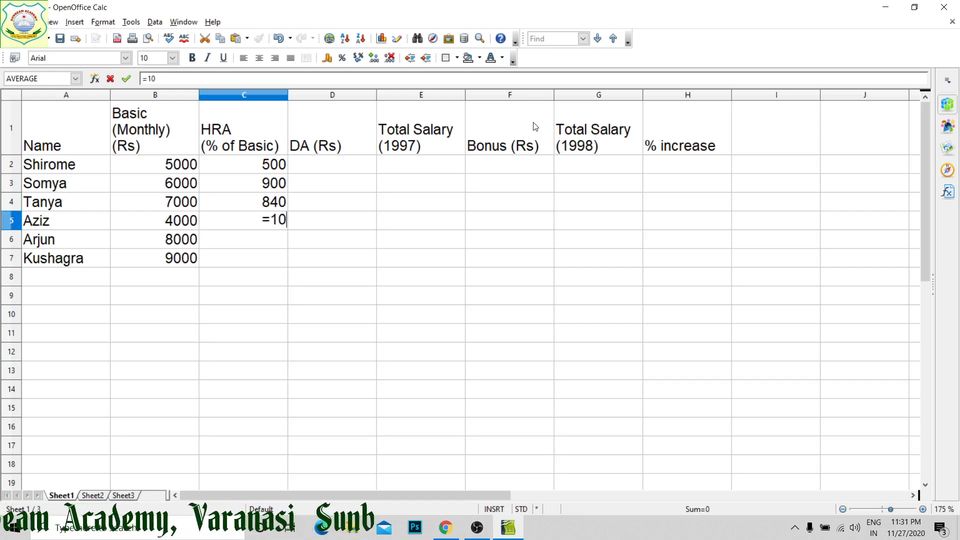
pyautogui.write('*')
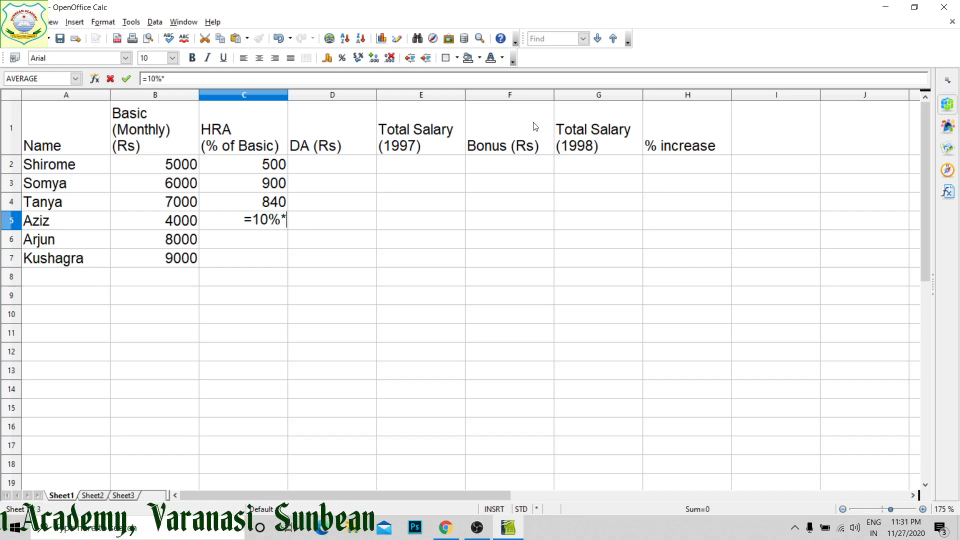
pyautogui.write('b5')
pyautogui.press('Return')
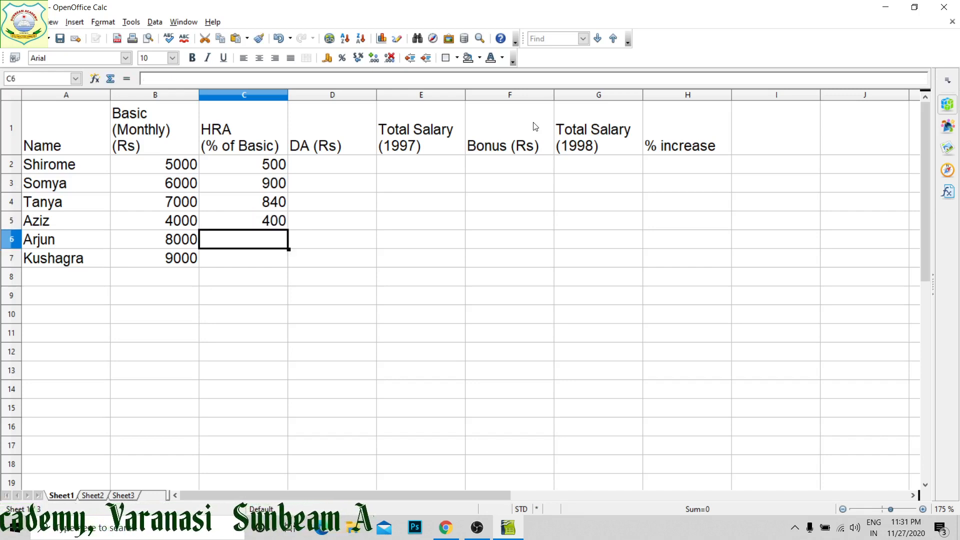
# Enter the HRA formulas =12%*b6 in C6 and =12%*b7 in C7
pyautogui.write('=12%')
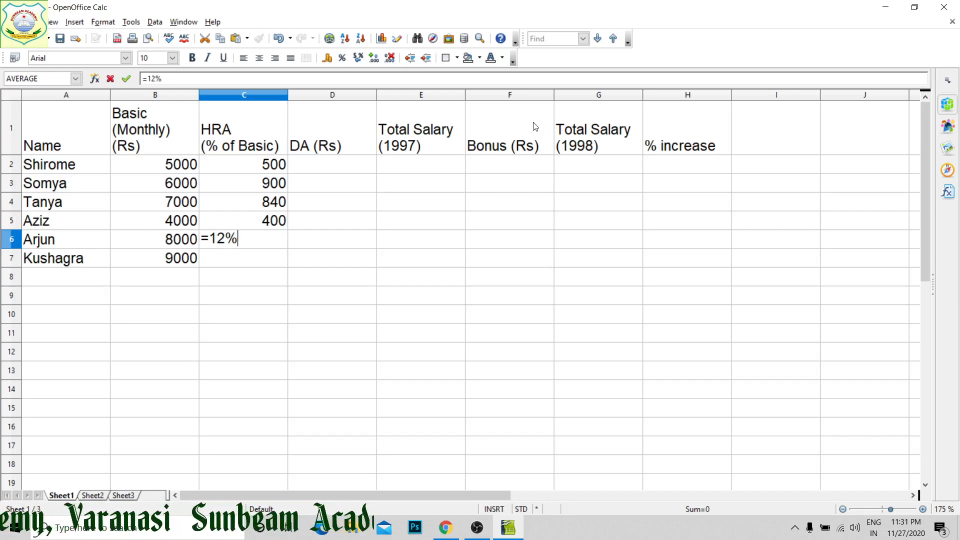
pyautogui.write('*b')
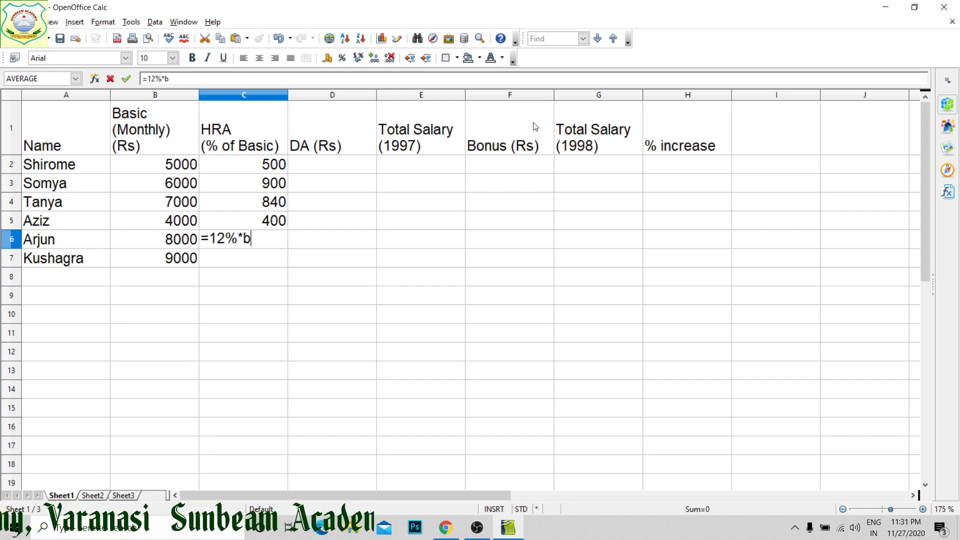
pyautogui.write('6')
pyautogui.press('Return')
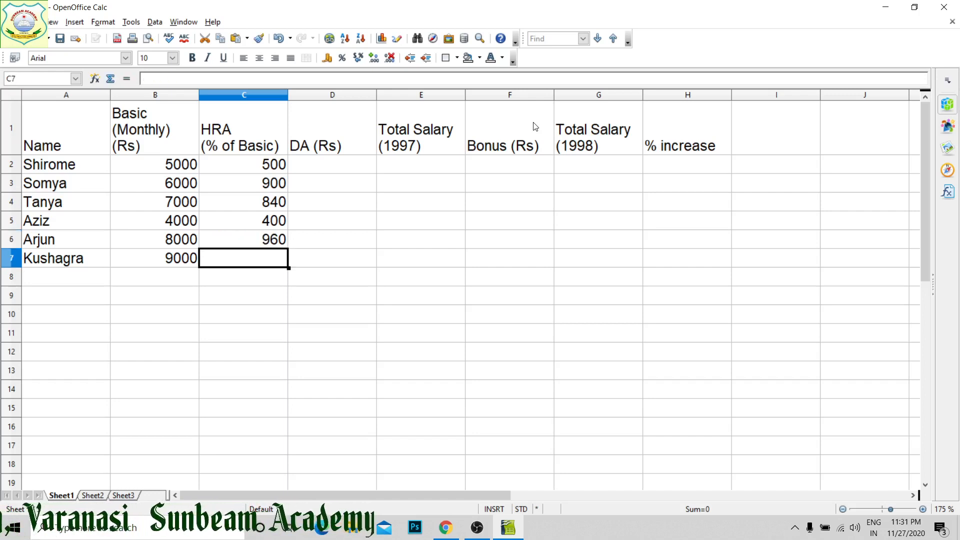
pyautogui.write('=12')
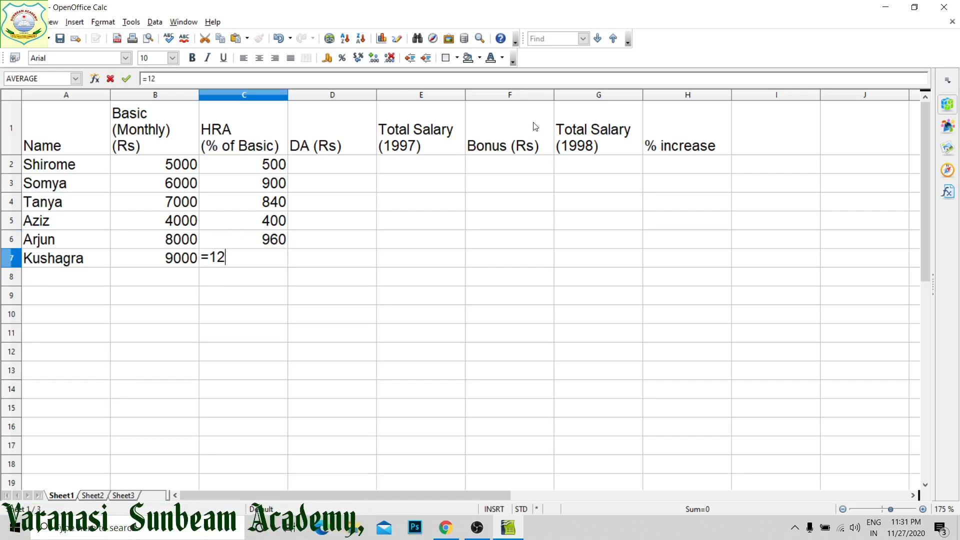
pyautogui.write('%*')
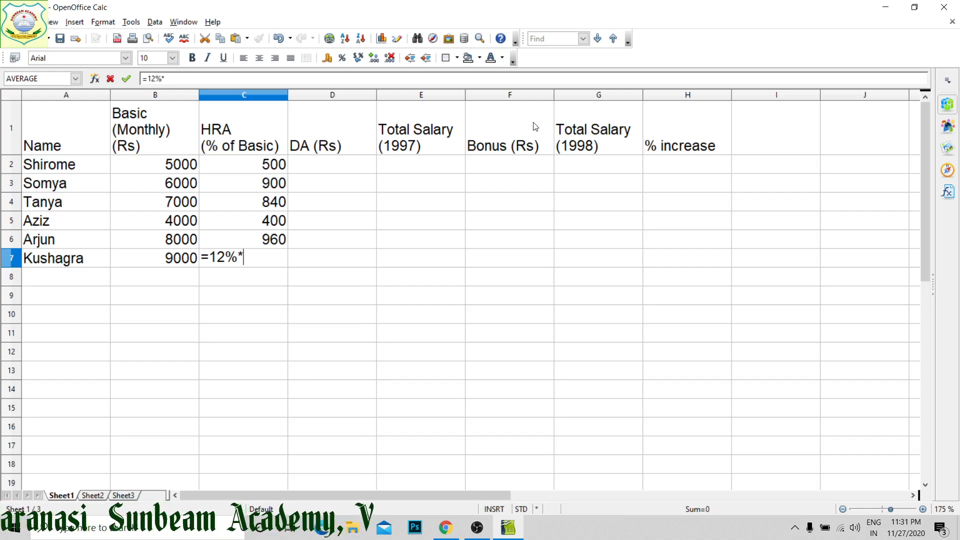
pyautogui.write('b7')
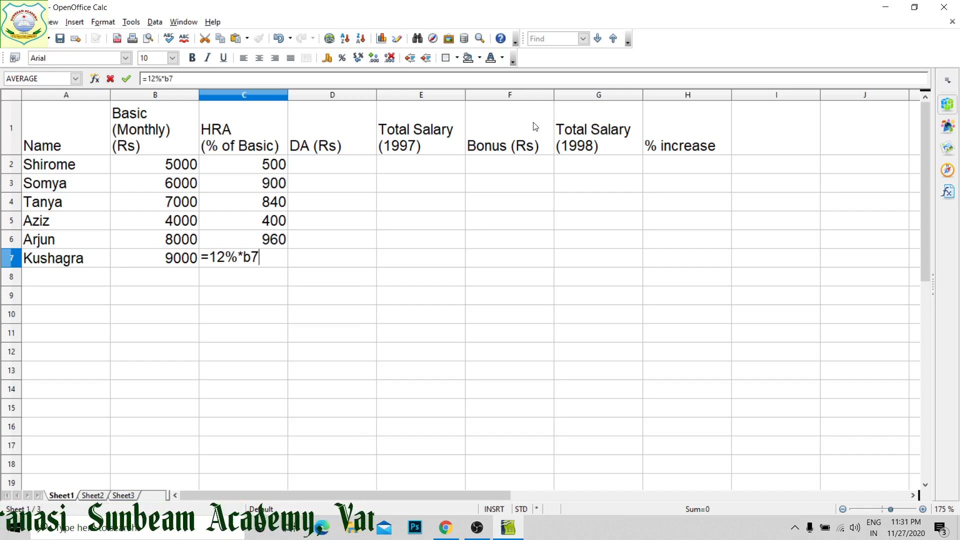
pyautogui.press('Return')
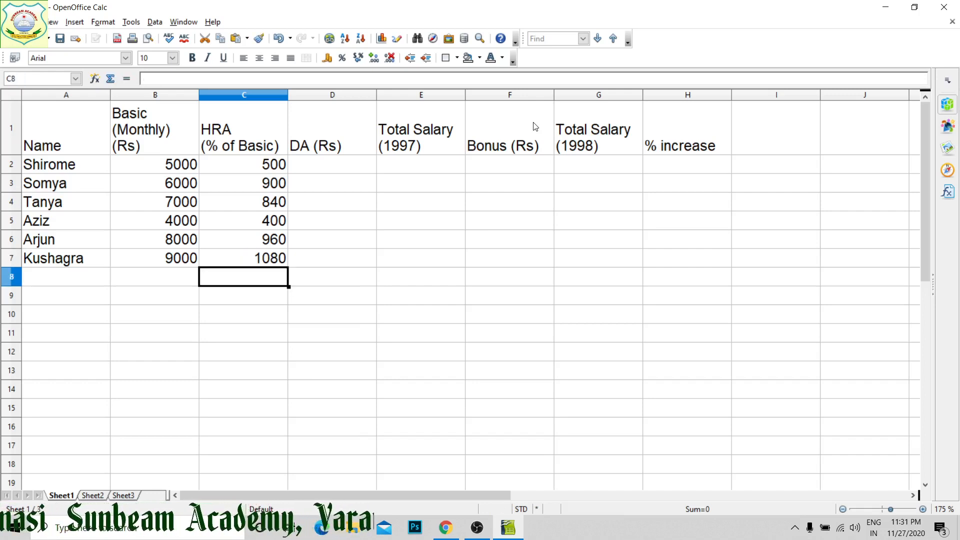
# Enter the DA amounts 450, 800 and 900 in cells D2 to D4
pyautogui.press('Up')
pyautogui.press('Right')
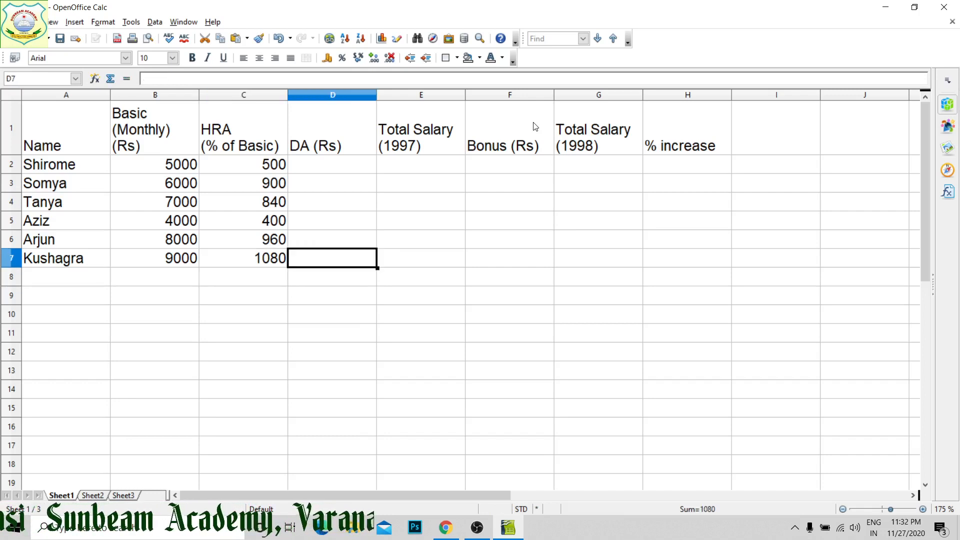
pyautogui.press('Up')
pyautogui.press('Up')
pyautogui.press('Up')
pyautogui.press('Up')
pyautogui.press('Up')
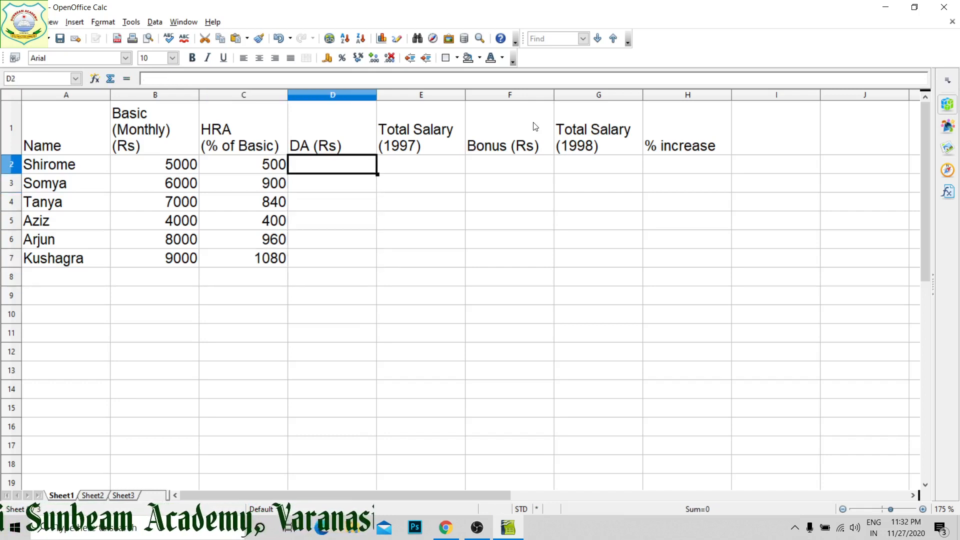
pyautogui.write('450')
pyautogui.press('Return')
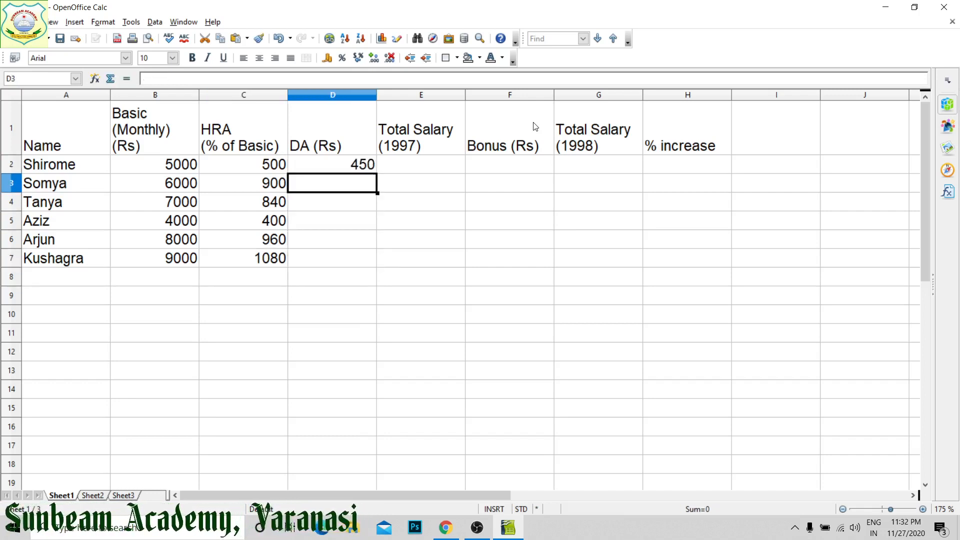
pyautogui.write('800')
pyautogui.press('Return')
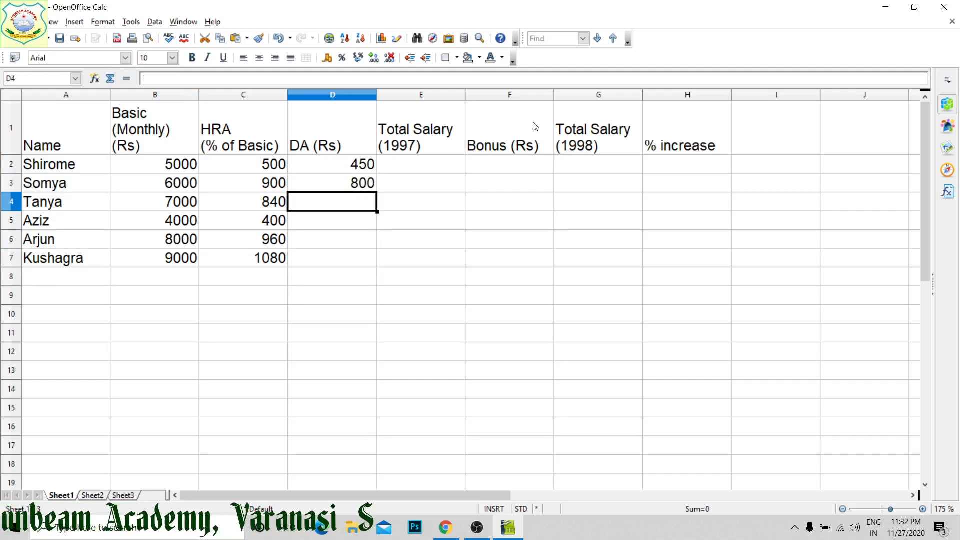
pyautogui.write('900')
pyautogui.press('Return')
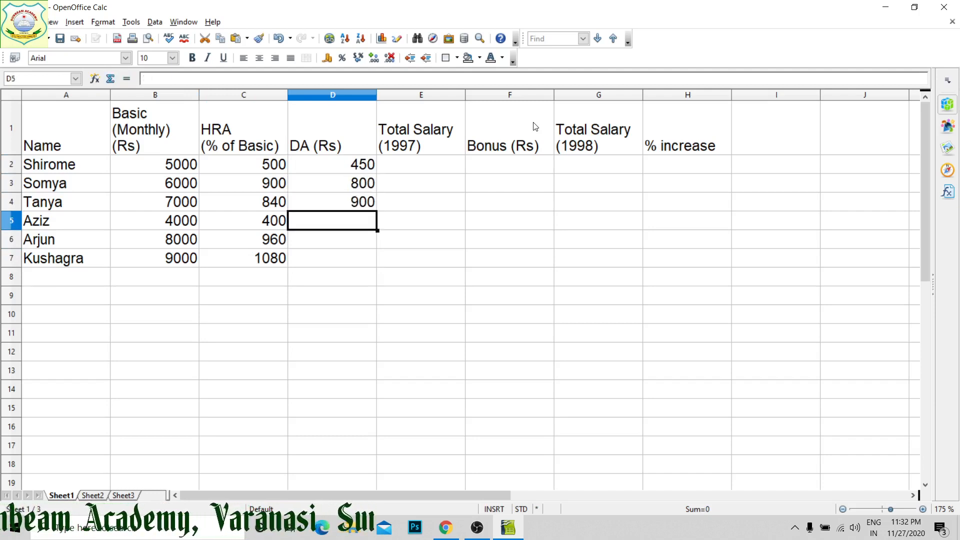
# Enter the DA amounts 500, 700 and 1000 in cells D5 to D7
pyautogui.write('500')
pyautogui.press('Return')
pyautogui.write('700')
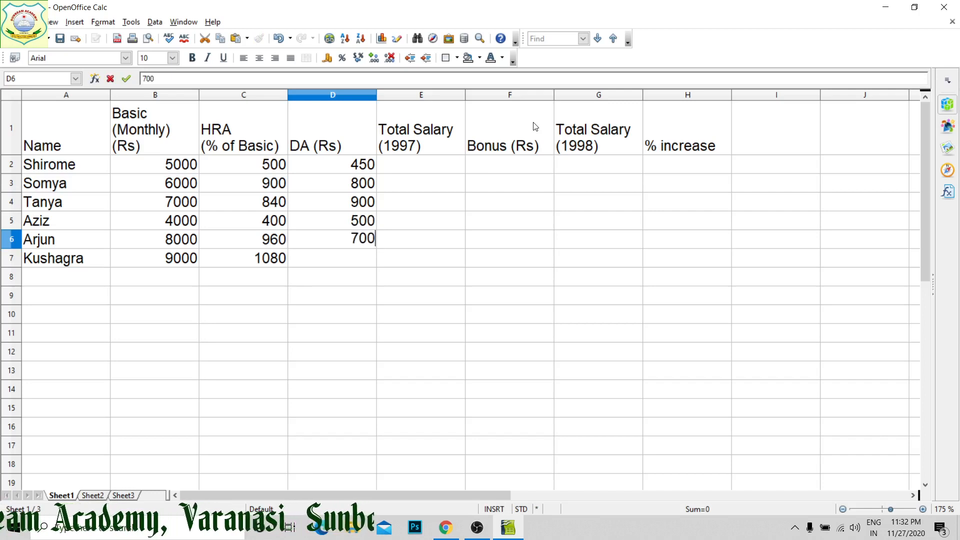
pyautogui.press('Return')
pyautogui.write('1000')
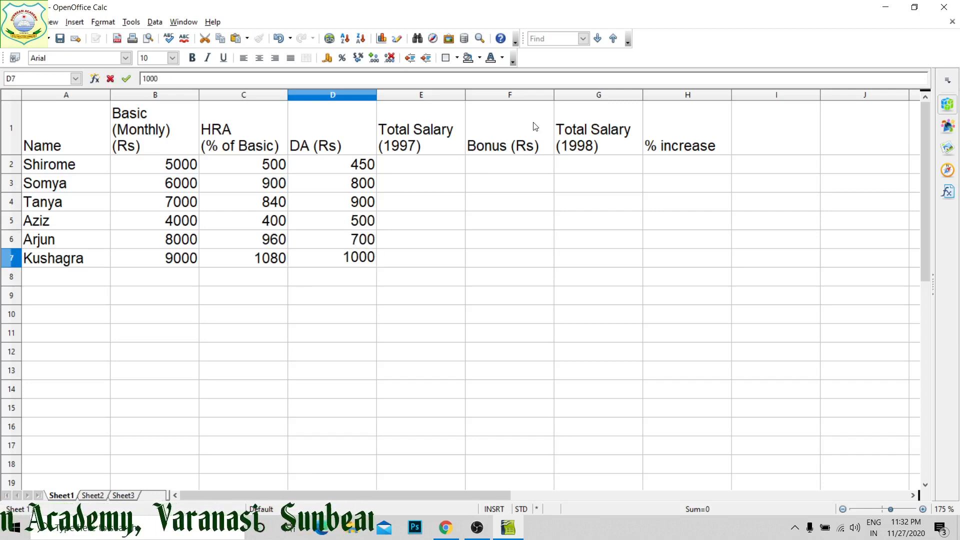
pyautogui.press('Return')
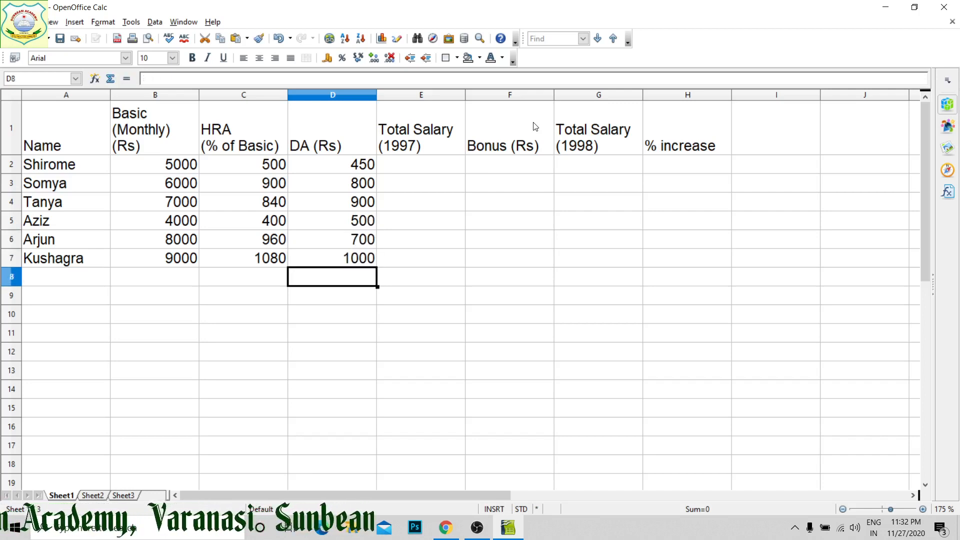
# Examine the basic pay, HRA and DA cells in row 2 that make up the monthly salary
pyautogui.press('Up')
pyautogui.press('Up')
pyautogui.press('Up')
pyautogui.press('Up')
pyautogui.press('Up')
pyautogui.press('Up')
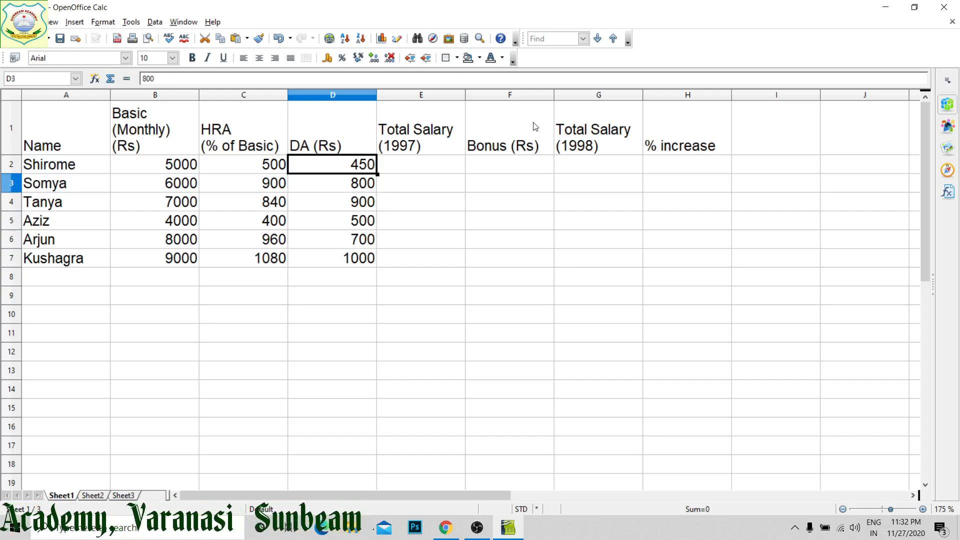
pyautogui.press('Right')
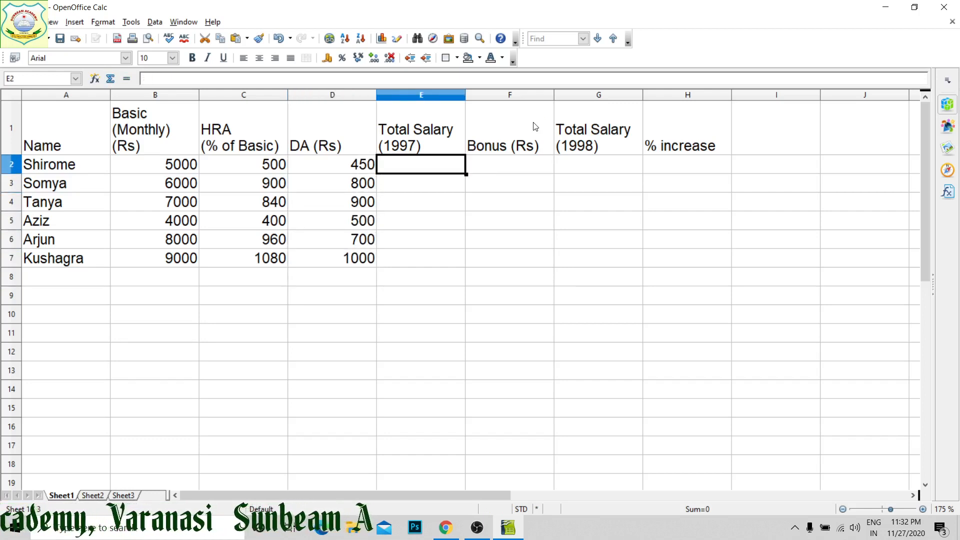
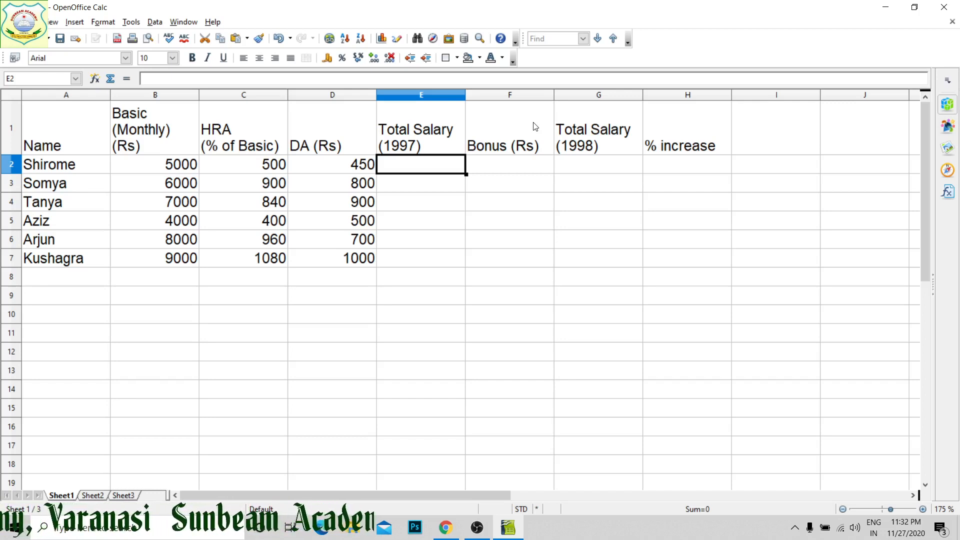
pyautogui.press('Left')
pyautogui.press('Left')
pyautogui.press('Left')
pyautogui.press('Right')
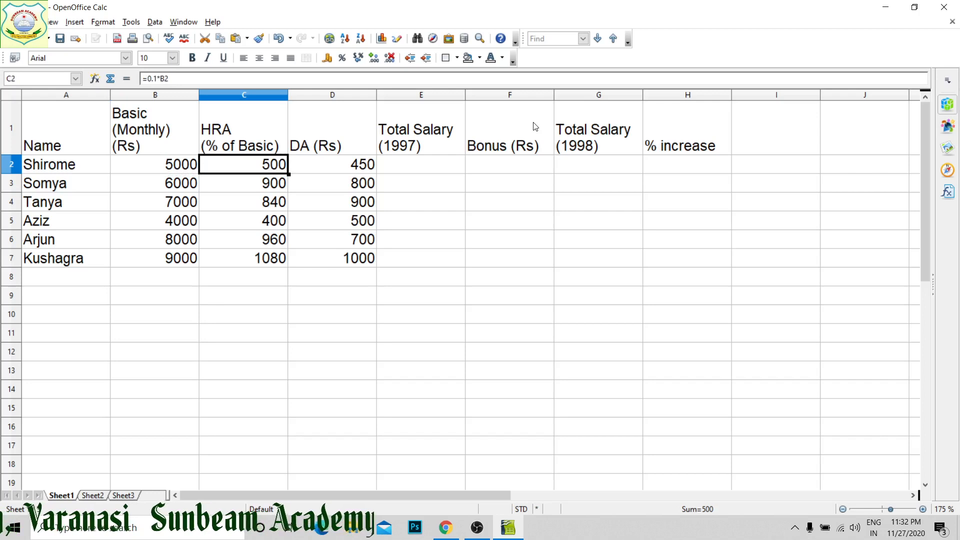
pyautogui.press('Right')
pyautogui.press('Left')
pyautogui.press('Left')
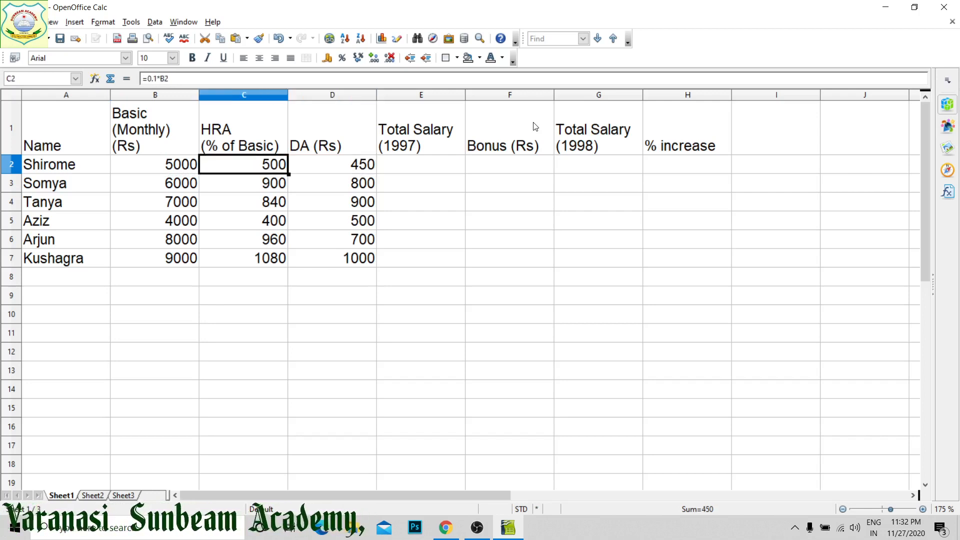
pyautogui.press('Right')
pyautogui.press('Right')
pyautogui.press('Left')
pyautogui.press('Left')
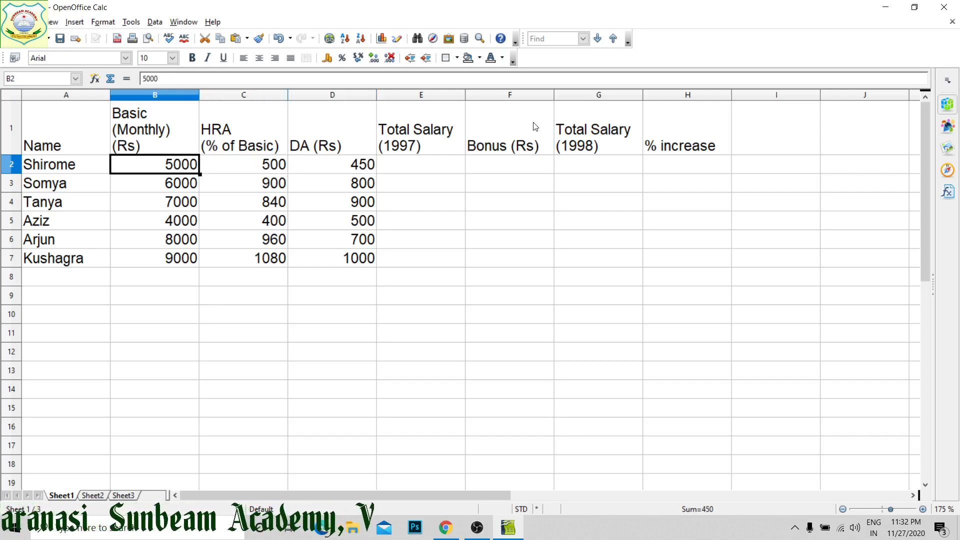
pyautogui.press('Right')
pyautogui.press('Right')
pyautogui.press('Right')
pyautogui.press('Left')
pyautogui.press('Left')
pyautogui.press('Left')
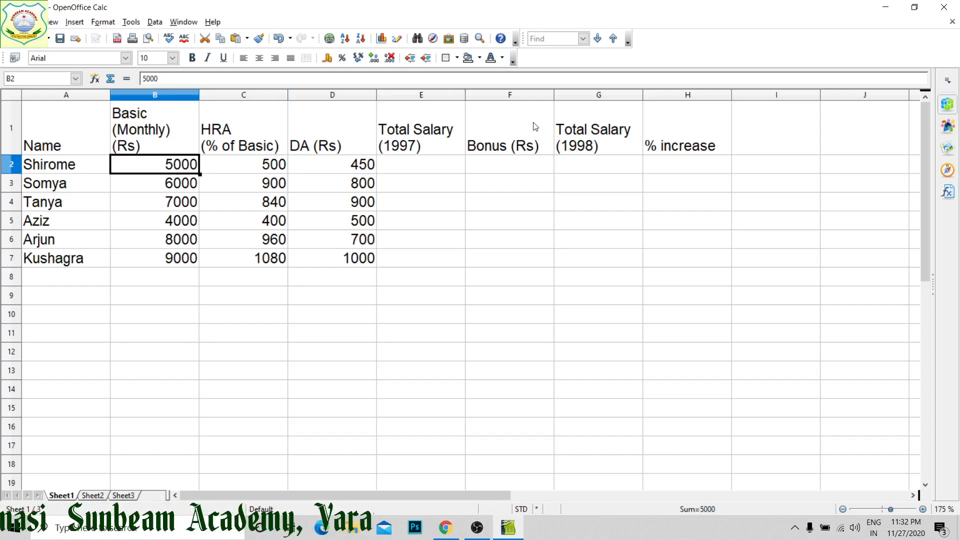
# Calculate the 1997 total salary in E2 with the formula =(B2+C2+D2)*12
pyautogui.press('Right')
pyautogui.press('Right')
pyautogui.press('Right')
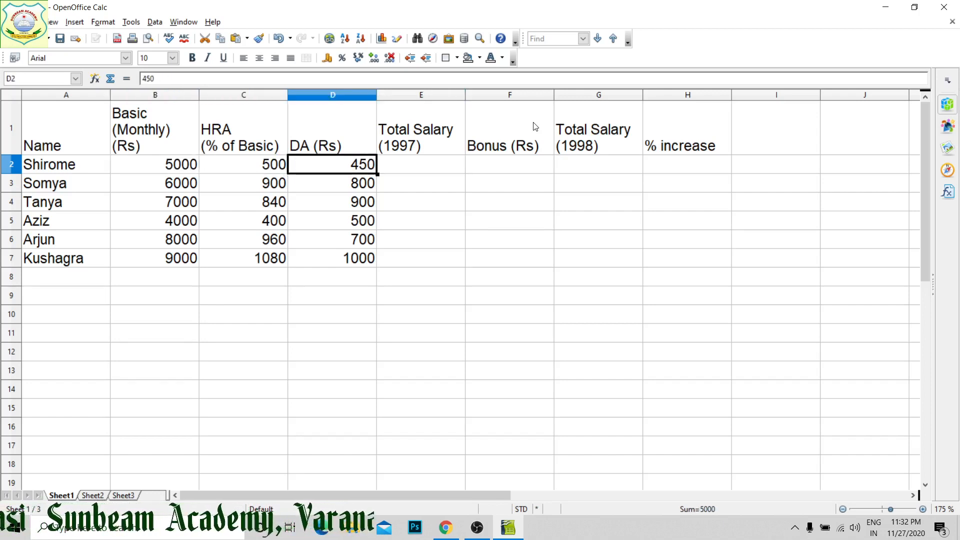
pyautogui.write('=')
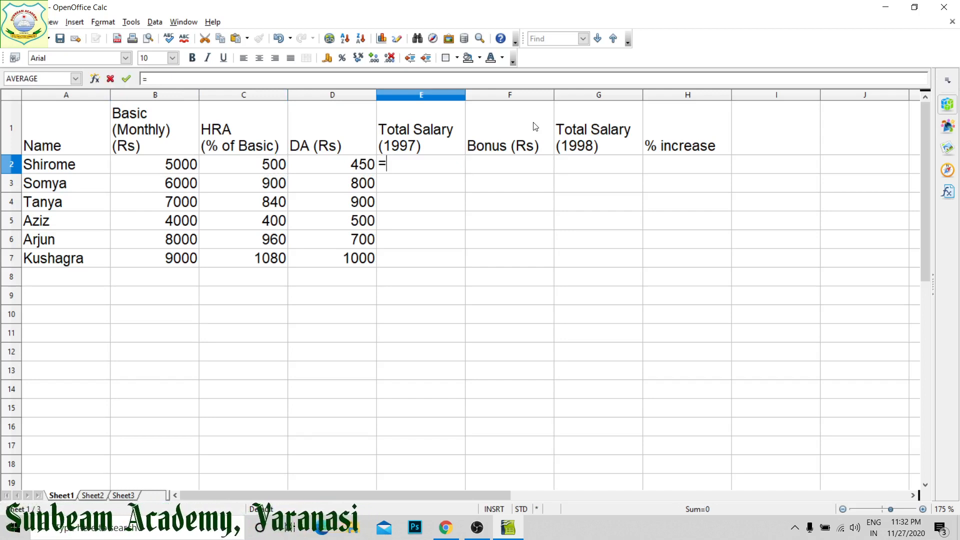
pyautogui.write('(')
pyautogui.press('Left')
pyautogui.press('Left')
pyautogui.press('Left')
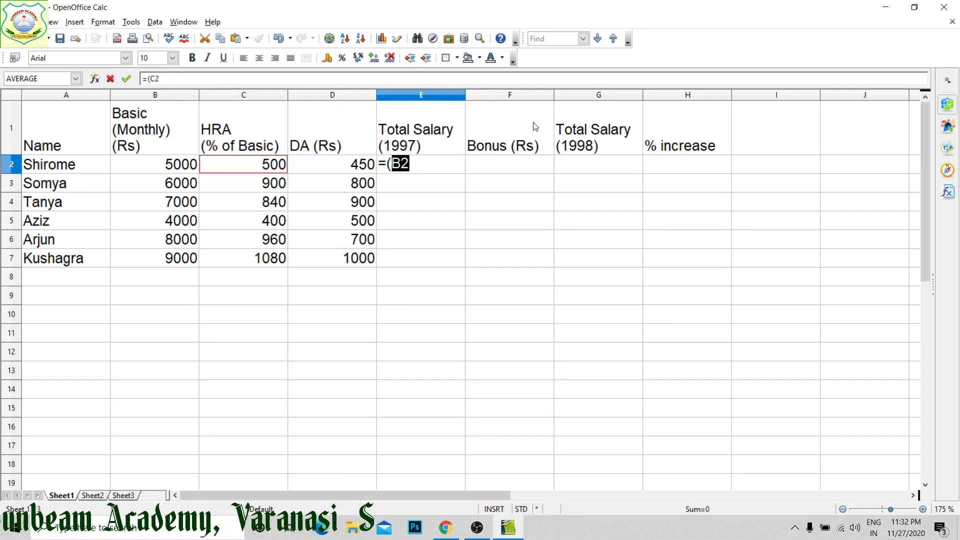
pyautogui.write('+')
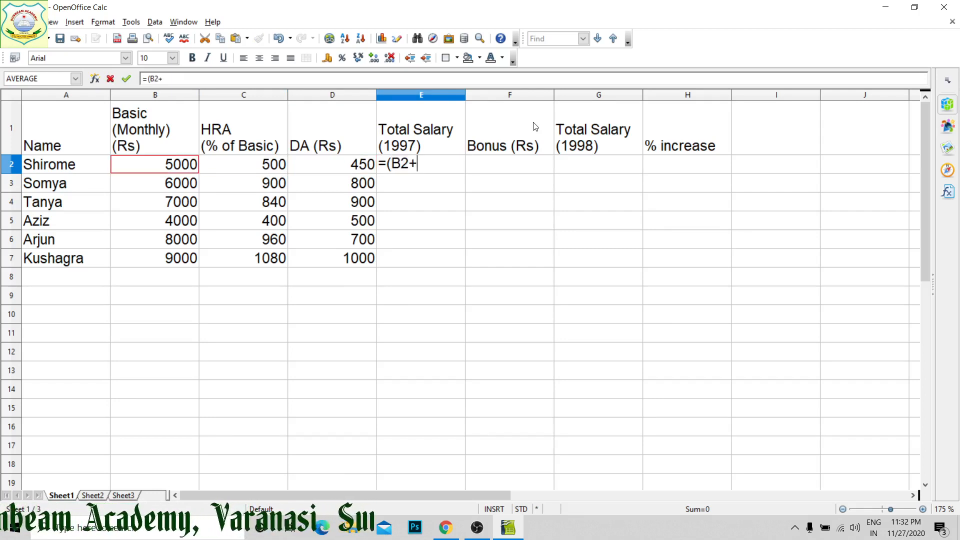
pyautogui.press('Left')
pyautogui.press('Left')
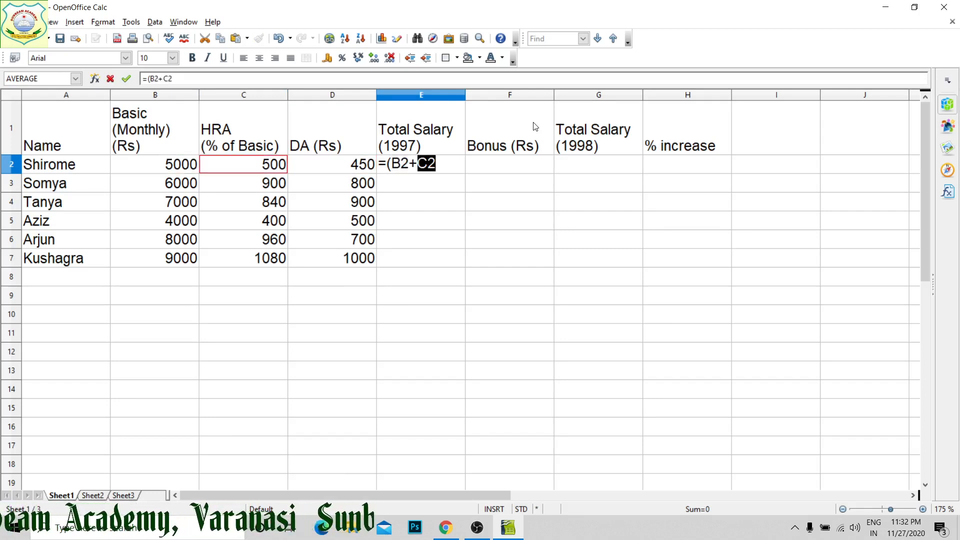
pyautogui.write('+')
pyautogui.press('Left')
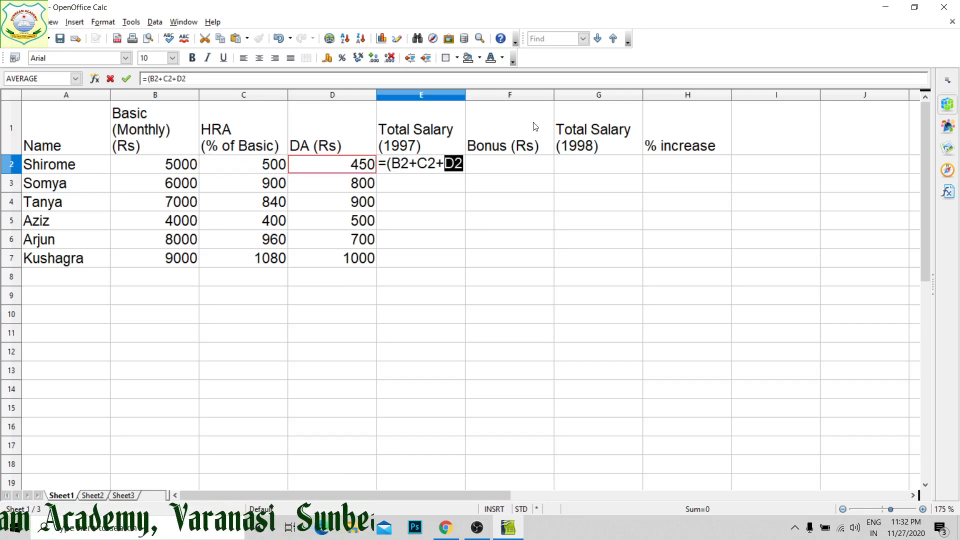
pyautogui.write(')')
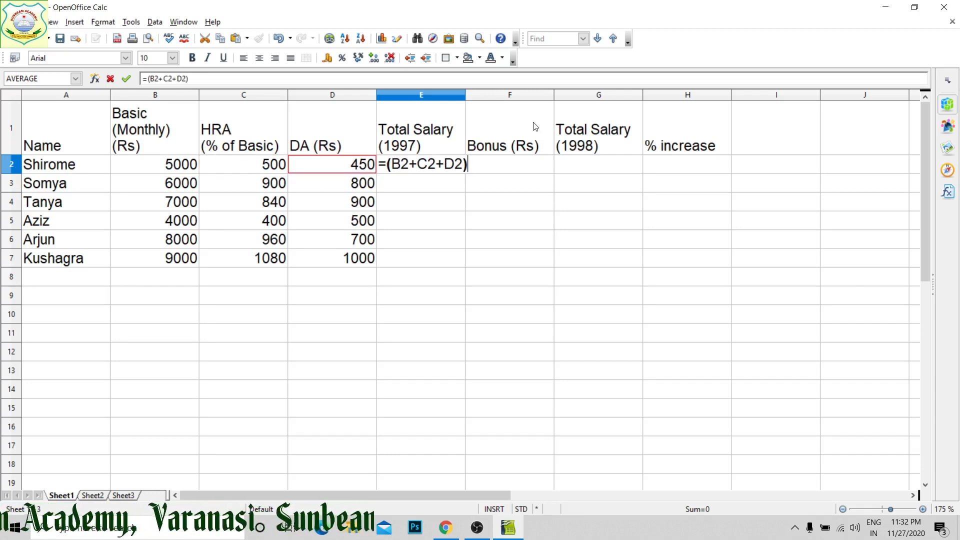
pyautogui.write('*12')
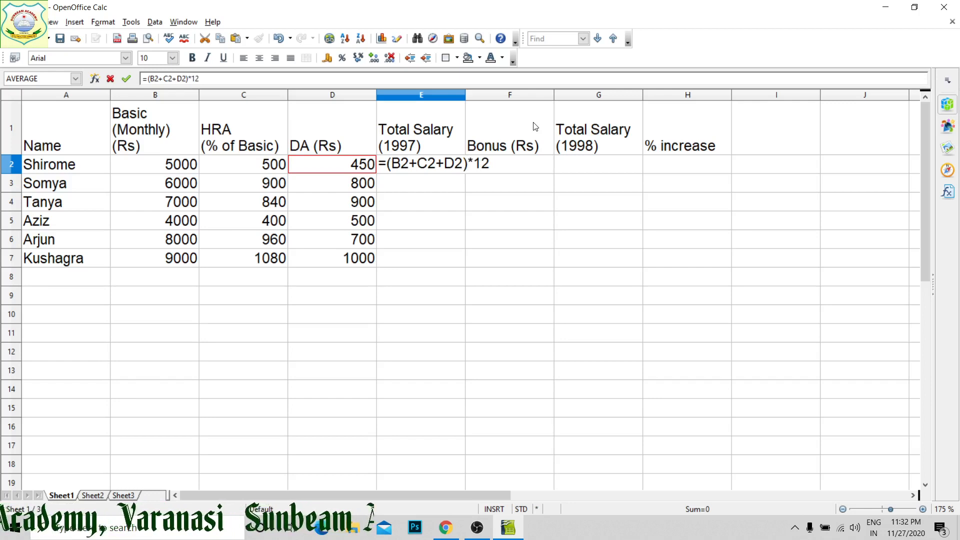
pyautogui.press('Return')
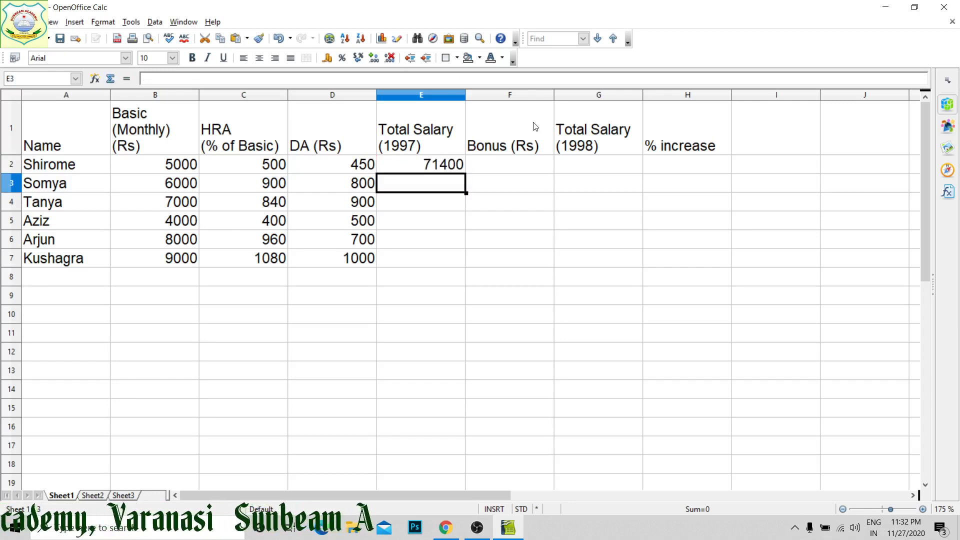
# Copy the 1997 total salary formula from E2 into cells E3 to E7
pyautogui.press('Up')
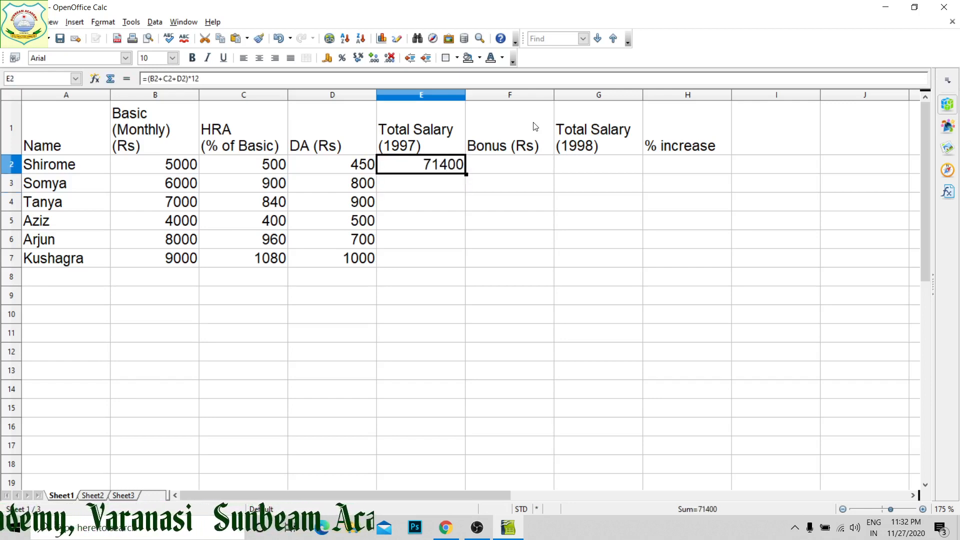
pyautogui.press('Down')
pyautogui.hotkey('shift', 'Down')
pyautogui.hotkey('shift', 'Down')
pyautogui.hotkey('shift', 'Down')
pyautogui.hotkey('shift', 'Down')
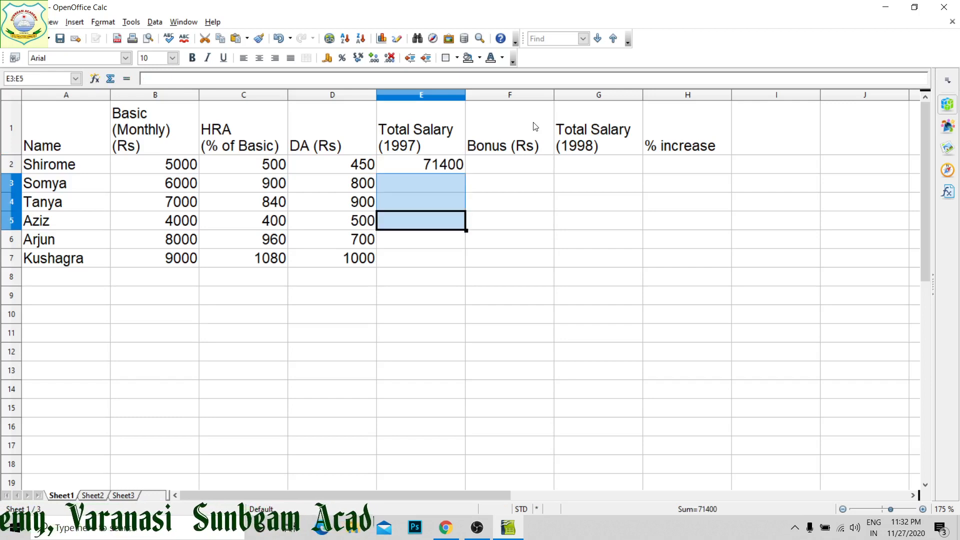
pyautogui.hotkey('ctrl', 'd')
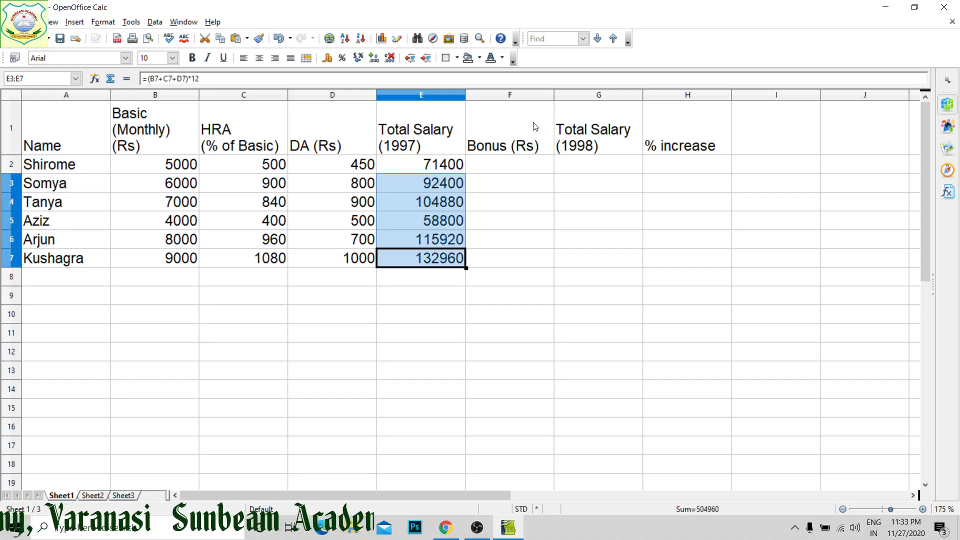
# Enter the bonus amounts 1200, 200, 1800 and 1700 in cells F2 to F5
pyautogui.press('Up')
pyautogui.press('Up')
pyautogui.press('Up')
pyautogui.press('Up')
pyautogui.press('Up')
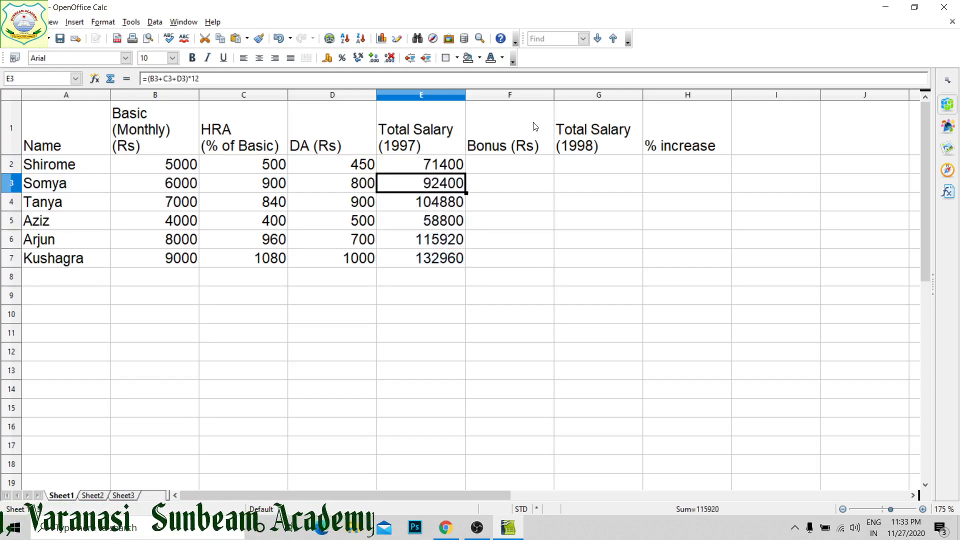
pyautogui.press('Right')
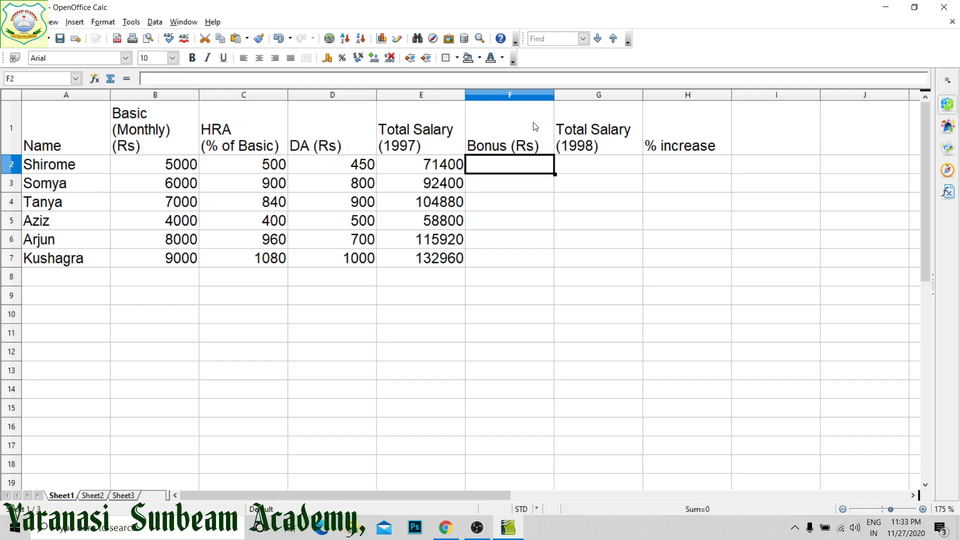
pyautogui.write('1200')
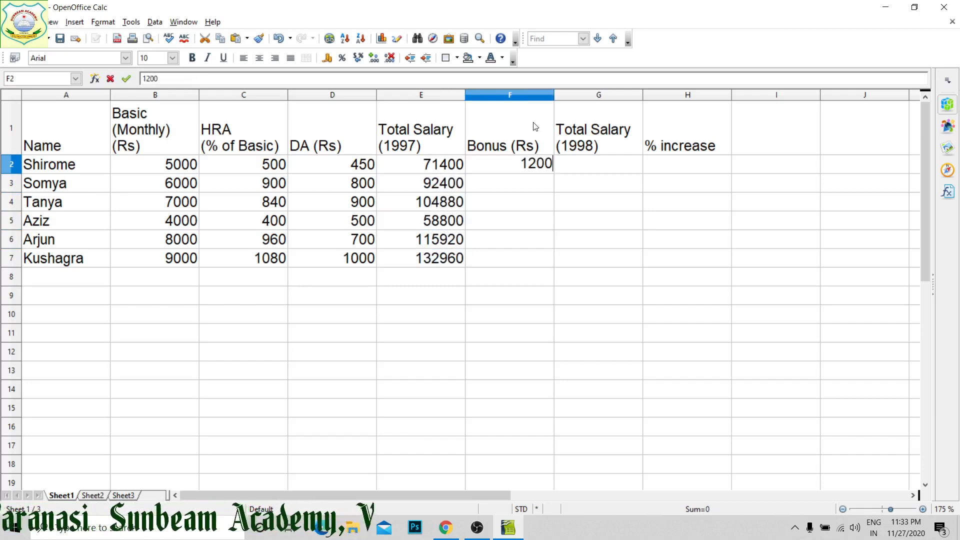
pyautogui.press('Return')
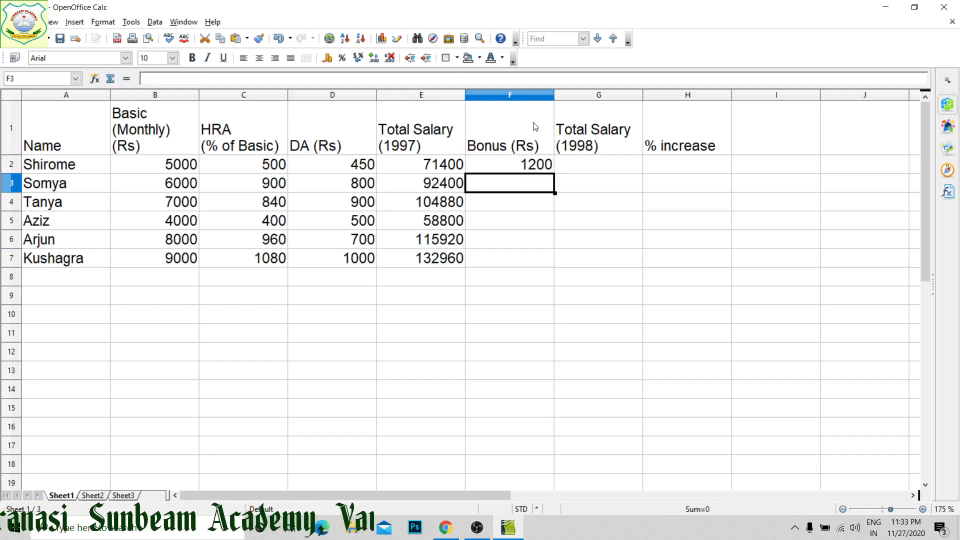
pyautogui.write('200')
pyautogui.press('Return')
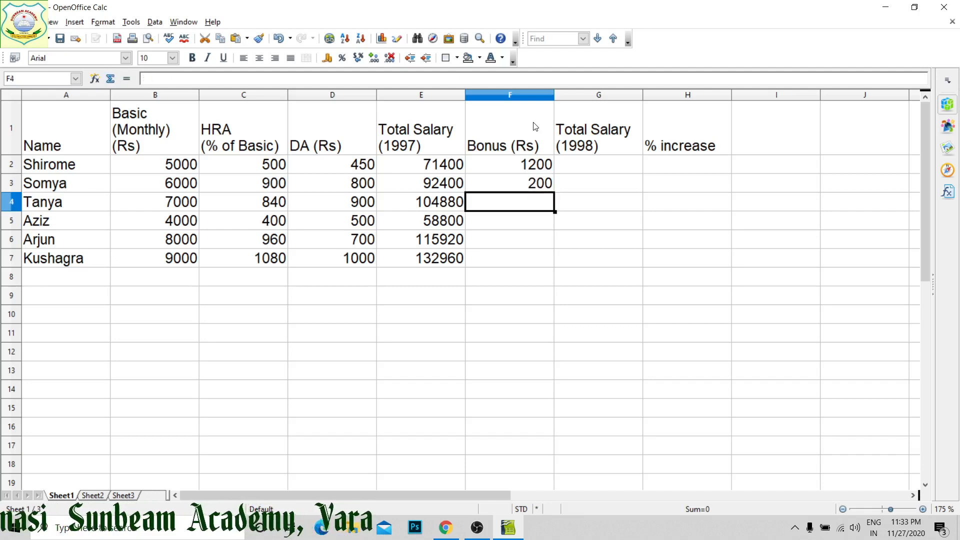
pyautogui.write('1800')
pyautogui.press('Return')
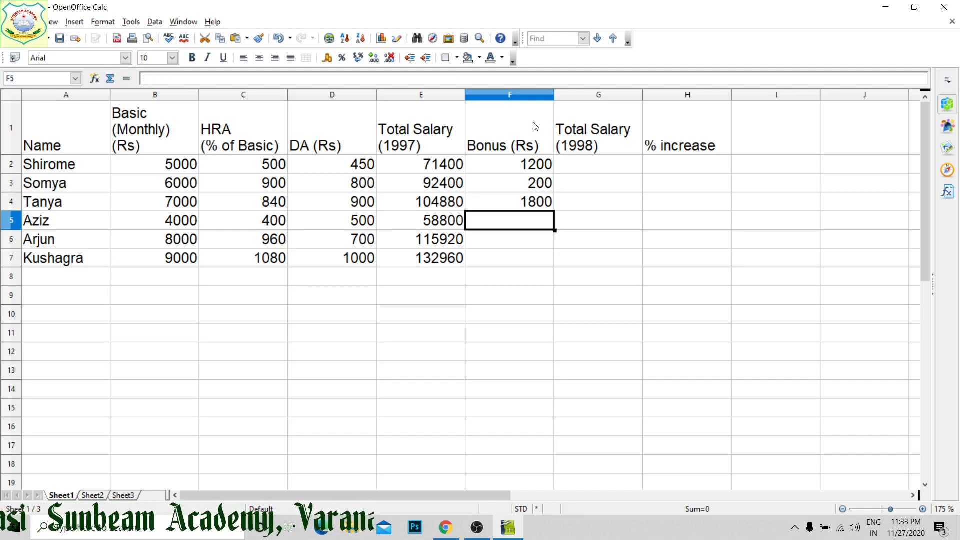
pyautogui.write('1700')
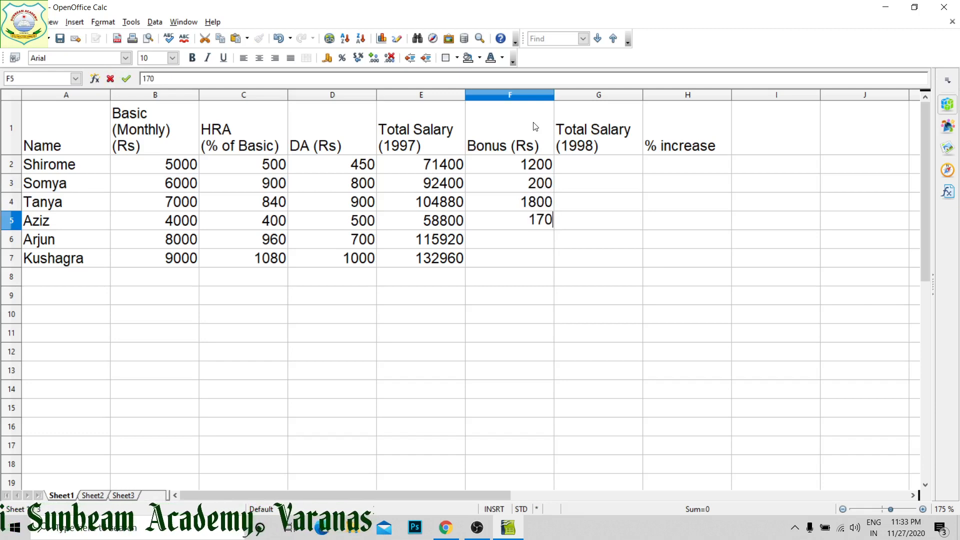
pyautogui.press('Return')
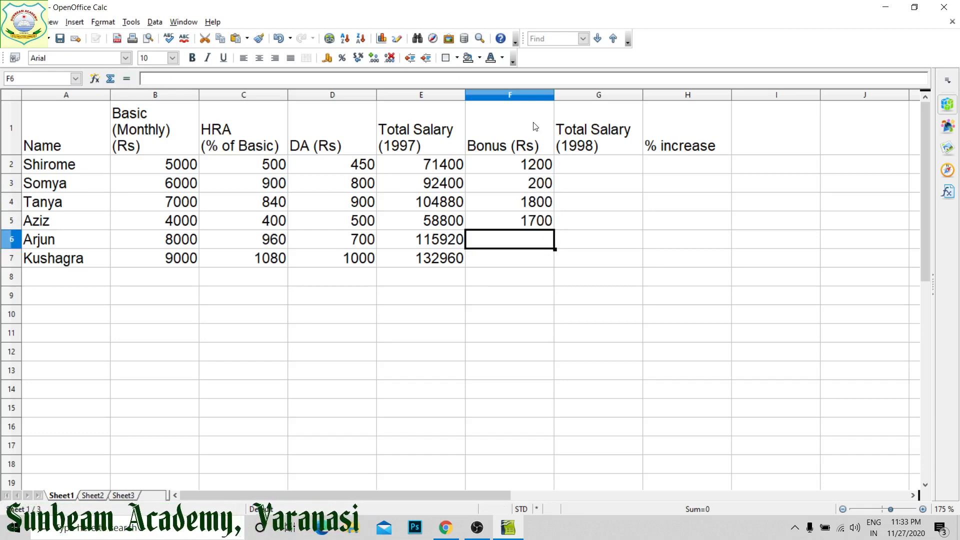
# Enter the bonus amounts 1500 and 2000 in cells F6 and F7
pyautogui.write('1500')
pyautogui.press('Return')
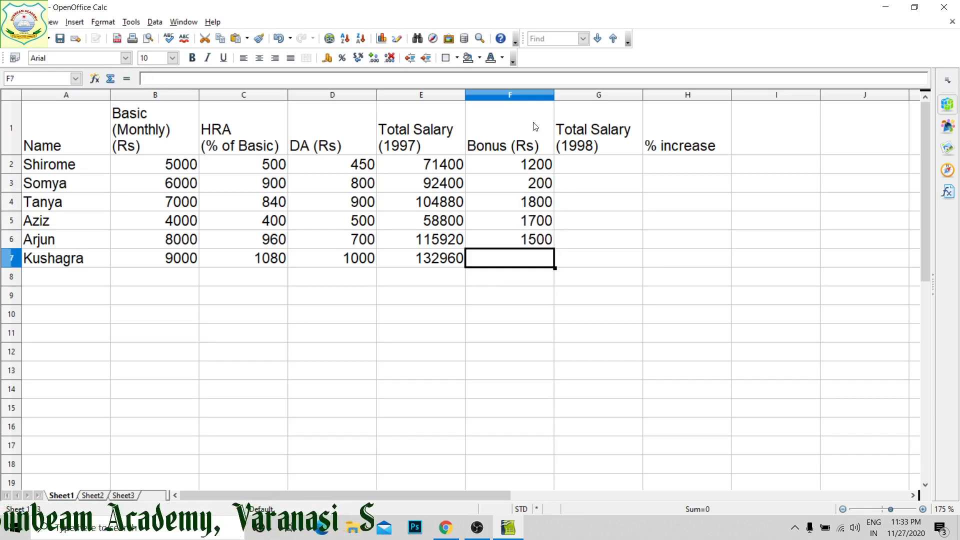
pyautogui.write('2000')
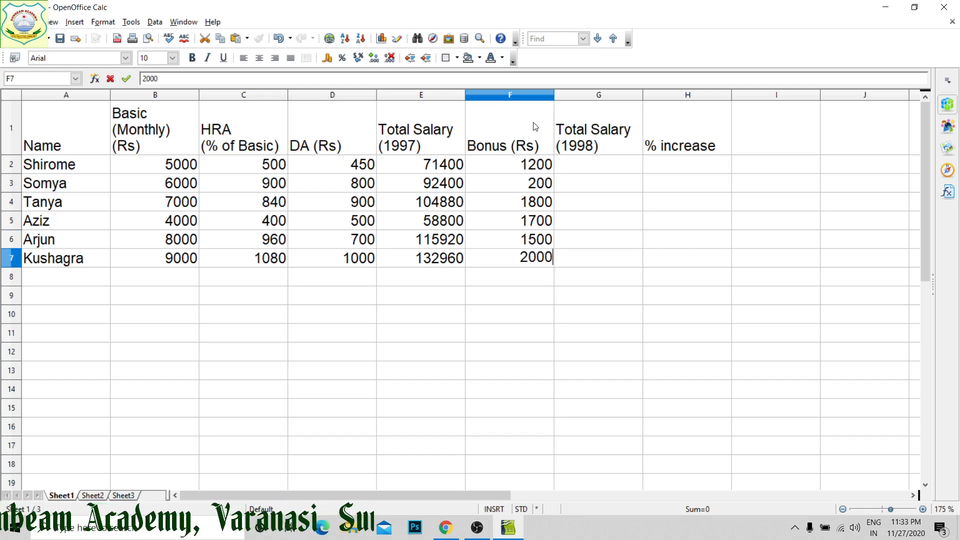
pyautogui.press('Return')
# Calculate the 1998 total salary in G2 by adding the bonus to the 1997 total with the formula =E2+F2
pyautogui.press('Right')
pyautogui.press('Up')
pyautogui.press('Up')
pyautogui.press('Up')
pyautogui.press('Up')
pyautogui.press('Up')
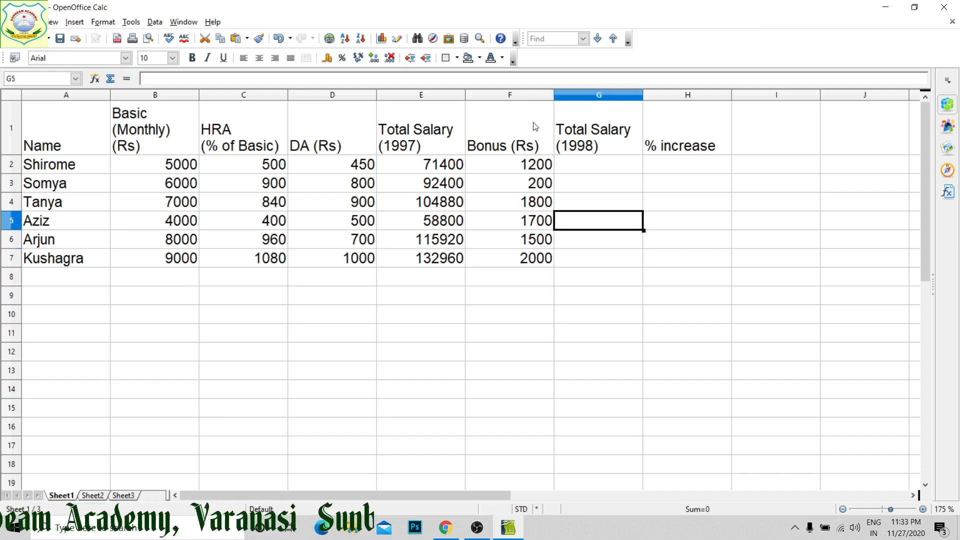
pyautogui.press('Up')
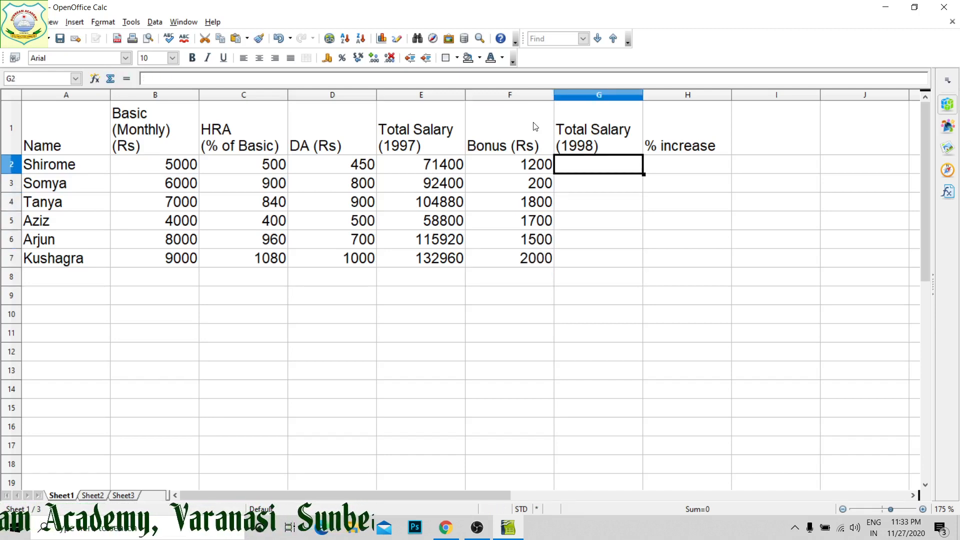
pyautogui.press('Left')
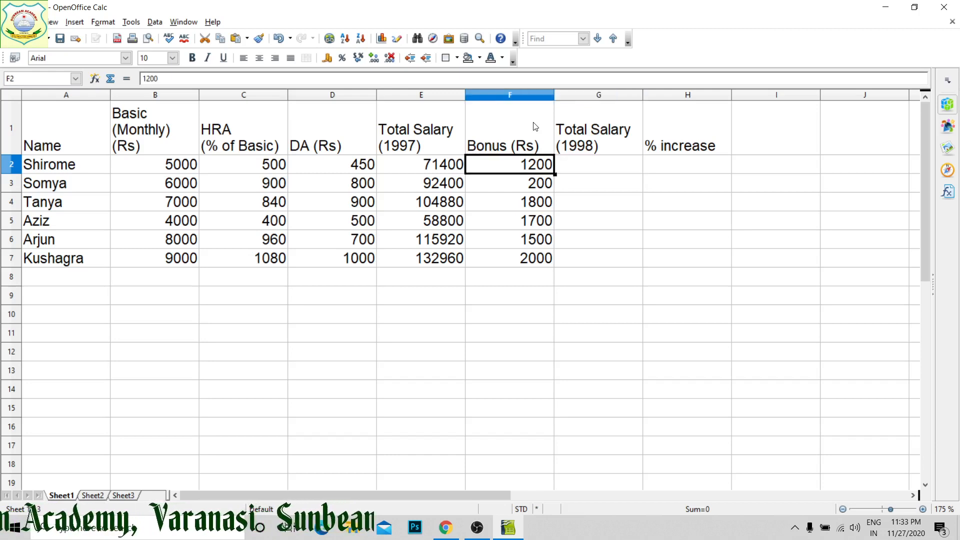
pyautogui.press('Left')
pyautogui.press('Right')
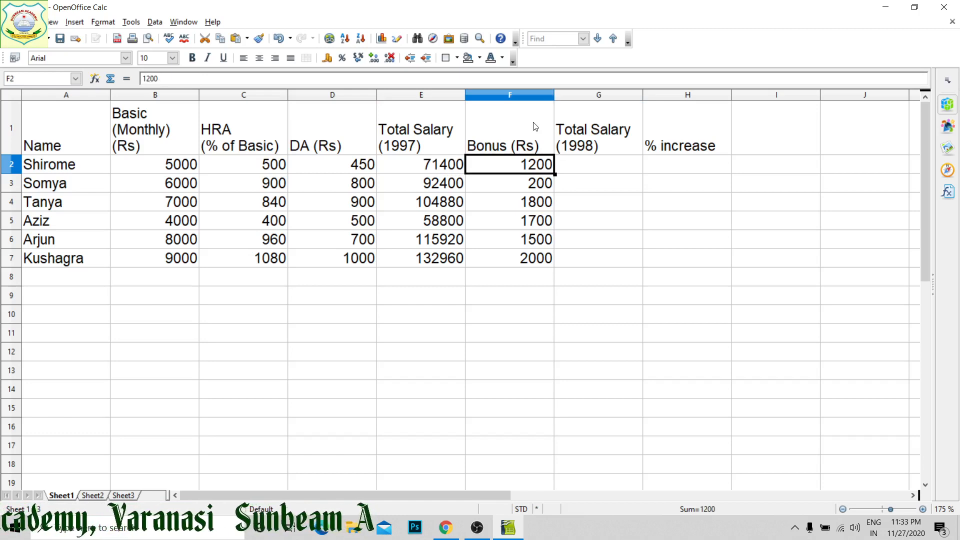
pyautogui.press('Right')
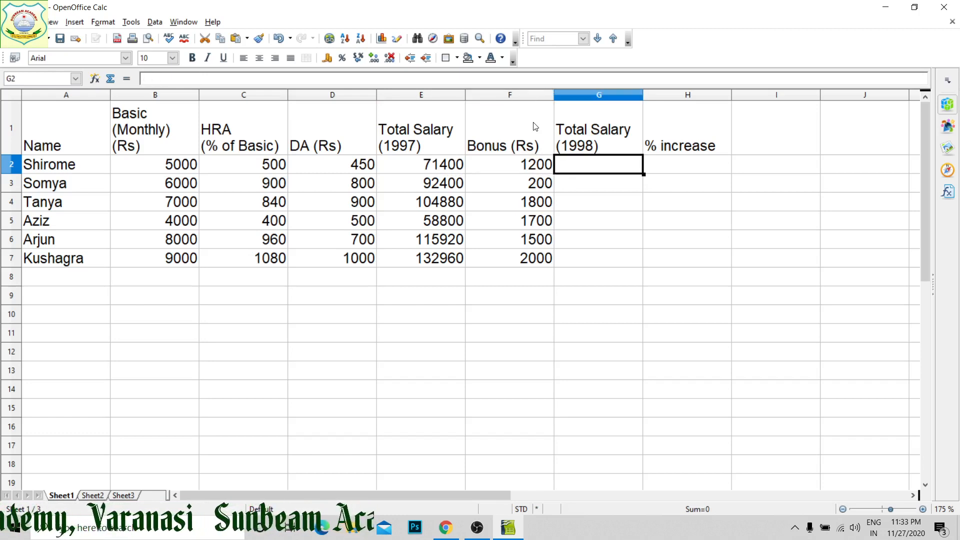
pyautogui.write('=')
pyautogui.press('Left')
pyautogui.press('Left')
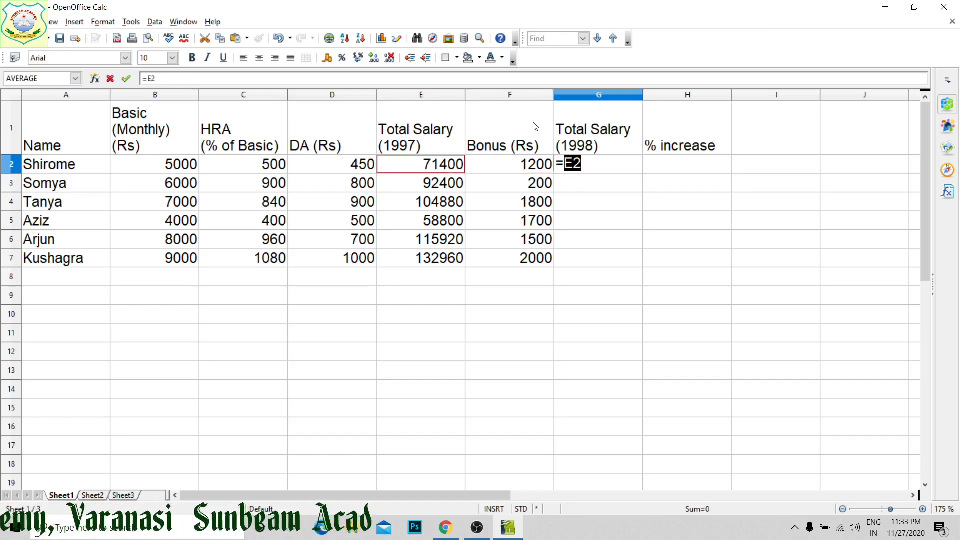
pyautogui.write('+')
pyautogui.press('Left')
pyautogui.press('Left')
pyautogui.press('Left')
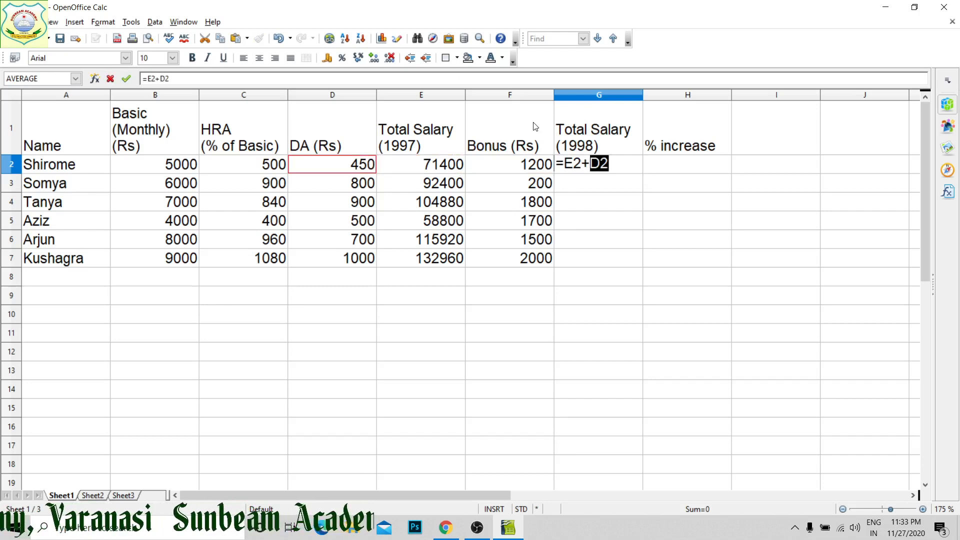
pyautogui.press('Right')
pyautogui.press('Right')
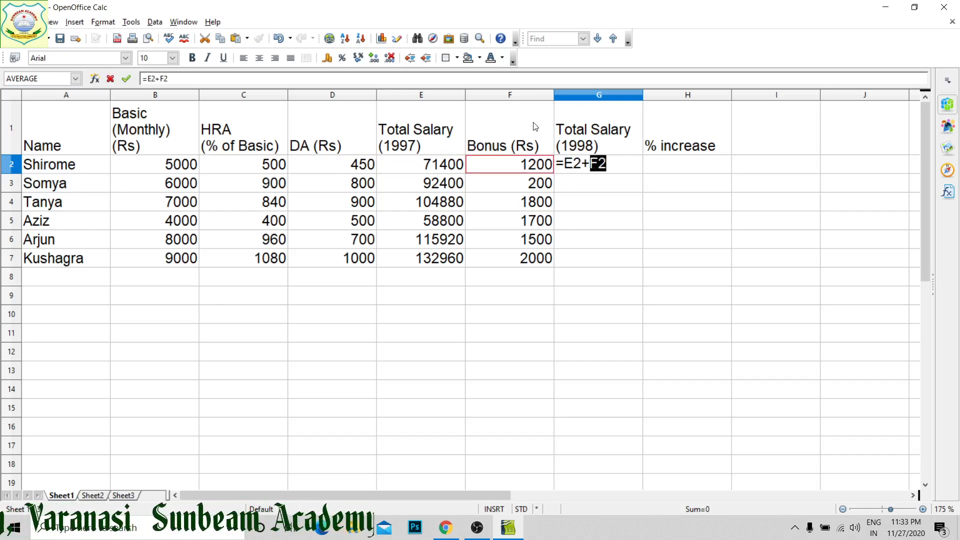
pyautogui.press('Return')
# Copy the 1998 total salary formula from G2 into cells G3 to G7
pyautogui.press('Up')
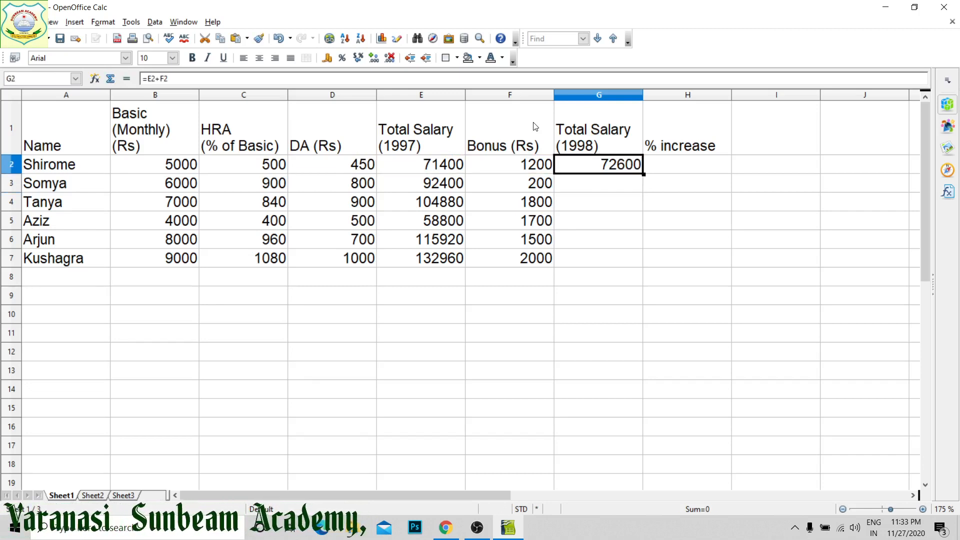
pyautogui.press('Down')
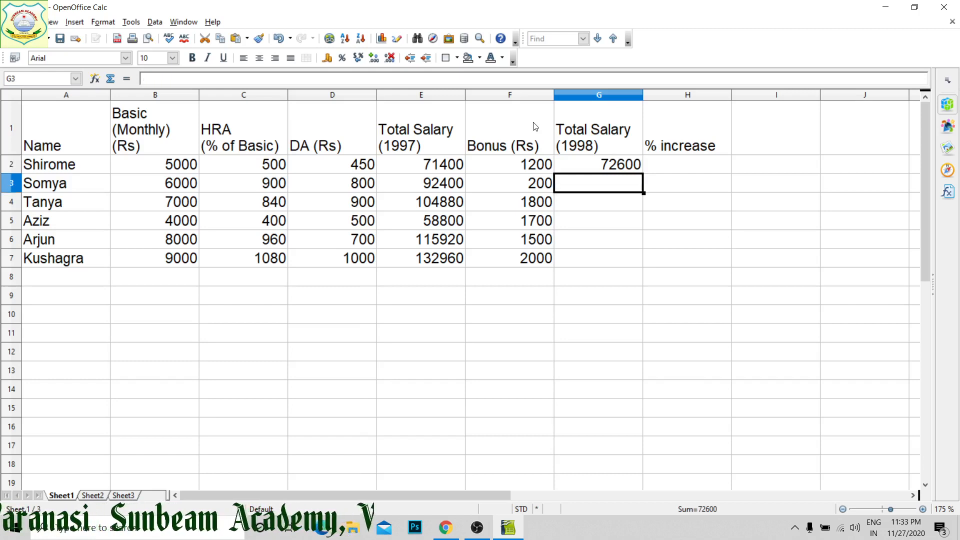
pyautogui.hotkey('shift', 'Down')
pyautogui.hotkey('shift', 'Down')
pyautogui.hotkey('shift', 'Down')
pyautogui.hotkey('shift', 'Down')
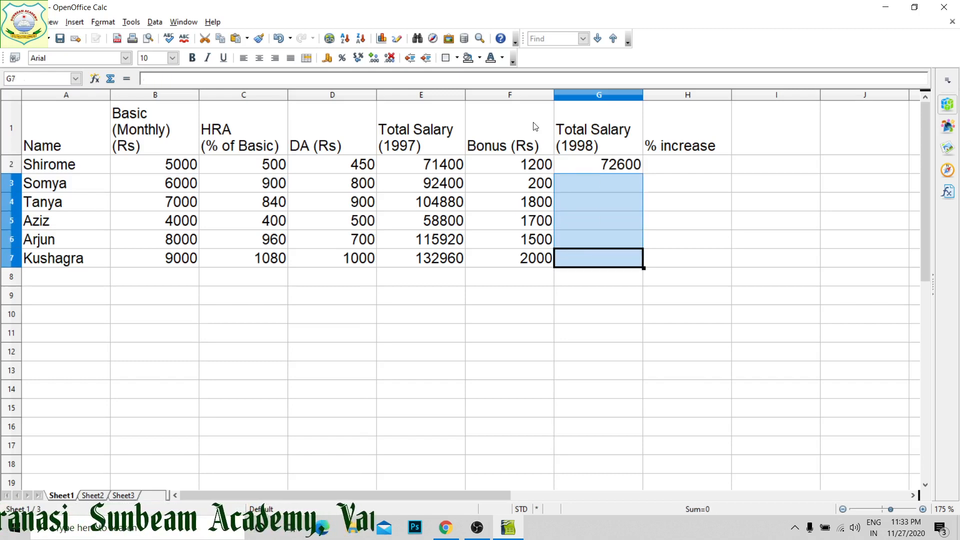
pyautogui.hotkey('ctrl', 'd')
# Examine the 1997 and 1998 total salary cells in row 2 that determine the percentage increase
pyautogui.press('Right')
pyautogui.press('Up')
pyautogui.press('Up')
pyautogui.press('Up')
pyautogui.press('Up')
pyautogui.press('Up')
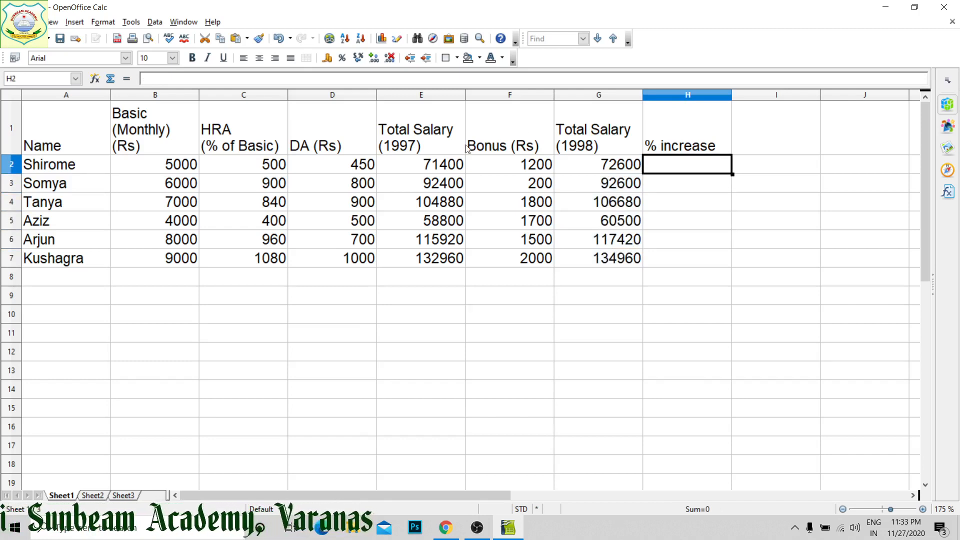
pyautogui.click(454, 165)
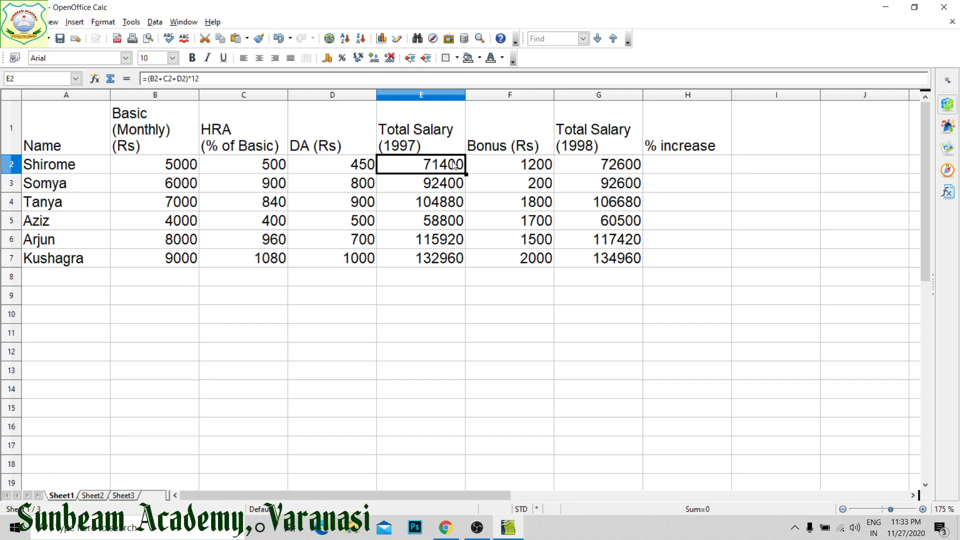
pyautogui.click(605, 165)
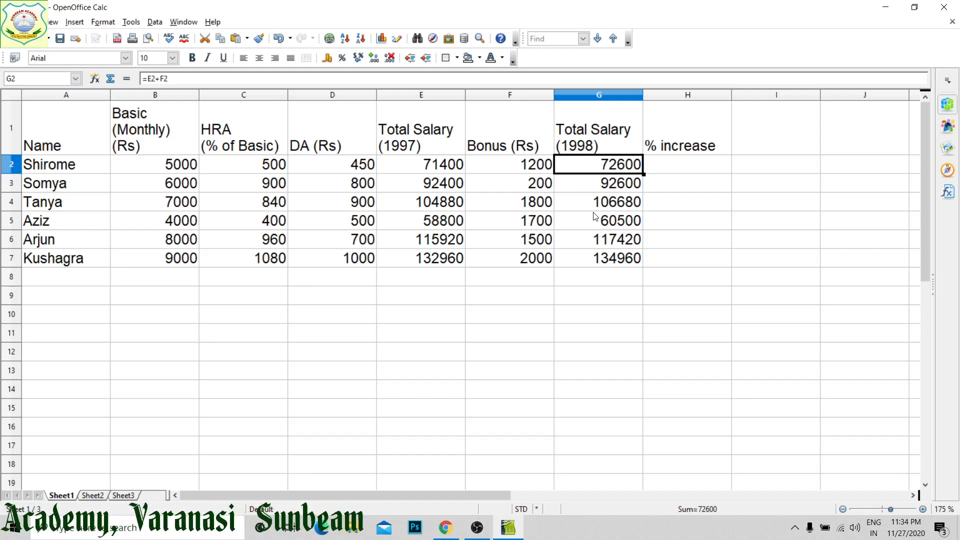
# Calculate the percentage increase in H2 with the formula =(G2-E2)/E2*100
pyautogui.press('Right')
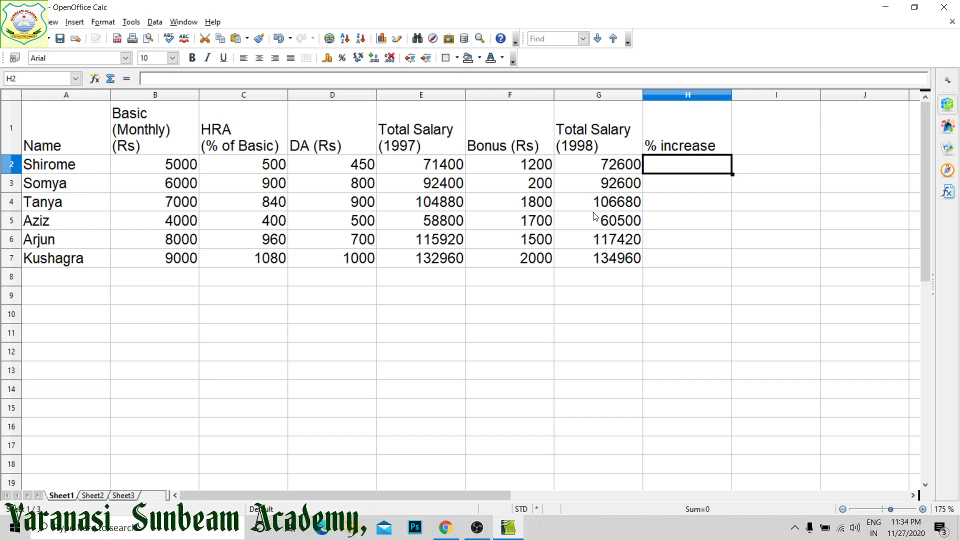
pyautogui.write('=')
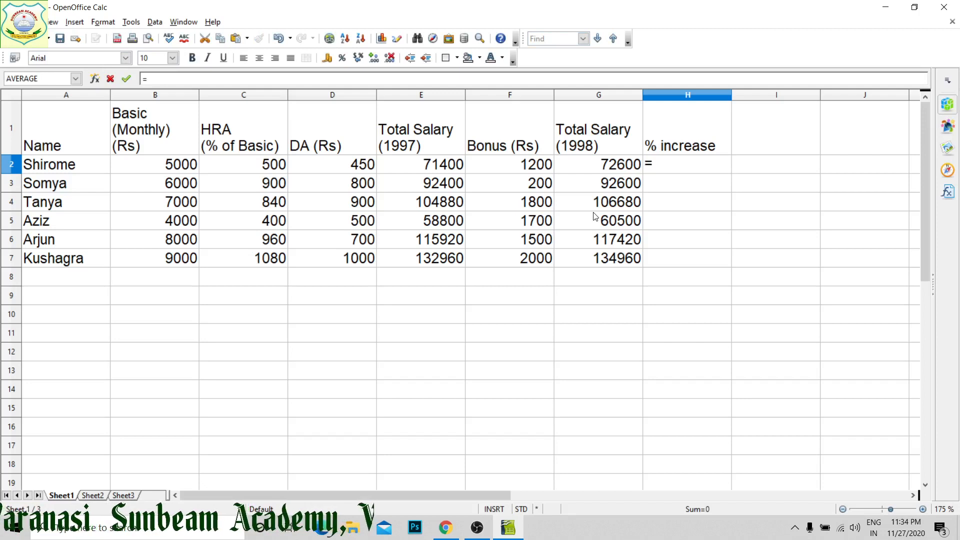
pyautogui.write('(')
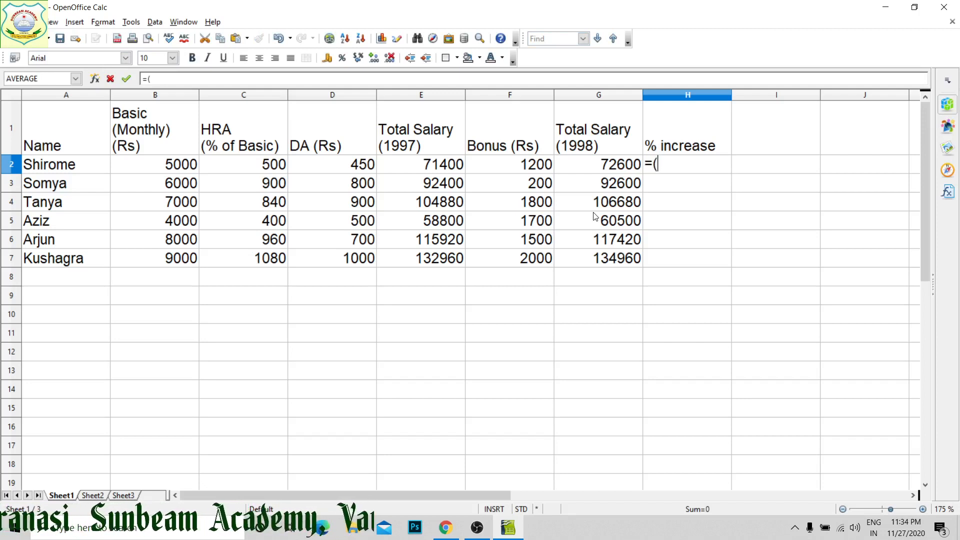
pyautogui.press('Left')
pyautogui.write('-')
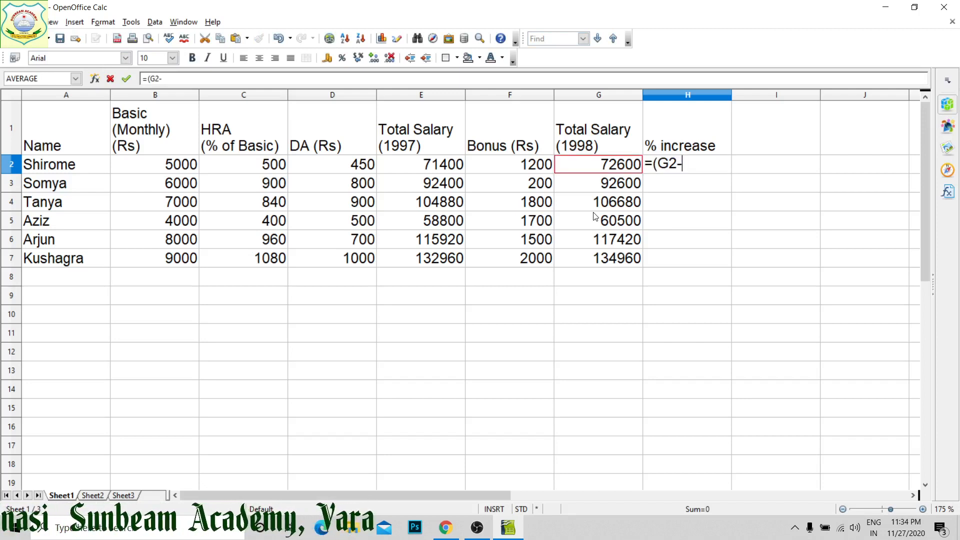
pyautogui.press('Left')
pyautogui.press('Left')
pyautogui.press('Left')
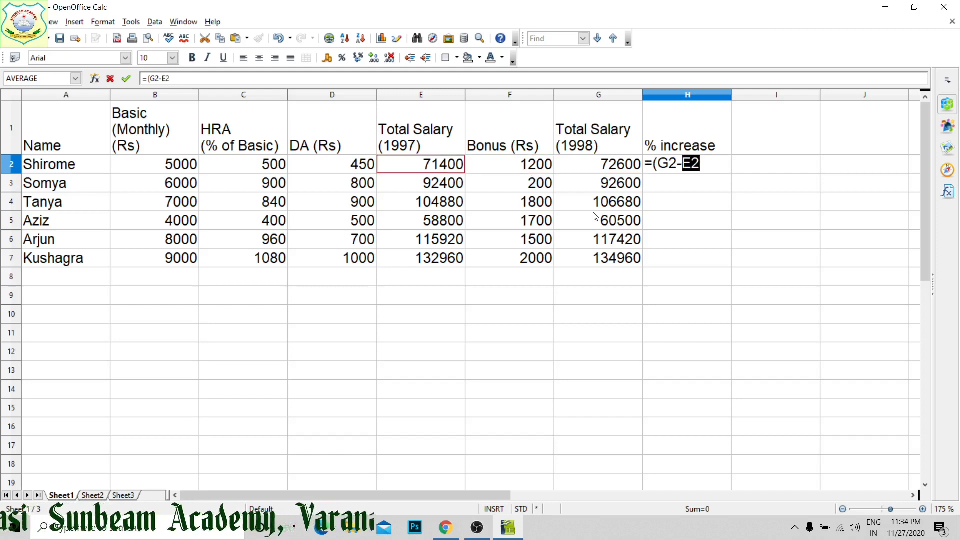
pyautogui.write(')')
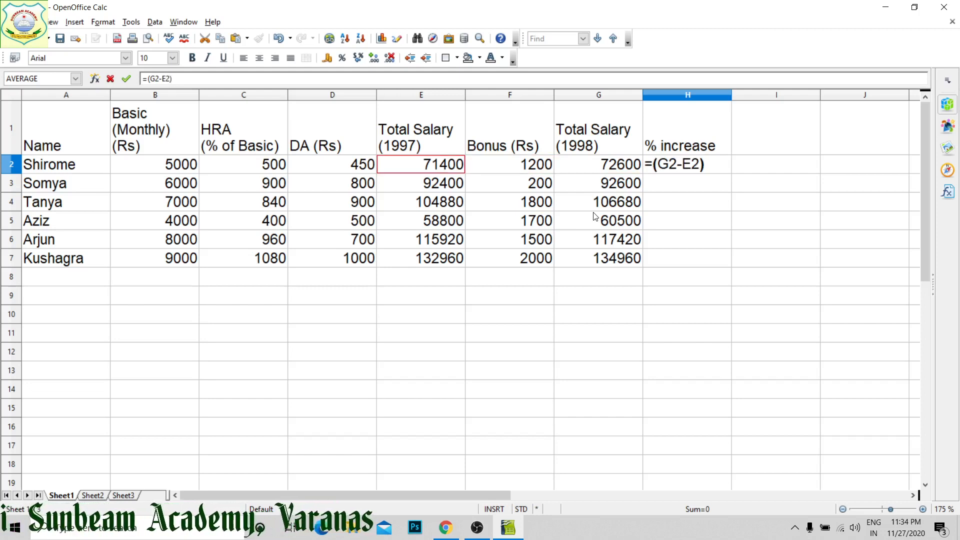
pyautogui.write('/')
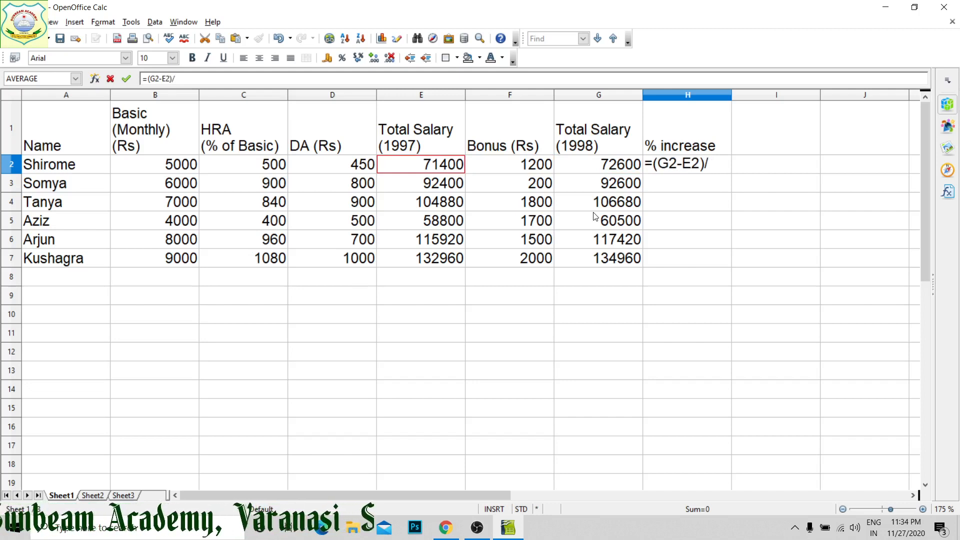
pyautogui.press('Left')
pyautogui.press('Left')
pyautogui.press('Left')
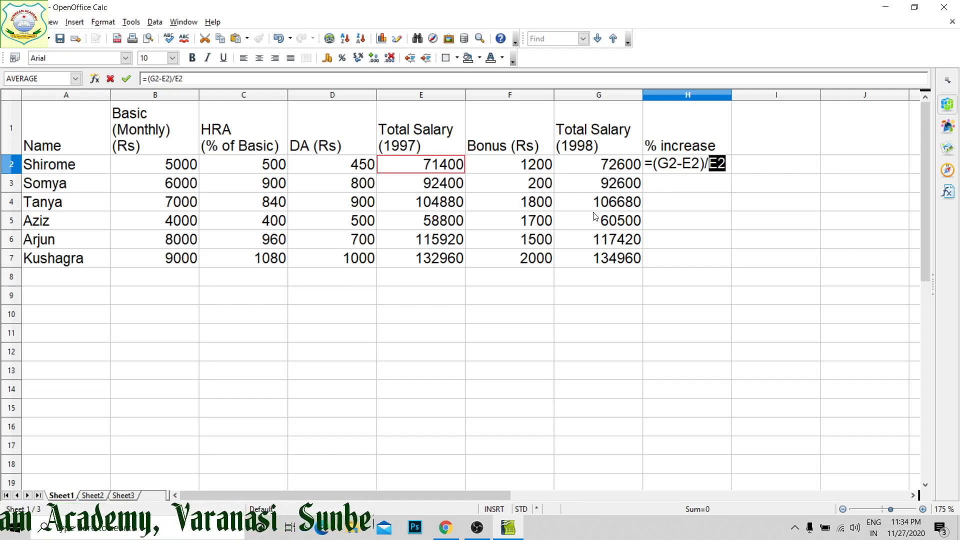
pyautogui.write('*100')
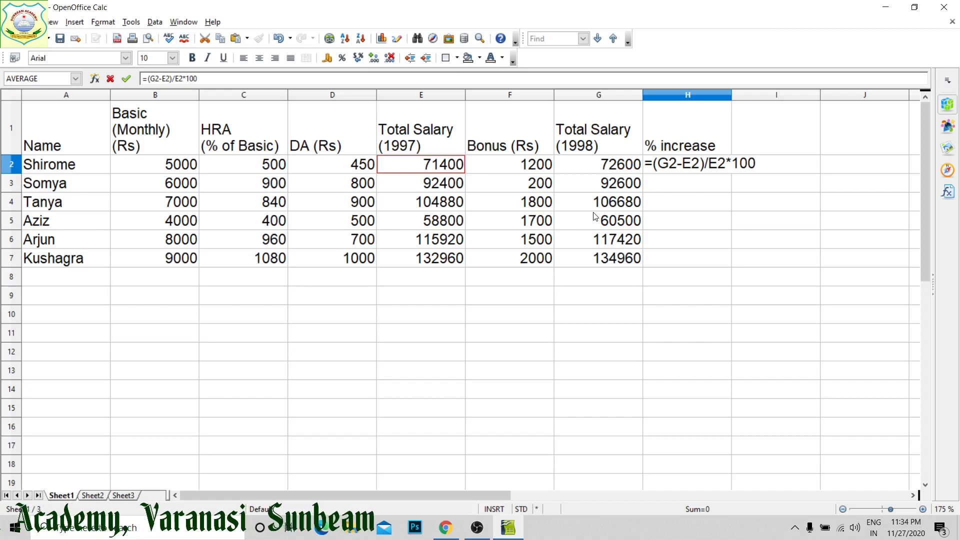
pyautogui.press('Return')
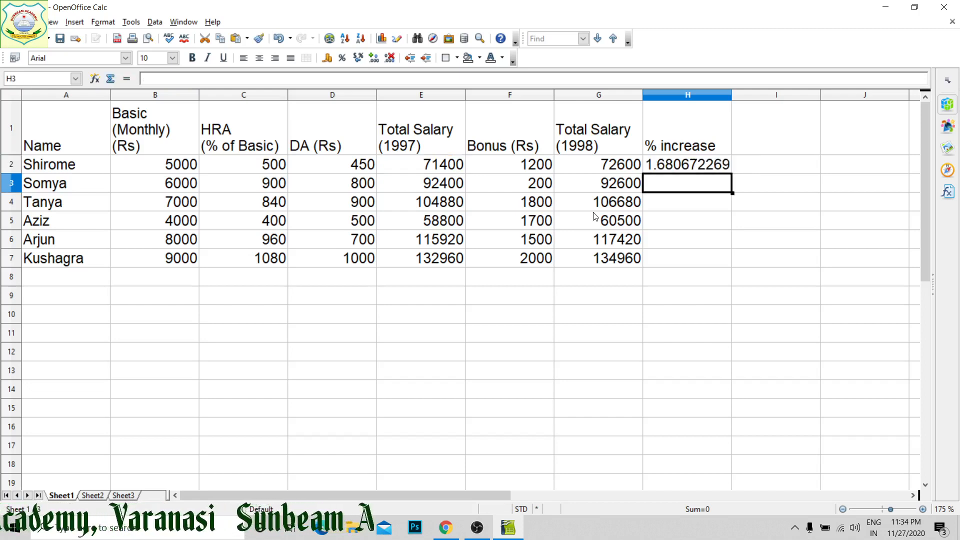
# Copy the percentage increase formula from H2 into cells H3 to H7
pyautogui.press('Up')
pyautogui.press('Down')
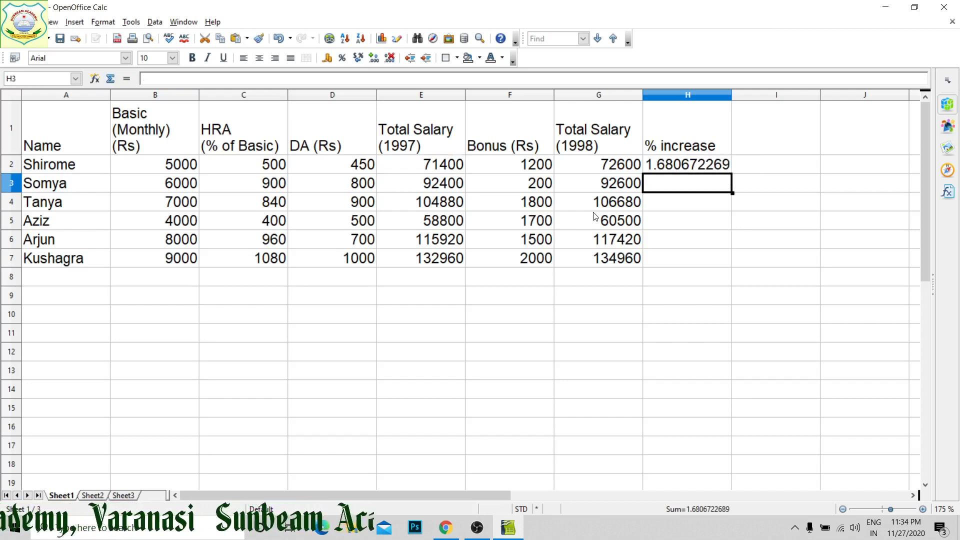
pyautogui.hotkey('shift', 'Down')
pyautogui.hotkey('shift', 'Down')
pyautogui.hotkey('shift', 'Down')
pyautogui.hotkey('shift', 'Down')
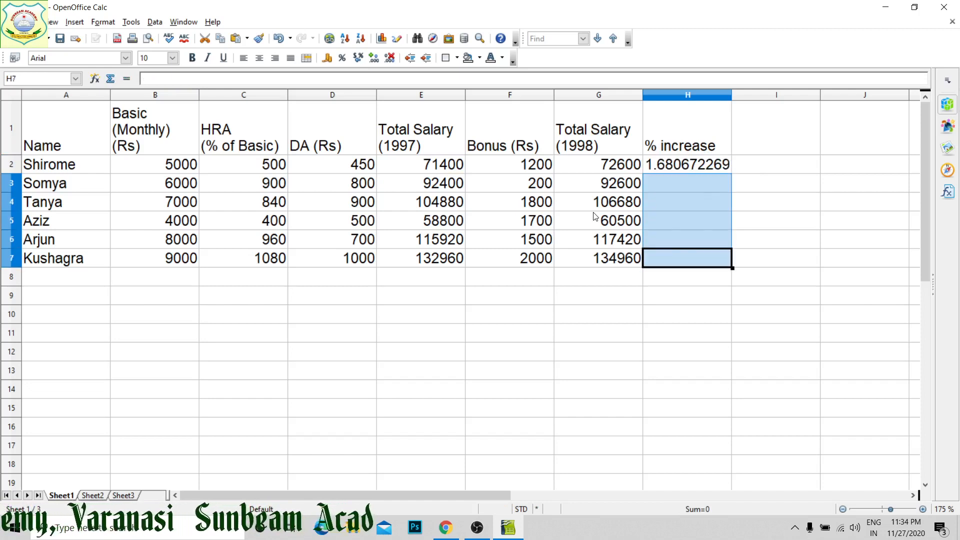
pyautogui.hotkey('ctrl', 'v')
pyautogui.press('Up')
pyautogui.press('Up')
pyautogui.press('Up')
pyautogui.press('Up')
pyautogui.press('Up')
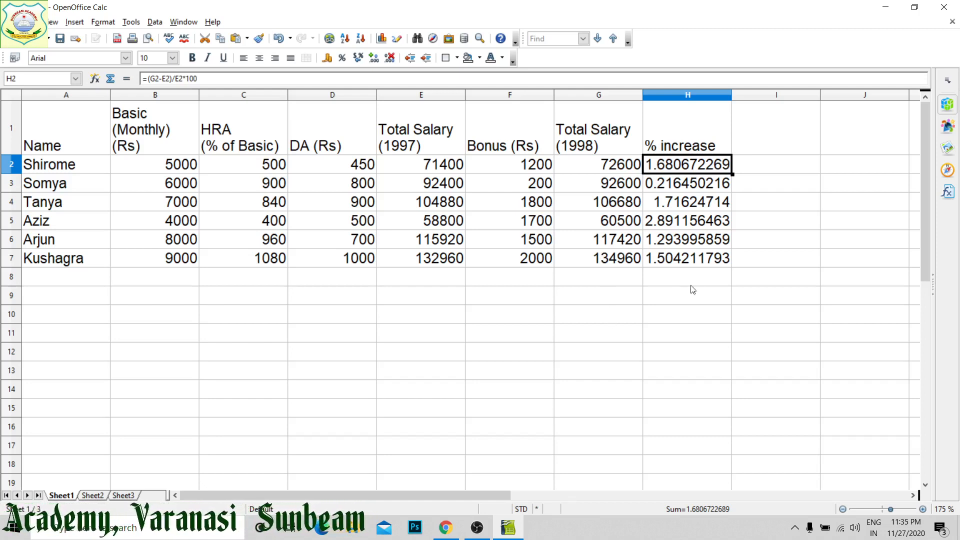
# Delete the text, numbers, dates, formulas and comments of the whole salary table in A1:H7
pyautogui.moveTo(712, 262); pyautogui.dragTo(28, 111)
pyautogui.press('BackSpace')
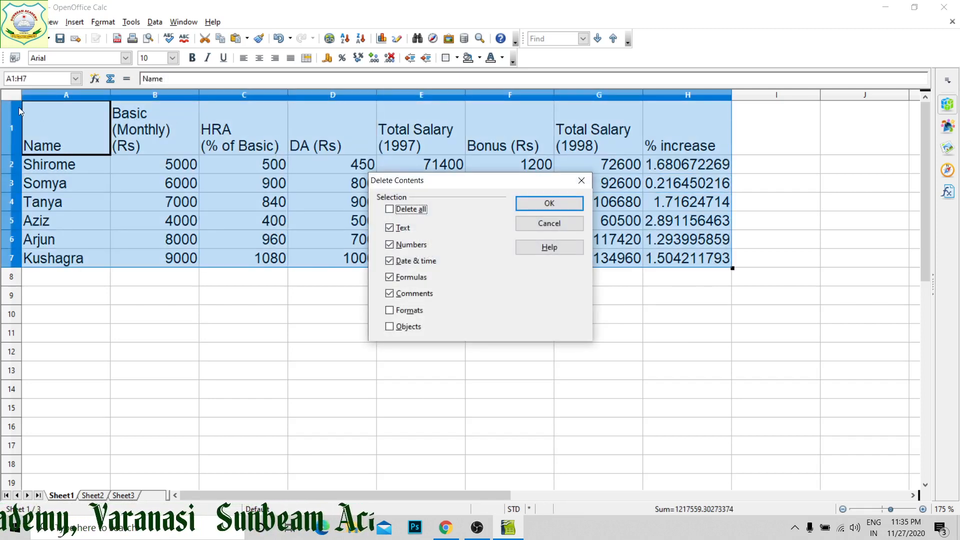
pyautogui.press('Return')
pyautogui.press('Left')
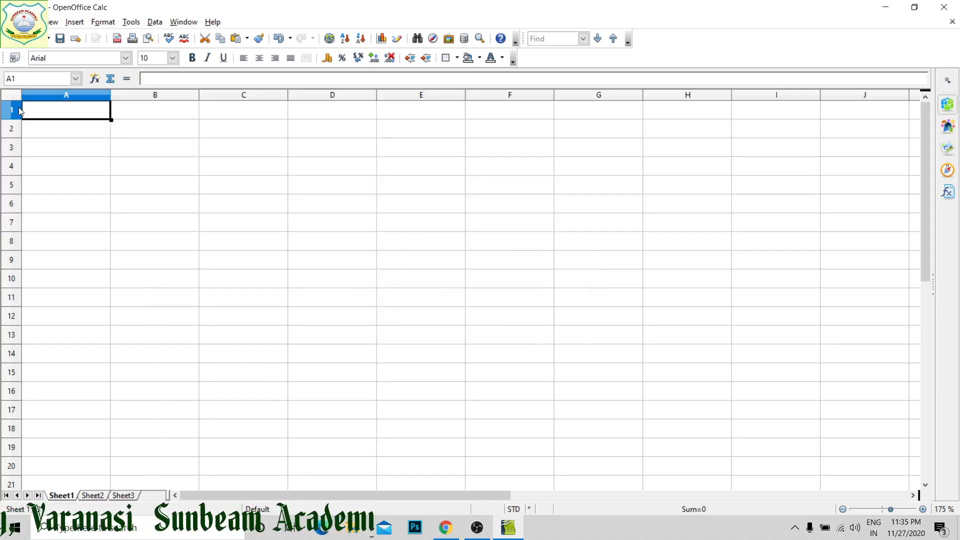
# Enter the column headings Salesman, Qtr 1, Qtr 2, Qtr 3 and Qtr 4 in cells A2 to E2
pyautogui.press('Down')
pyautogui.write('Sale')
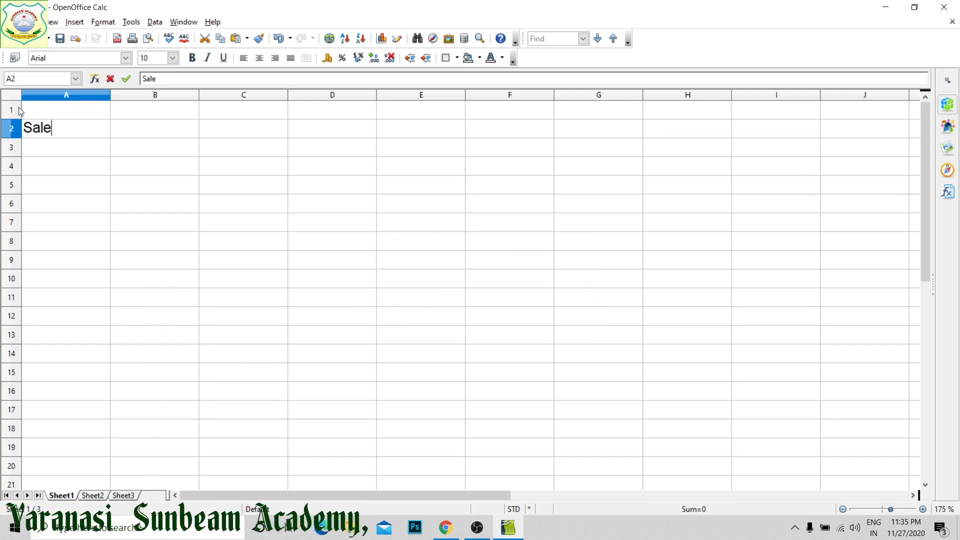
pyautogui.write('sman')
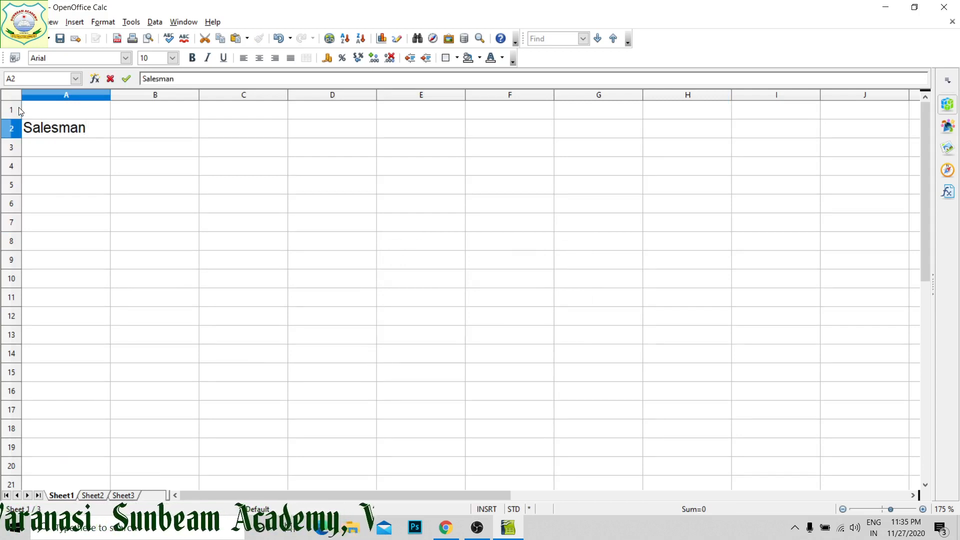
pyautogui.press('Tab')
pyautogui.write('Qtr 1')
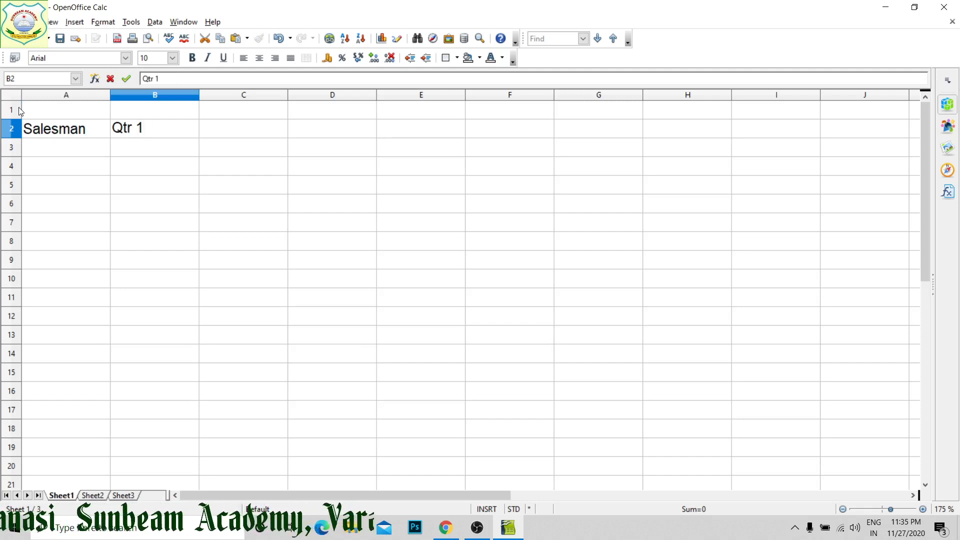
pyautogui.press('Tab')
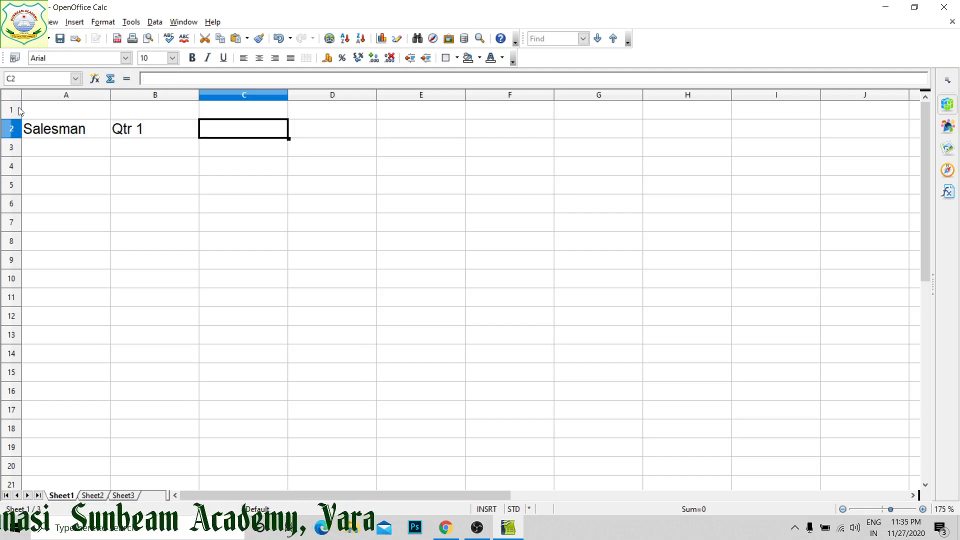
pyautogui.write('Qtr 2')
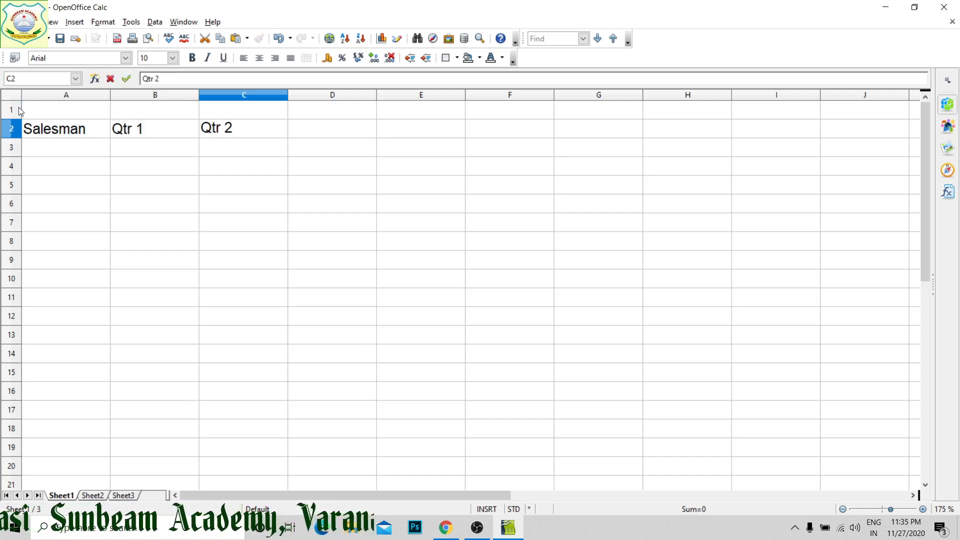
pyautogui.press('Tab')
pyautogui.write('Qtr 3')
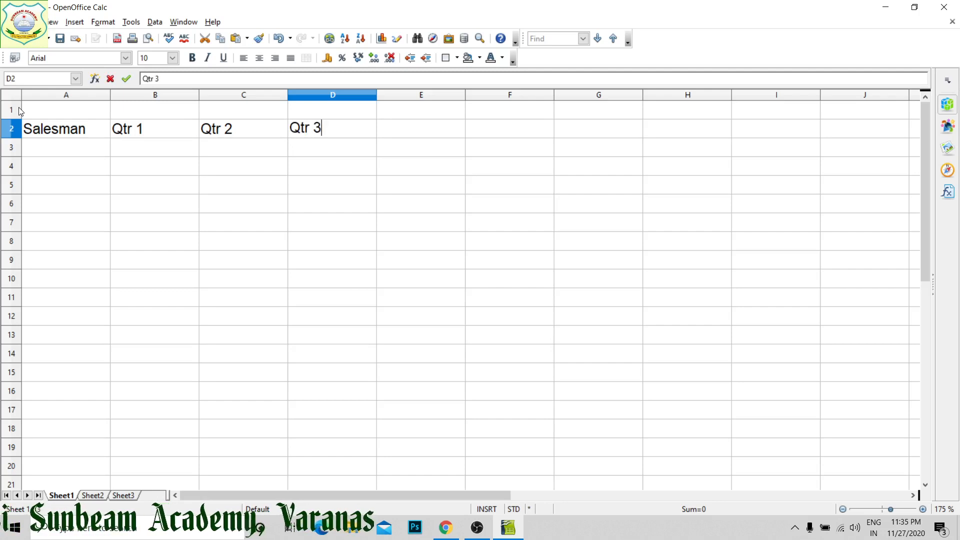
pyautogui.press('Tab')
pyautogui.write('Qtr 4')
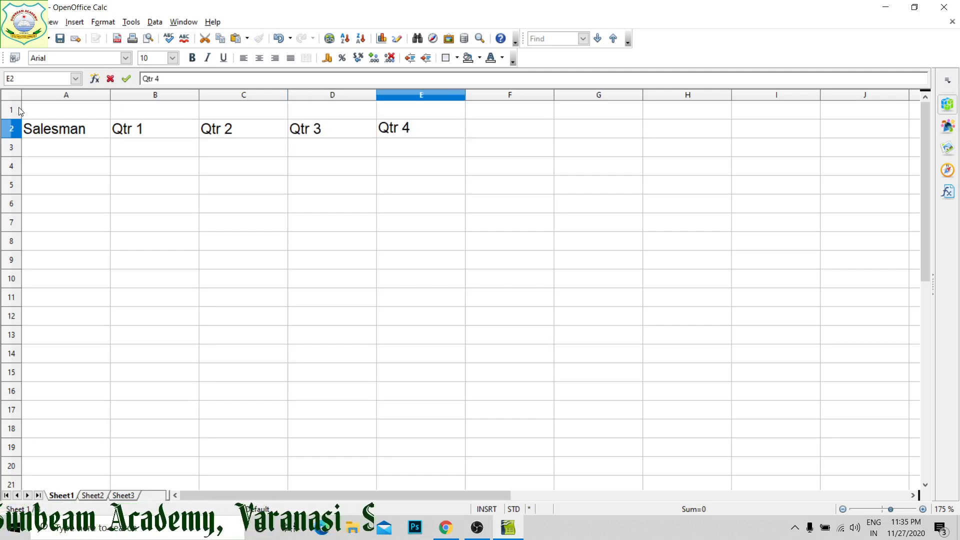
pyautogui.press('Return')
# List the salesman codes A001, A002, A003 and A004 in A3 to A6, with the row label Total in A7
pyautogui.press('Left')
pyautogui.press('Left')
pyautogui.press('Left')
pyautogui.press('Left')
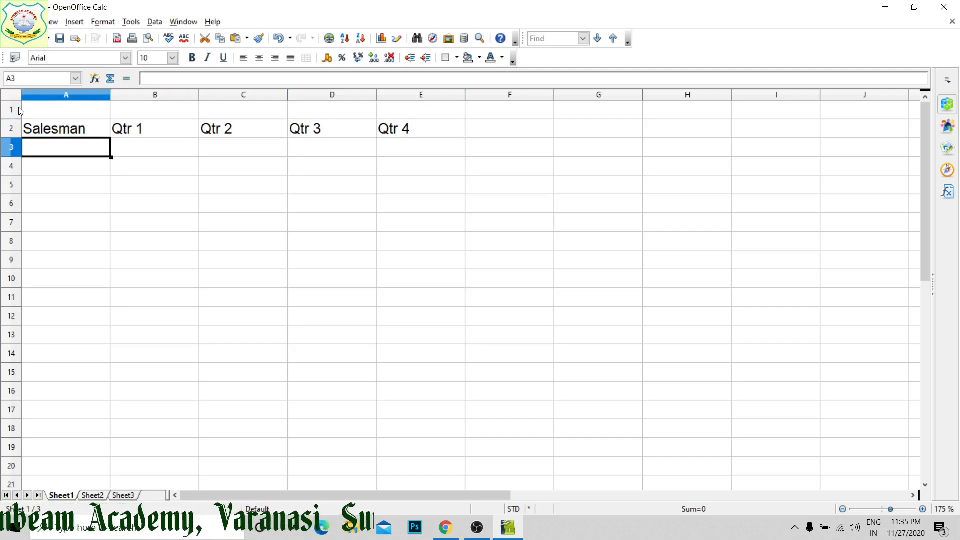
pyautogui.write('A001')
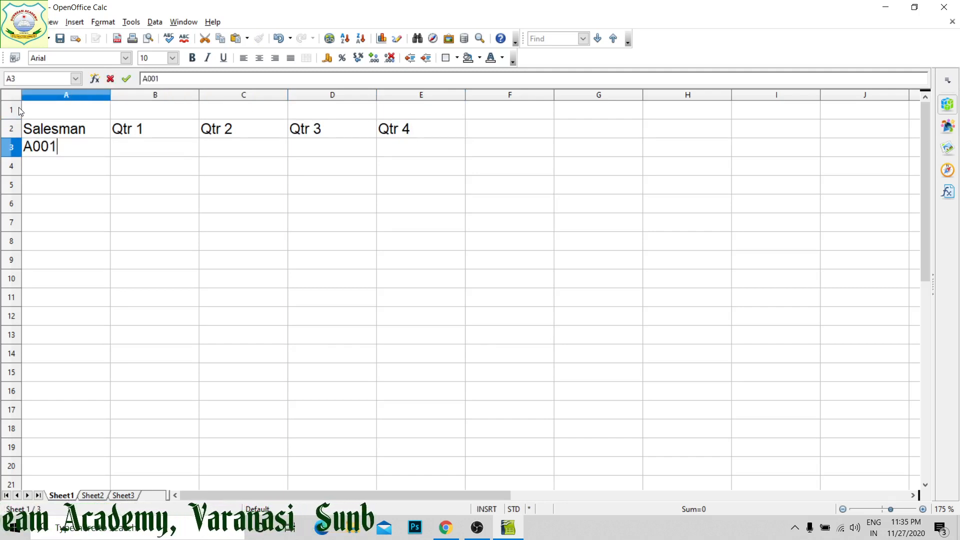
pyautogui.press('Return')
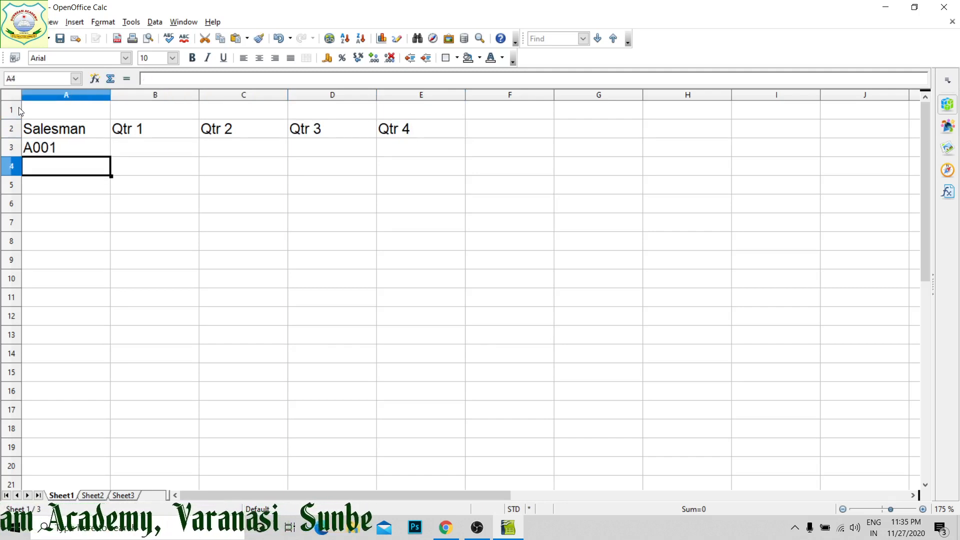
pyautogui.write('A002')
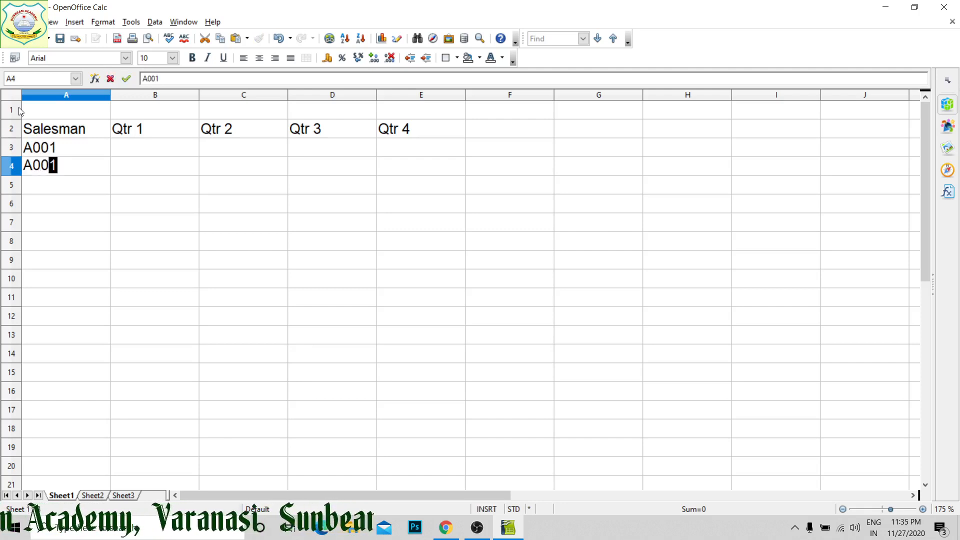
pyautogui.press('Return')
pyautogui.write('A003')
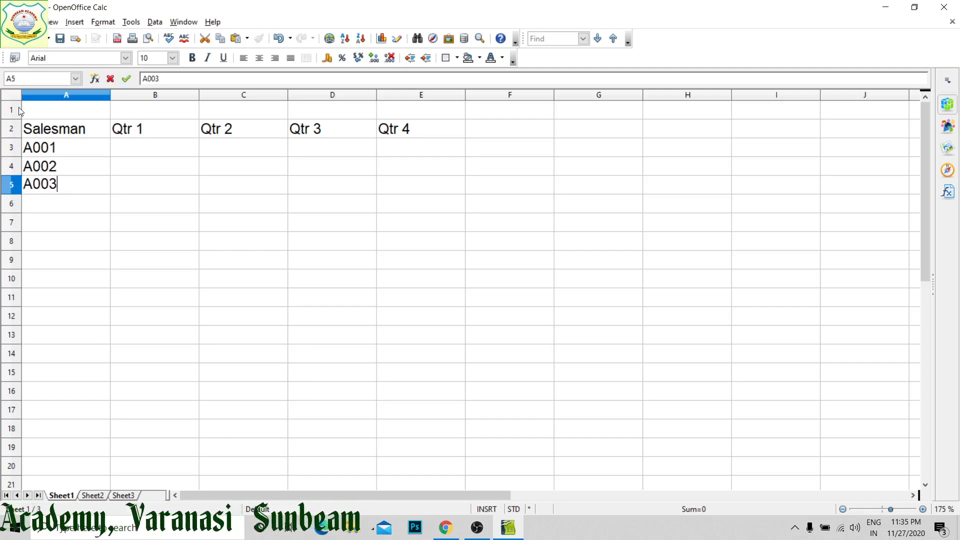
pyautogui.press('Return')
pyautogui.write('A')
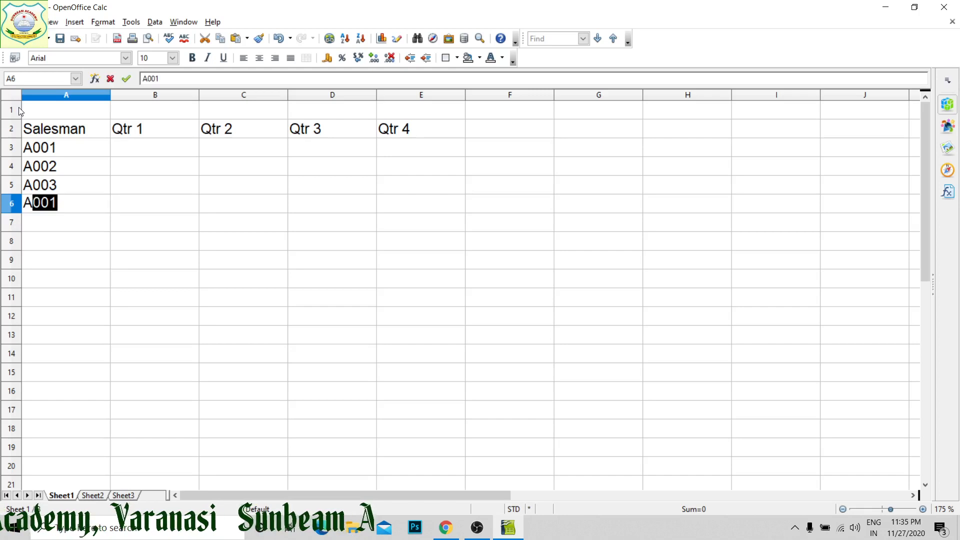
pyautogui.write('004')
pyautogui.press('Return')
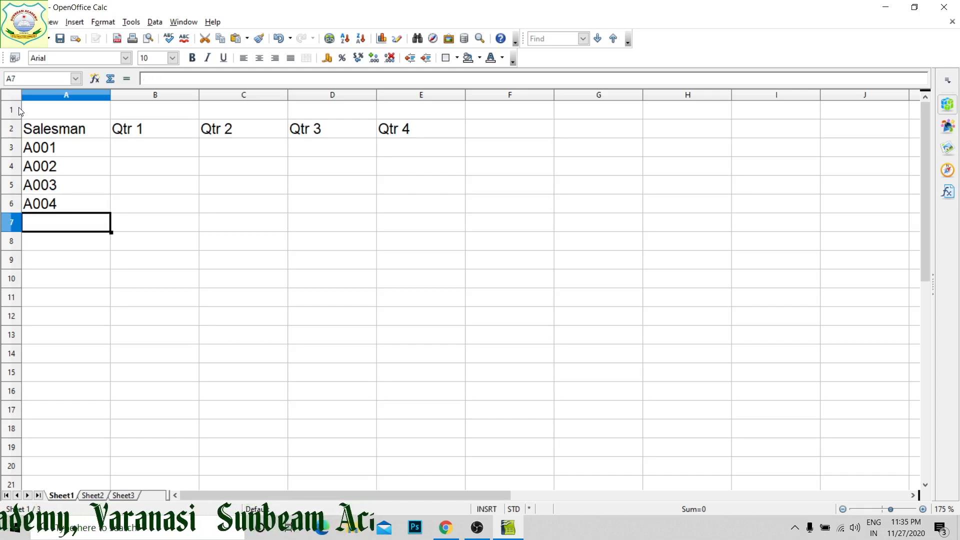
pyautogui.write('Total')
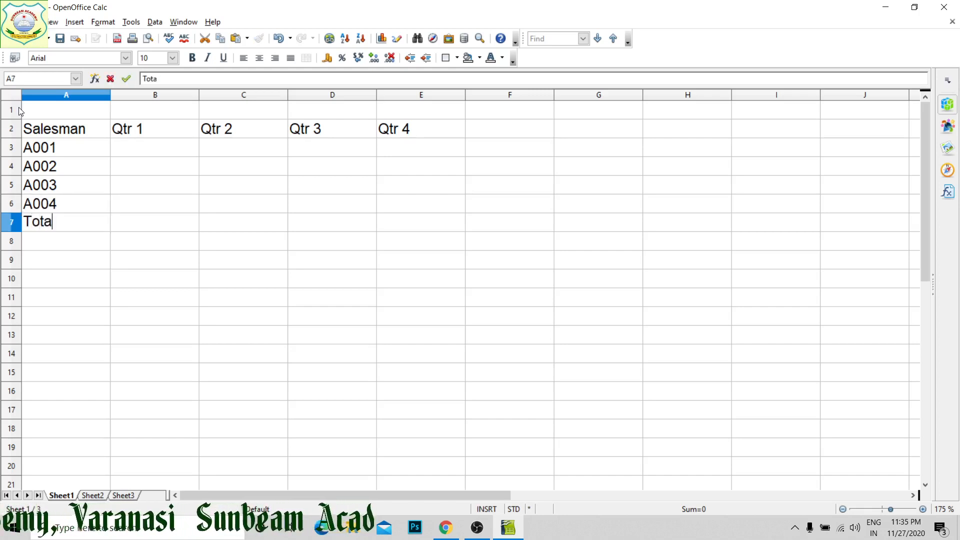
pyautogui.press('Tab')
# Merge cells A1 to E1 above the headings into a single title cell
pyautogui.press('Up')
pyautogui.press('Up')
pyautogui.press('Up')
pyautogui.press('Up')
pyautogui.press('Up')
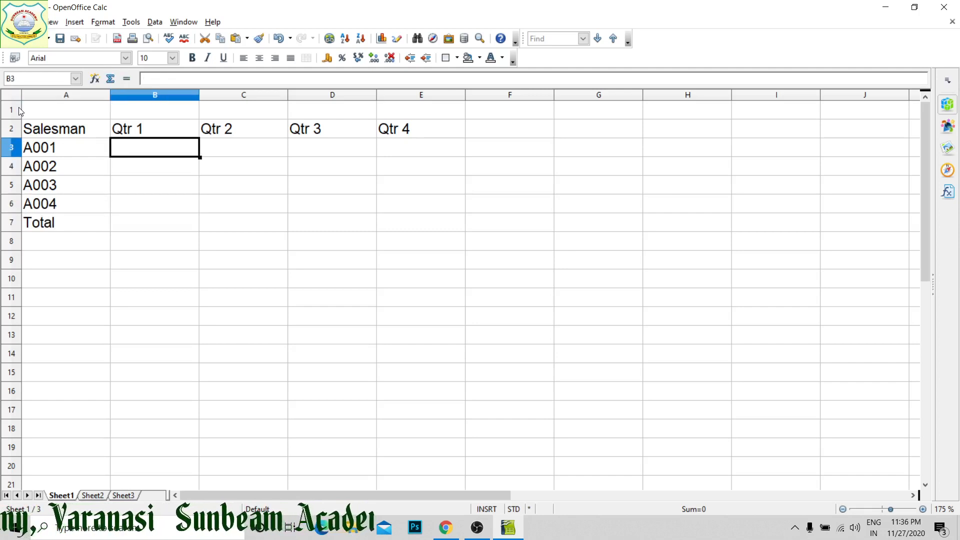
pyautogui.press('Up')
pyautogui.press('Right')
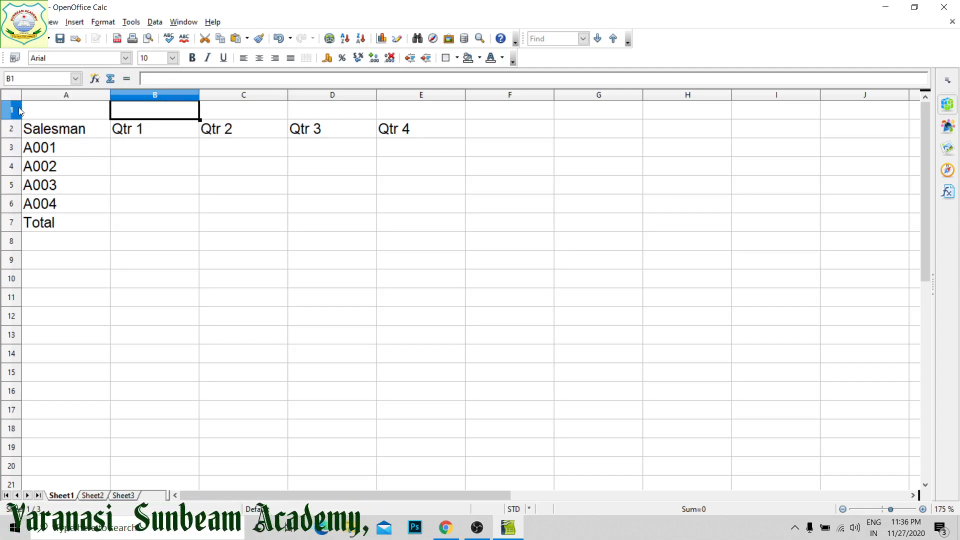
pyautogui.moveTo(75, 111); pyautogui.dragTo(386, 103)
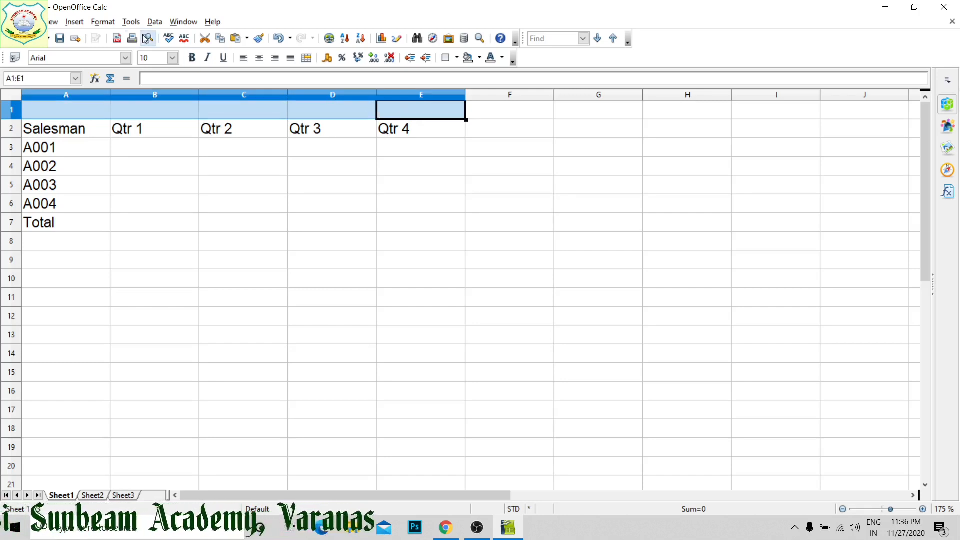
pyautogui.click(103, 23)
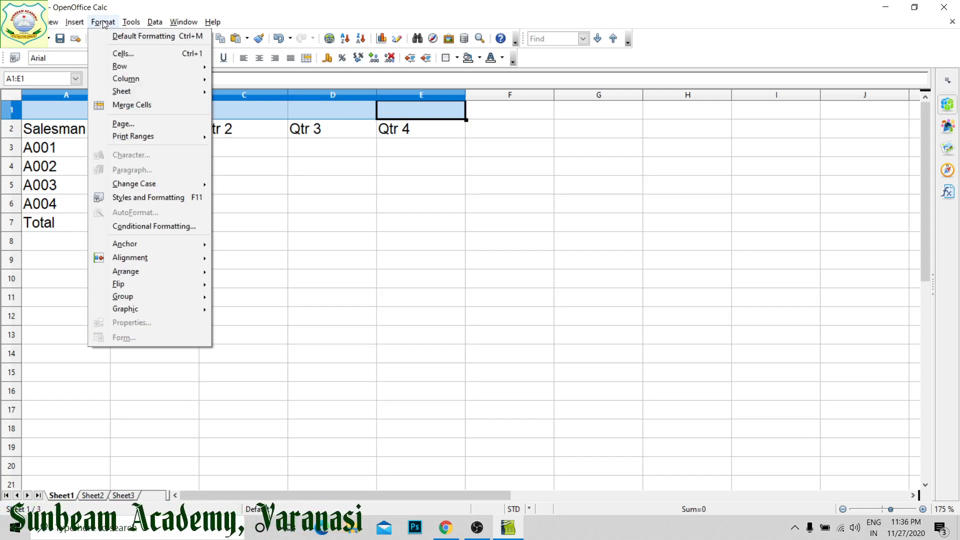
pyautogui.moveTo(73, 25)
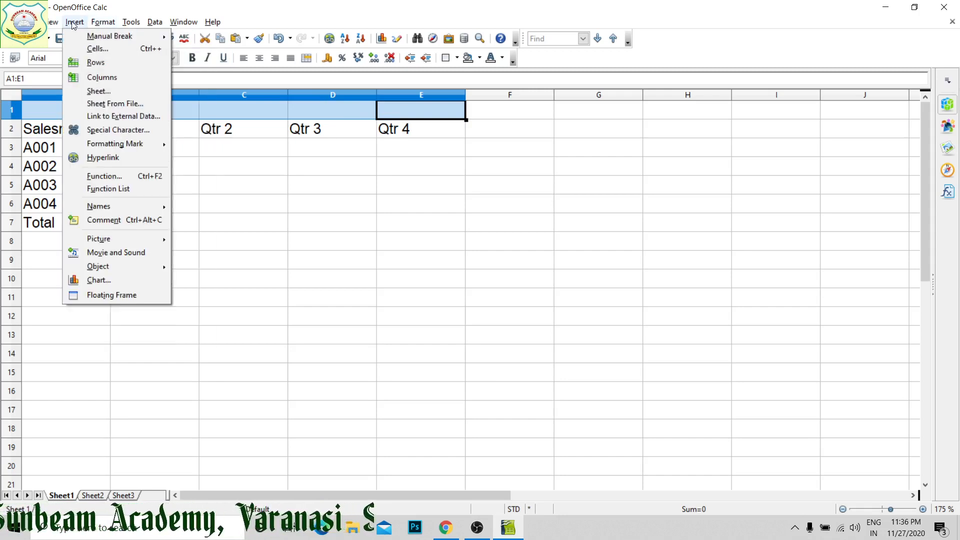
pyautogui.moveTo(33, 22)
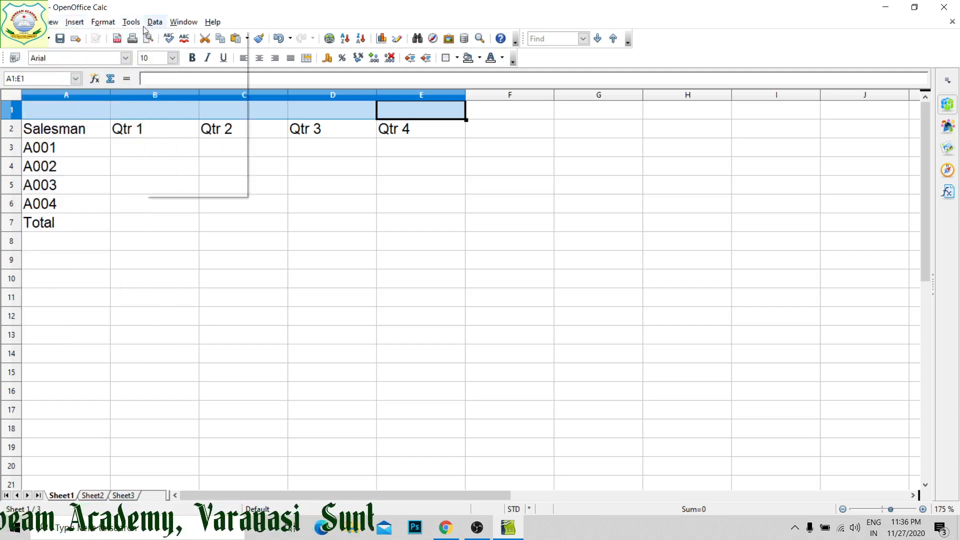
pyautogui.moveTo(138, 24)
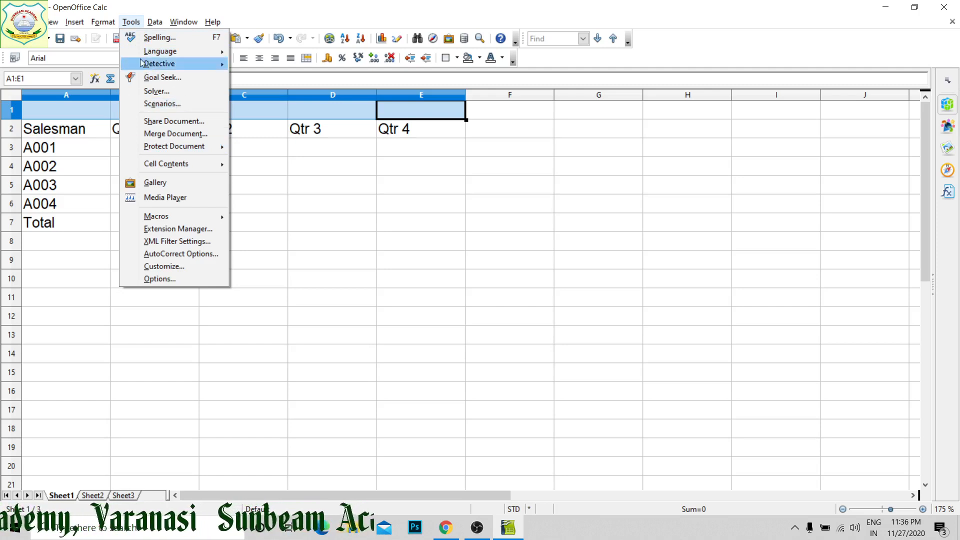
pyautogui.moveTo(103, 22)
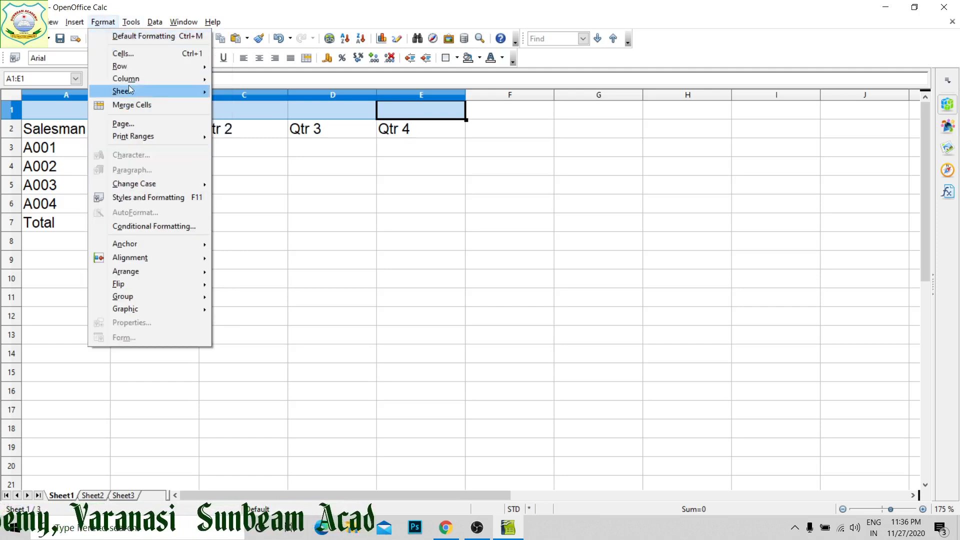
pyautogui.click(133, 106)
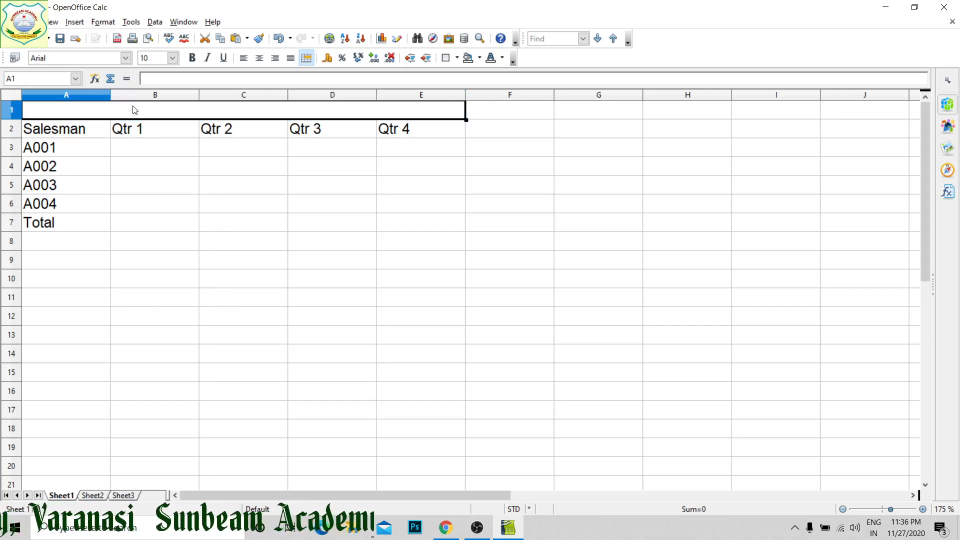
# Enter the title "Quarterly Sales Analysis" in the merged cell A1 and center it horizontally
pyautogui.write('Qua')
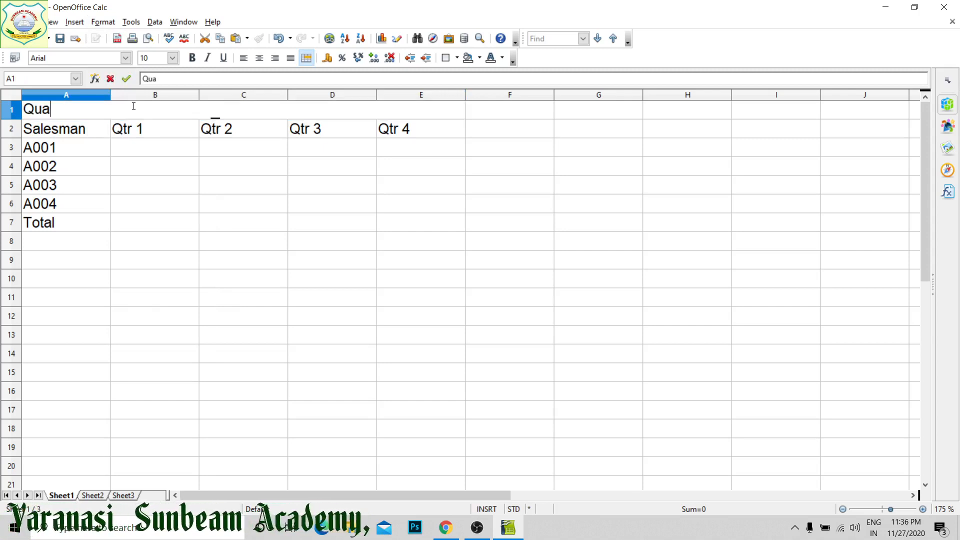
pyautogui.write('rter')
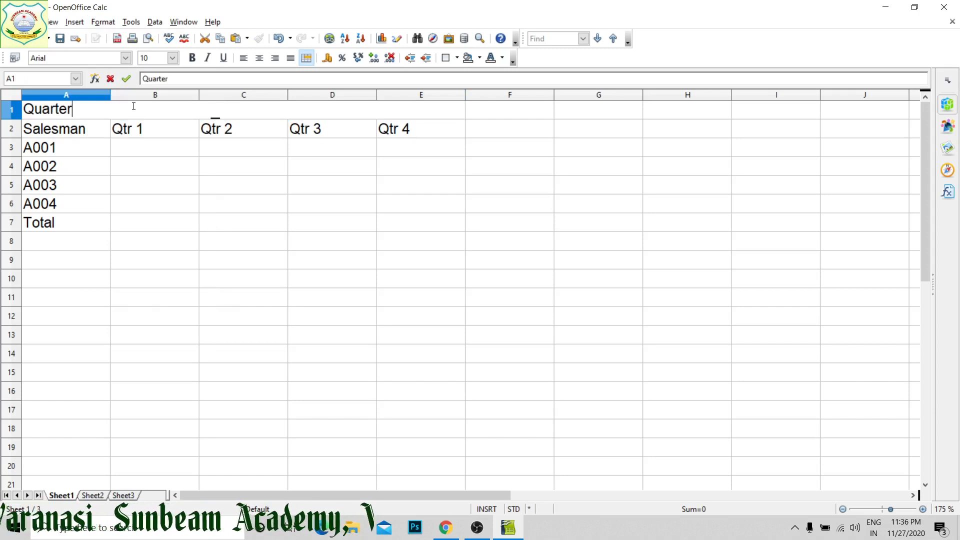
pyautogui.write('ly ')
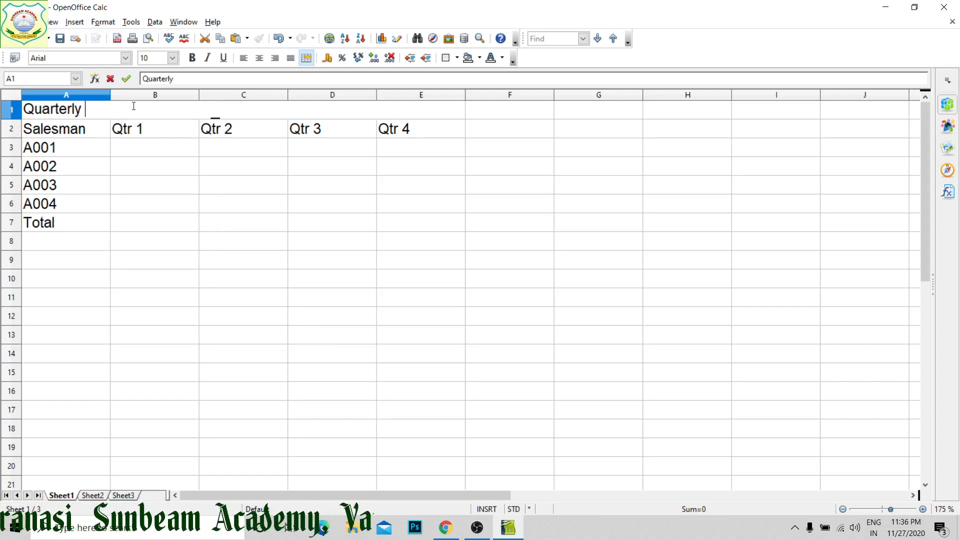
pyautogui.write('Sales')
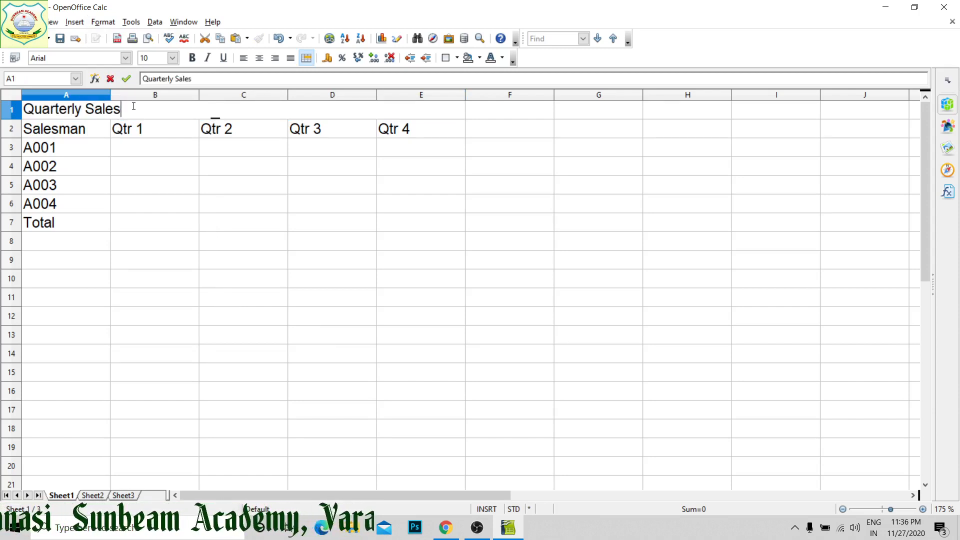
pyautogui.write(' An')
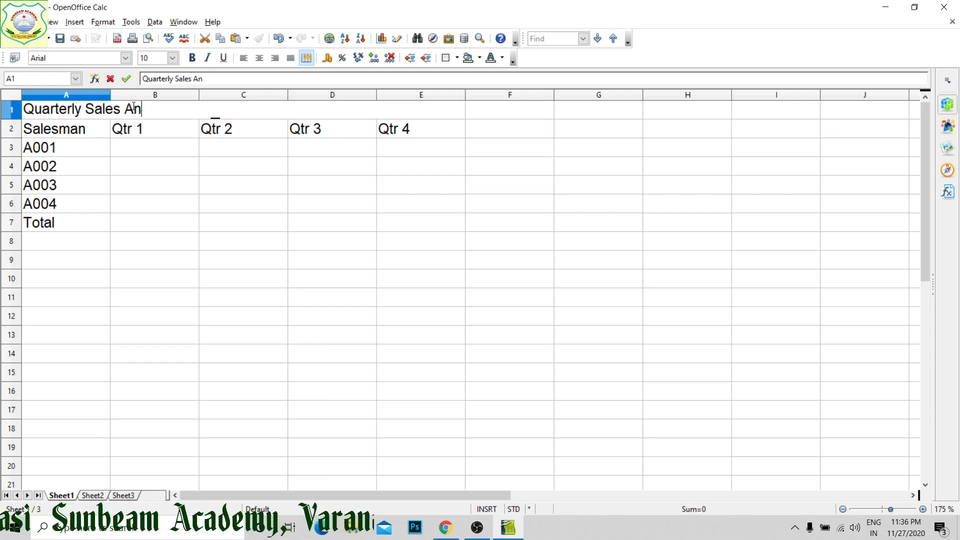
pyautogui.write('alysis')
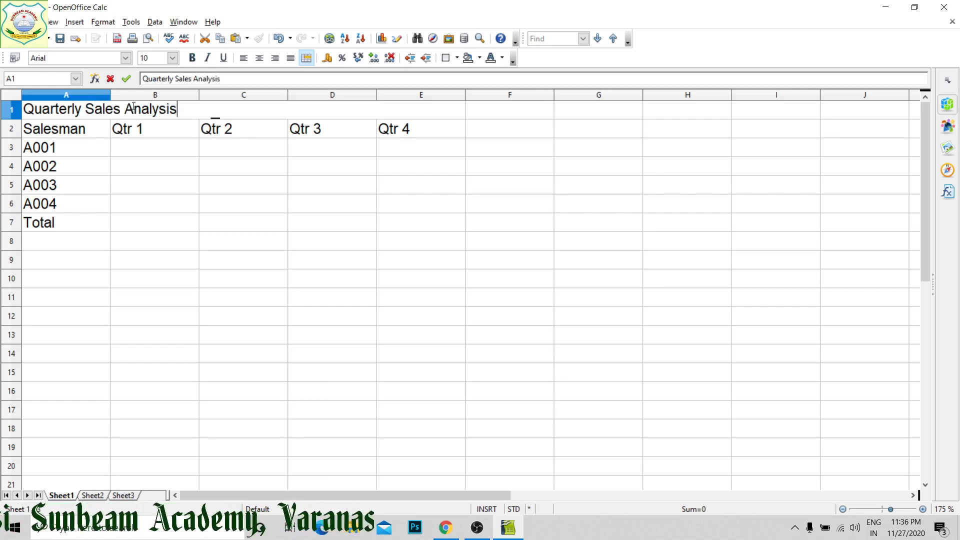
pyautogui.press('Return')
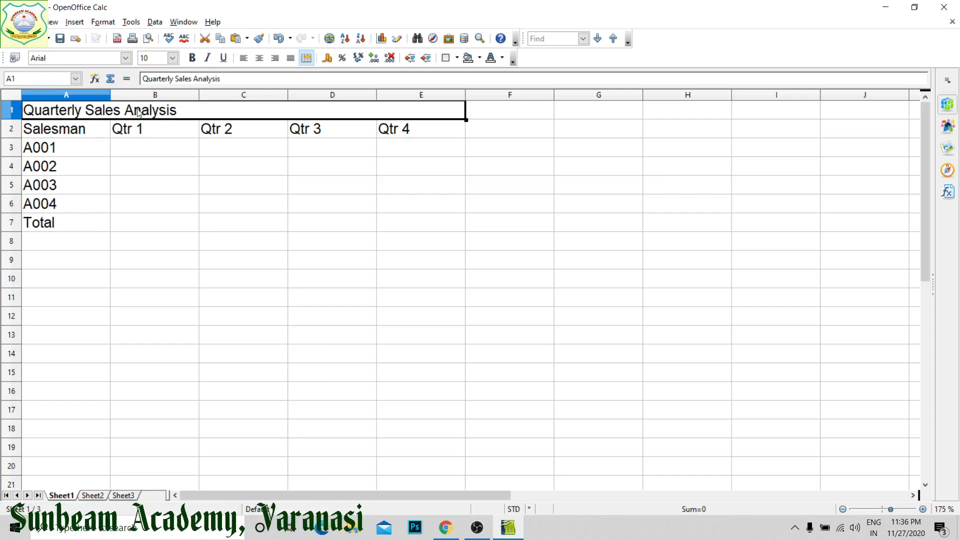
pyautogui.click(258, 58)
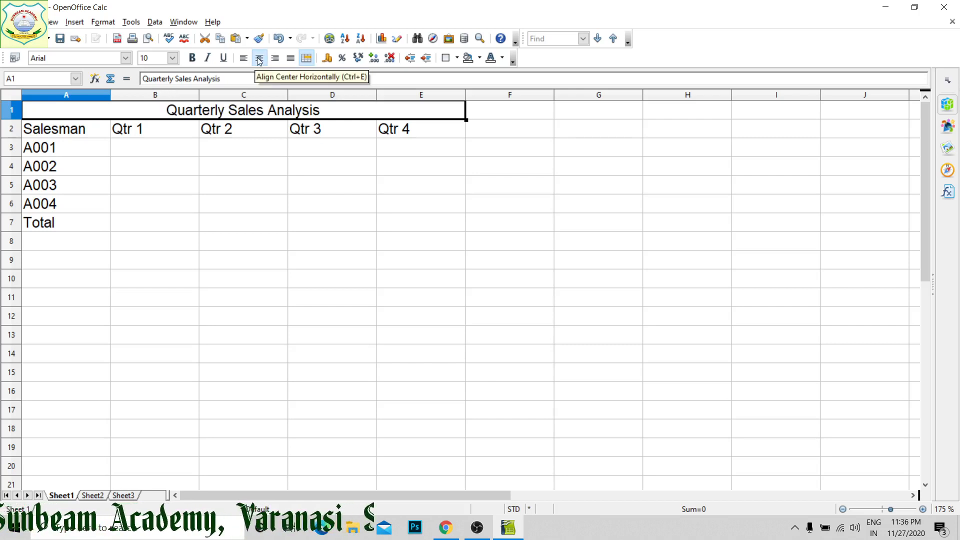
# Enter 73454 in B3 as the Qtr 1 sales of salesman A001
pyautogui.click(257, 164)
pyautogui.click(156, 147)
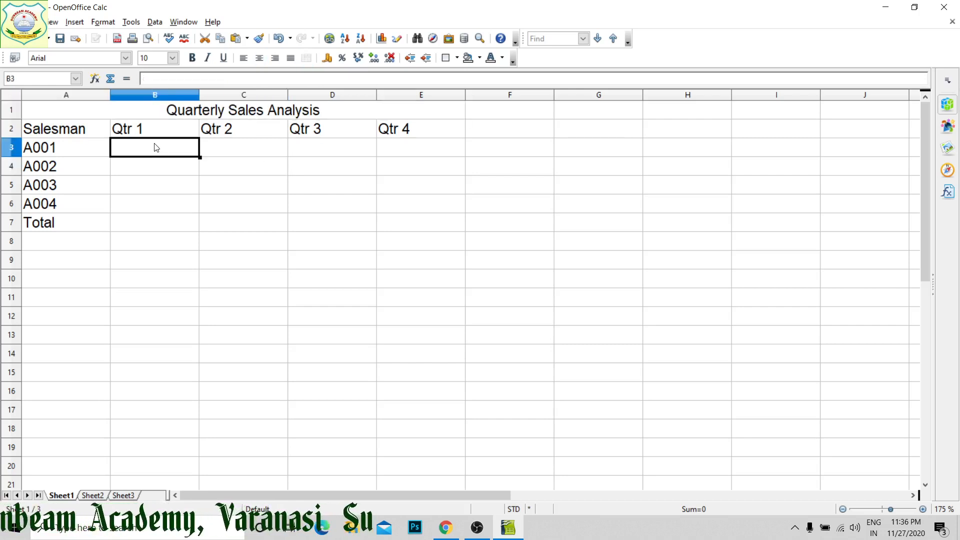
pyautogui.write('73')
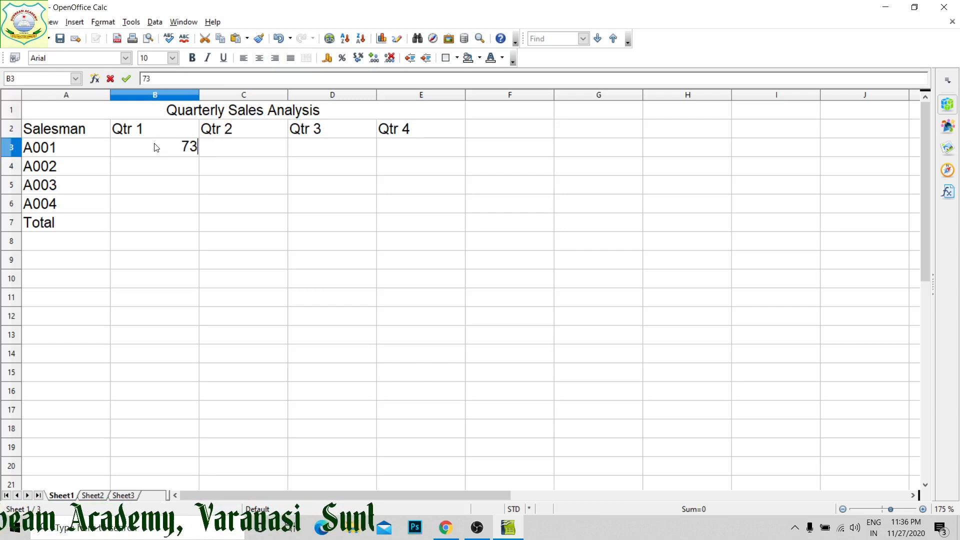
pyautogui.write('454')
pyautogui.press('Return')
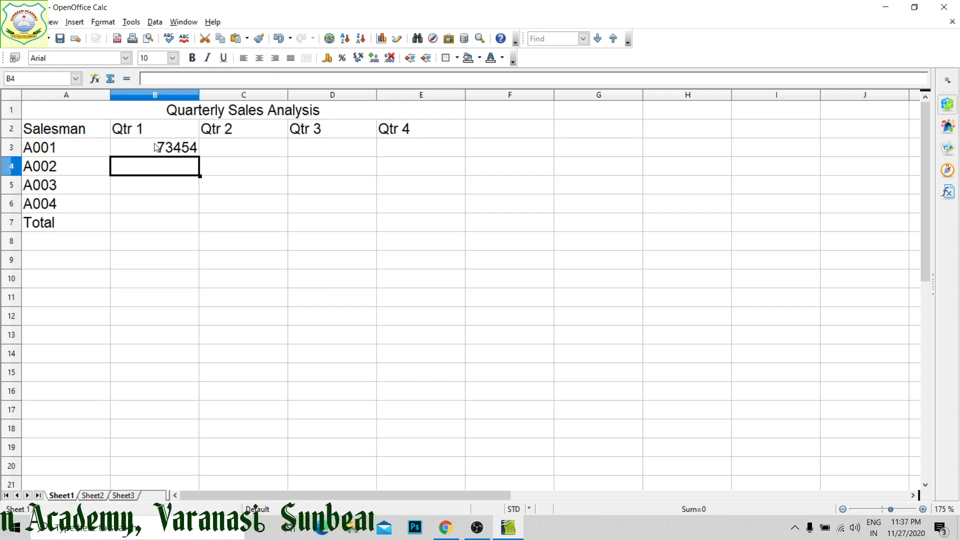
# Enter 56347, 23878 and 67235 in B4 to B6 as the Qtr 1 sales of salesmen A002 to A004
pyautogui.write('56347')
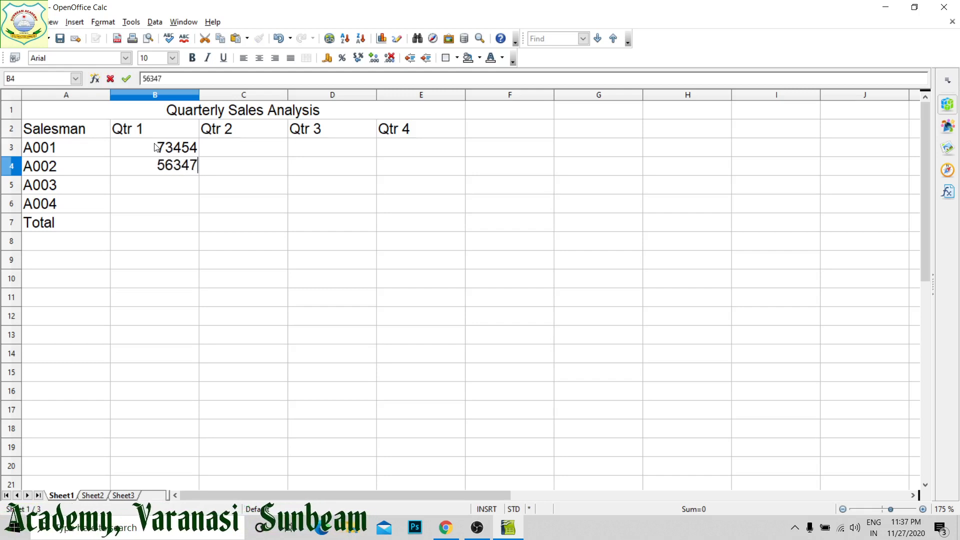
pyautogui.press('Return')
pyautogui.write('2')
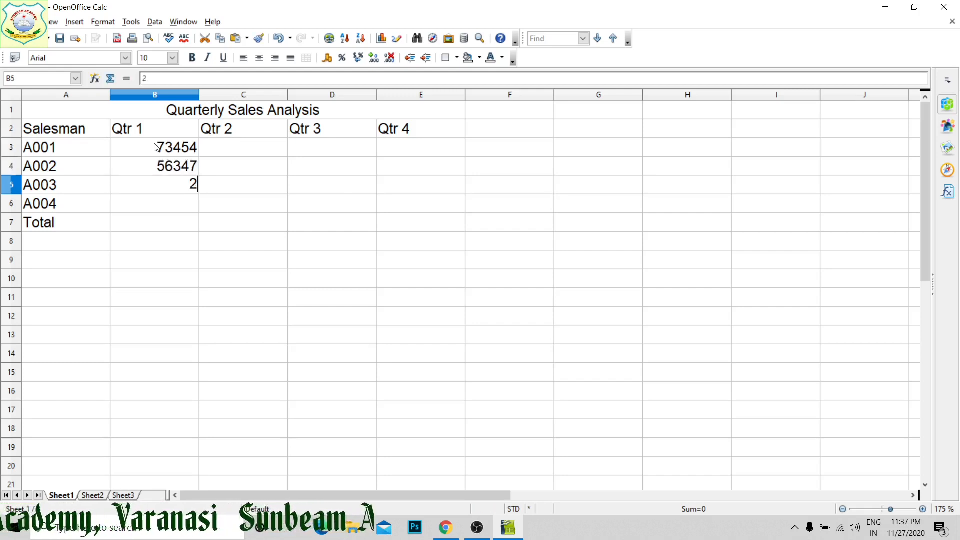
pyautogui.write('3878')
pyautogui.press('Return')
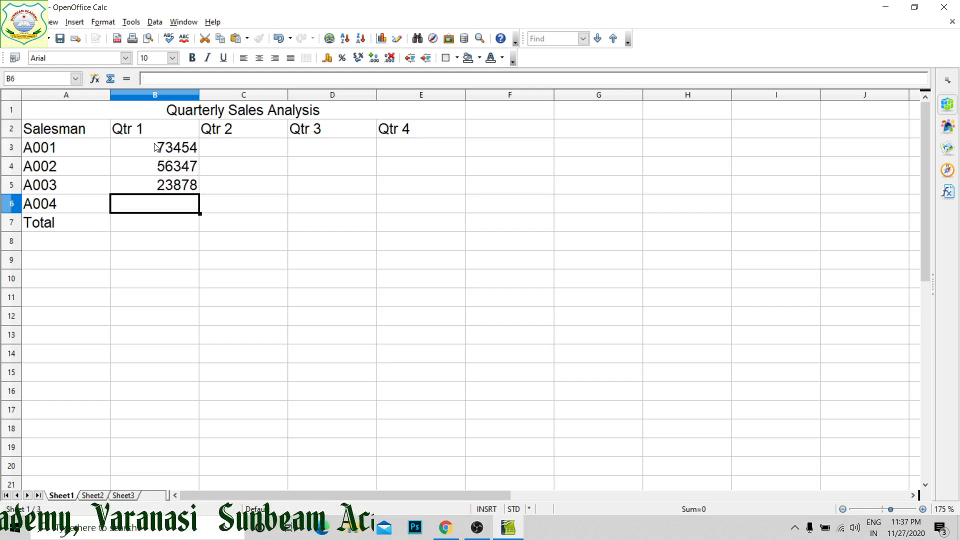
pyautogui.write('672')
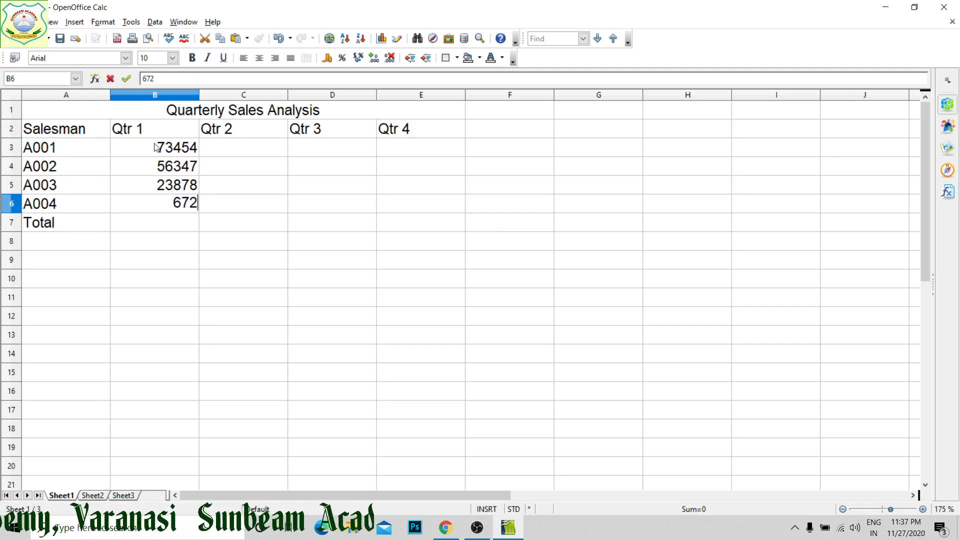
pyautogui.write('35')
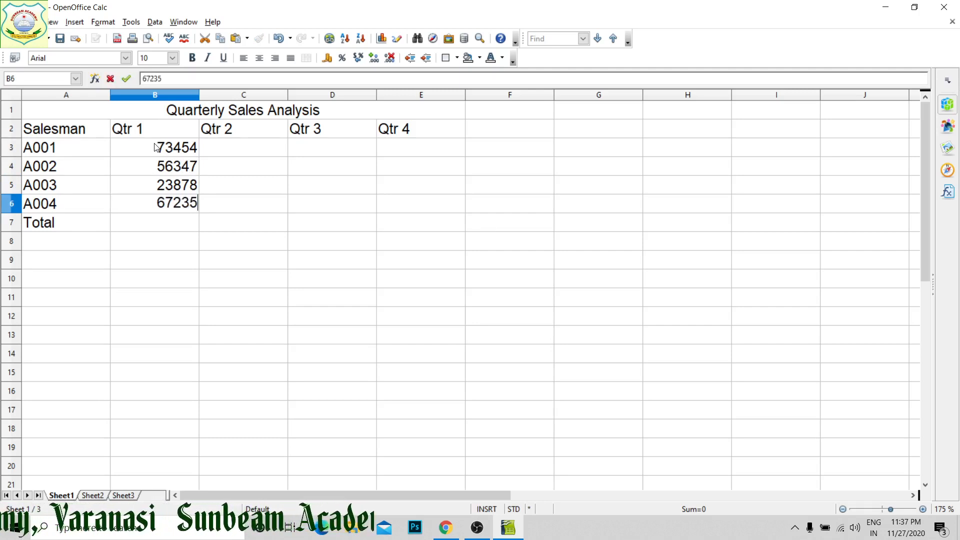
pyautogui.press('Tab')
# Fill in the Qtr 2 sales in C3 to C6 with 17825, 16243, 87246 and 38265
pyautogui.press('Up')
pyautogui.press('Up')
pyautogui.press('Up')
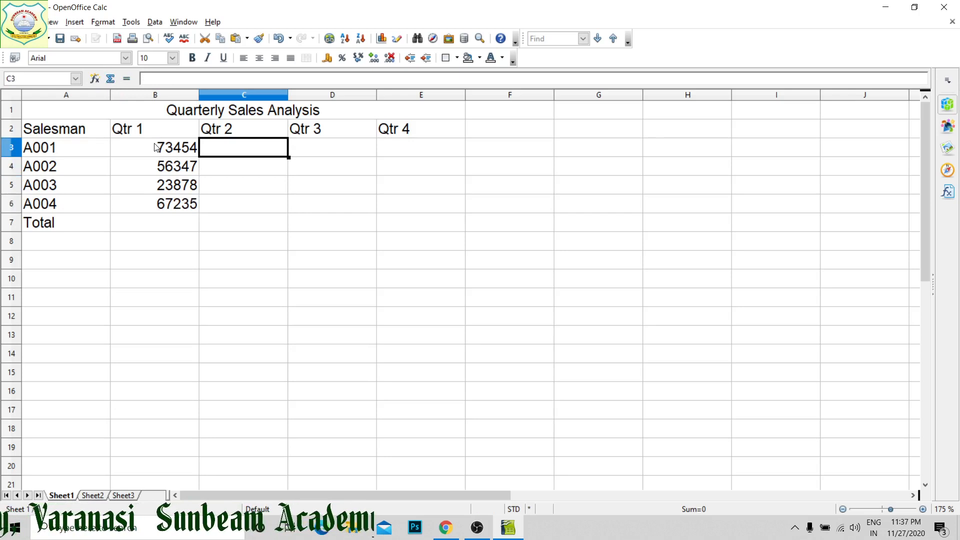
pyautogui.write('17825')
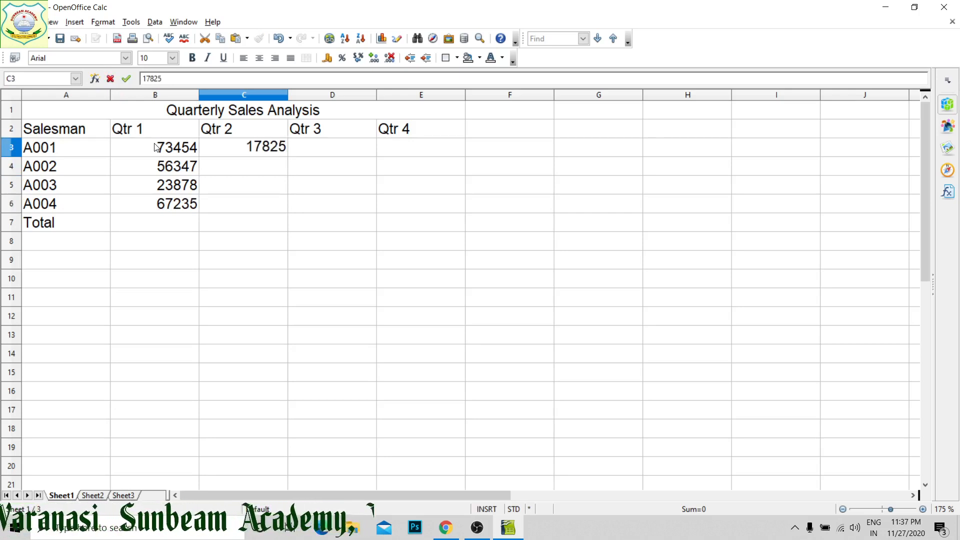
pyautogui.press('Return')
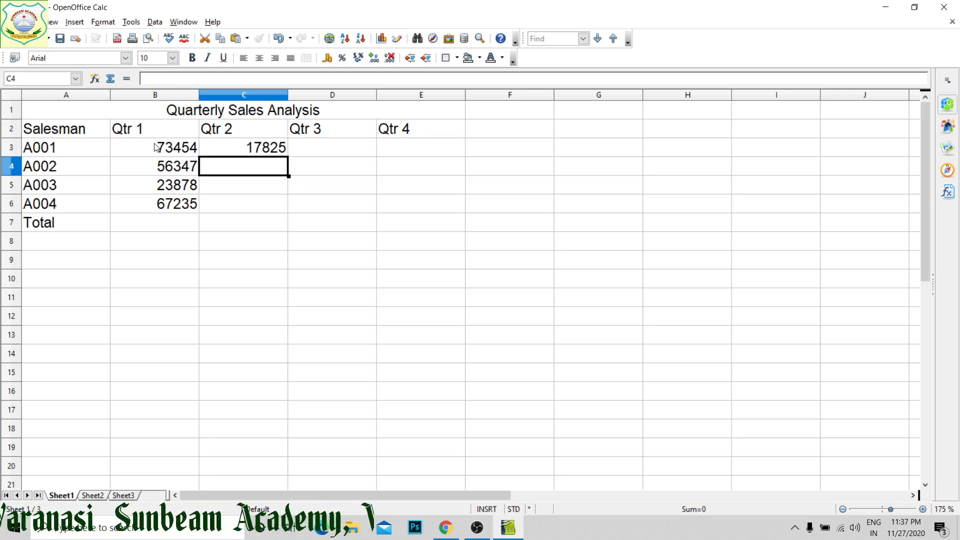
pyautogui.write('16243')
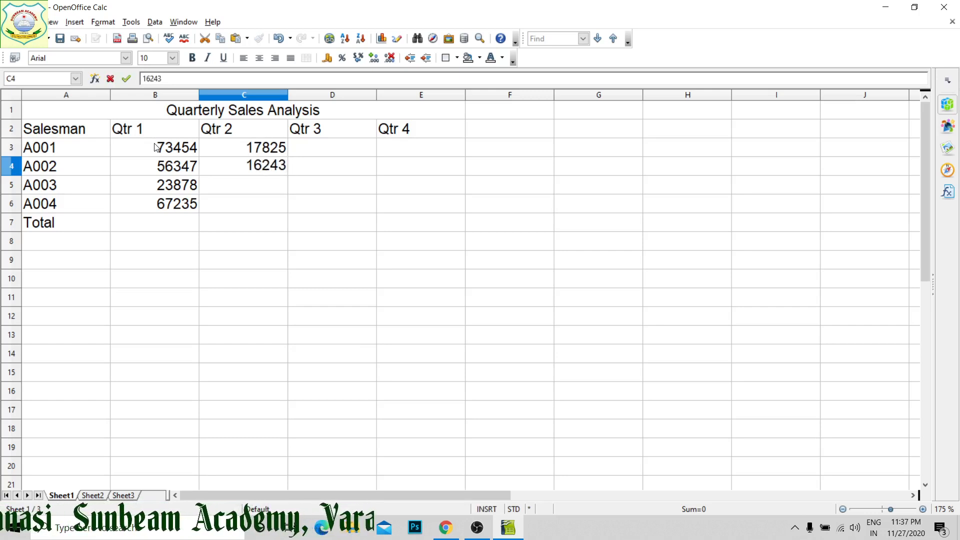
pyautogui.press('Return')
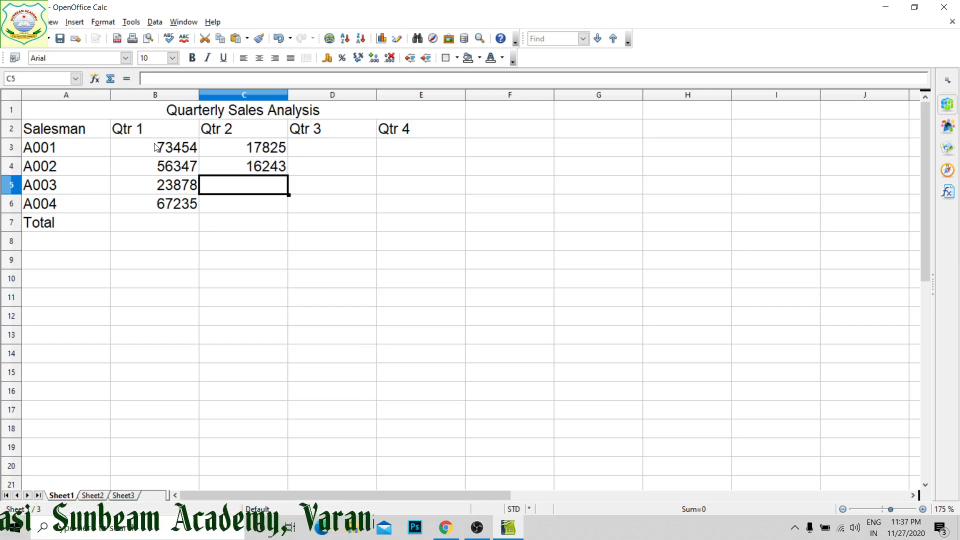
pyautogui.write('87246')
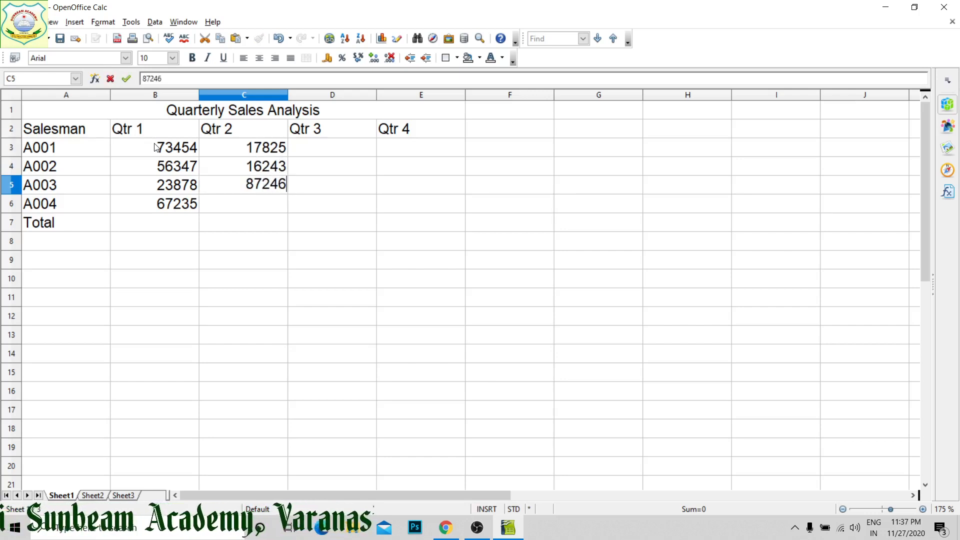
pyautogui.press('Return')
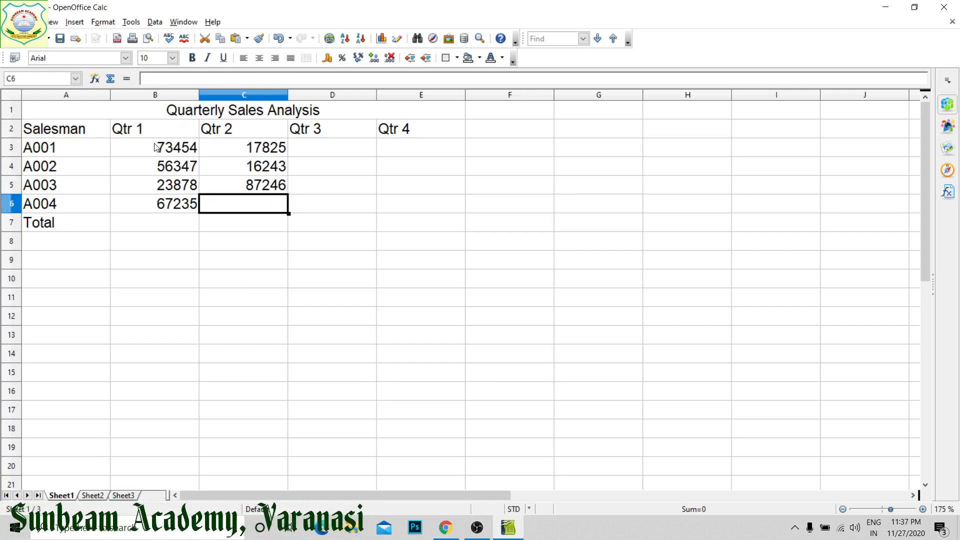
pyautogui.write('38265')
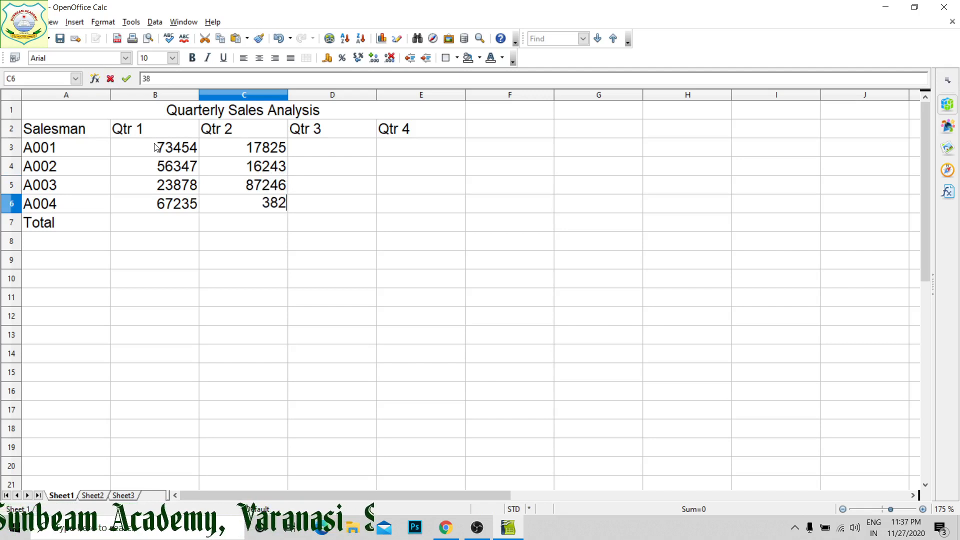
pyautogui.press('Tab')
# Fill in the Qtr 3 sales in D3 to D6 with 47349, 98466, 46485 and 89458
pyautogui.press('Up')
pyautogui.press('Up')
pyautogui.press('Up')
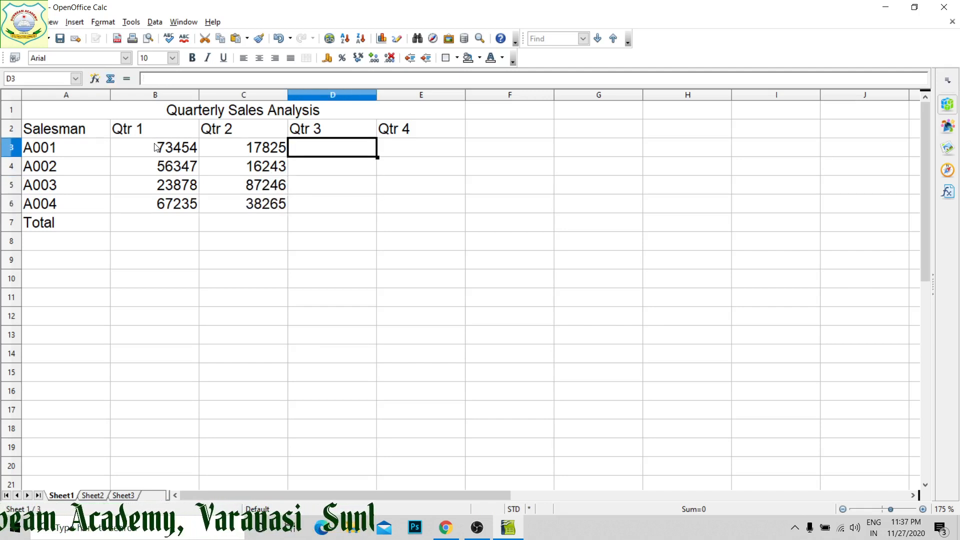
pyautogui.write('47349')
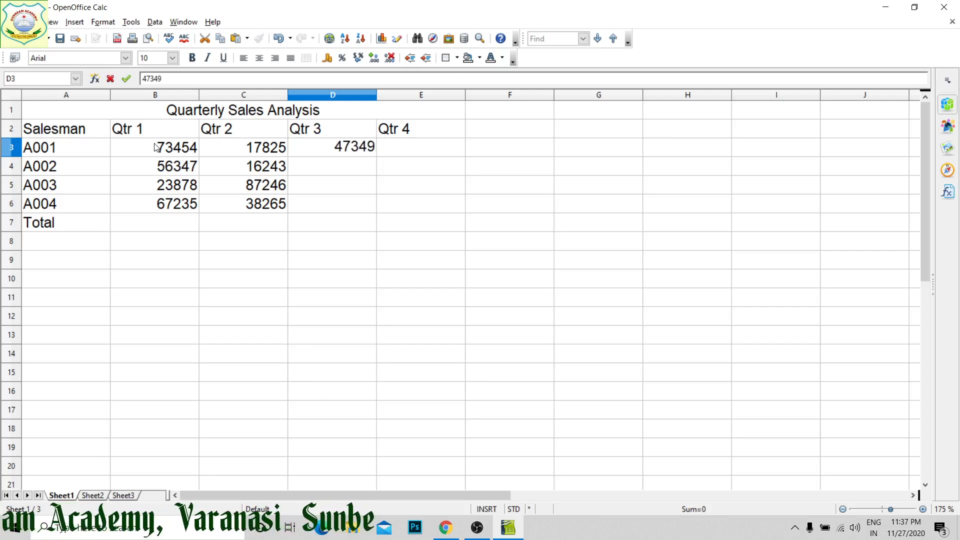
pyautogui.press('Return')
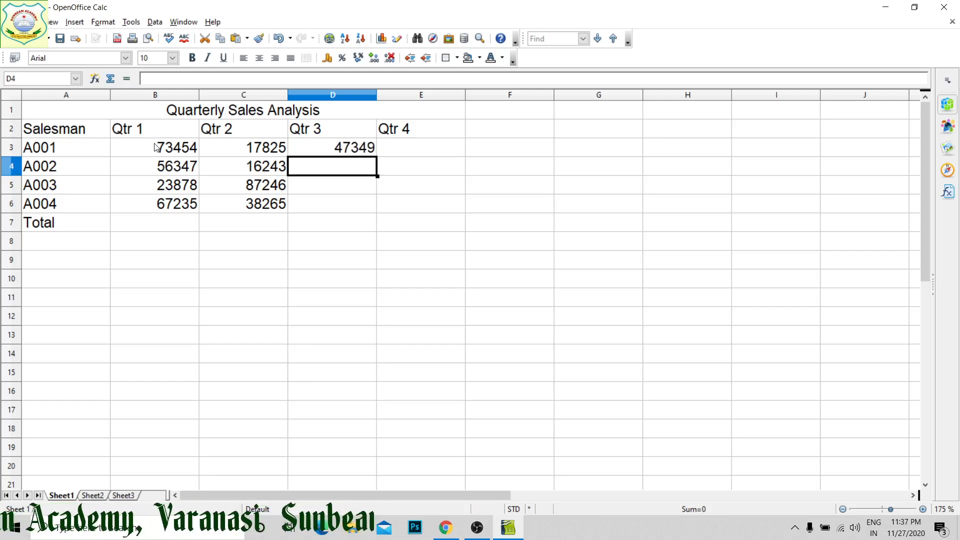
pyautogui.write('98466')
pyautogui.press('Return')
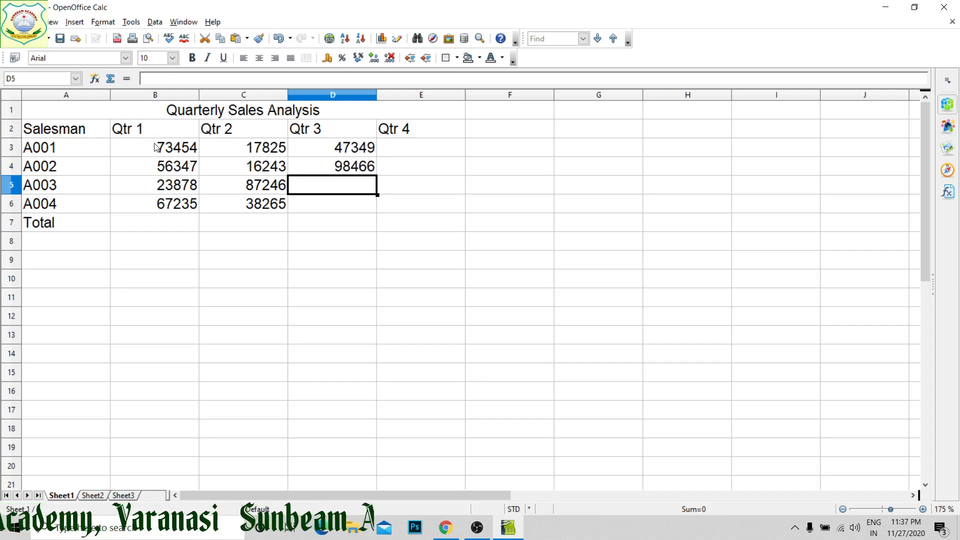
pyautogui.write('46485')
pyautogui.press('Return')
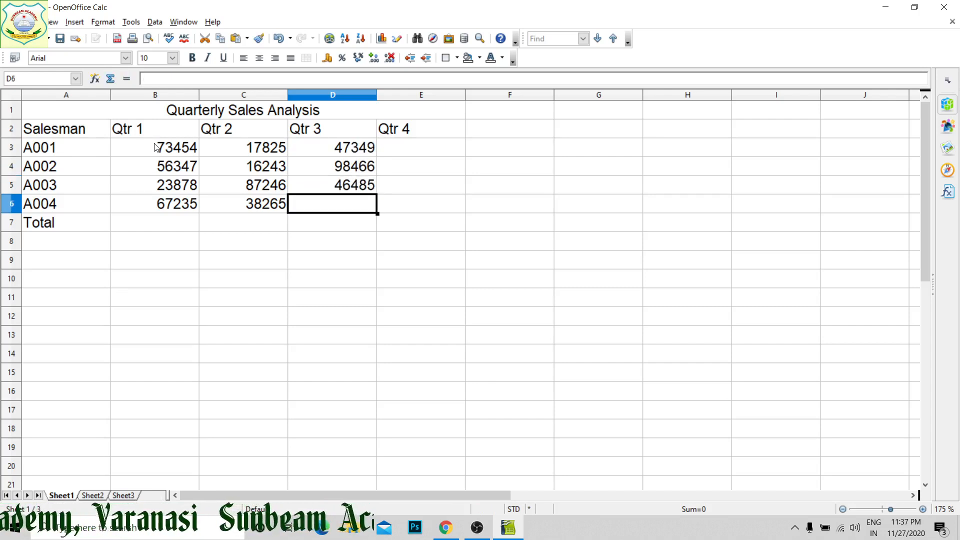
pyautogui.write('89458')
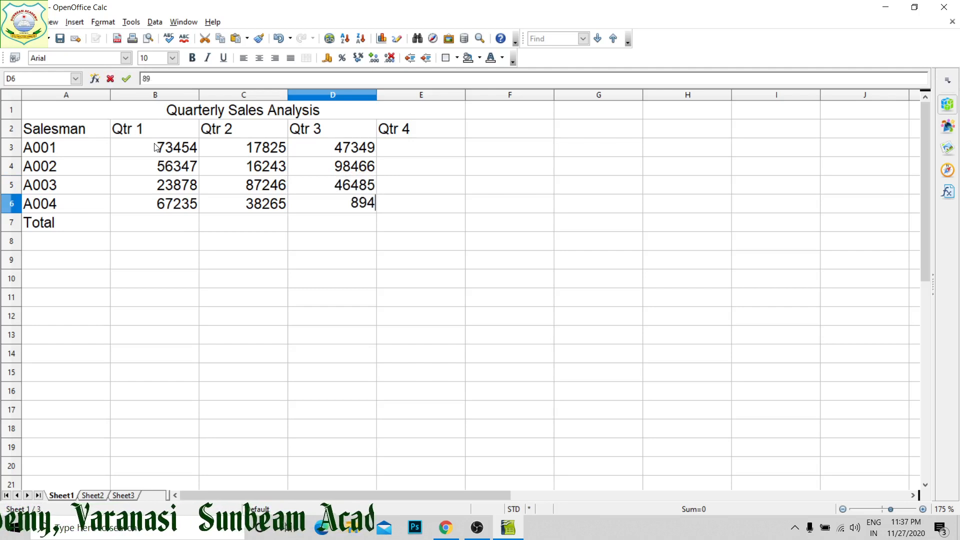
pyautogui.press('Tab')
# Fill in the Qtr 4 sales in E3 to E6 with 87435, 98454, 62343 and 23654
pyautogui.press('Up')
pyautogui.press('Up')
pyautogui.press('Up')
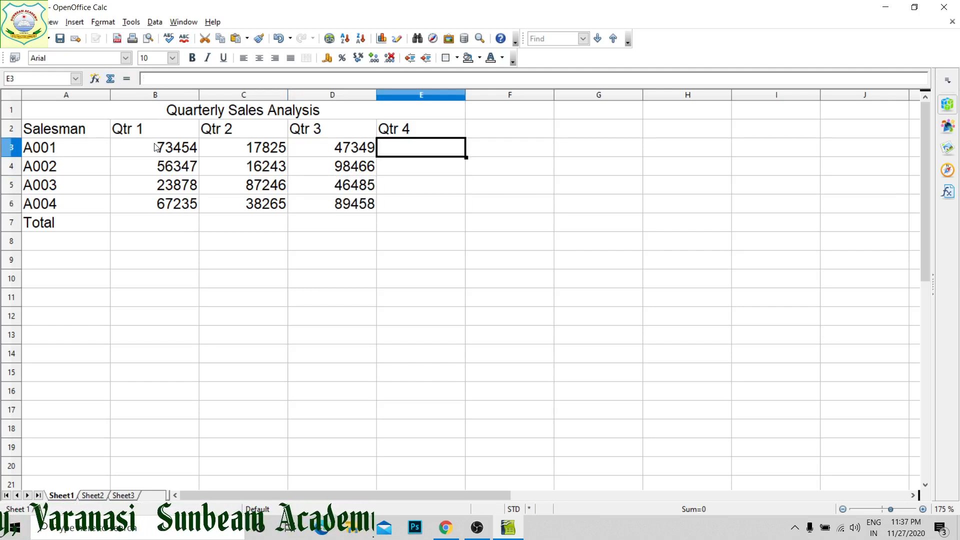
pyautogui.write('873')
pyautogui.press('BackSpace')
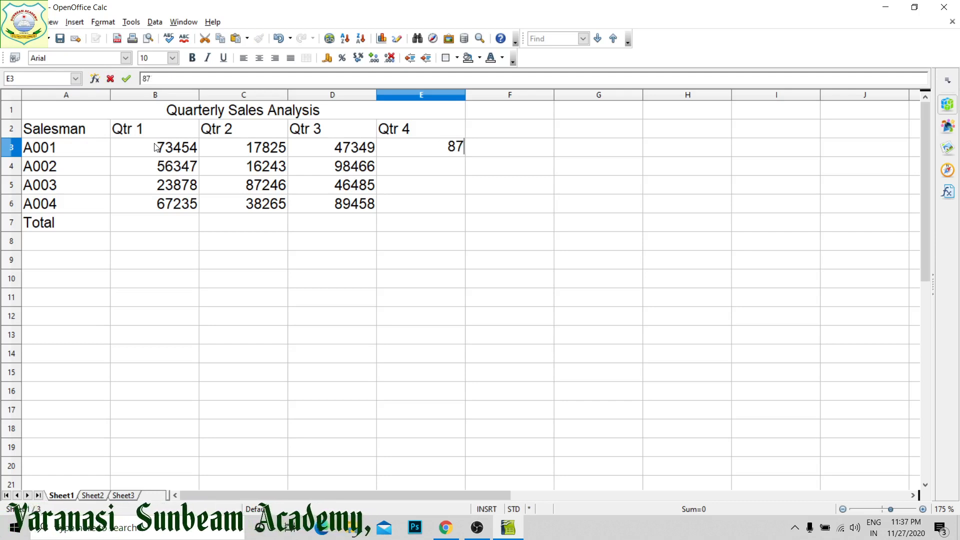
pyautogui.write('435')
pyautogui.press('Return')
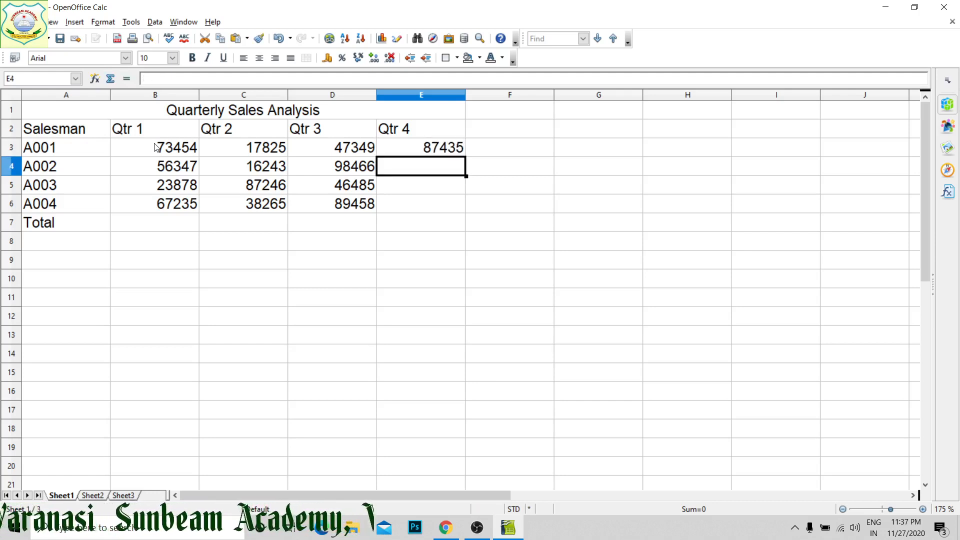
pyautogui.write('98454')
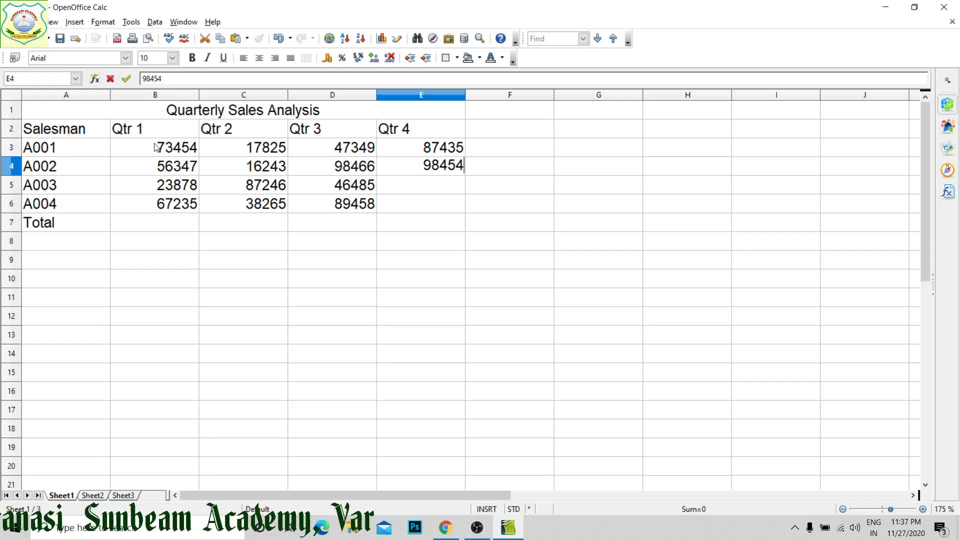
pyautogui.press('Return')
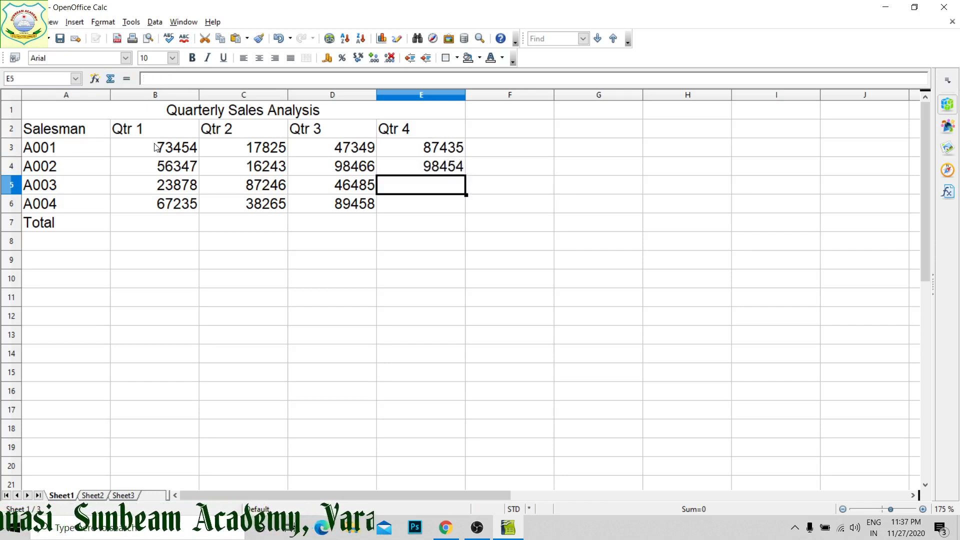
pyautogui.write('62343')
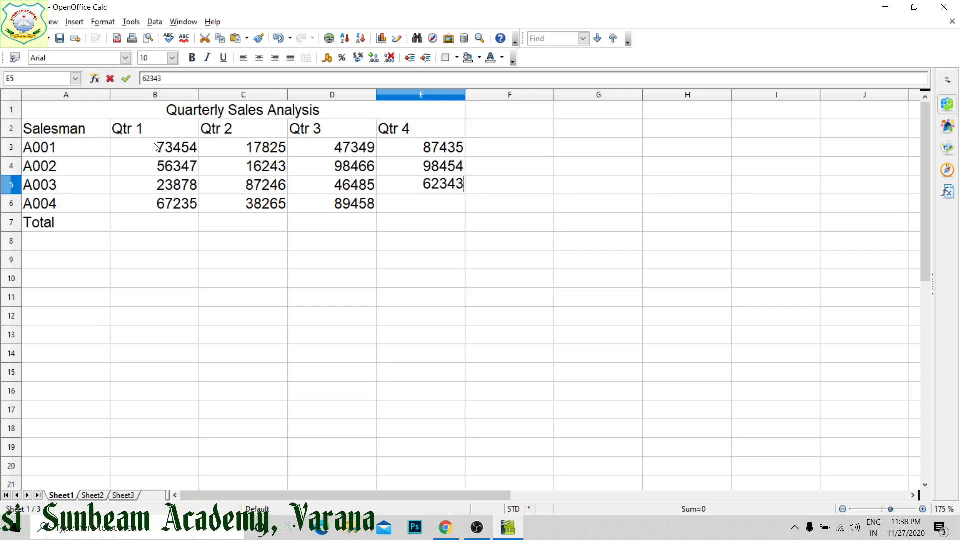
pyautogui.press('Return')
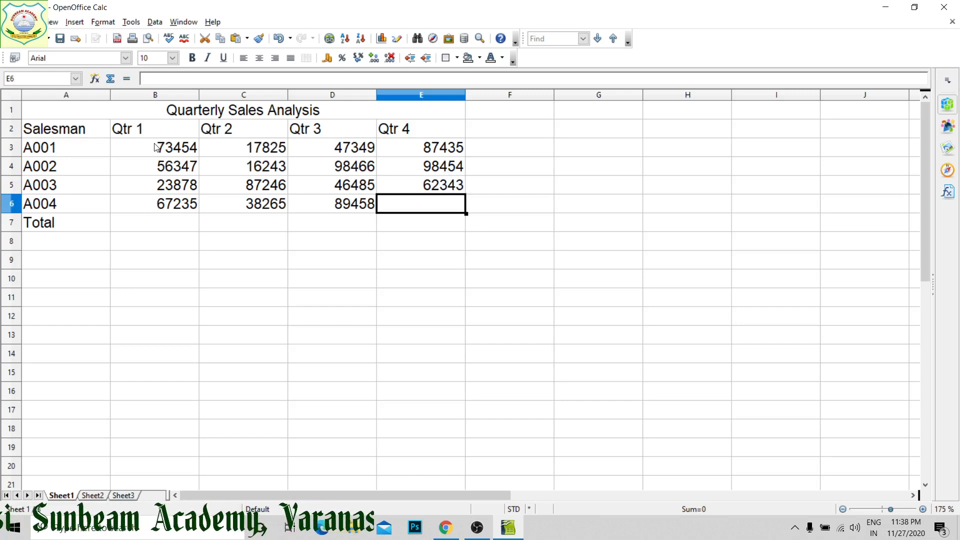
pyautogui.write('23654')
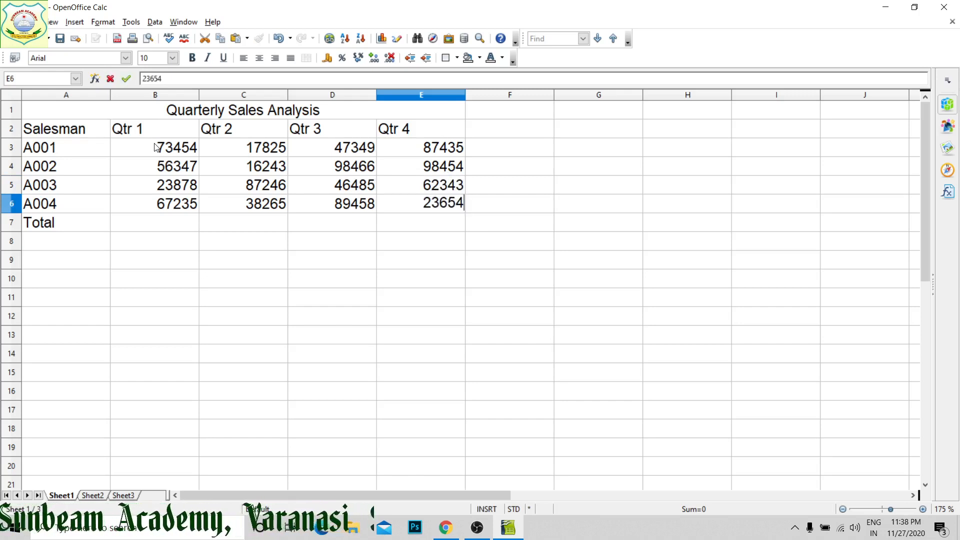
pyautogui.press('Return')
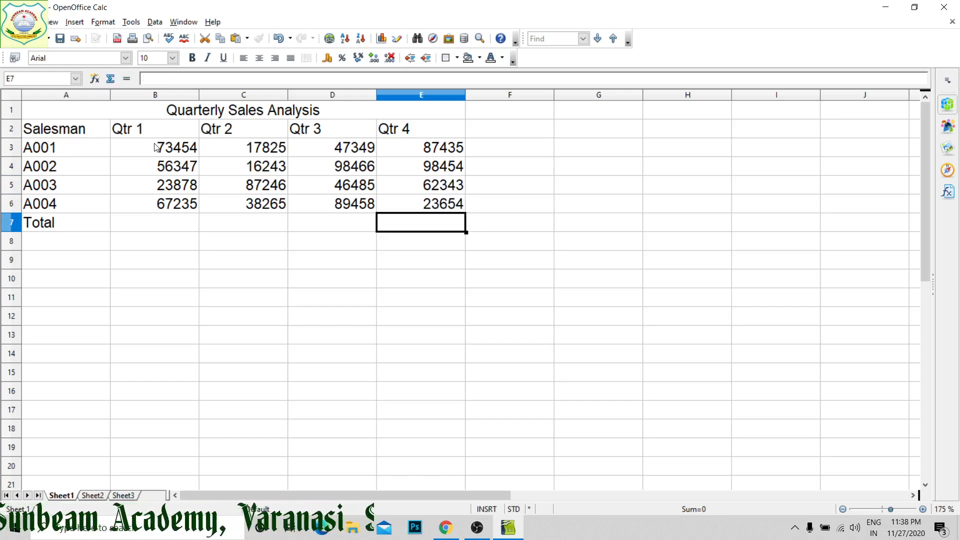
# Try to define the range name "Qtr 1" for the first-quarter sales in B3 to B6
pyautogui.press('Left')
pyautogui.press('Left')
pyautogui.press('Left')
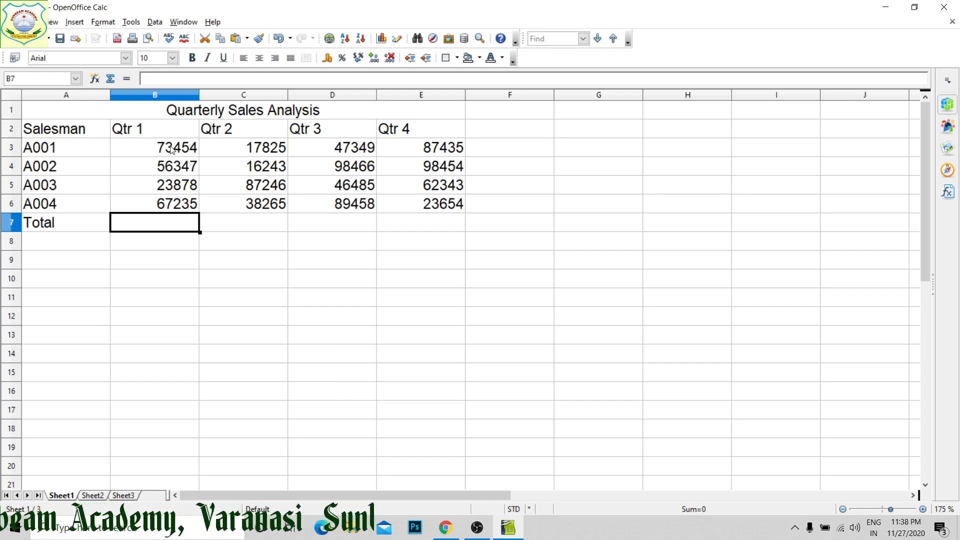
pyautogui.moveTo(173, 150); pyautogui.dragTo(172, 203)
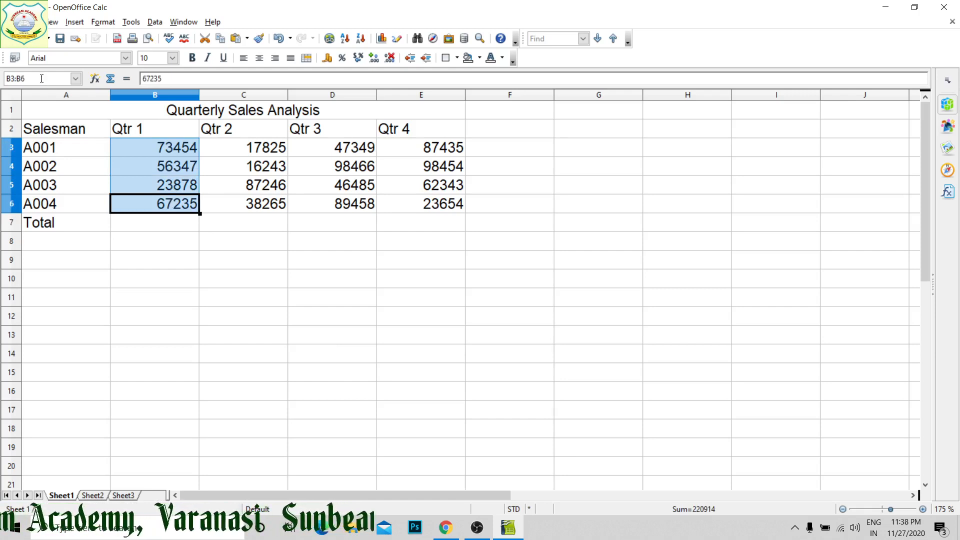
pyautogui.moveTo(26, 79); pyautogui.dragTo(2, 83)
pyautogui.write('Q')
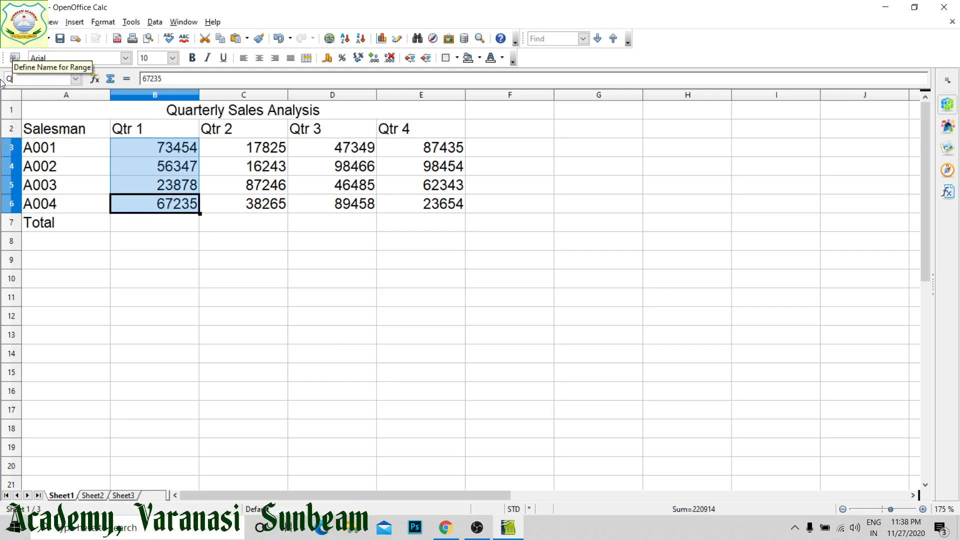
pyautogui.write('tr 1')
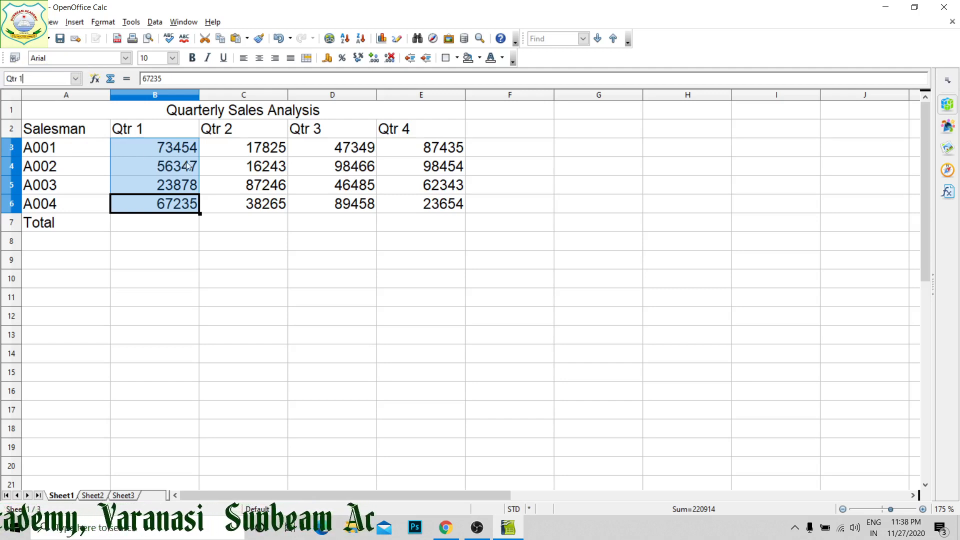
pyautogui.click(221, 184)
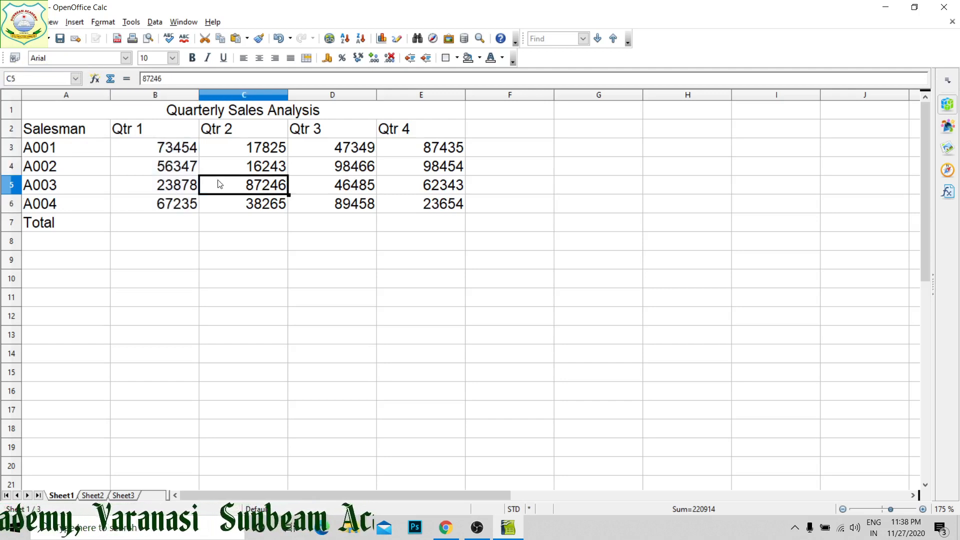
# Try to define the range names "Qtr 2" for C3 to C6 and "Qtr 3" for D3 to D6
pyautogui.moveTo(235, 152); pyautogui.dragTo(236, 203)
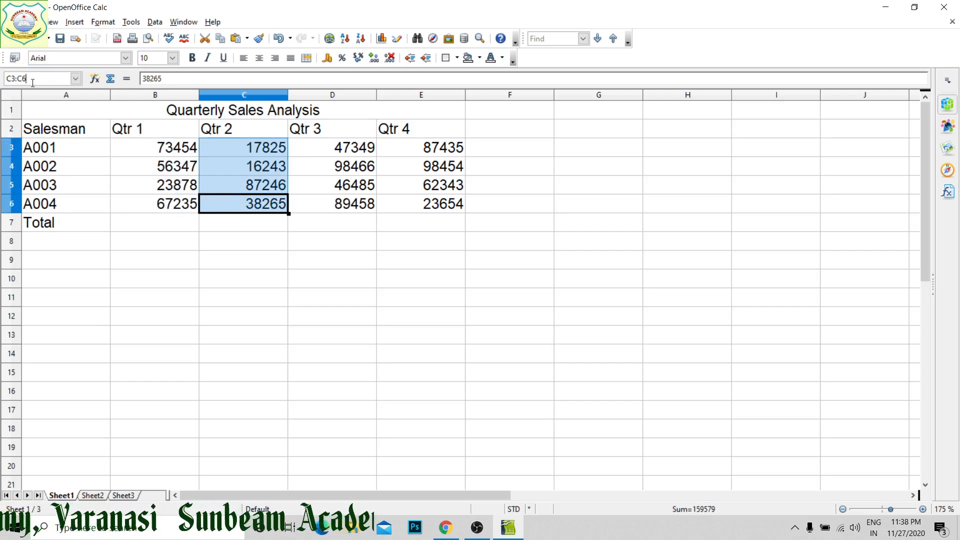
pyautogui.moveTo(33, 82); pyautogui.dragTo(2, 82)
pyautogui.write('Qtr 2')
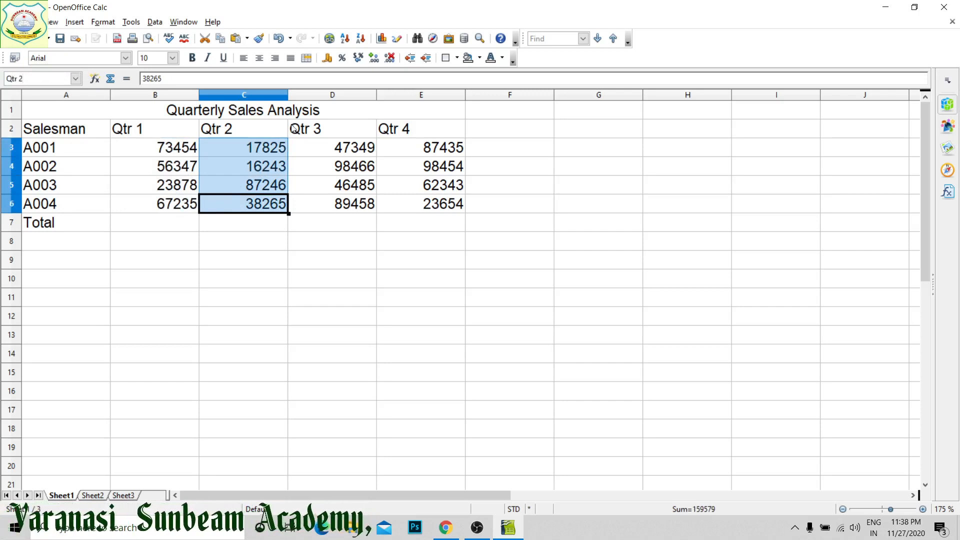
pyautogui.moveTo(305, 145); pyautogui.dragTo(312, 210)
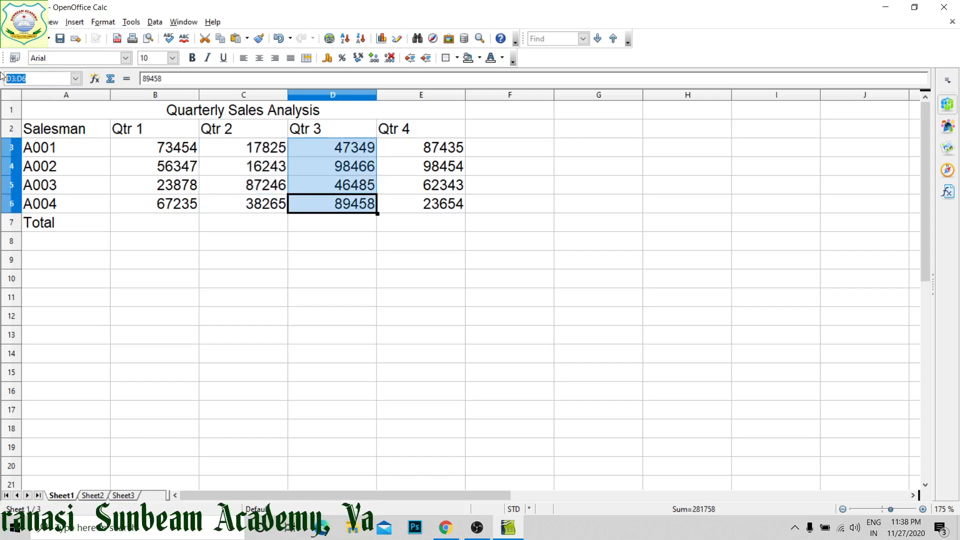
pyautogui.write('Qtr 3')
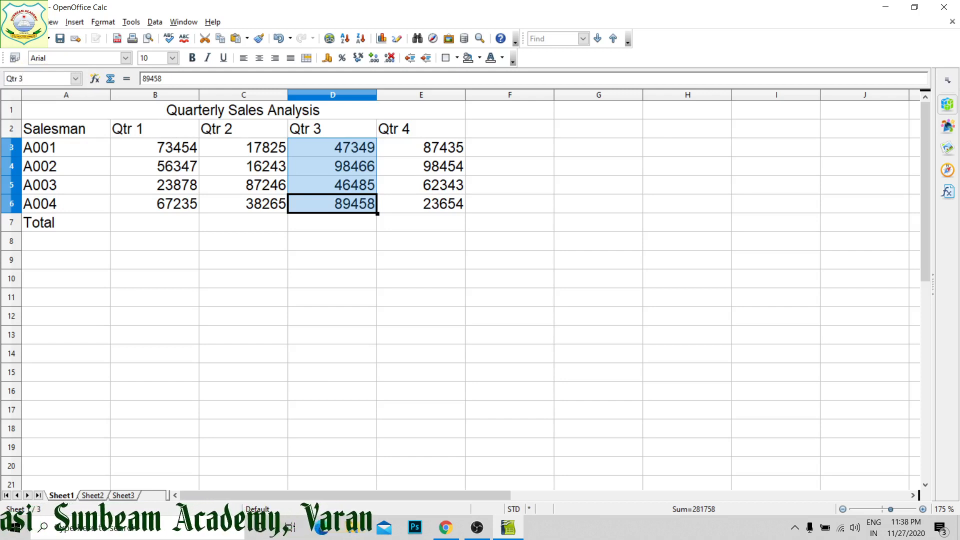
# Try to define the range name "Qtr 4" for the fourth-quarter sales in E3 to E6
pyautogui.click(433, 150)
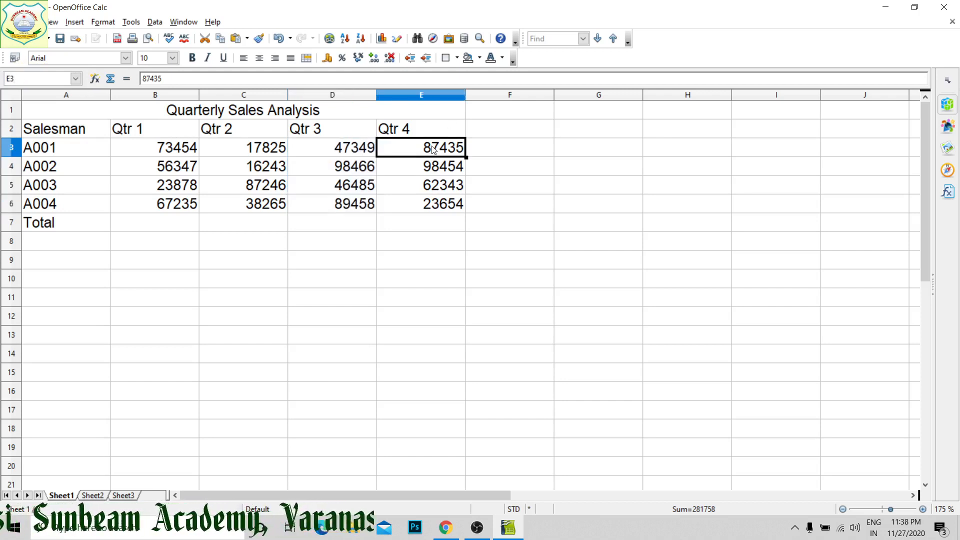
pyautogui.moveTo(433, 150); pyautogui.dragTo(434, 205)
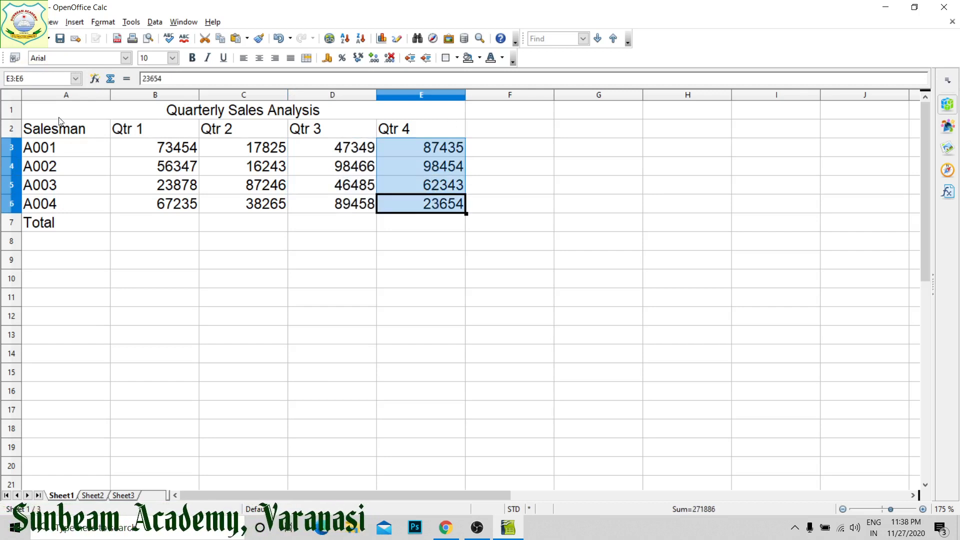
pyautogui.click(41, 78)
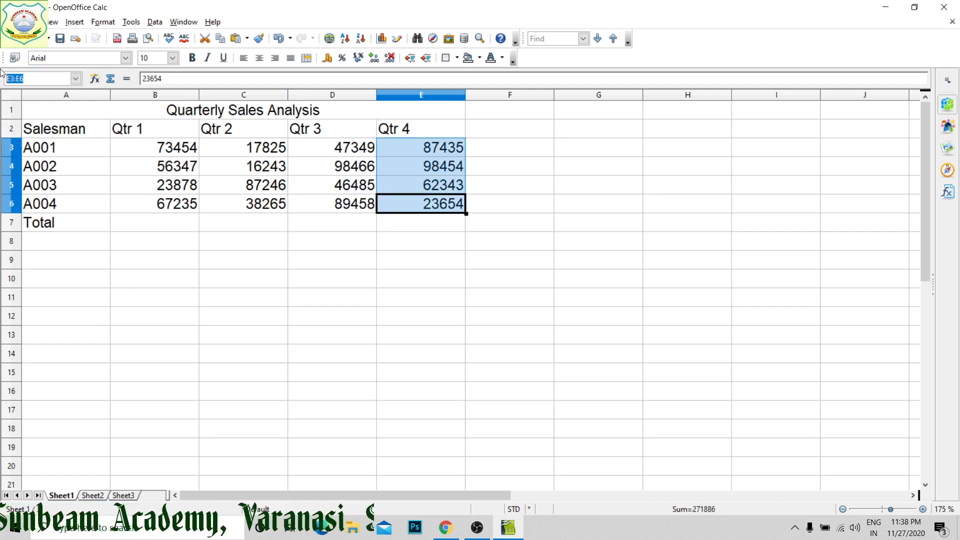
pyautogui.write('Qtr 4')
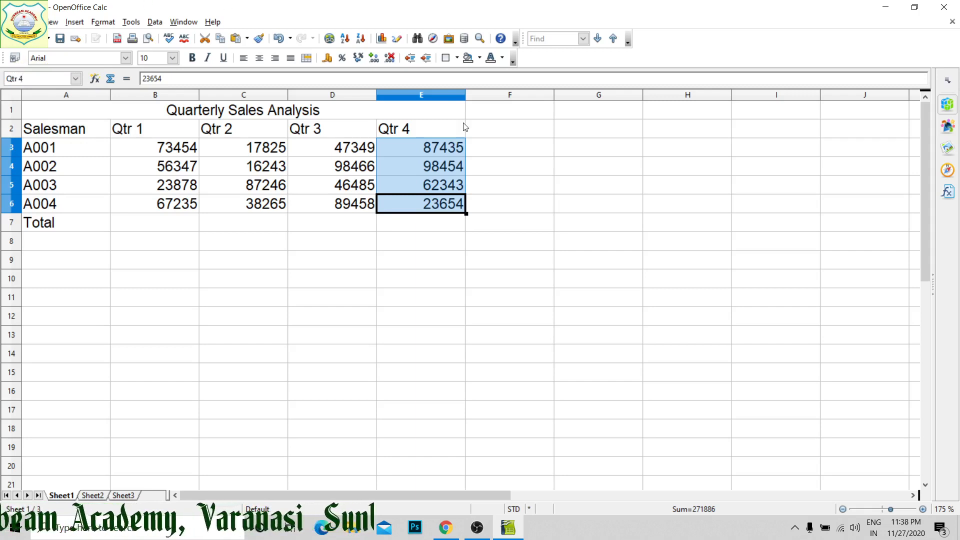
pyautogui.click(642, 136)
# Define the range name "Qtr1", without a space, for the first-quarter sales in B3 to B6
pyautogui.click(152, 146)
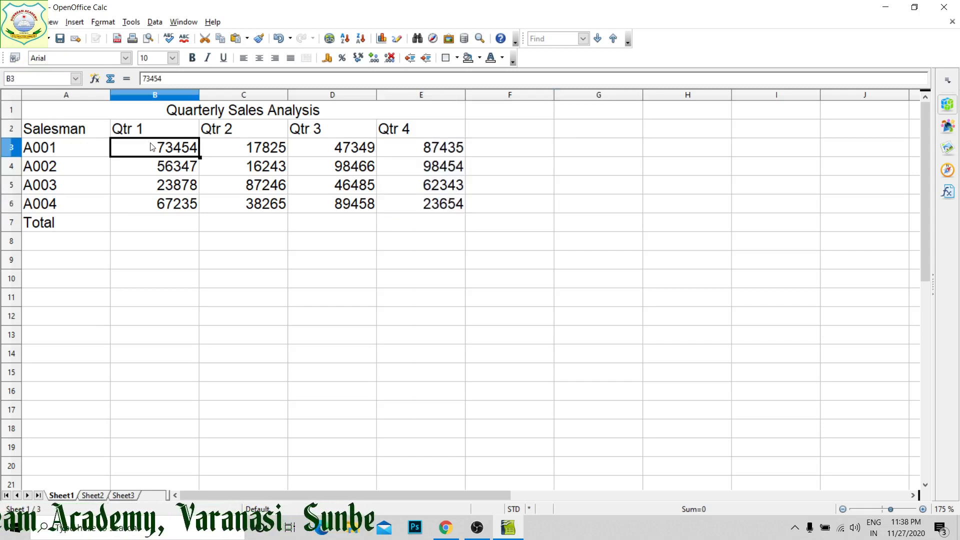
pyautogui.moveTo(152, 147); pyautogui.dragTo(152, 210)
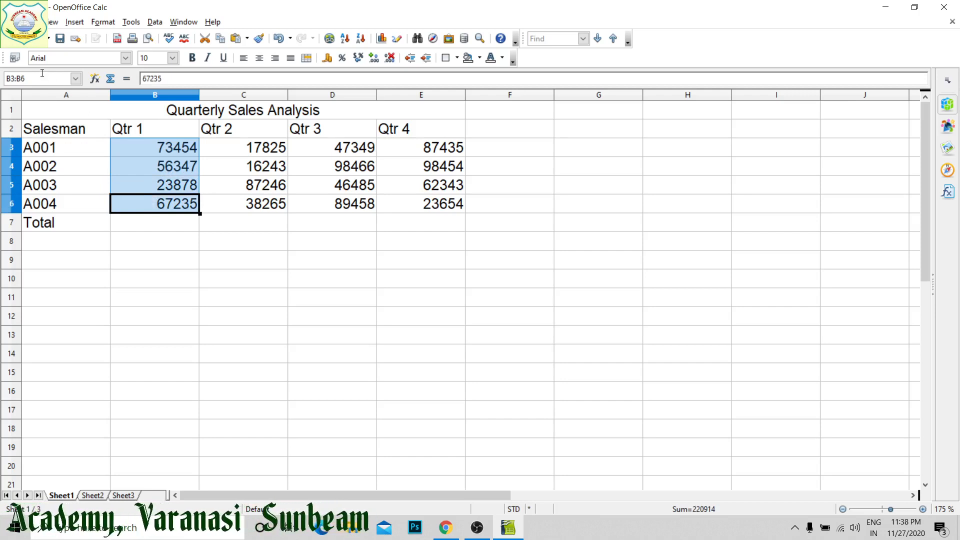
pyautogui.click(2, 79)
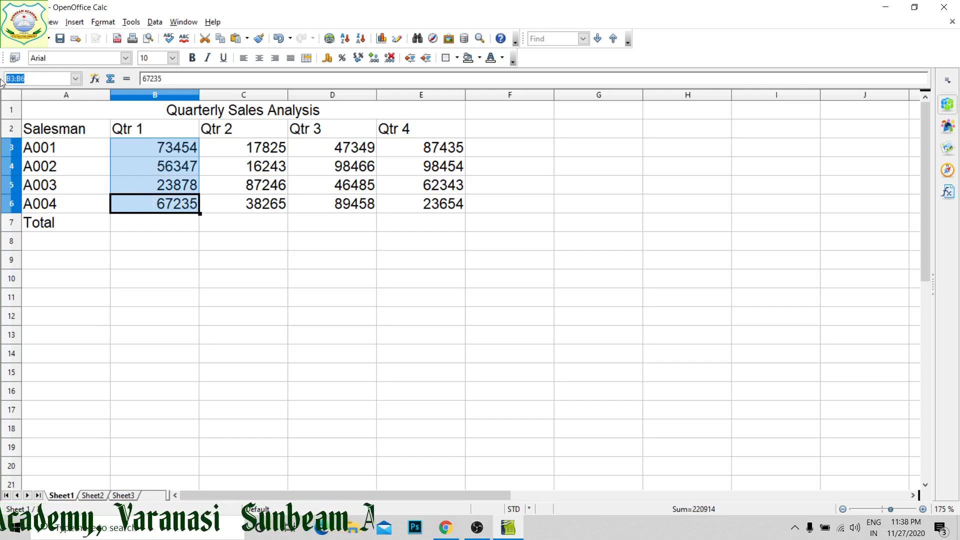
pyautogui.write('Qtr 1')
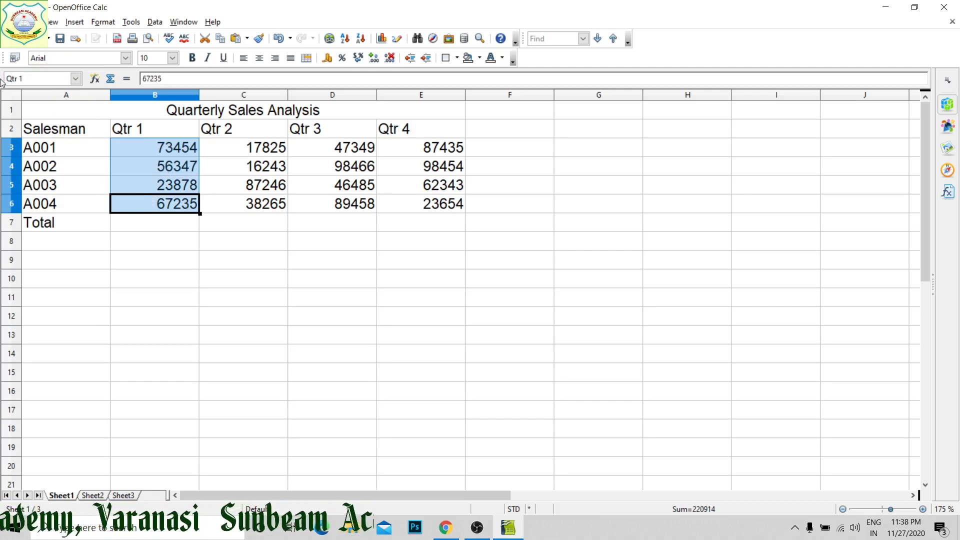
pyautogui.press('Return')
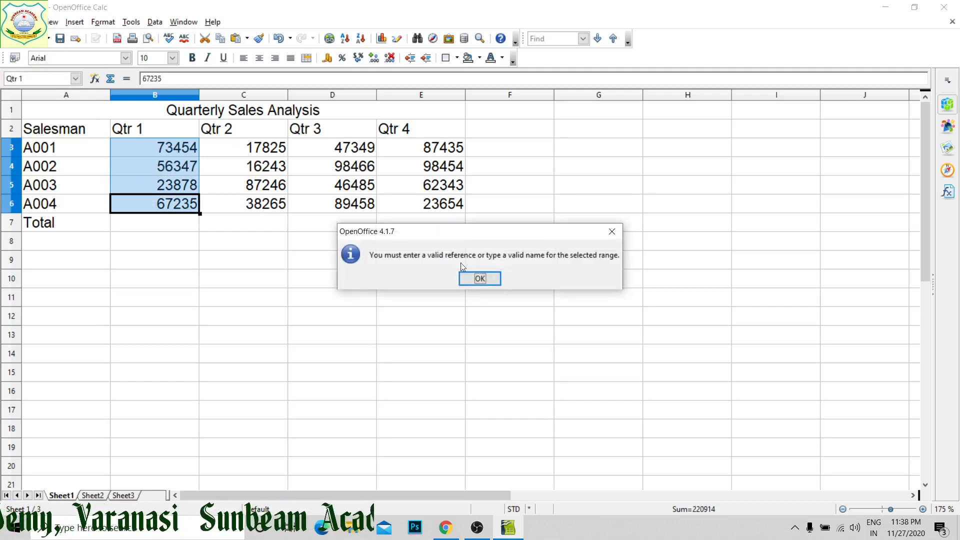
pyautogui.click(470, 280)
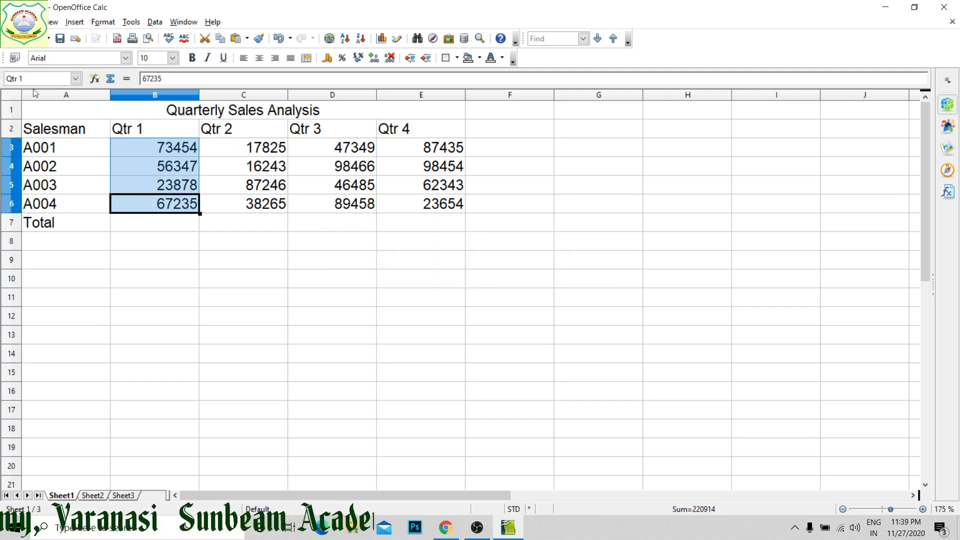
pyautogui.click(21, 77)
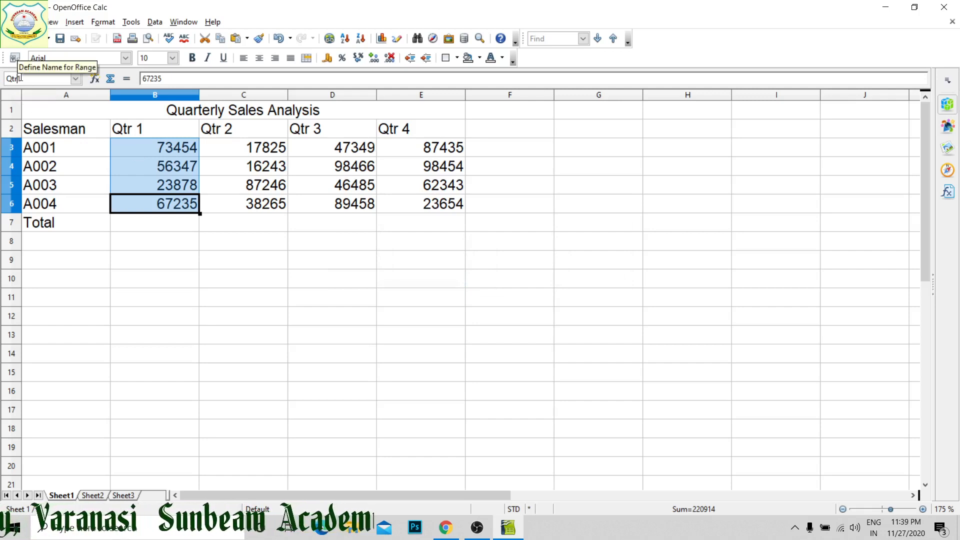
pyautogui.press('BackSpace')
# Define the range name "Qtr2" for the second-quarter sales in C3 to C6
pyautogui.moveTo(222, 147); pyautogui.dragTo(226, 213)
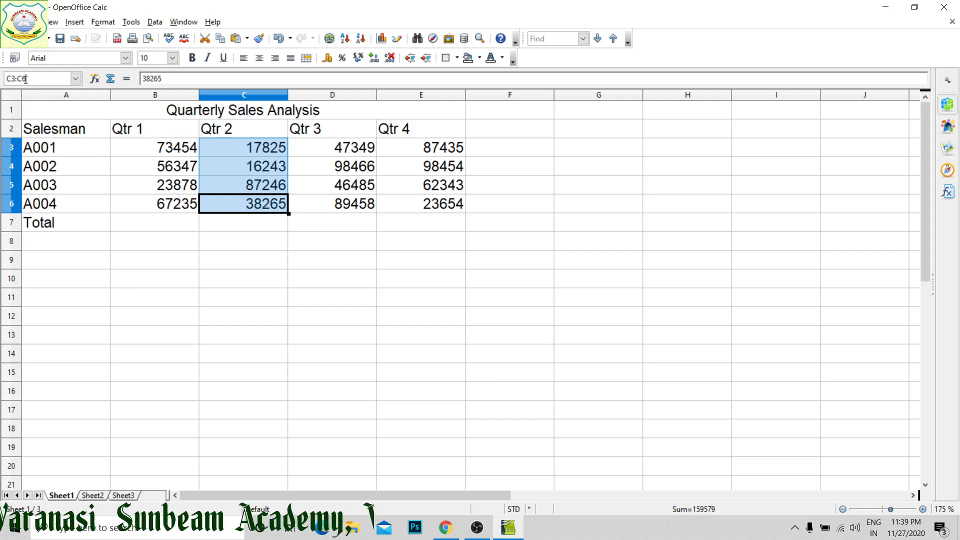
pyautogui.moveTo(25, 79); pyautogui.dragTo(2, 78)
pyautogui.write('Qtr2')
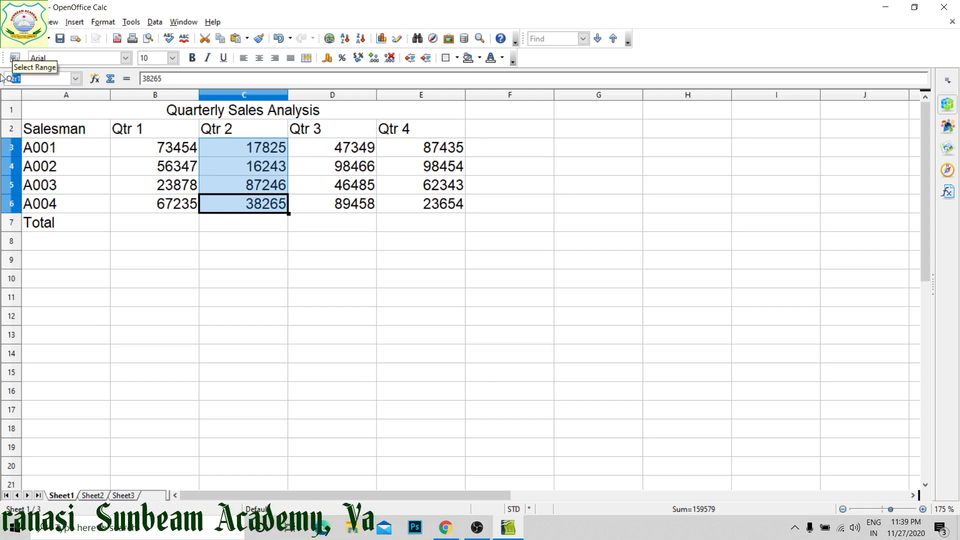
pyautogui.press('Return')
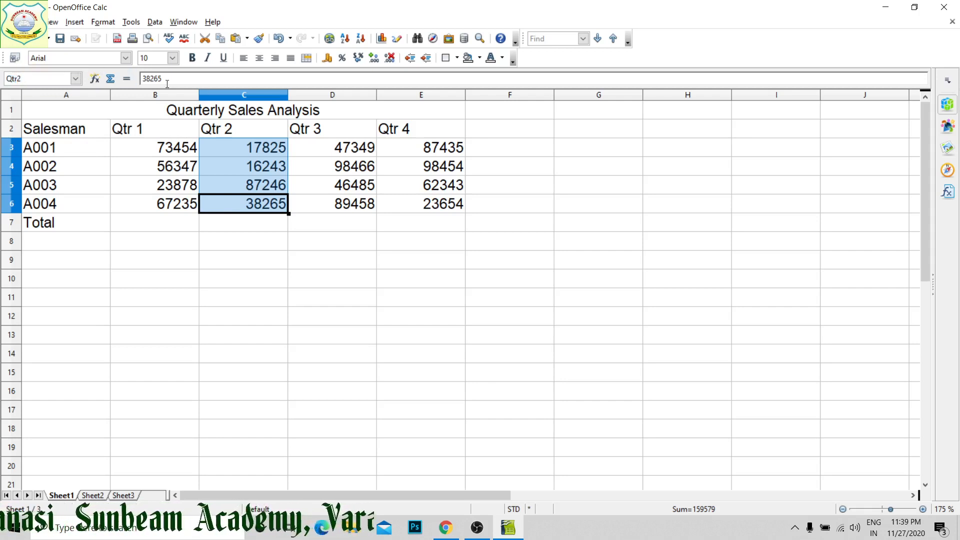
# Define the range name "Qtr3" for the third-quarter sales in D3 to D6
pyautogui.moveTo(319, 146); pyautogui.dragTo(317, 200)
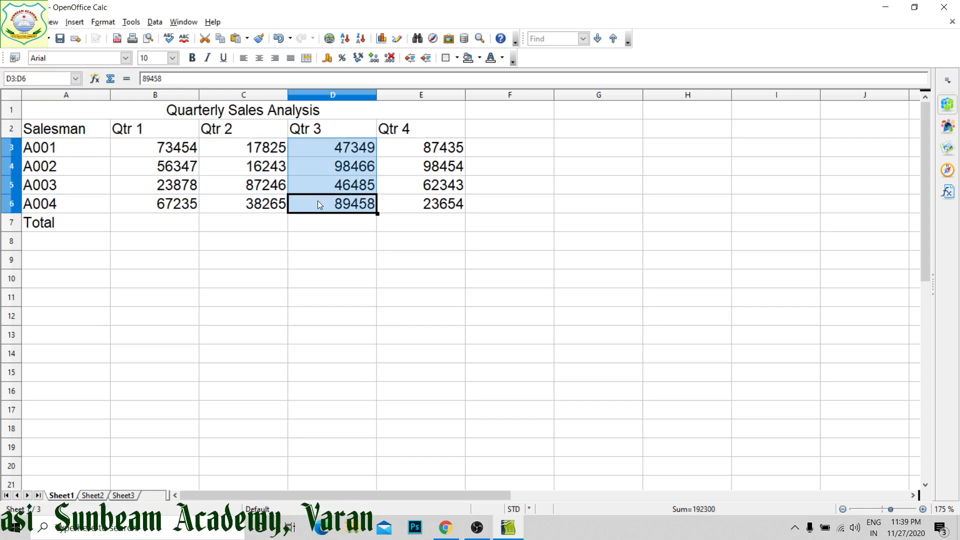
pyautogui.click(41, 75)
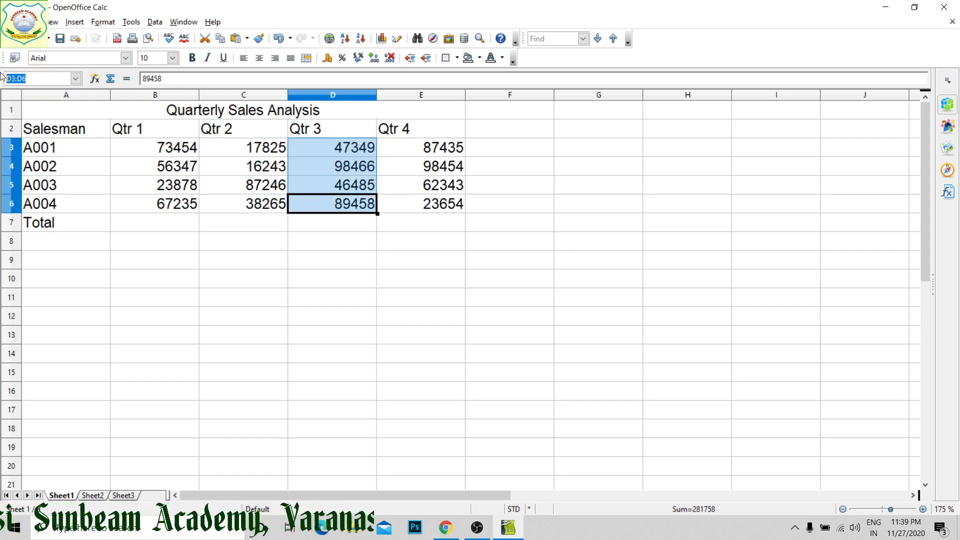
pyautogui.write('Qtr3')
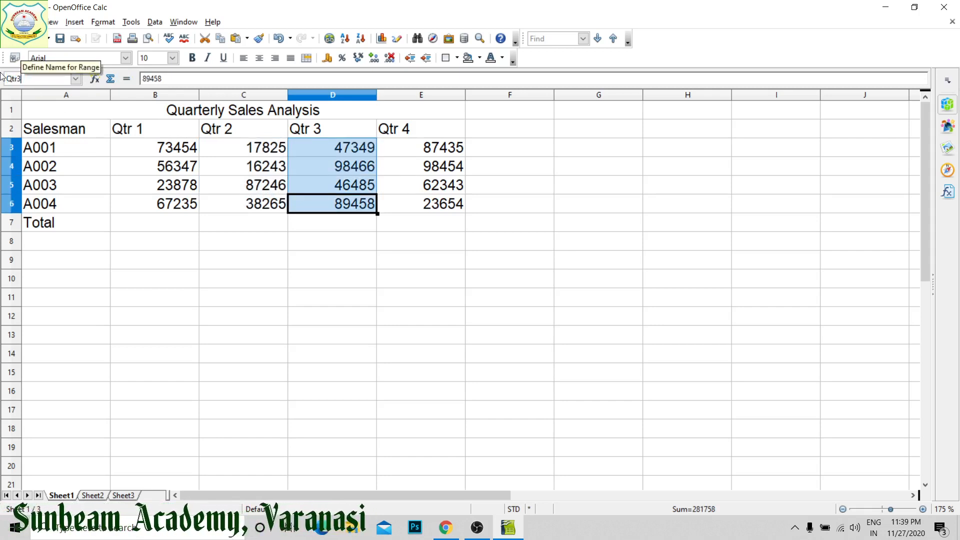
pyautogui.press('Return')
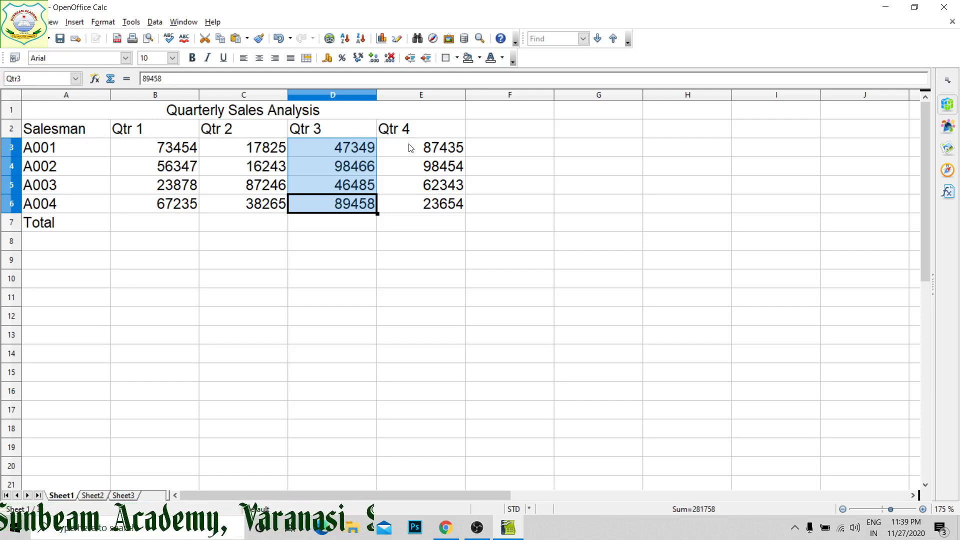
# Define the range name "Qtr4" for the fourth-quarter sales in E3 to E6
pyautogui.moveTo(407, 146); pyautogui.dragTo(406, 202)
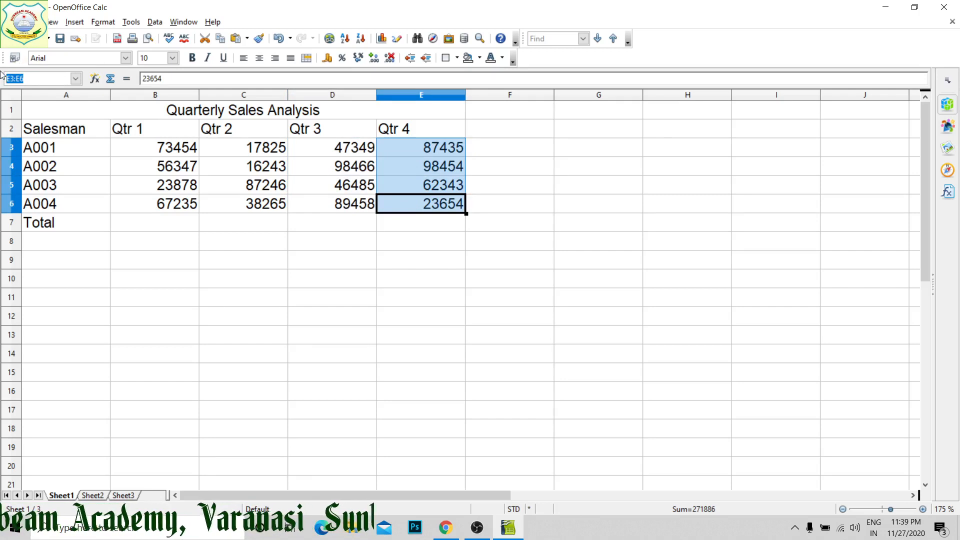
pyautogui.write('Qtr4')
pyautogui.press('Return')
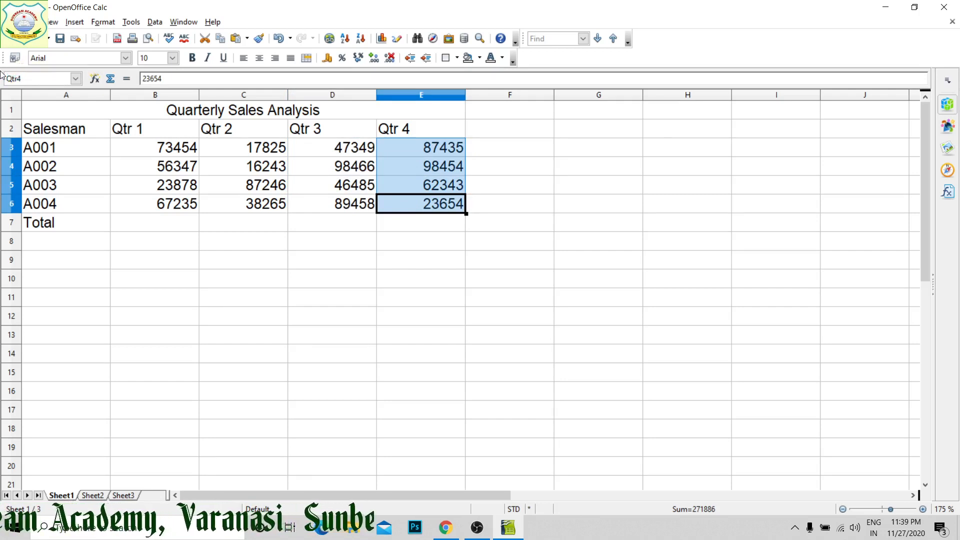
# Select the first-quarter sales in B3 to B6 to check the name assigned to the range
pyautogui.click(147, 151)
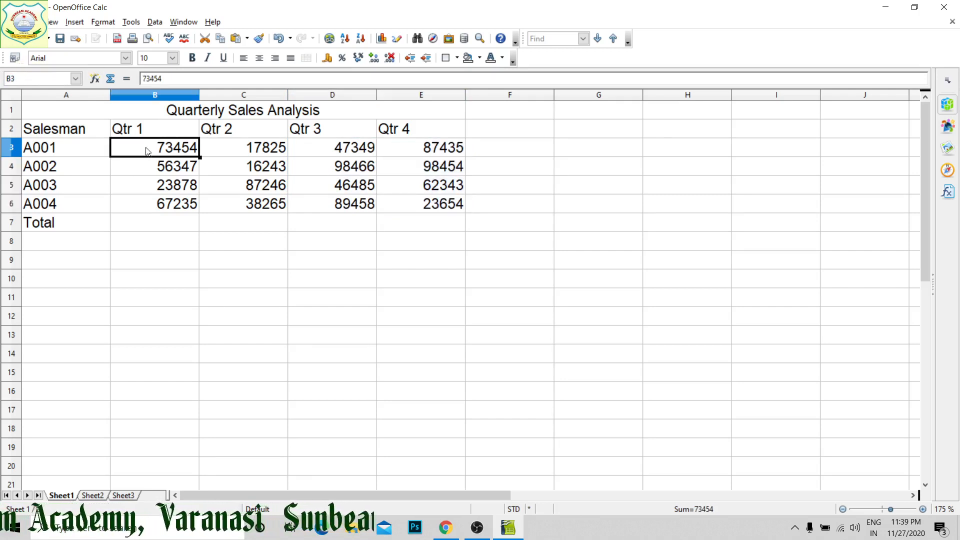
pyautogui.moveTo(148, 152); pyautogui.dragTo(152, 203)
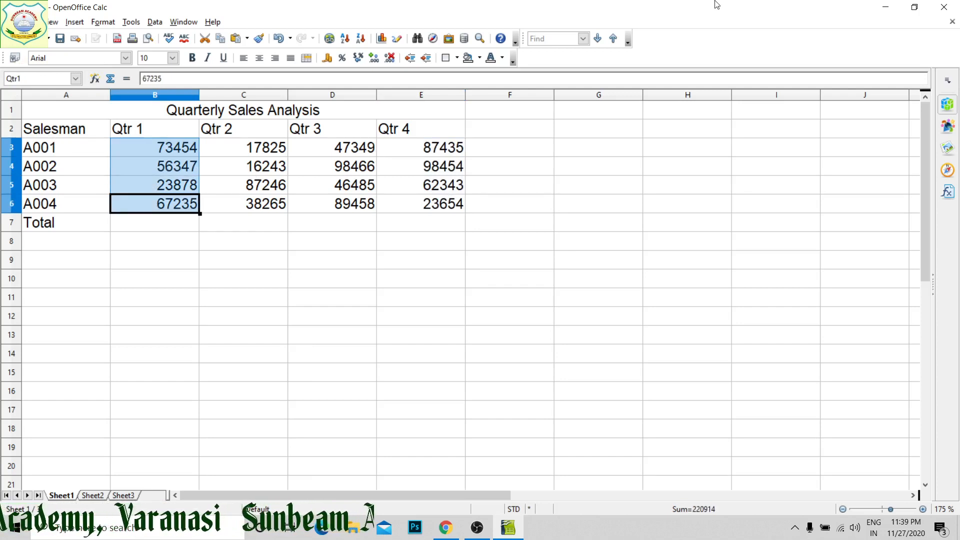
# Restore the maximized spreadsheet window and narrow it so that the range name box is uncovered
pyautogui.click(914, 7)
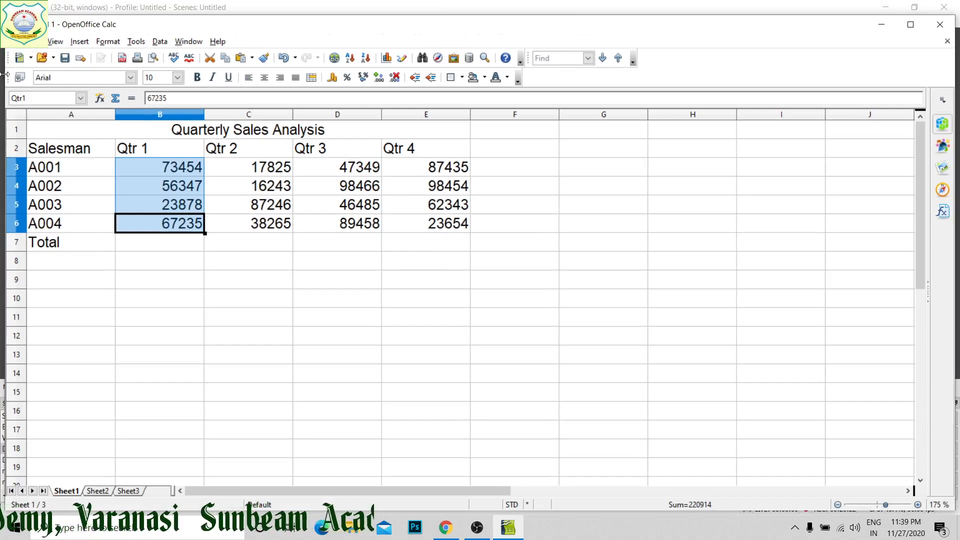
pyautogui.moveTo(4, 74); pyautogui.dragTo(93, 75)
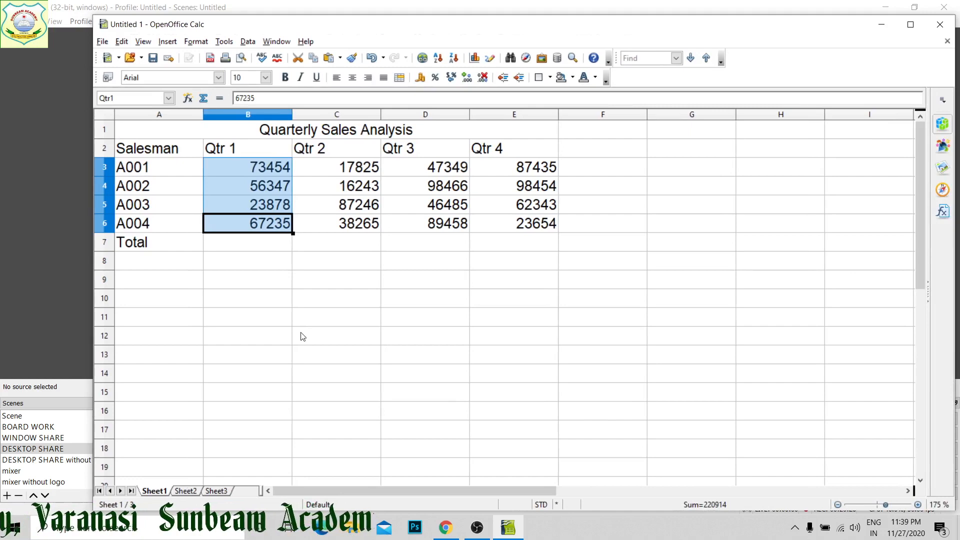
pyautogui.moveTo(609, 33); pyautogui.dragTo(610, 4)
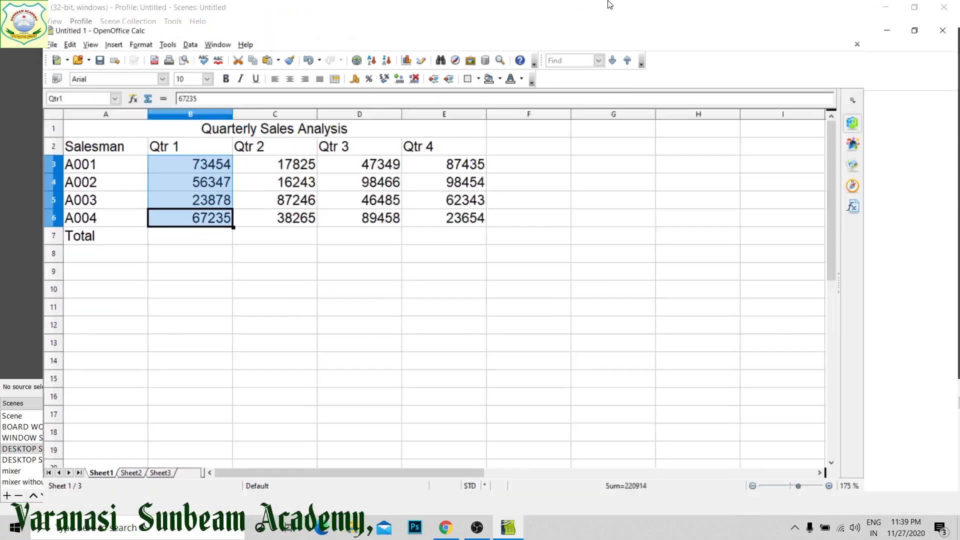
pyautogui.click(915, 7)
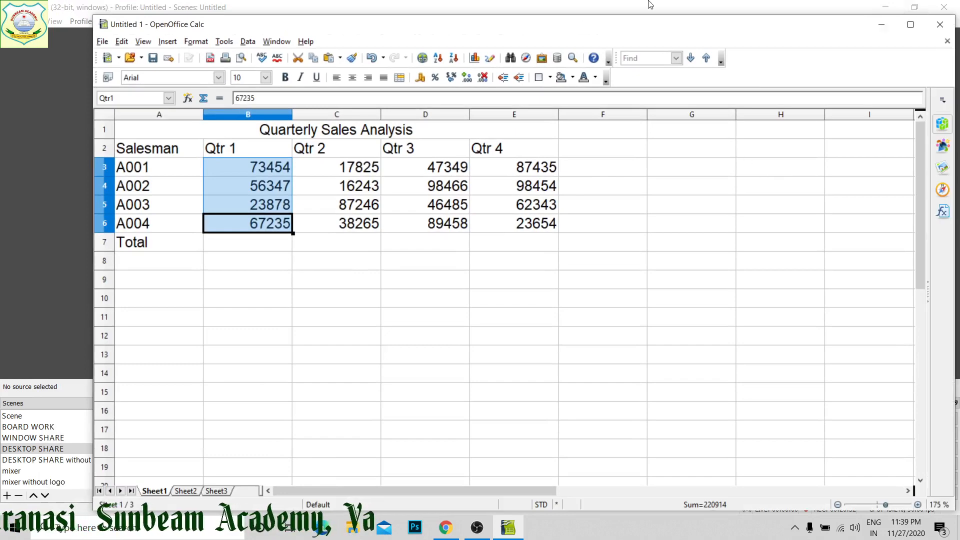
pyautogui.click(649, 8)
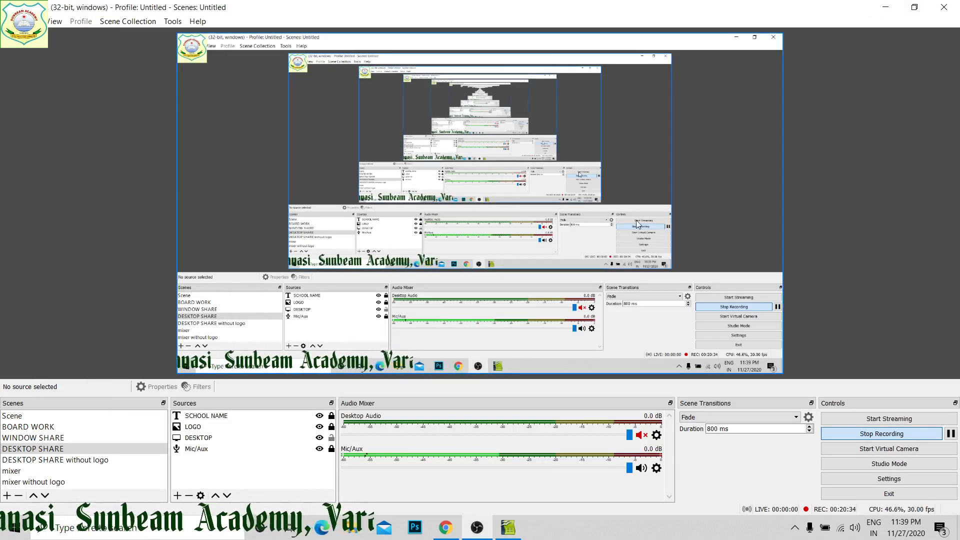
pyautogui.click(510, 528)
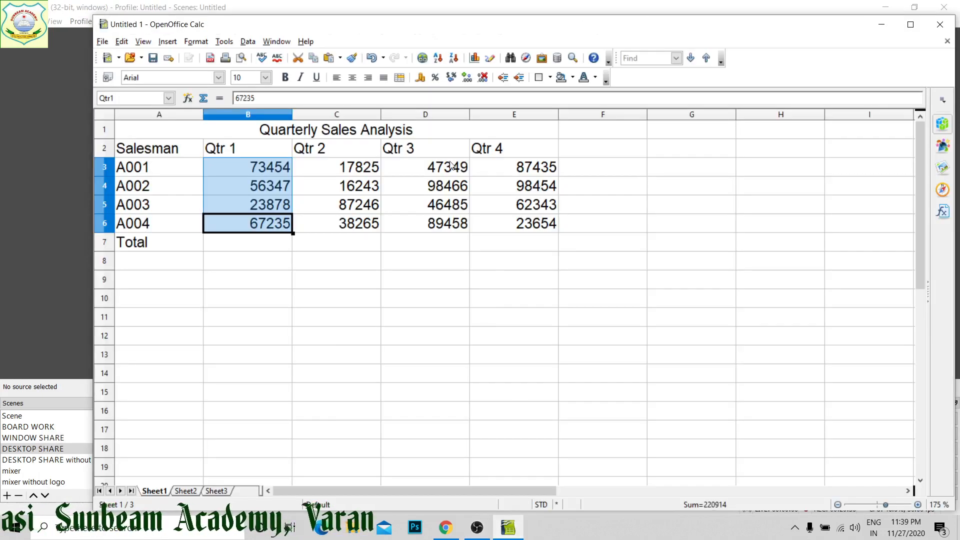
# Select the second-quarter sales in C3 to C6 to check the name assigned to the range
pyautogui.moveTo(360, 165); pyautogui.dragTo(358, 239)
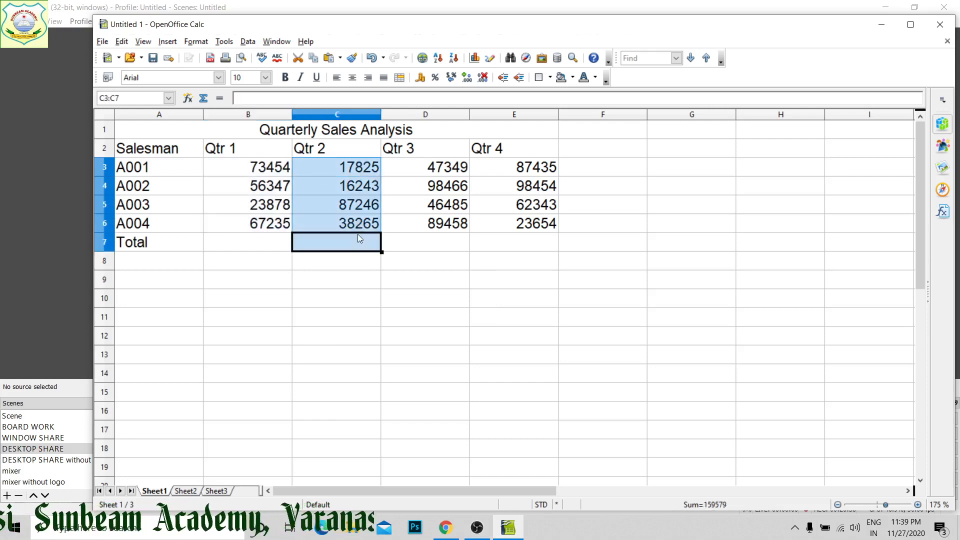
pyautogui.moveTo(352, 168); pyautogui.dragTo(349, 212)
pyautogui.hotkey('ctrl', 'z')
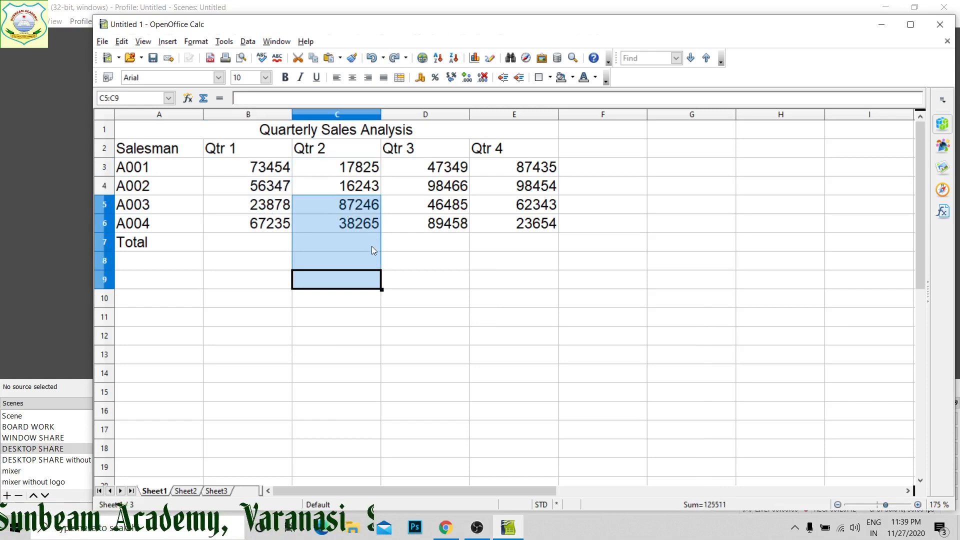
pyautogui.click(375, 260)
pyautogui.moveTo(339, 167); pyautogui.dragTo(340, 223)
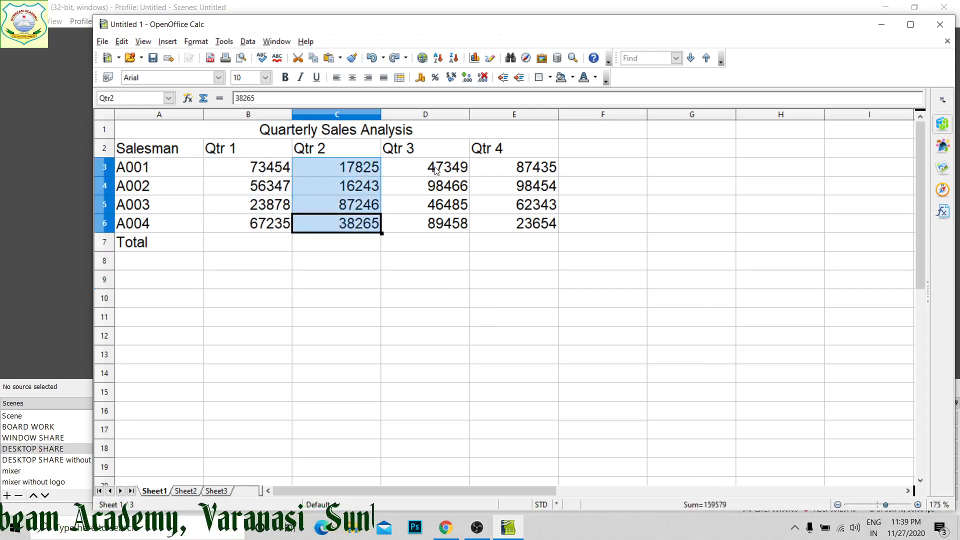
# Select the third-quarter sales in D3 to D6 to check the name assigned to the range
pyautogui.moveTo(436, 169); pyautogui.dragTo(438, 213)
# Total the first-quarter sales in cell B7 with the formula =SUM(B3:B6)
pyautogui.click(253, 250)
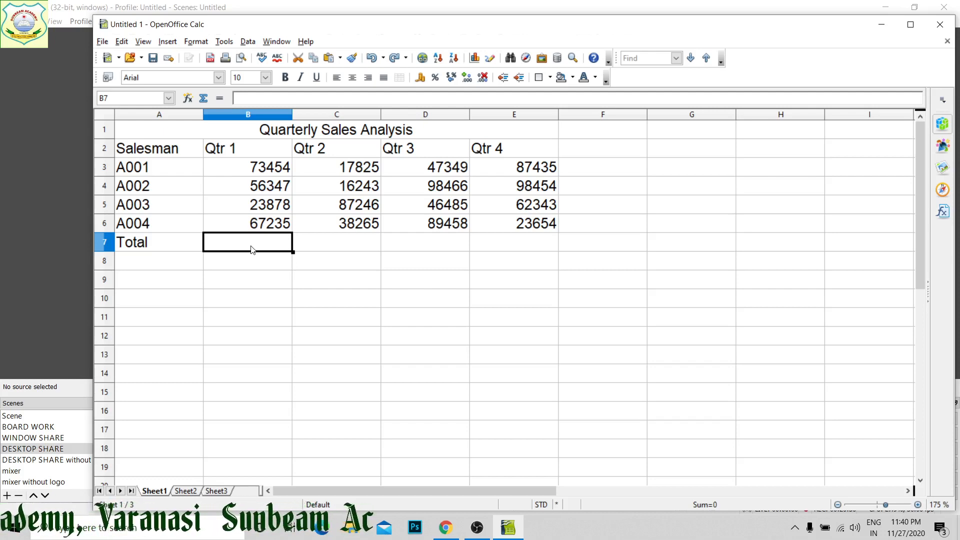
pyautogui.write('=')
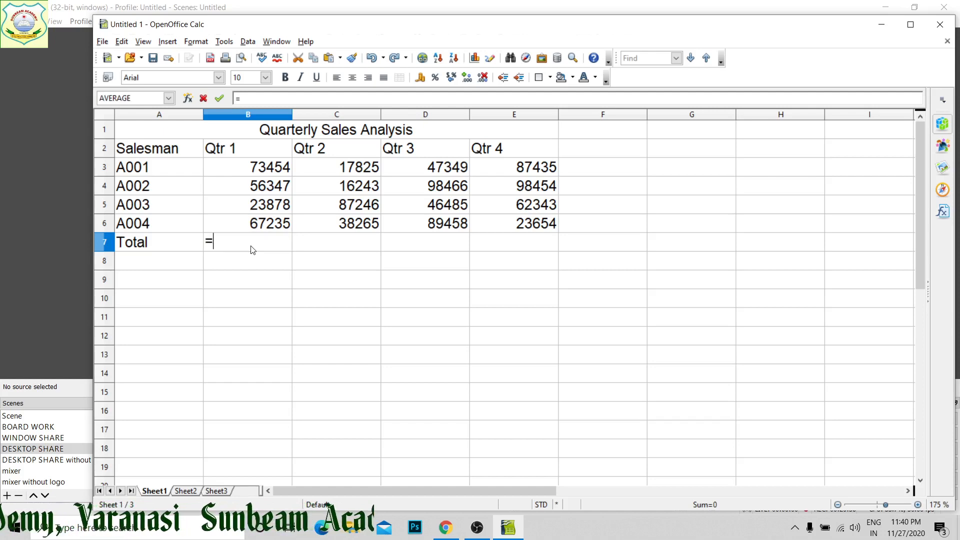
pyautogui.write('sum(')
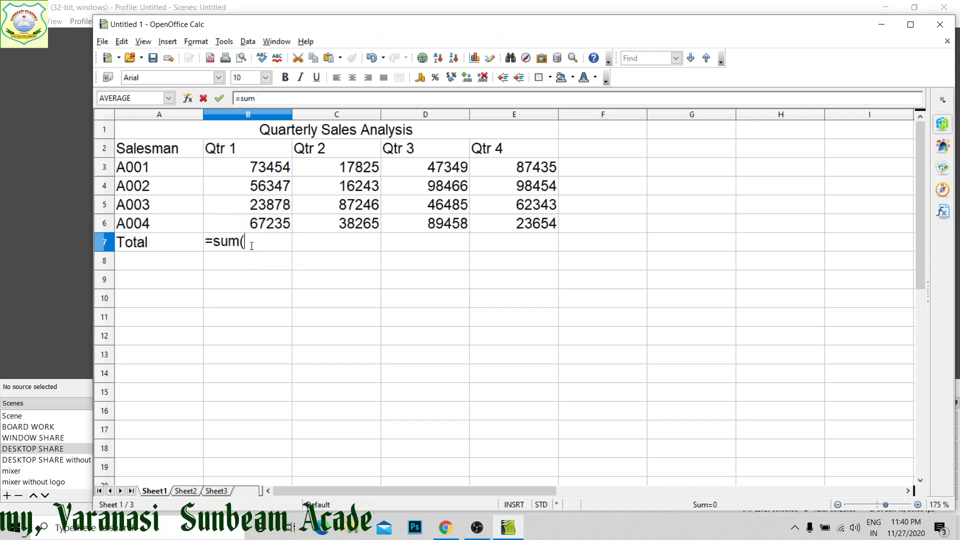
pyautogui.click(262, 171)
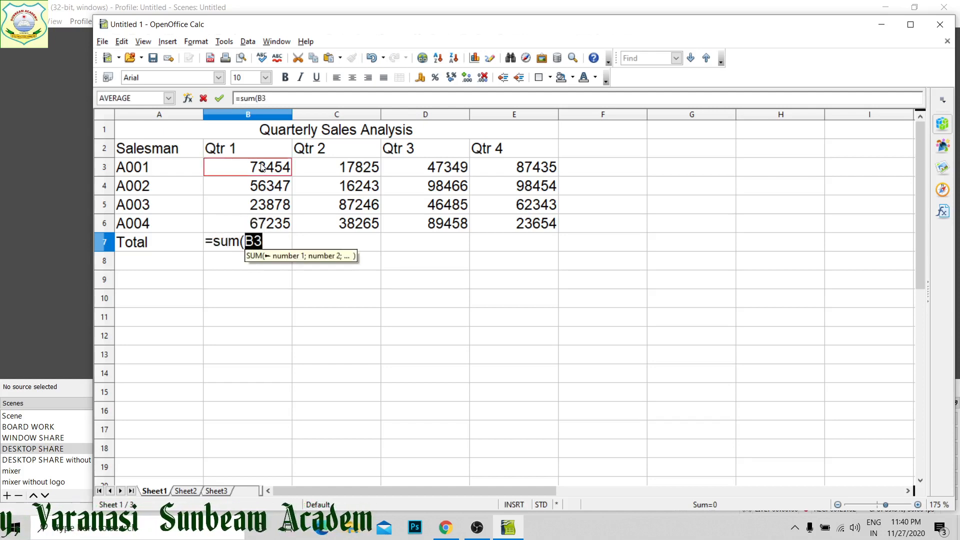
pyautogui.write(':')
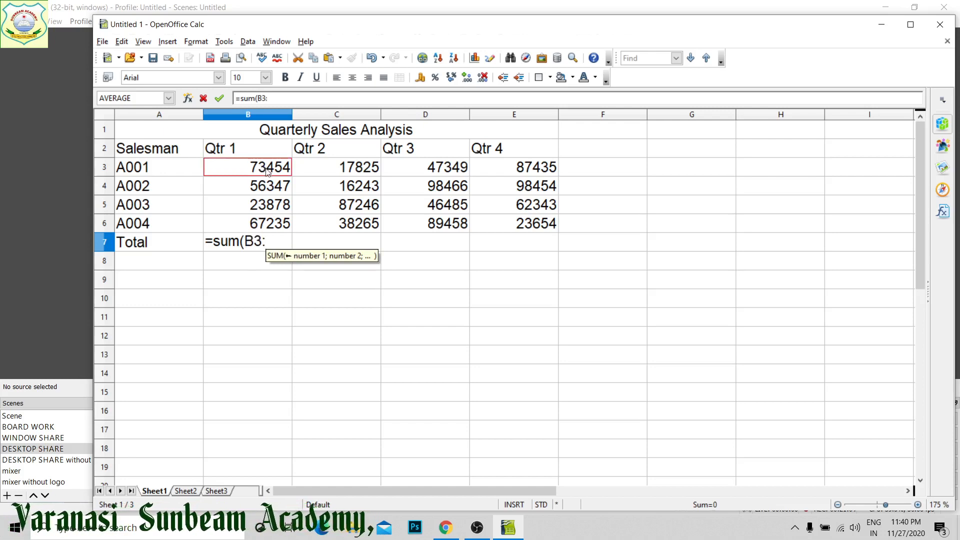
pyautogui.click(262, 225)
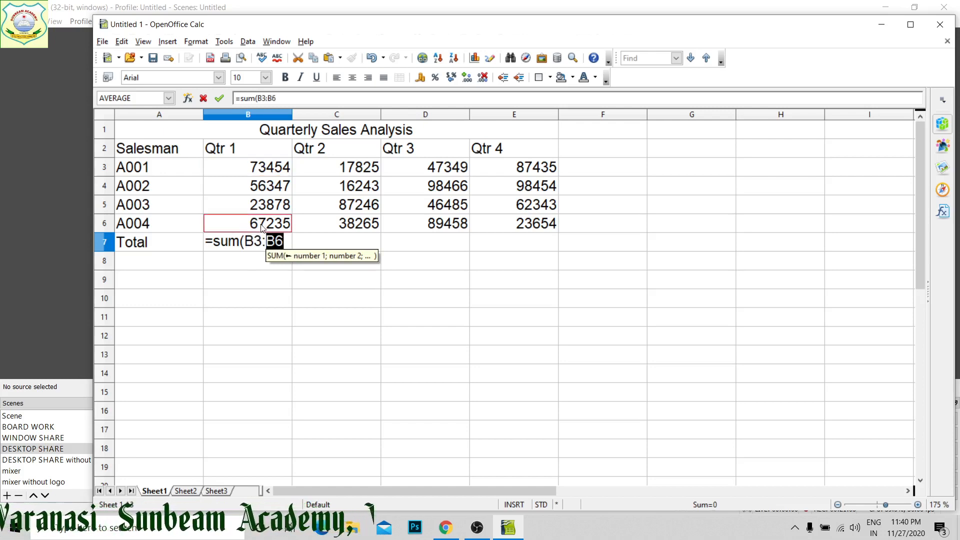
pyautogui.write(')')
pyautogui.press('Return')
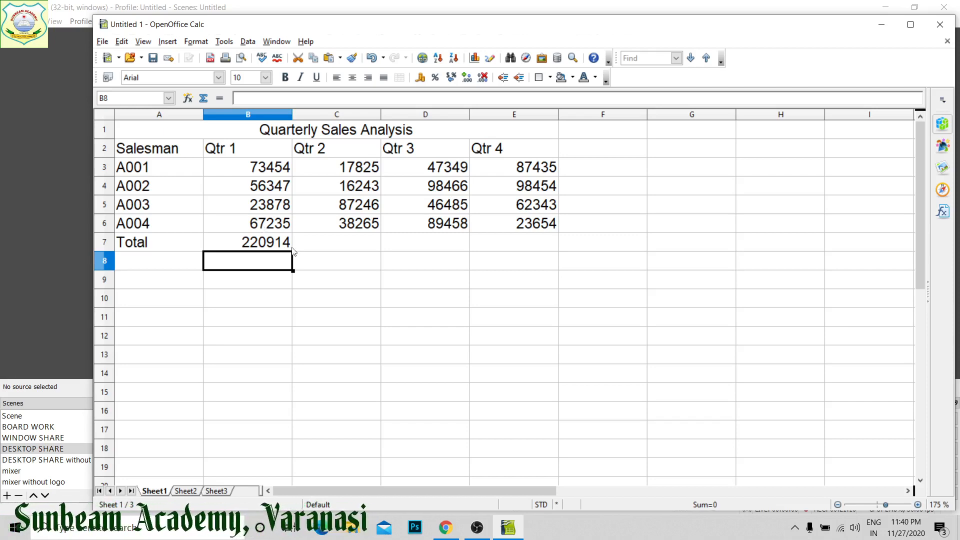
# Copy the total formula from B7 into C7 to E7 for the second to fourth quarters
pyautogui.click(371, 244)
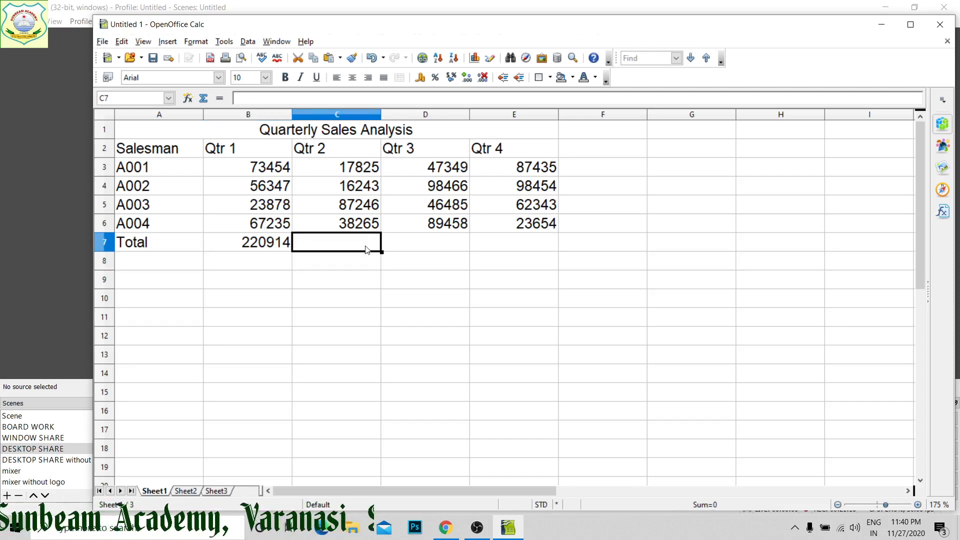
pyautogui.click(277, 249)
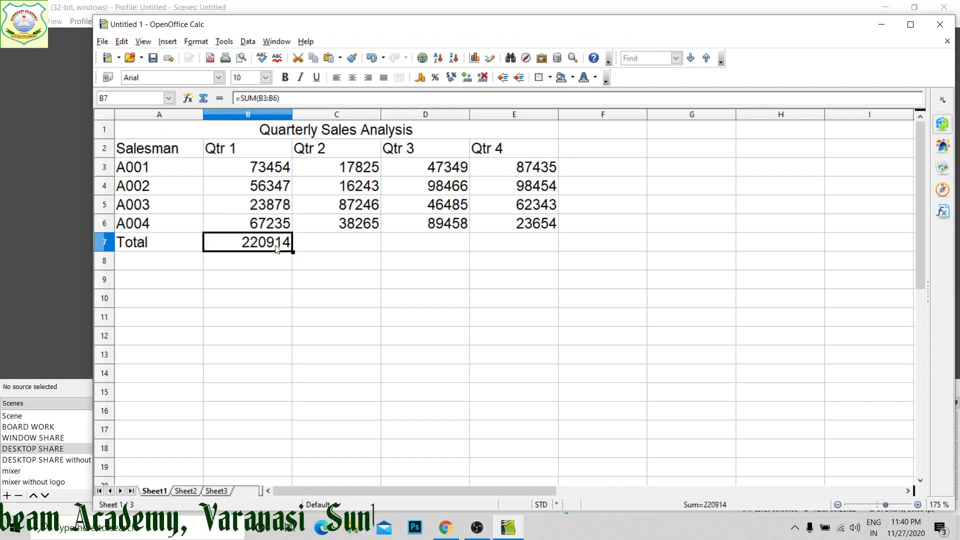
pyautogui.click(347, 242)
pyautogui.hotkey('shift', 'Right')
pyautogui.hotkey('shift', 'Right')
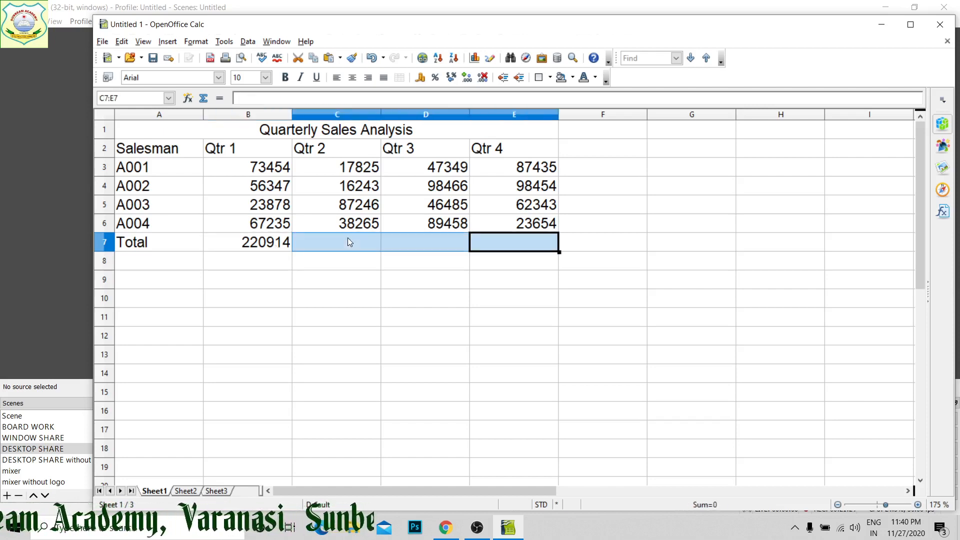
pyautogui.hotkey('ctrl', 'v')
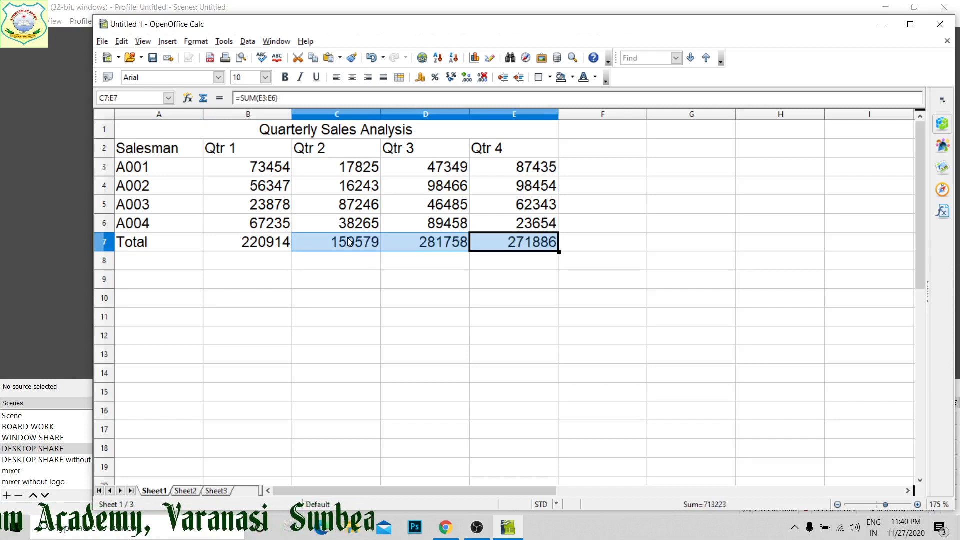
pyautogui.click(369, 325)
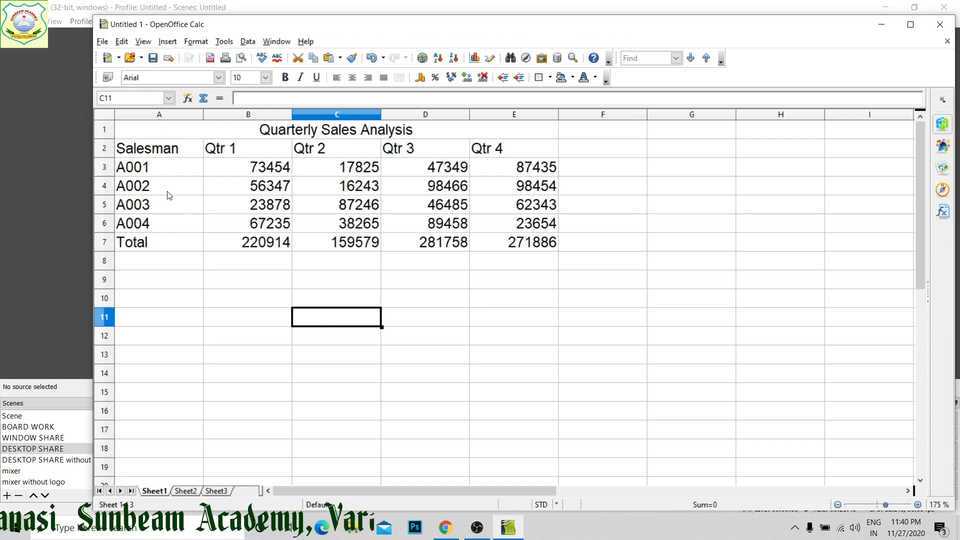
# Start a chart from A2 to E6, preview 3D columns with the Cylinder shape, and choose the Line type with 3D Lines
pyautogui.moveTo(156, 152); pyautogui.dragTo(518, 219)
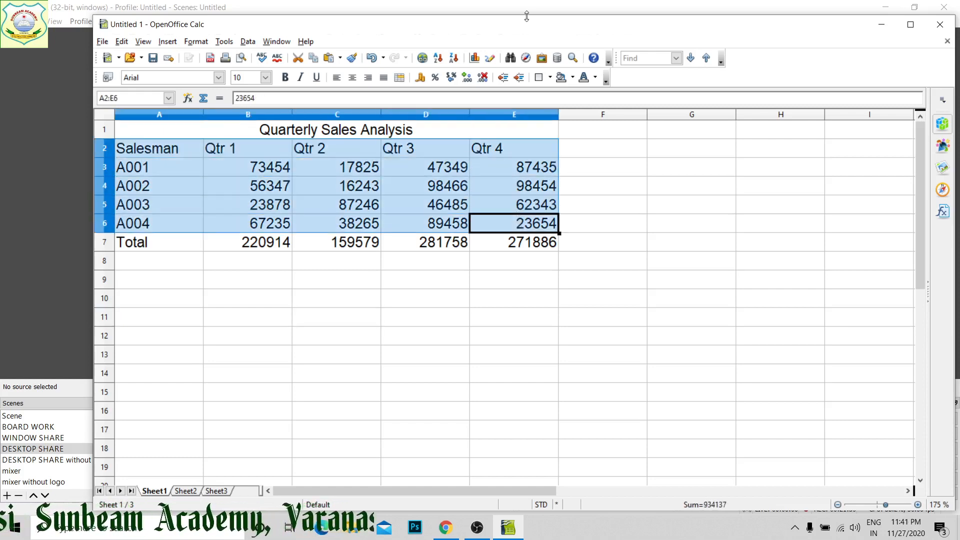
pyautogui.click(473, 59)
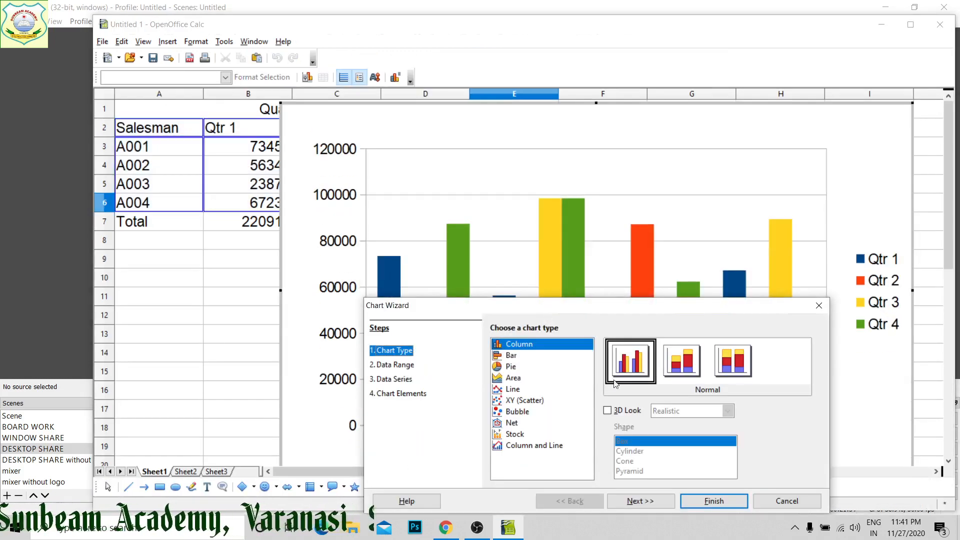
pyautogui.click(629, 413)
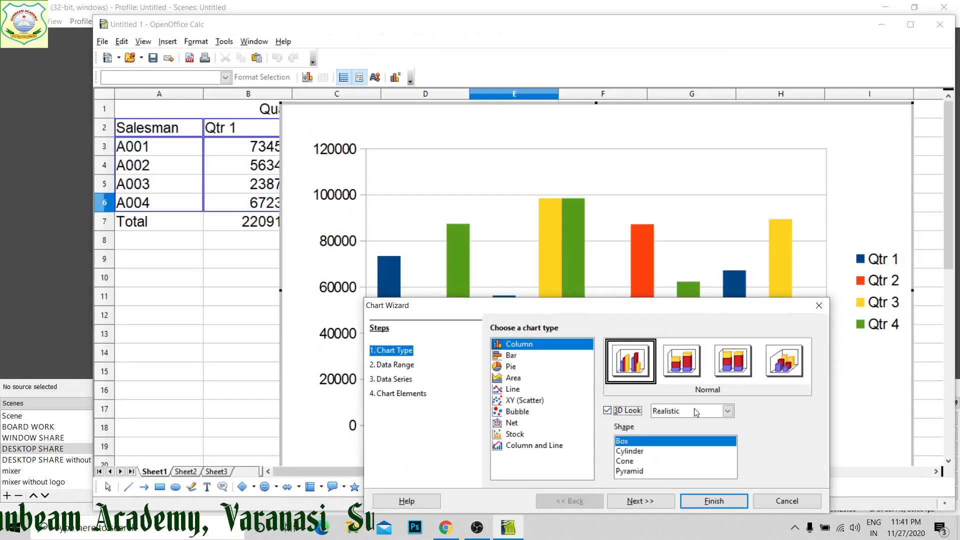
pyautogui.click(637, 452)
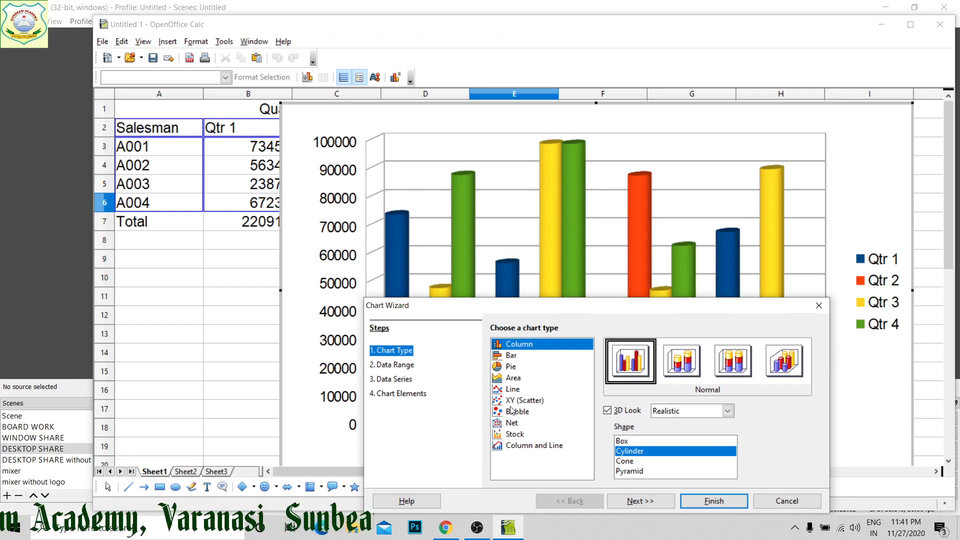
pyautogui.click(507, 390)
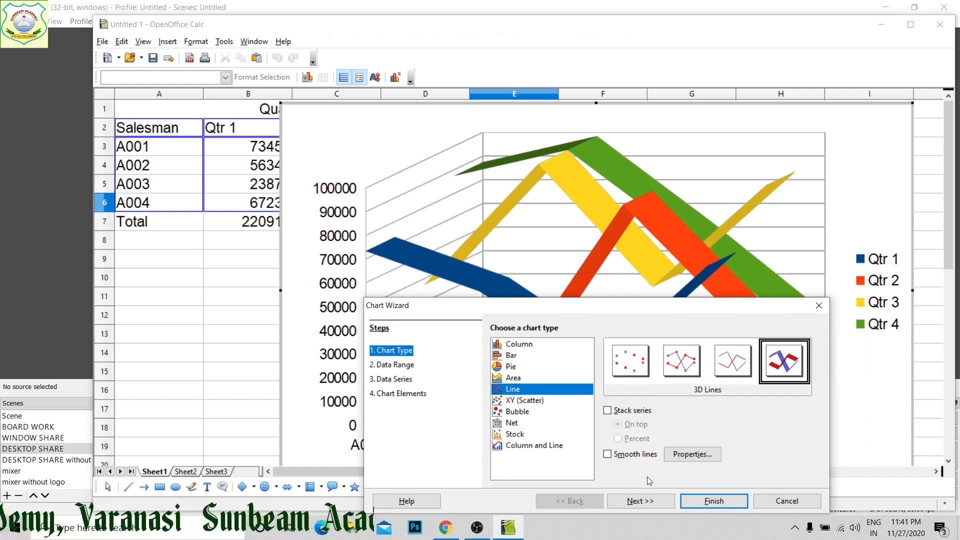
# Accept the chart's data range and data series settings and enter "Sales Analysis" as the chart title
pyautogui.click(655, 505)
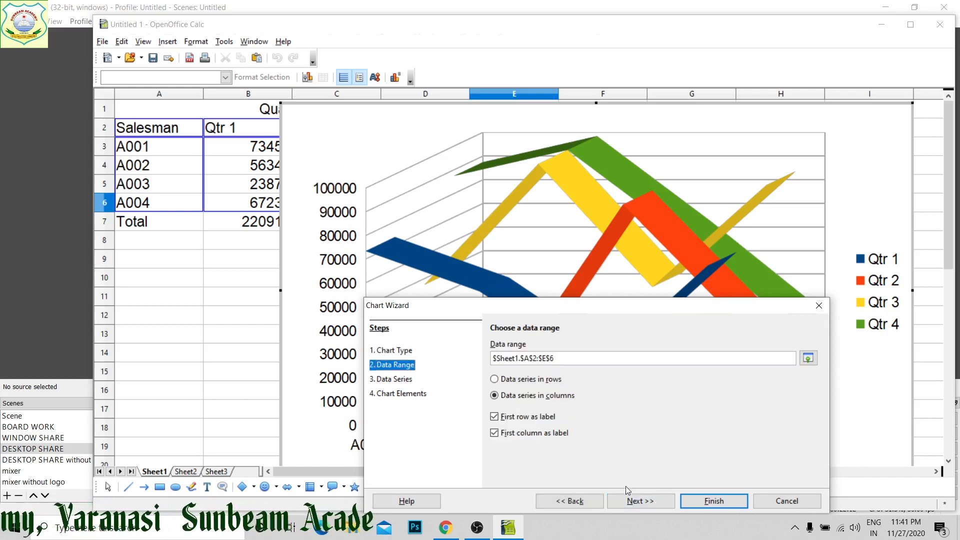
pyautogui.click(631, 504)
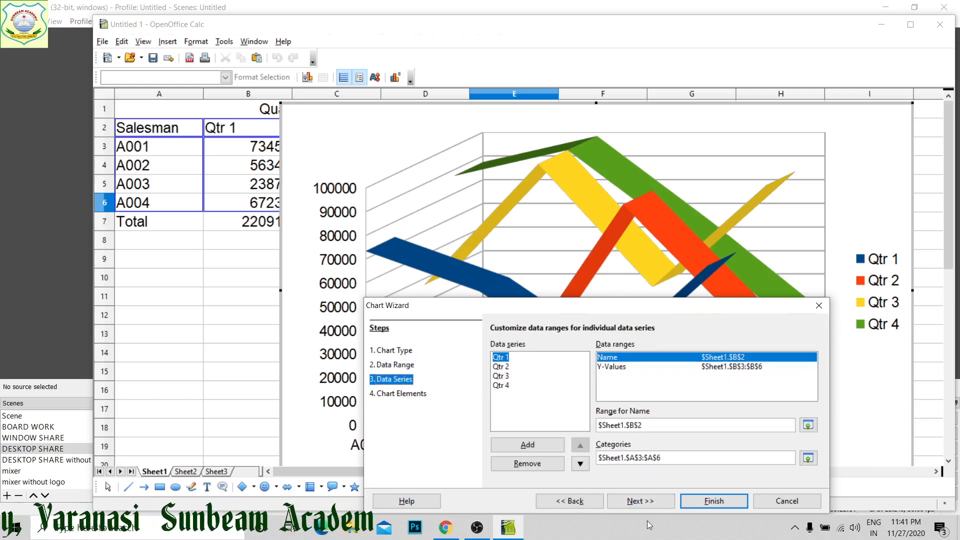
pyautogui.click(646, 507)
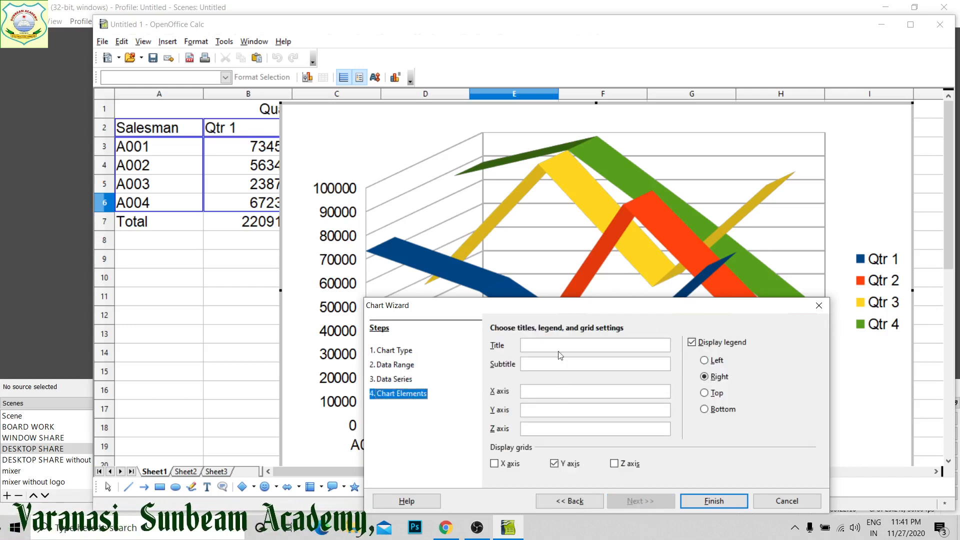
pyautogui.write('Sa')
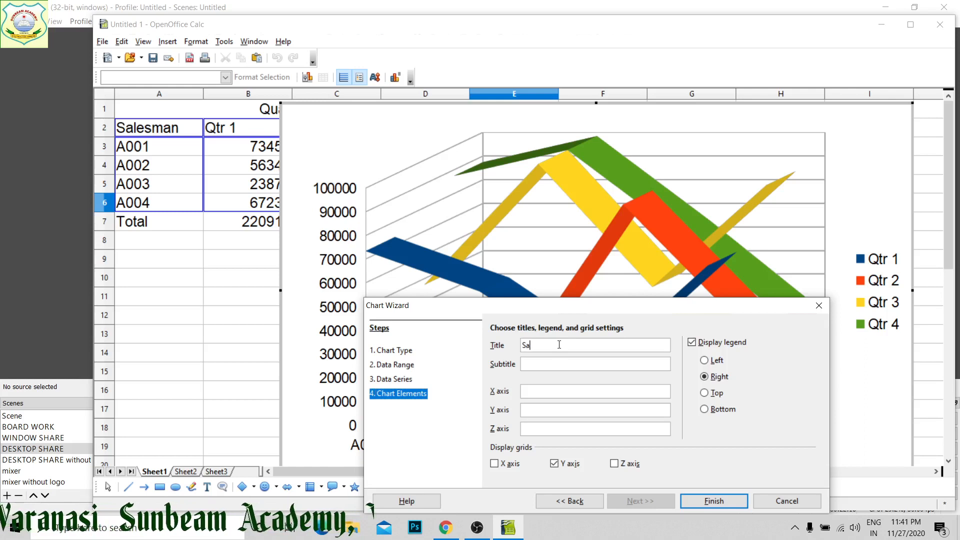
pyautogui.write('les Ana')
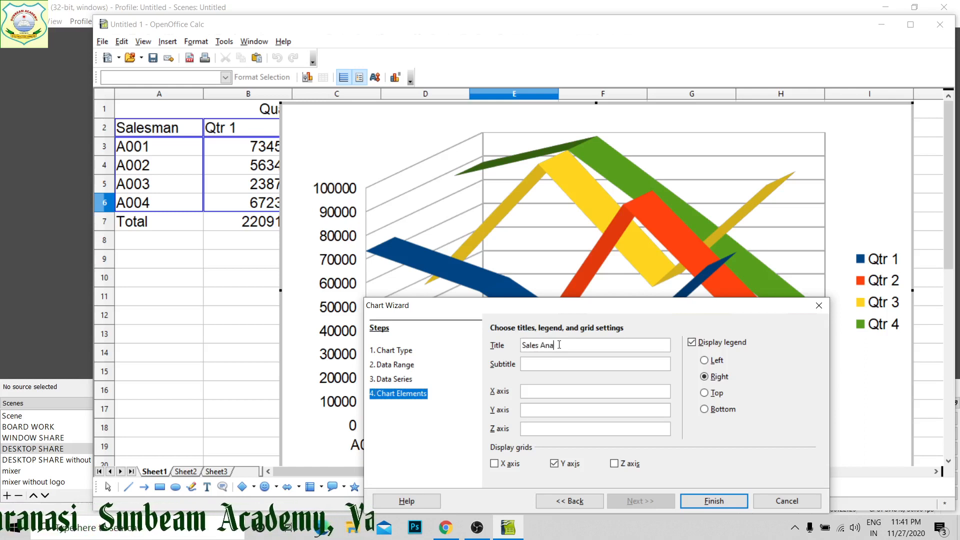
pyautogui.write('lysis')
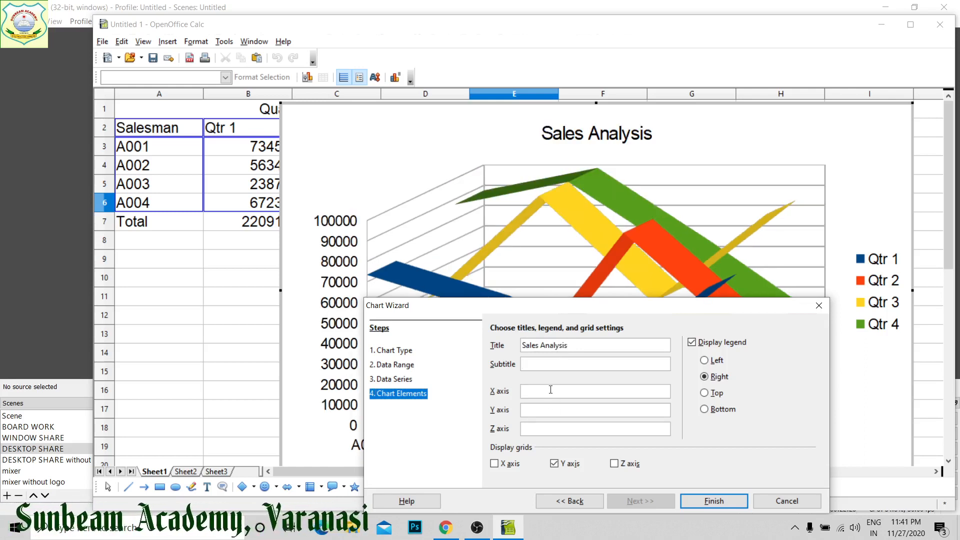
# Title the X axis "Employee" and the Y axis "Sales", and finish creating the chart
pyautogui.click(551, 390)
pyautogui.write('Emplo')
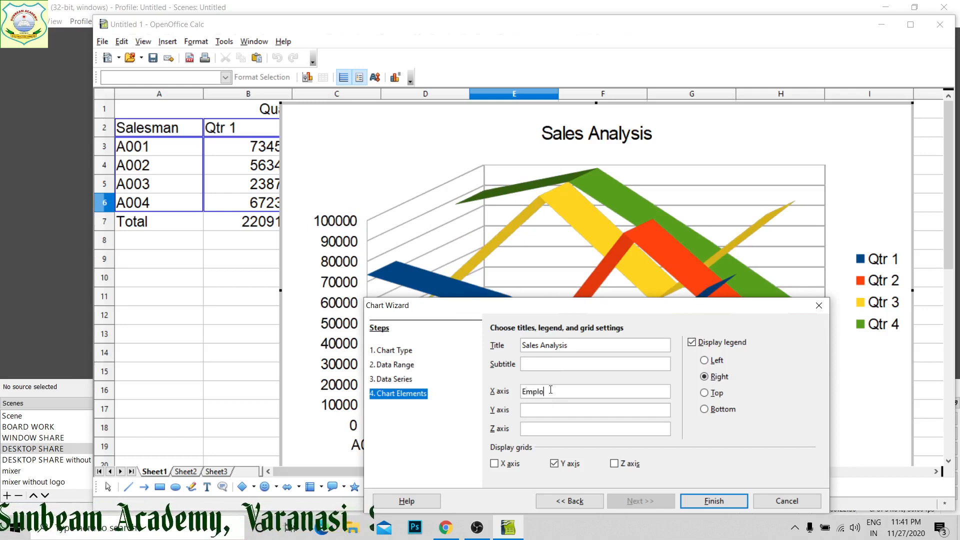
pyautogui.write('yee')
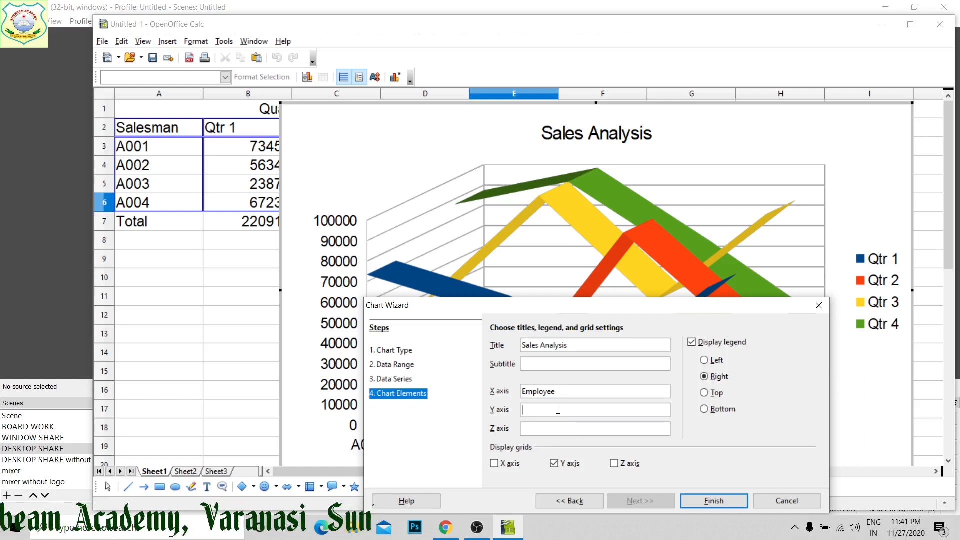
pyautogui.write('Sales')
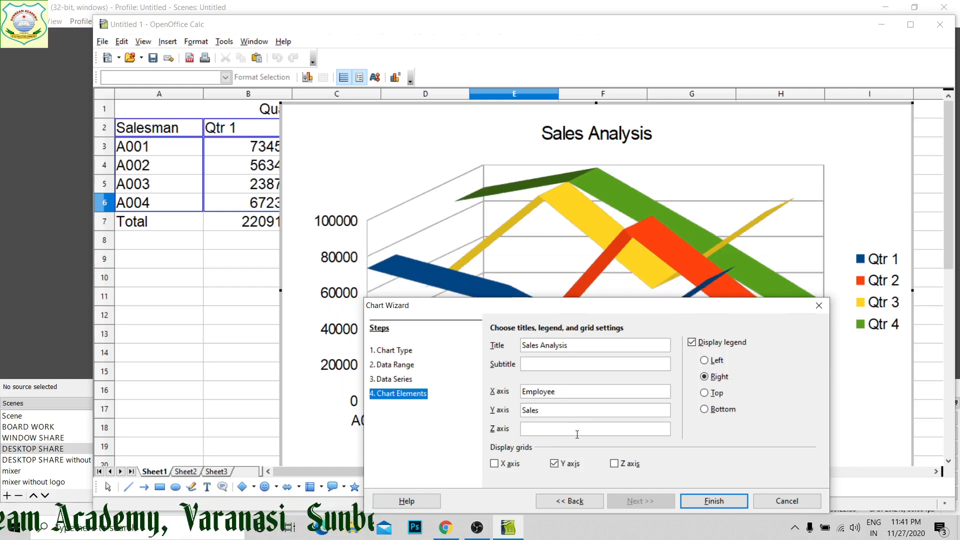
pyautogui.click(709, 504)
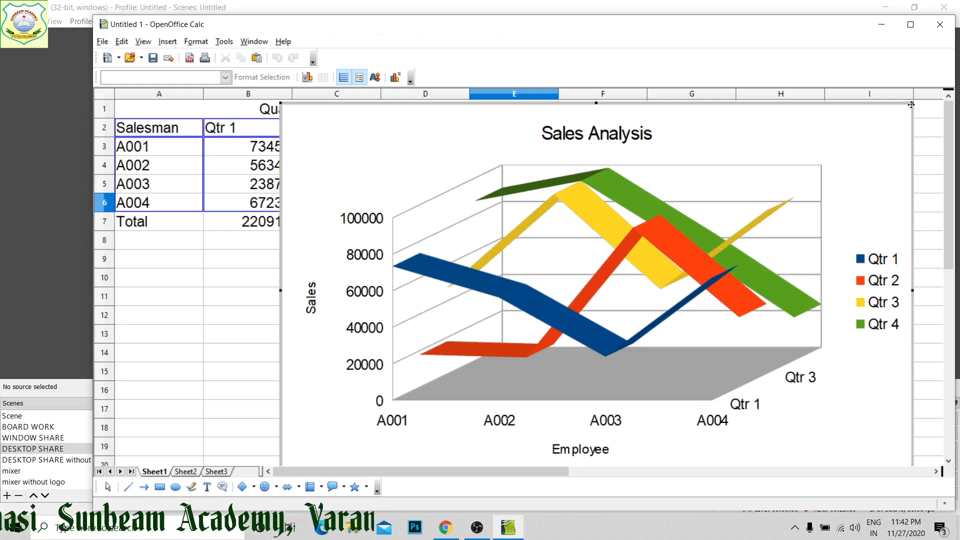
pyautogui.click(949, 295)
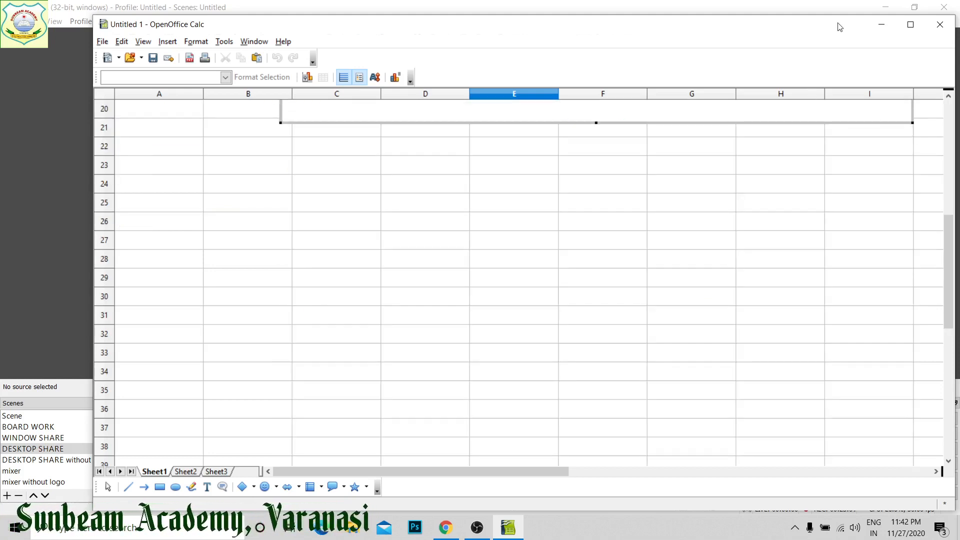
pyautogui.moveTo(953, 229); pyautogui.dragTo(953, 109)
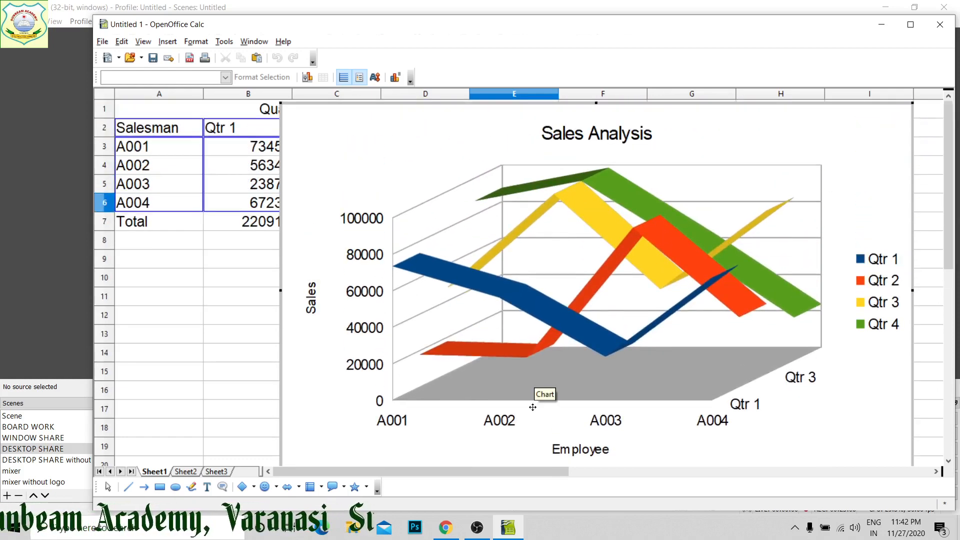
pyautogui.click(67, 509)
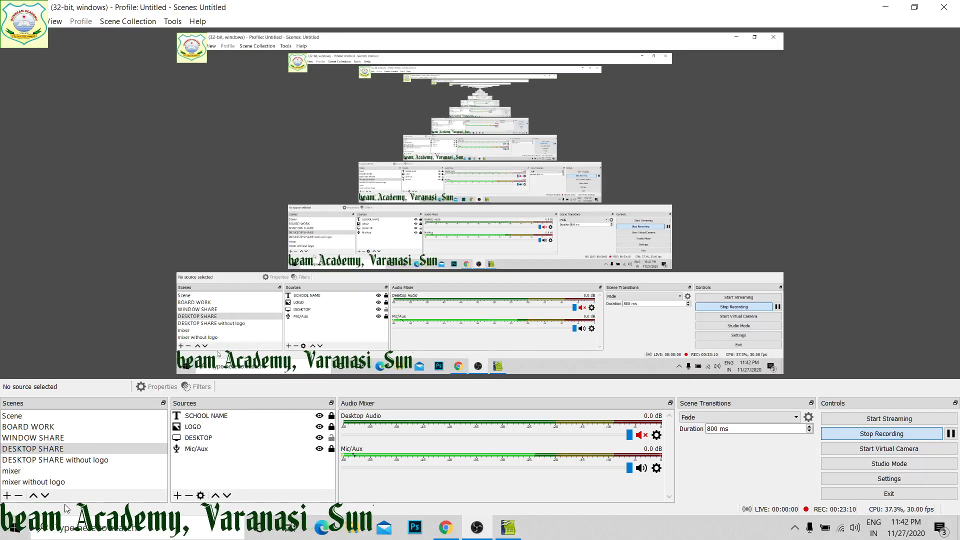